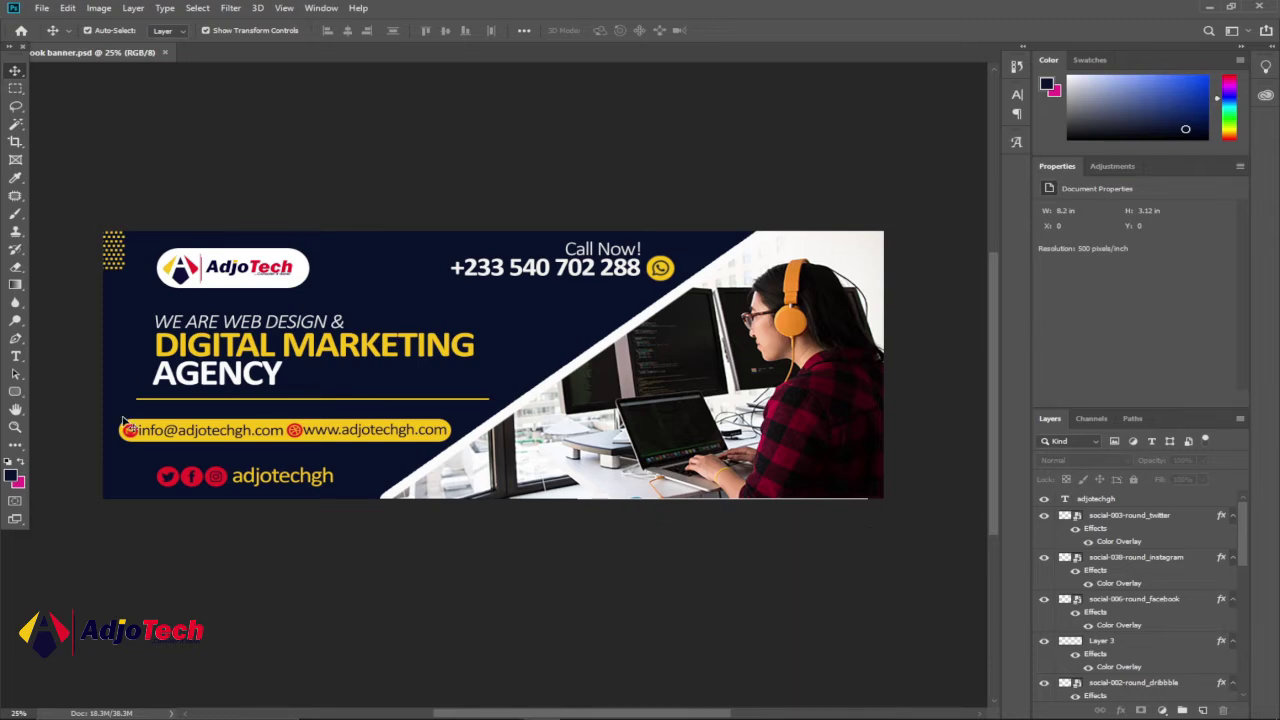
- Zoom in on the banner's AGENCY heading, pan across, zoom back out, then switch to the browser
click(15, 426)
click(216, 386)
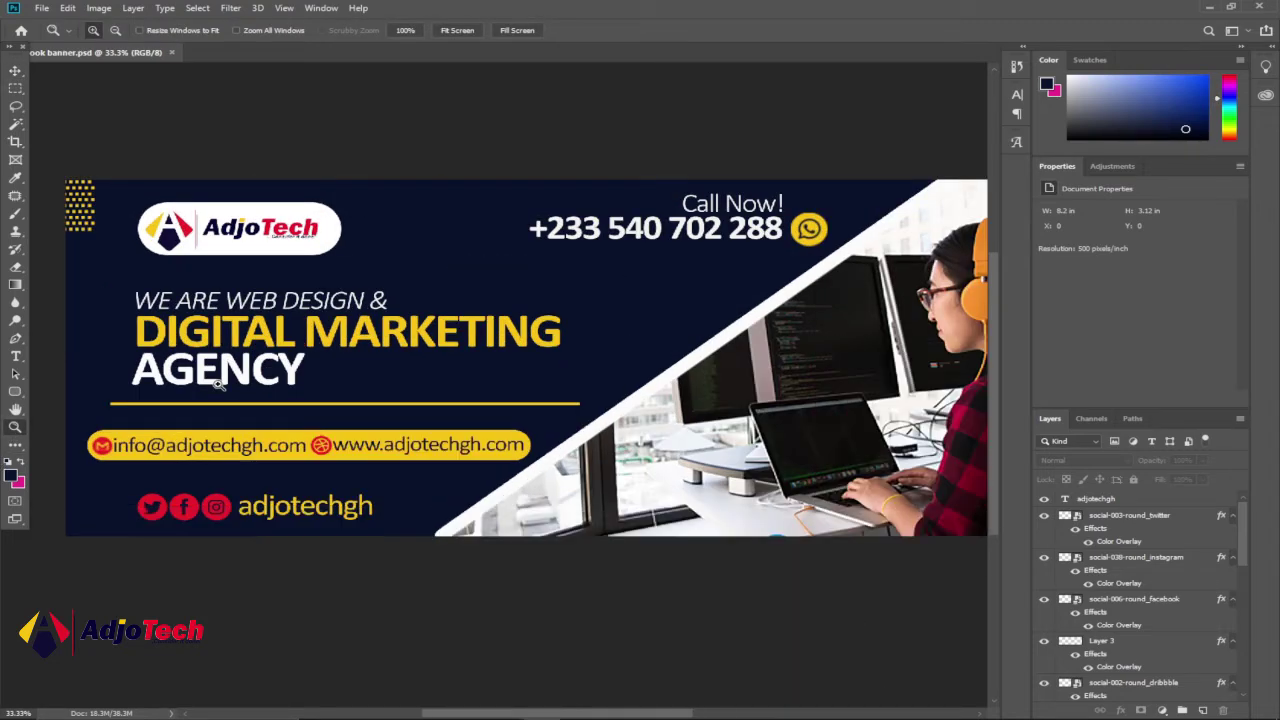
click(241, 383)
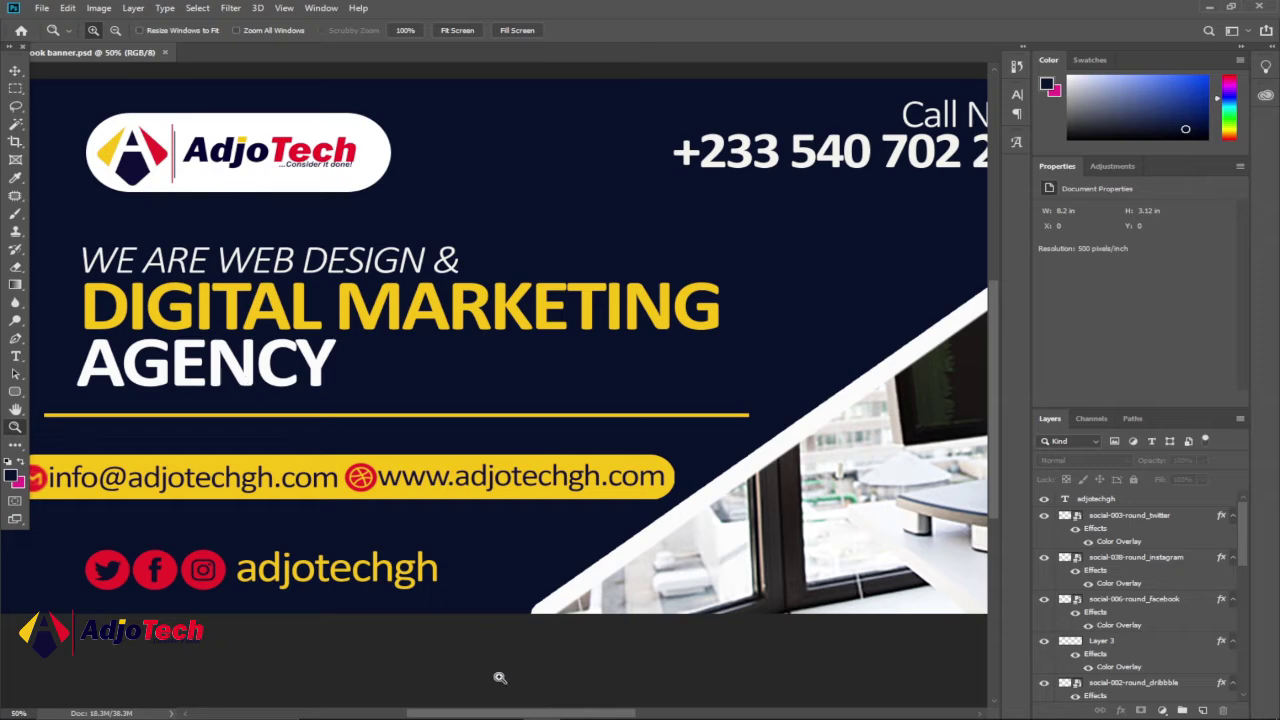
mouse_move(517, 711)
mouse_down()
mouse_move(471, 711)
mouse_move(600, 712)
mouse_up()
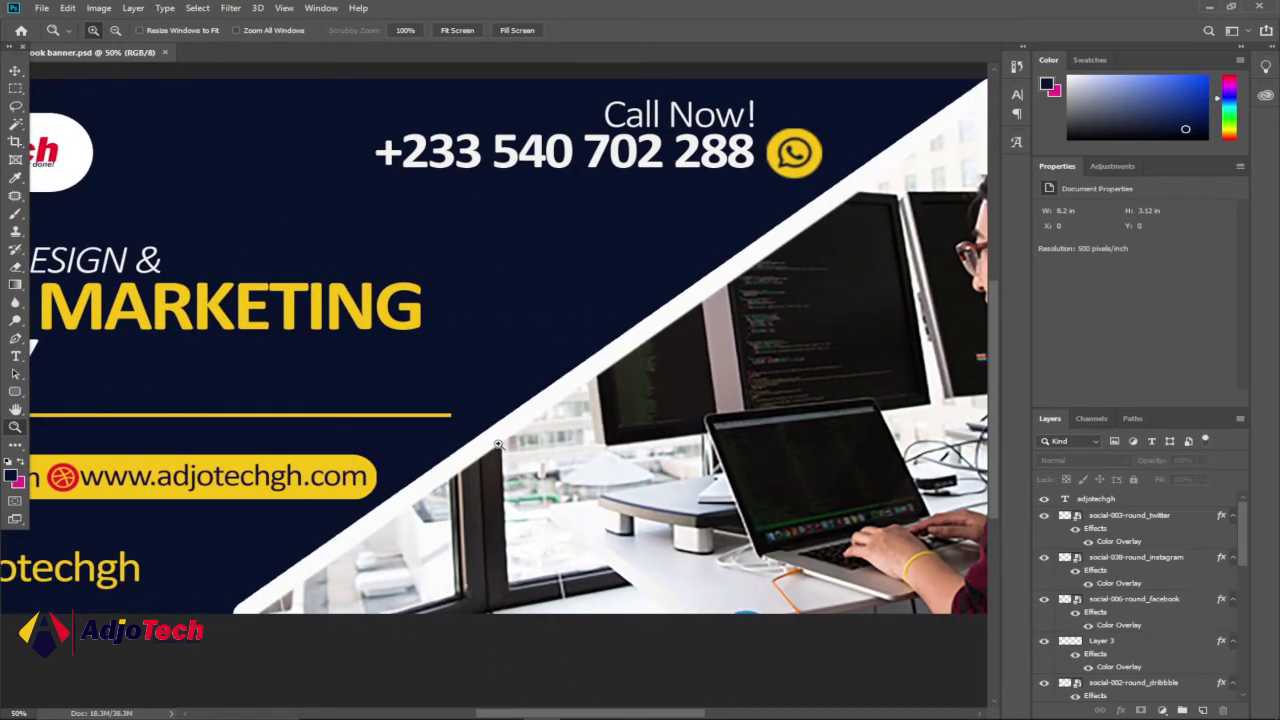
alt+click(577, 415)
alt+click(580, 412)
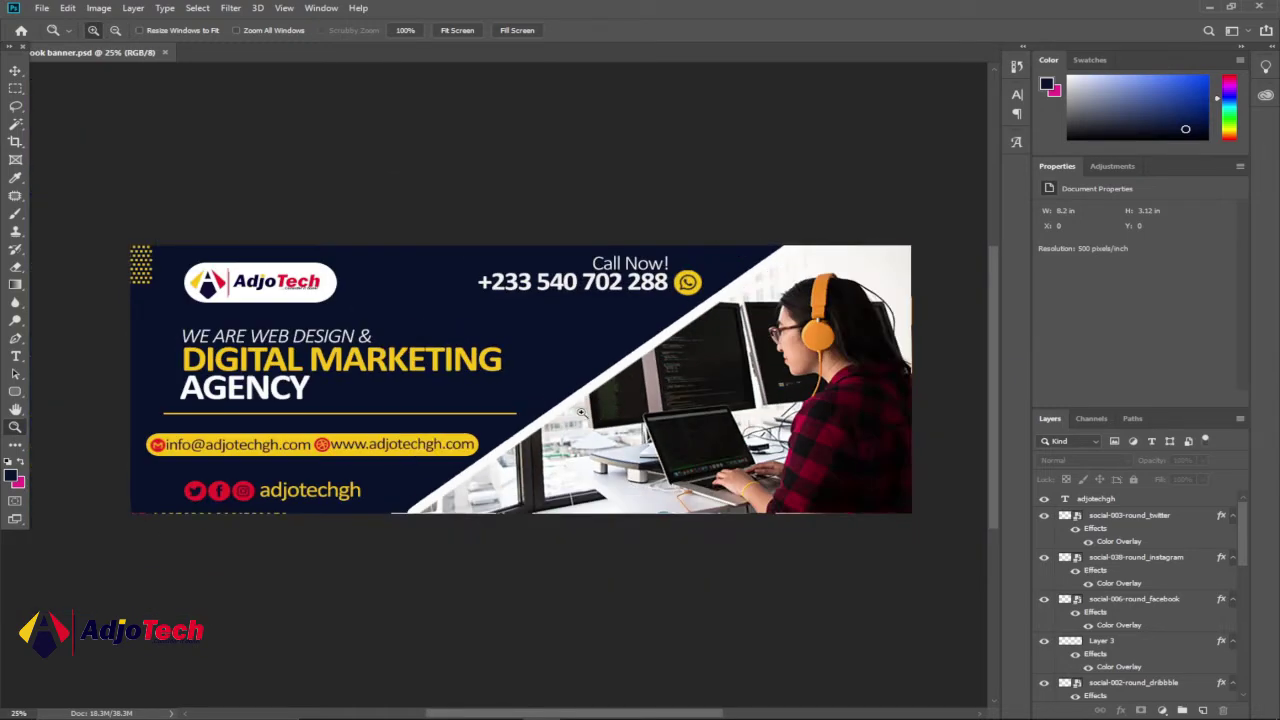
click(728, 706)
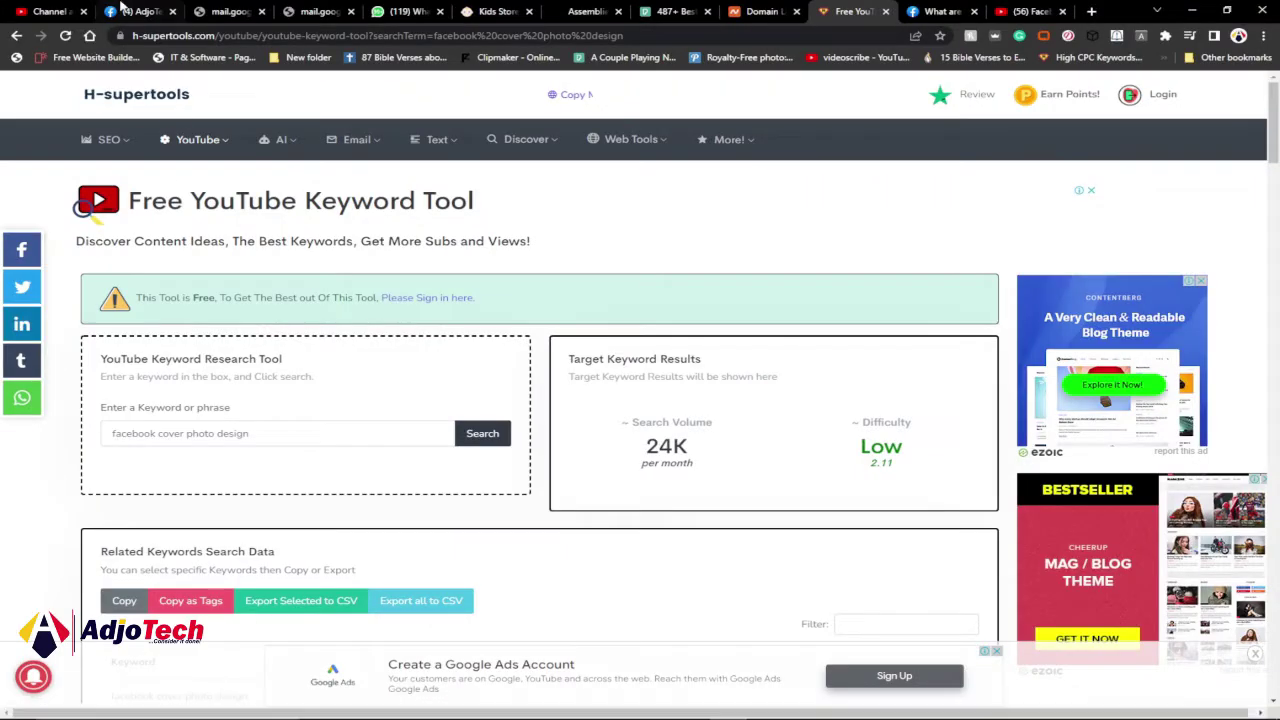
- View the banner as the AdjoTech page's live cover, then open the cover photo dimensions help article
click(122, 11)
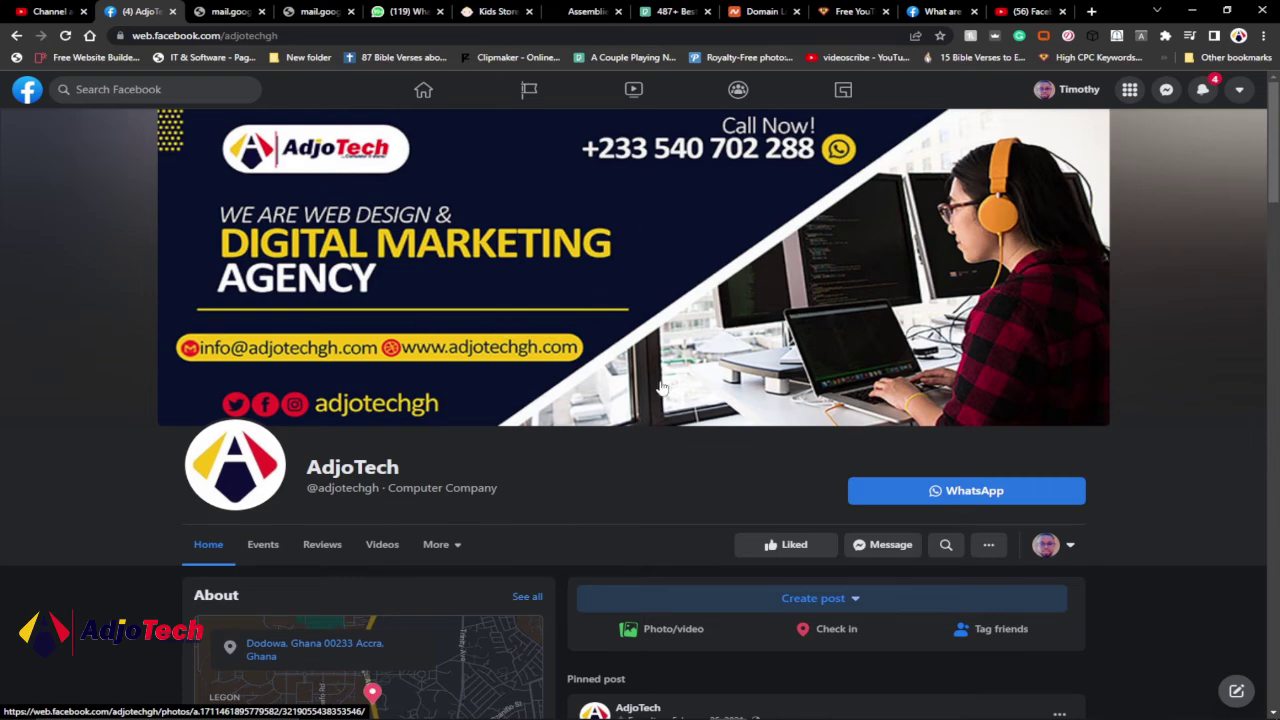
scroll(660, 386, down, 5)
scroll(660, 380, up, 5)
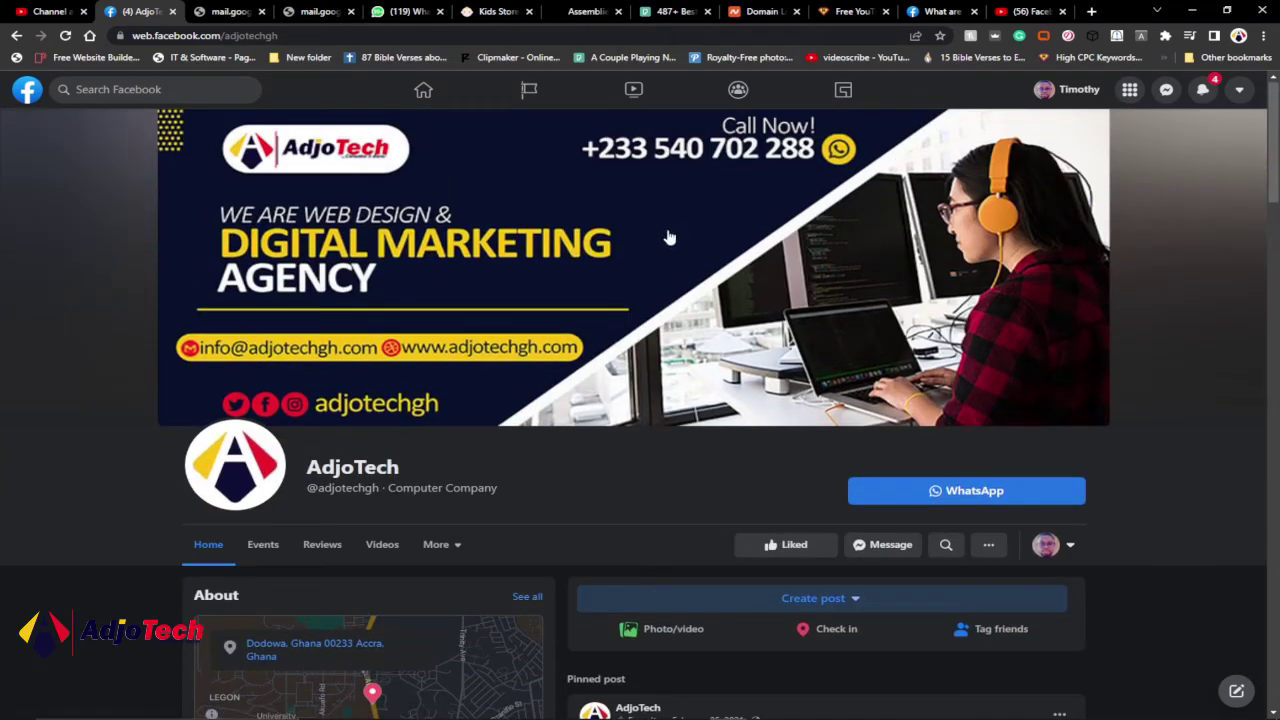
click(930, 11)
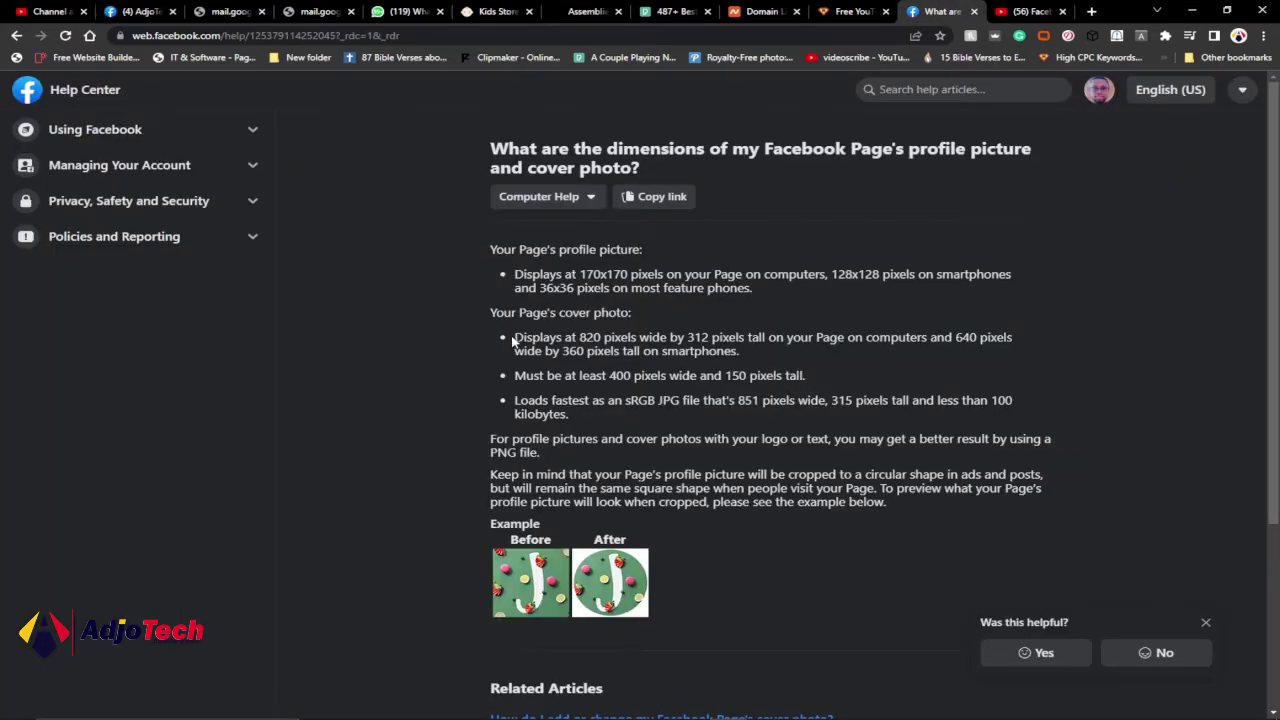
- Highlight the 851×315-pixel cover size and under-100 KB JPG notes, then return to Photoshop
drag(527, 340, 758, 356)
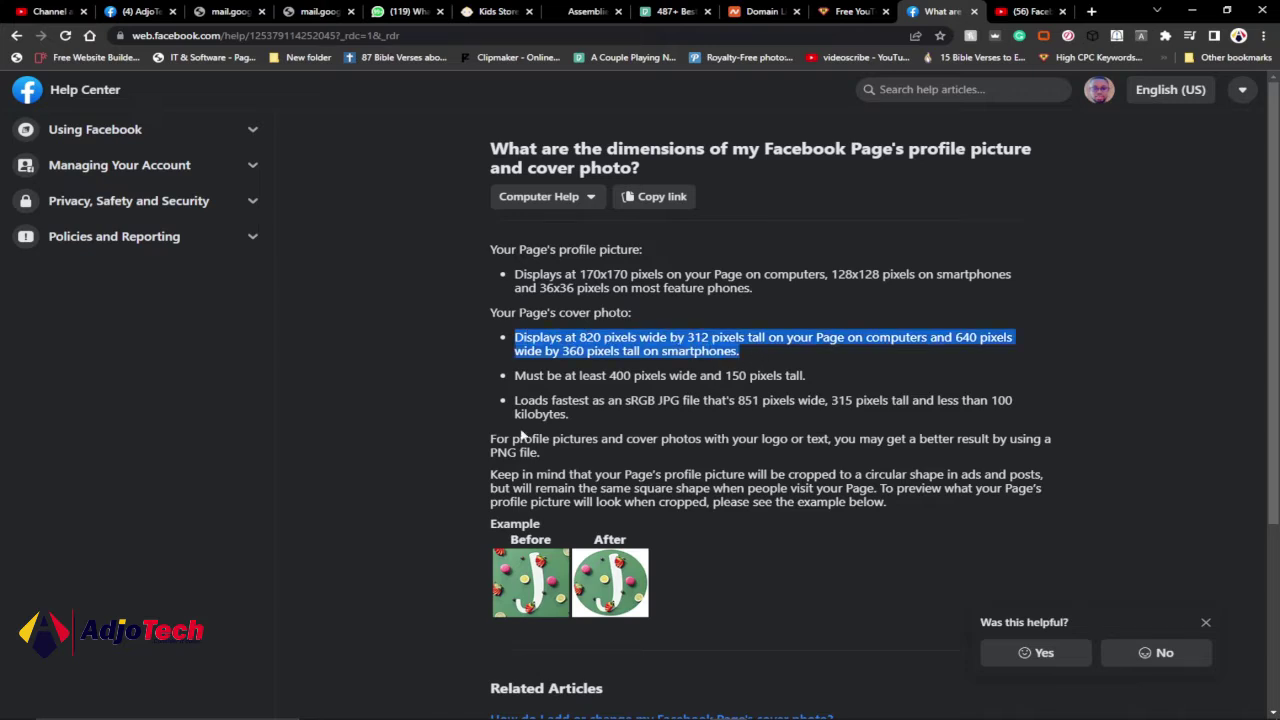
drag(513, 405, 608, 424)
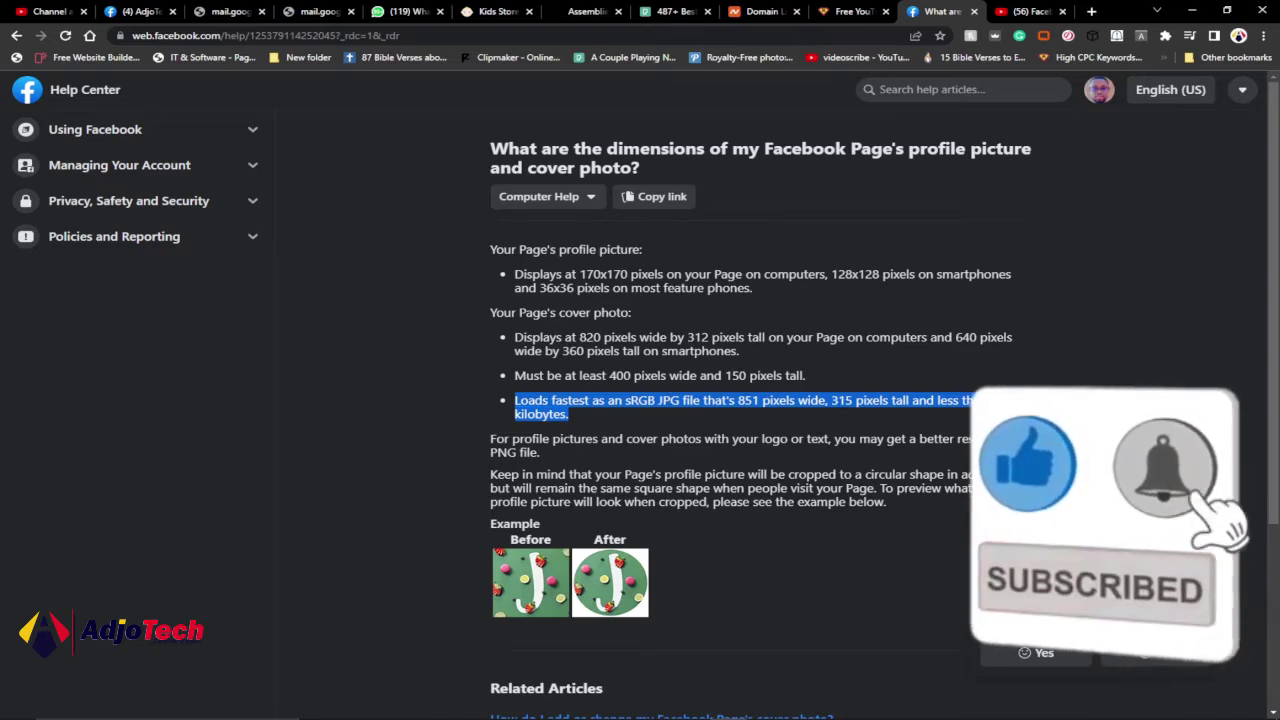
click(140, 11)
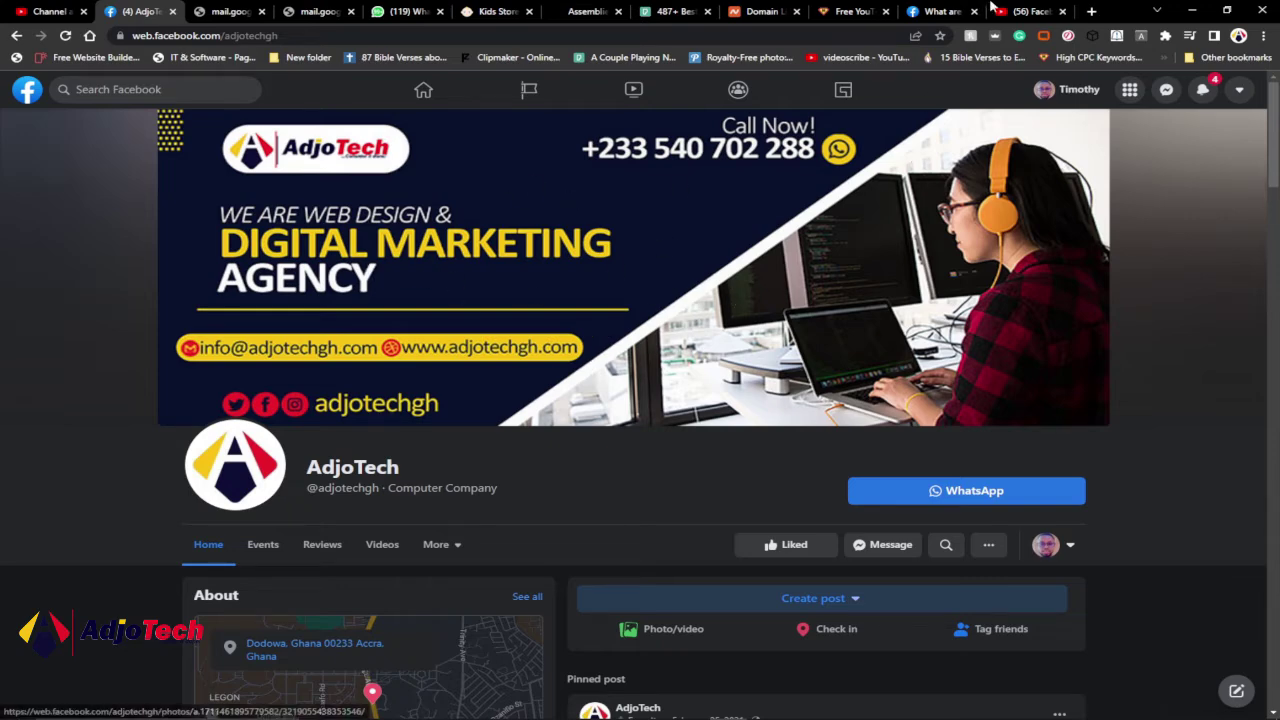
click(940, 11)
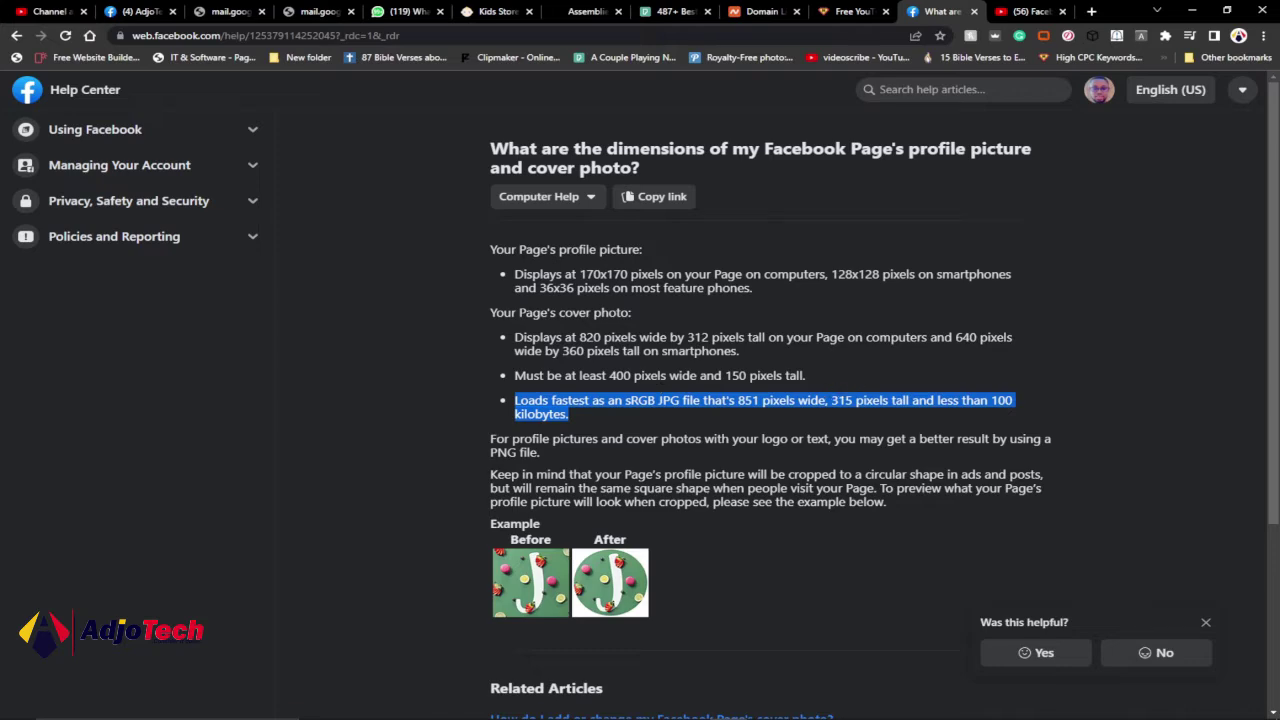
click(541, 713)
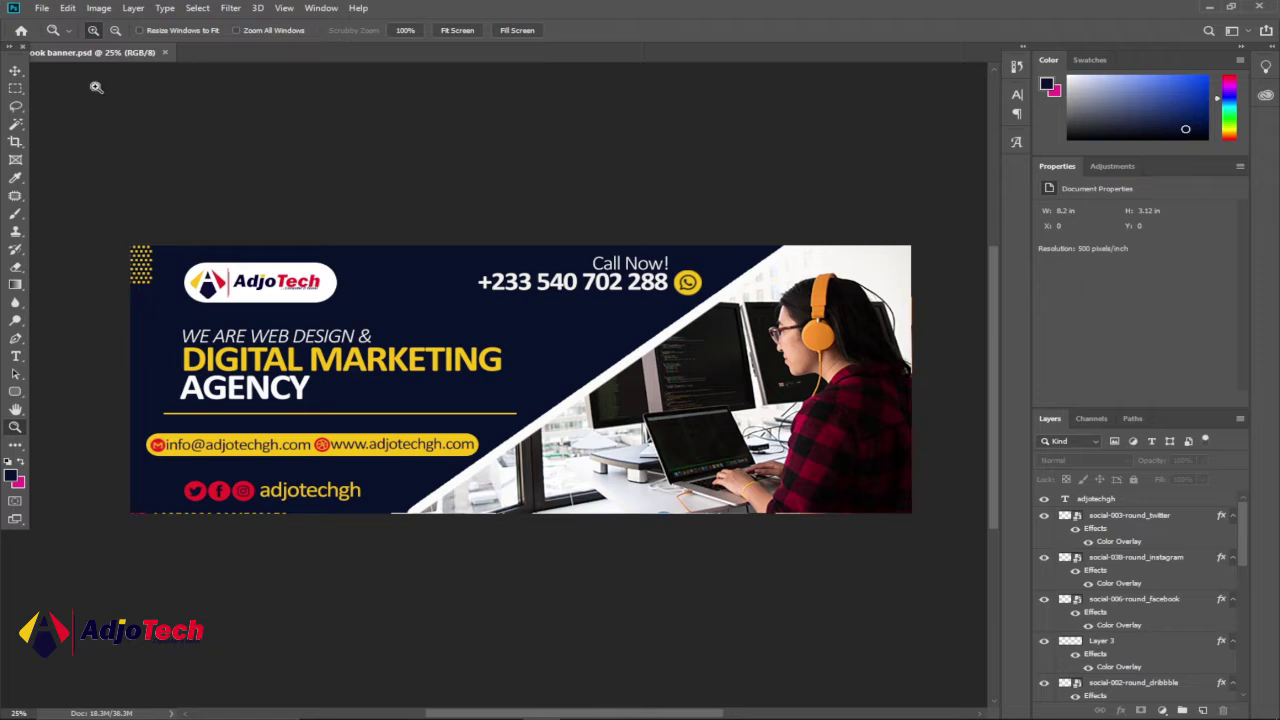
click(15, 71)
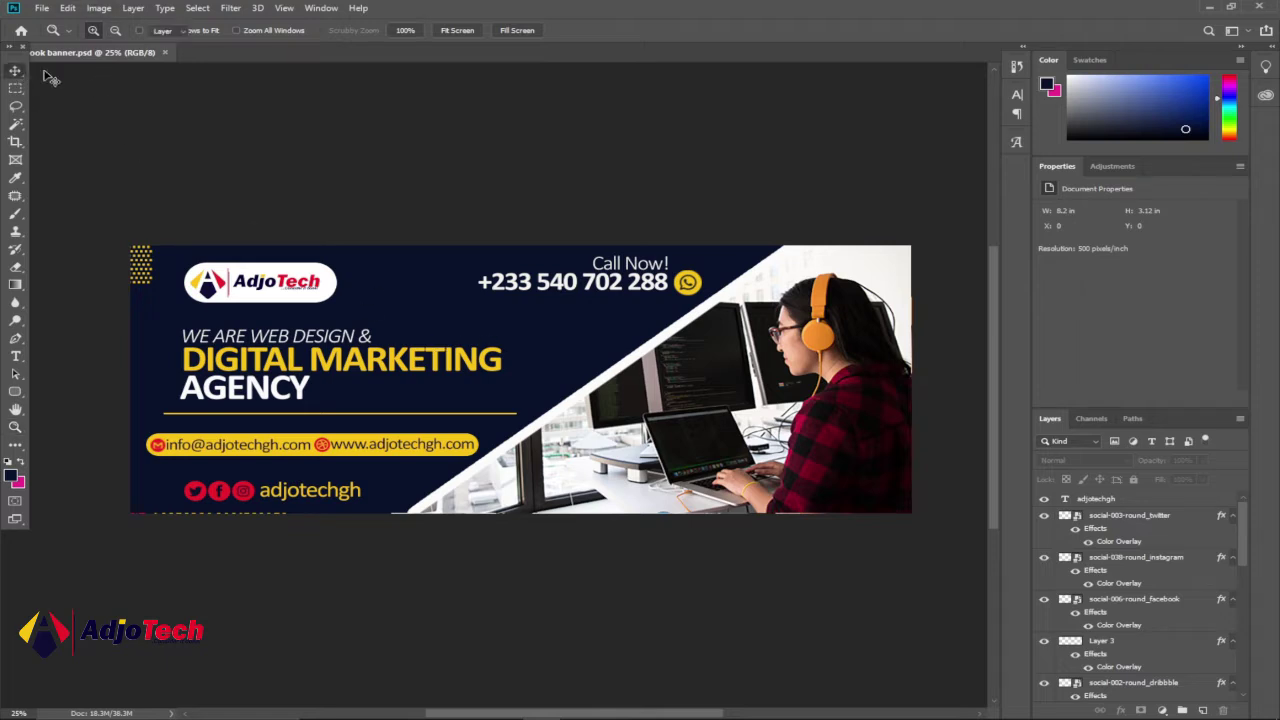
click(99, 8)
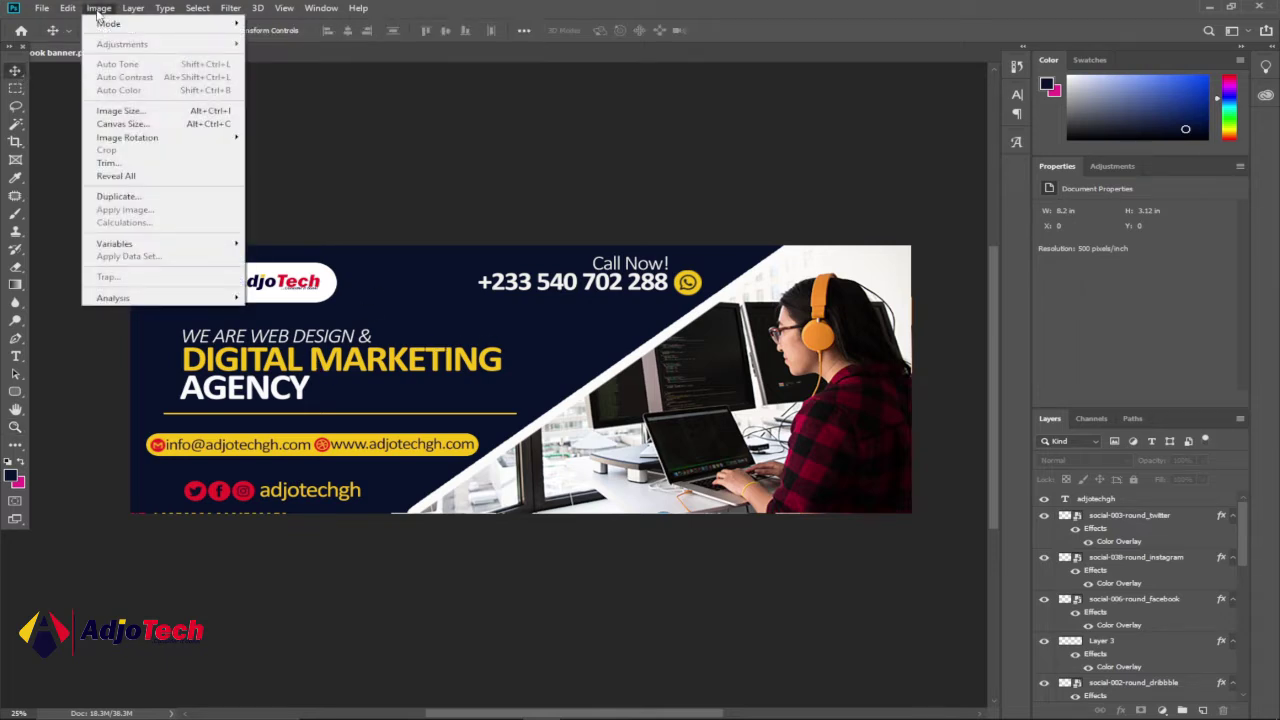
click(118, 111)
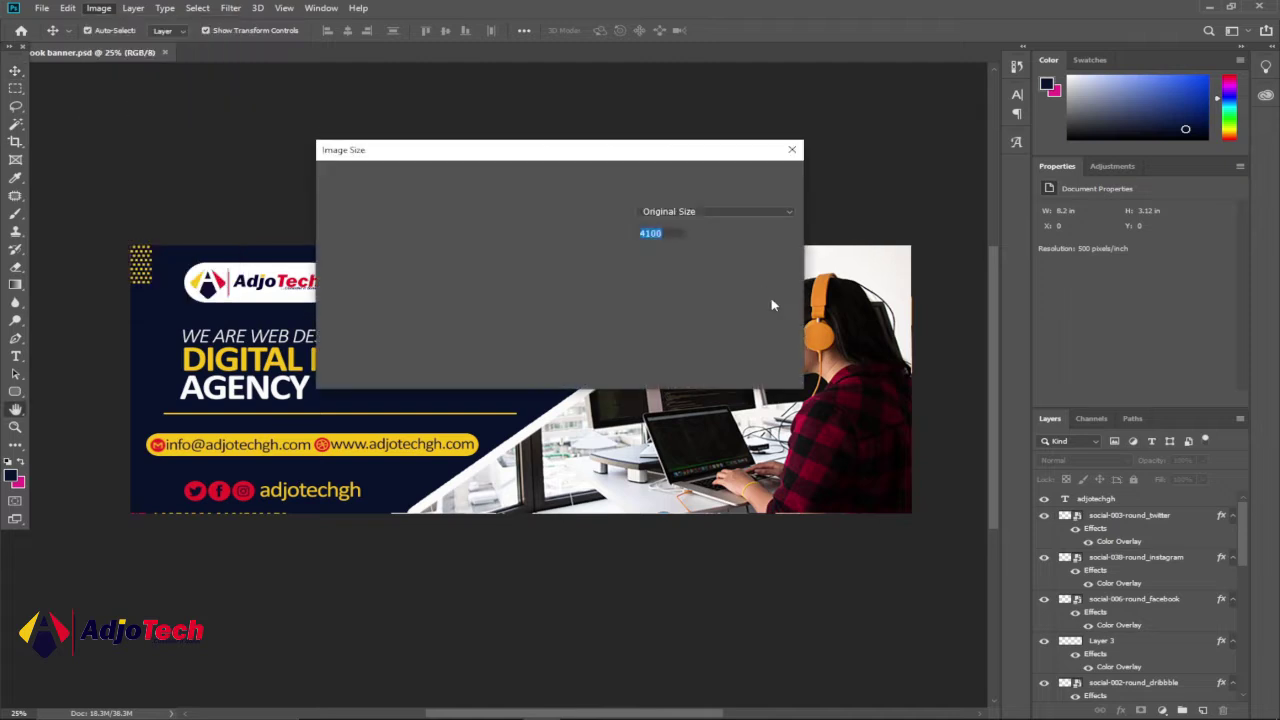
drag(582, 160, 635, 167)
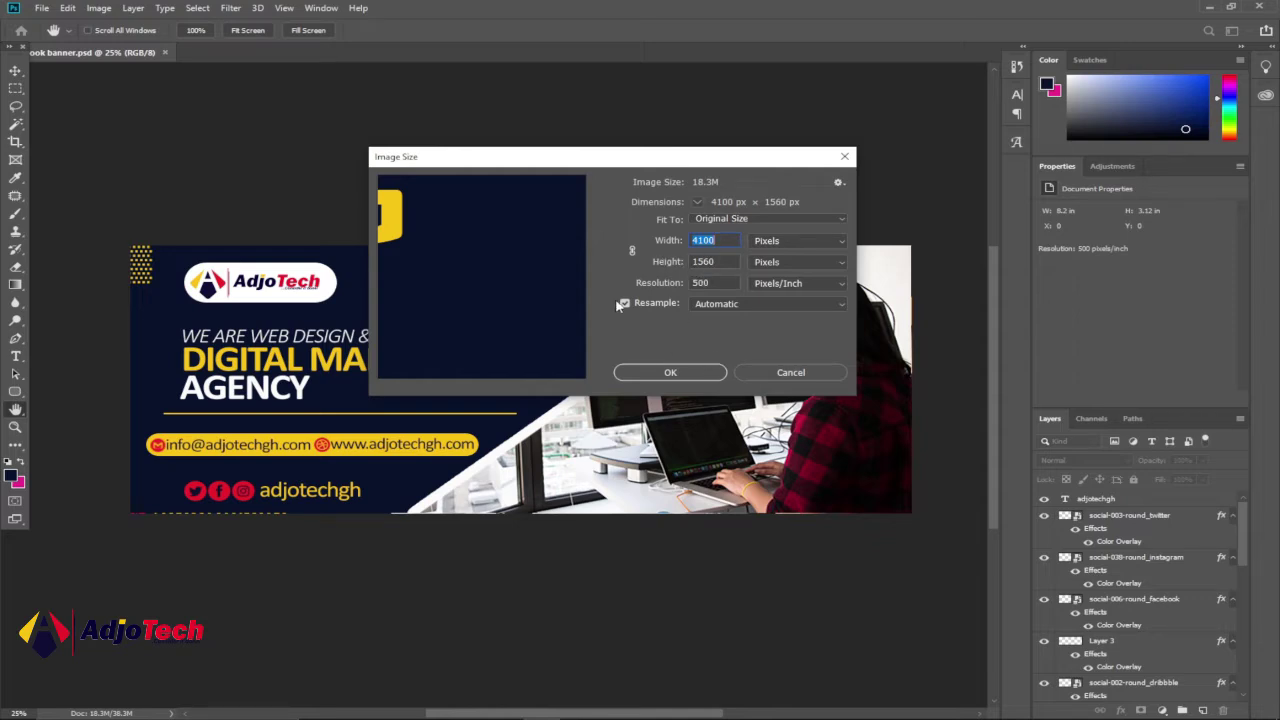
click(681, 378)
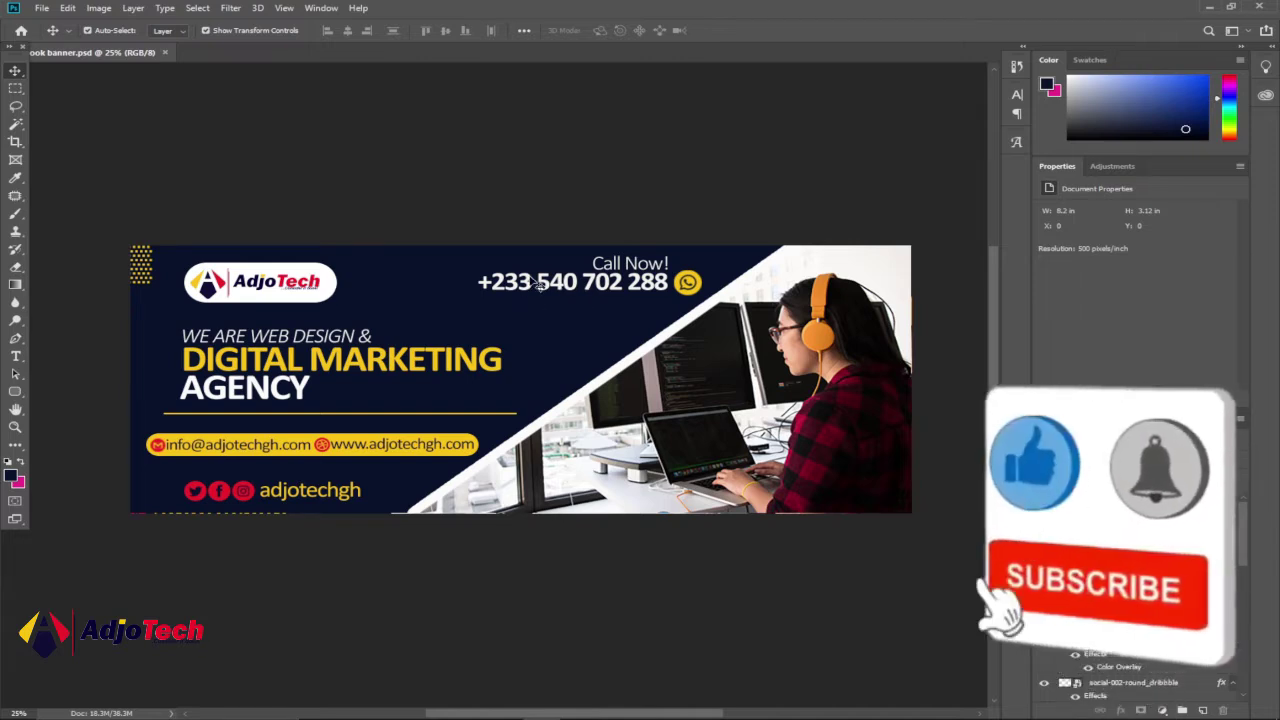
- Create a 4100×1560 px, 500 ppi document named 'facebook cover', then switch to the Pexels results
click(42, 8)
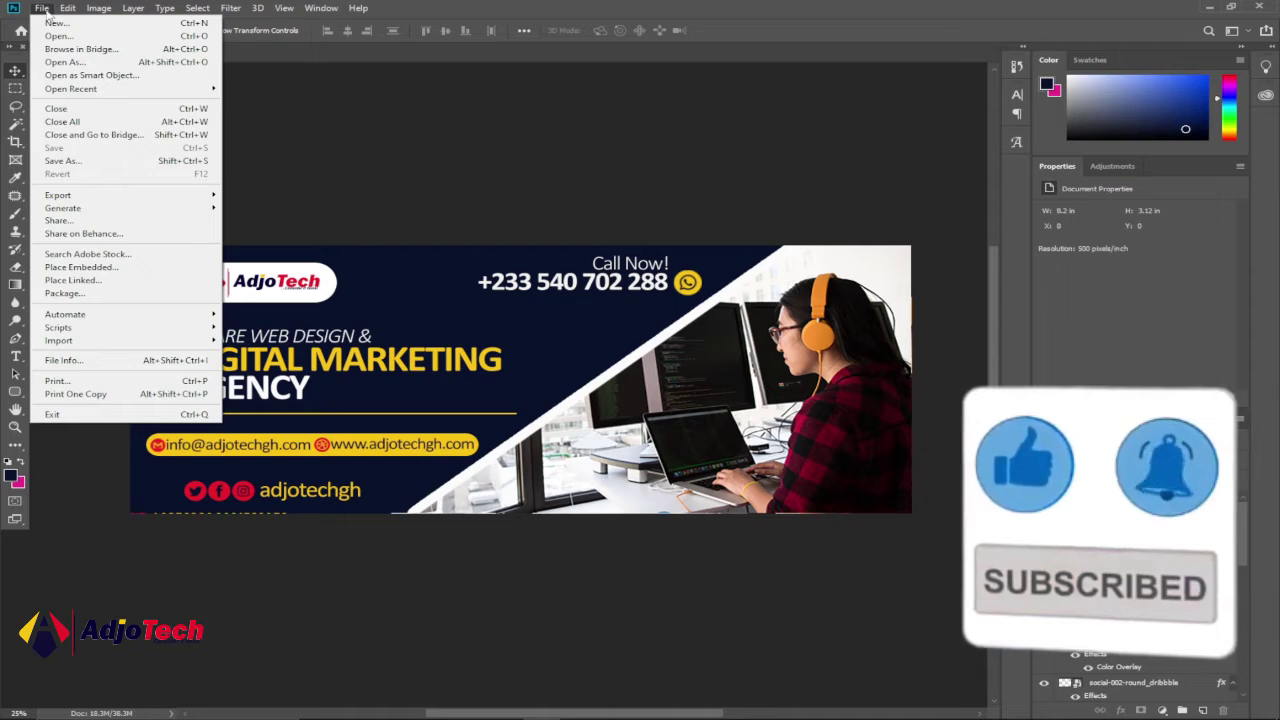
click(55, 22)
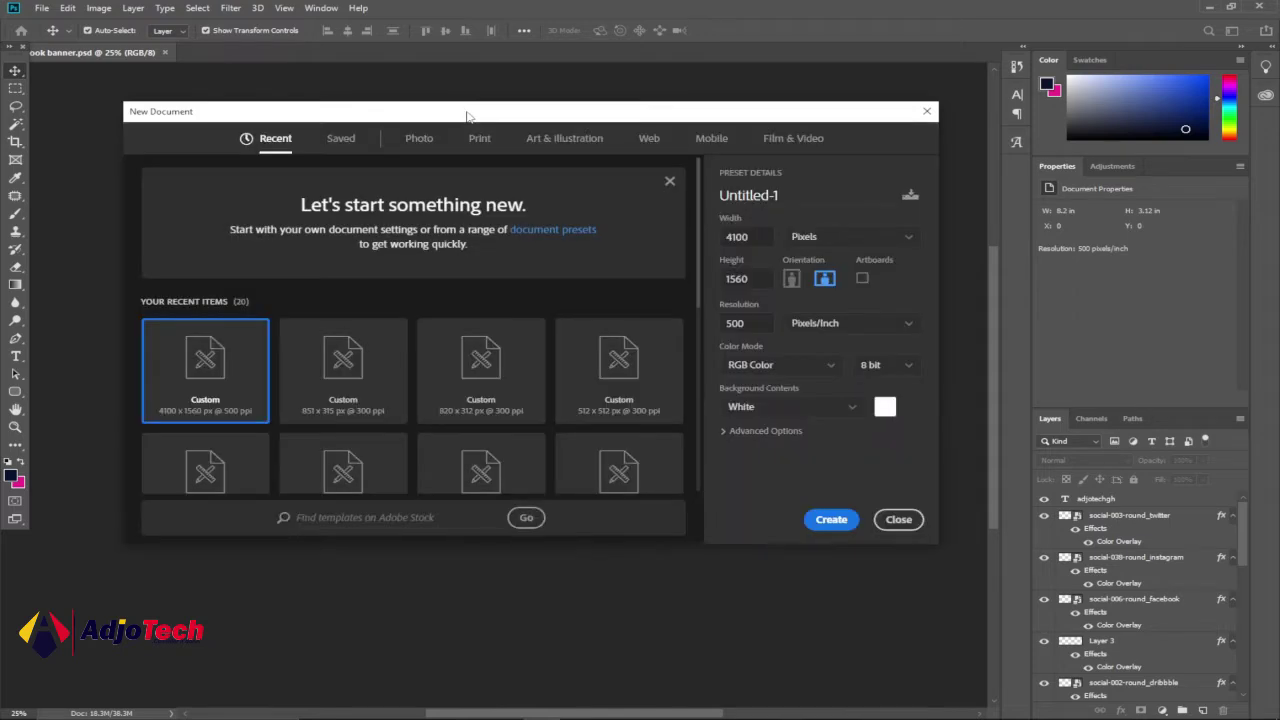
drag(467, 117, 491, 124)
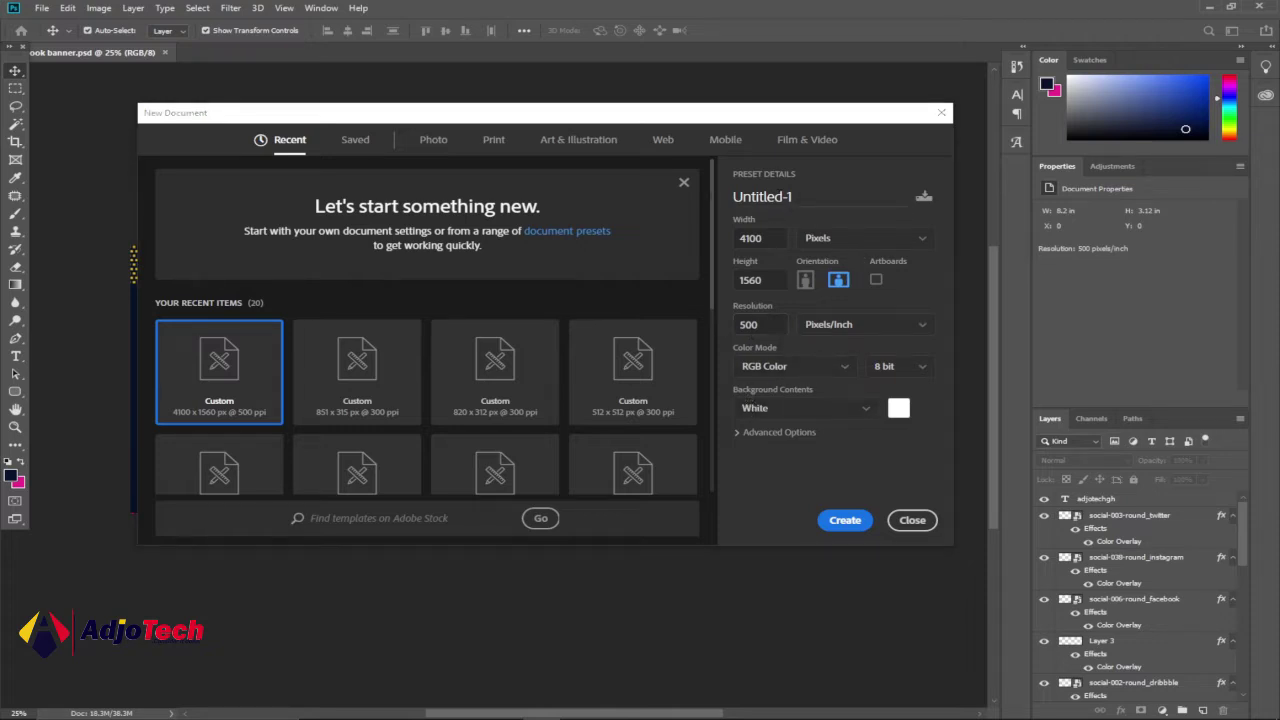
drag(792, 197, 709, 200)
text(fac)
click(845, 520)
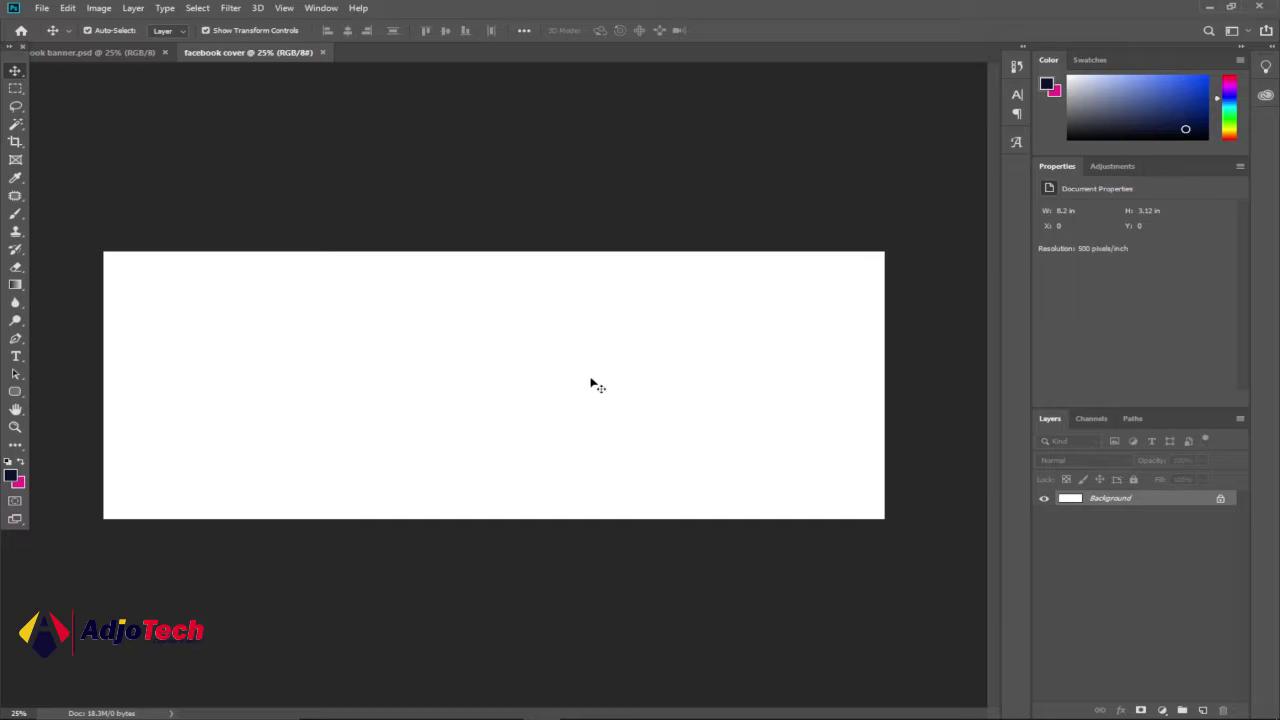
click(729, 706)
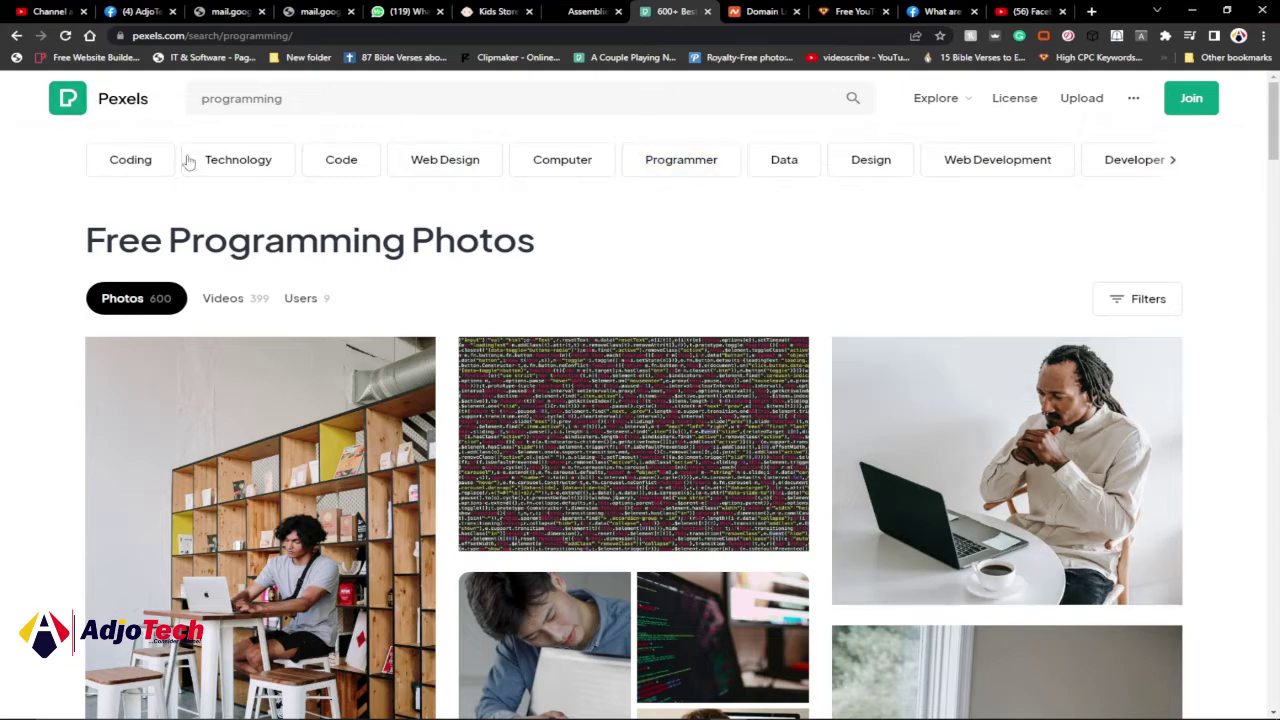
- Scroll the Pexels programming results and open the photo of the woman in orange headphones
scroll(808, 420, down, 6)
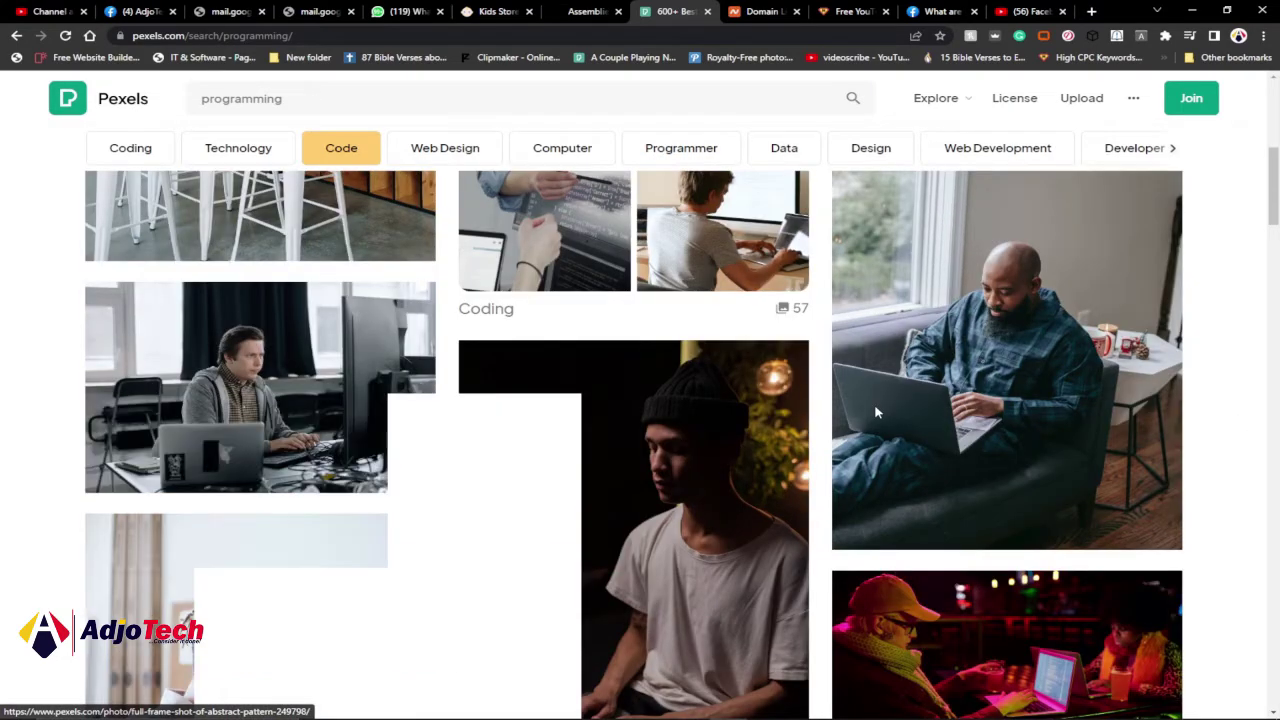
scroll(877, 410, down, 3)
scroll(876, 407, down, 3)
scroll(876, 407, down, 3)
scroll(876, 407, down, 5)
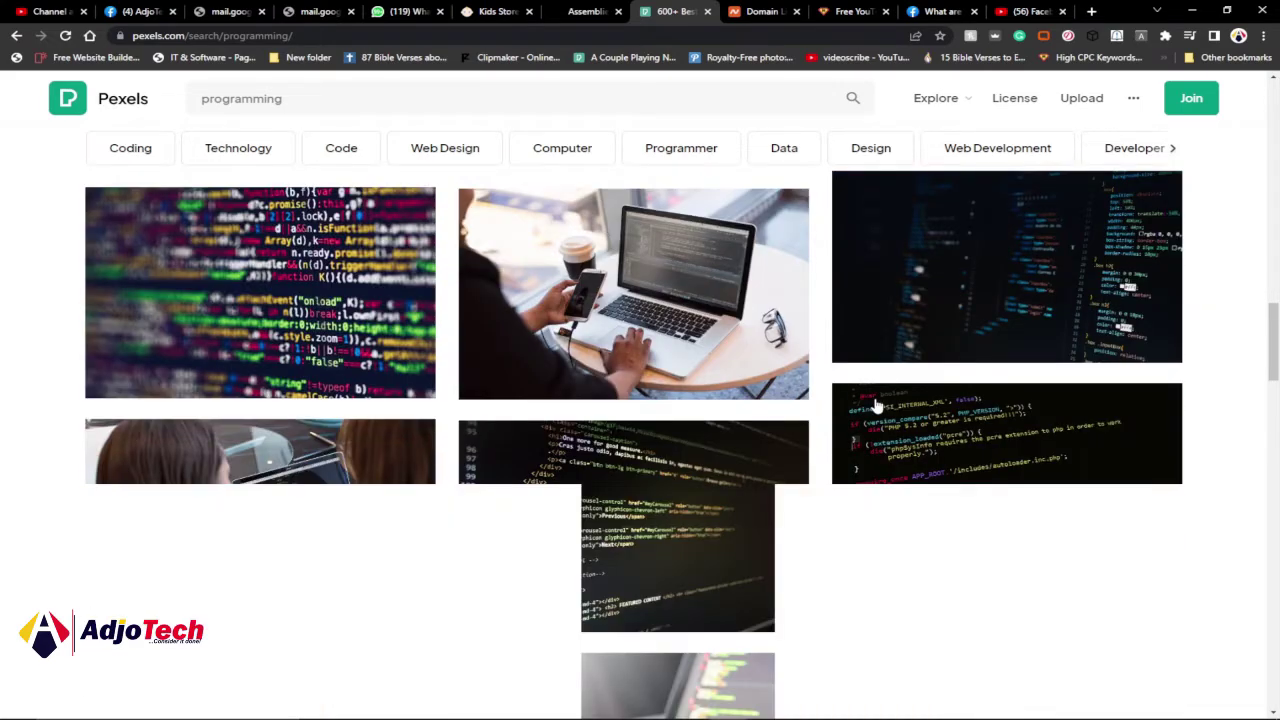
scroll(876, 407, down, 5)
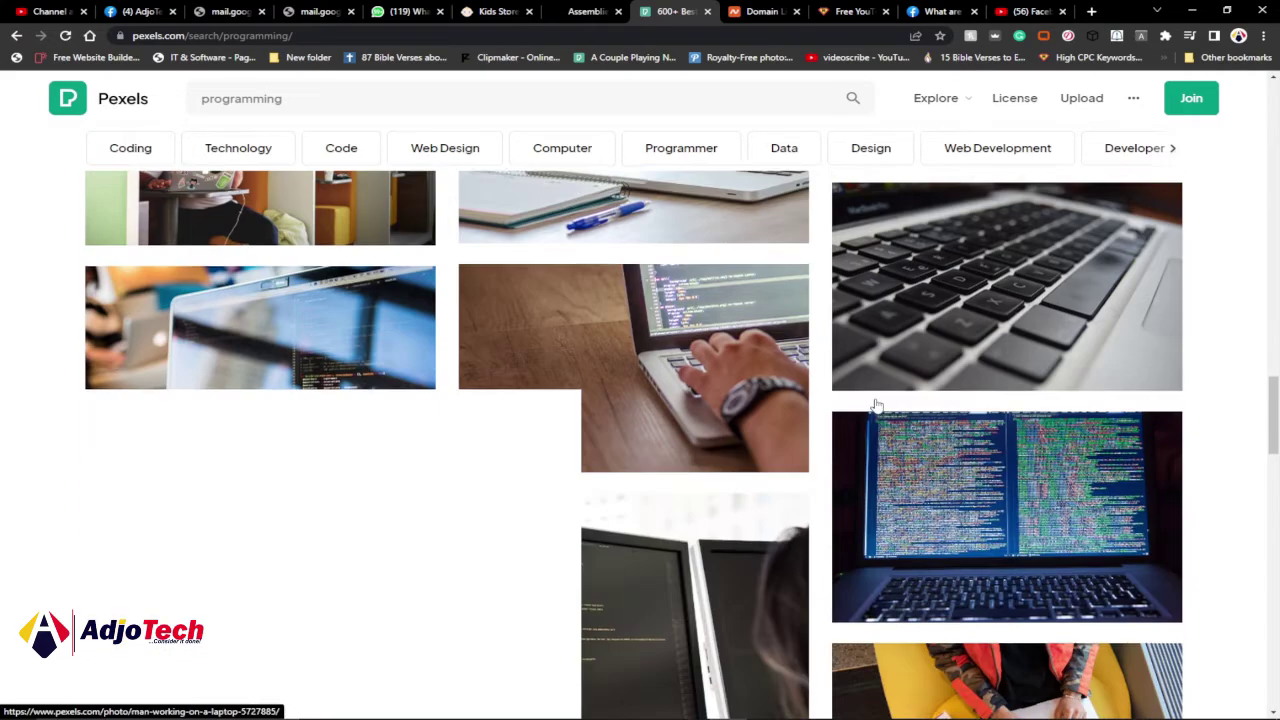
scroll(876, 405, down, 5)
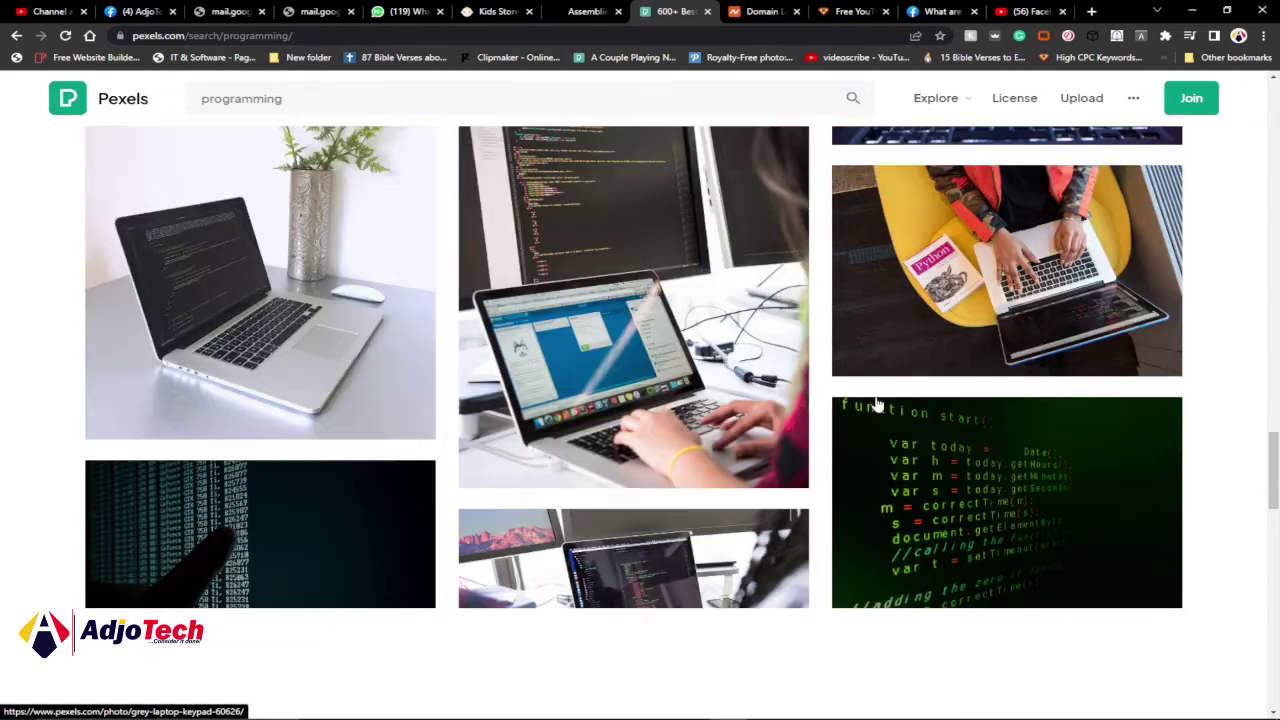
scroll(876, 403, down, 5)
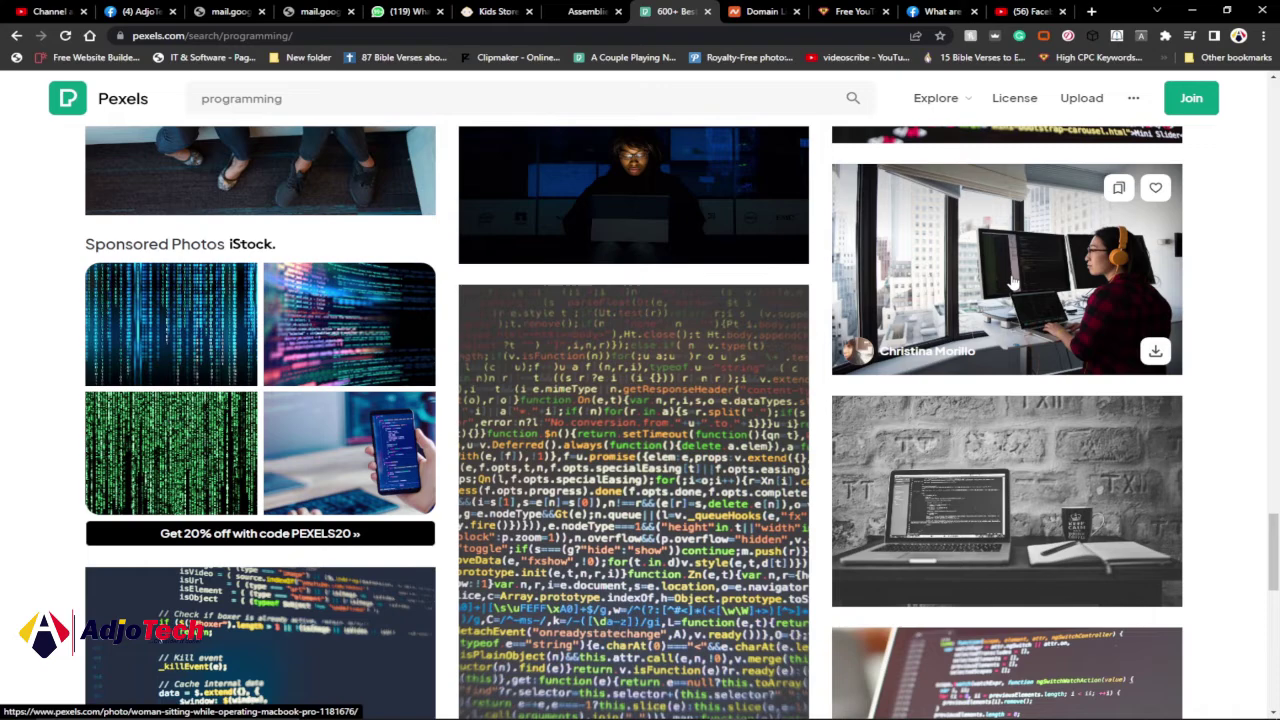
scroll(1035, 290, down, 10)
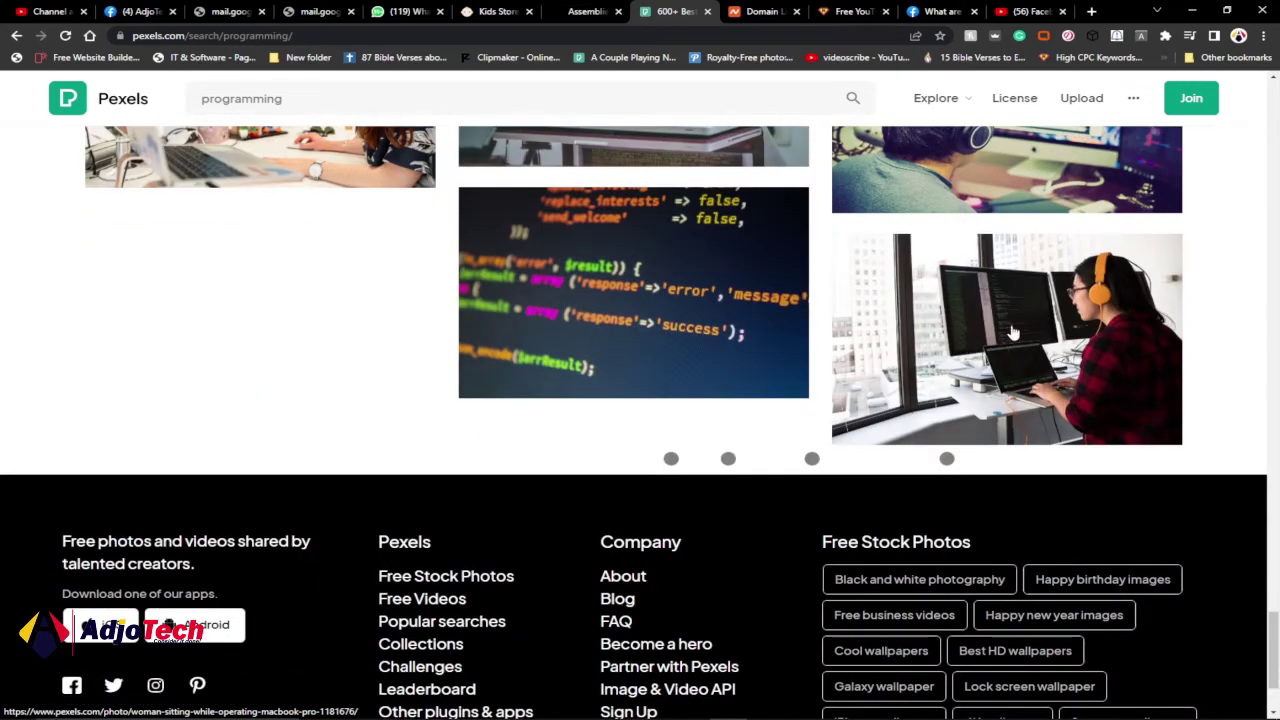
click(1066, 329)
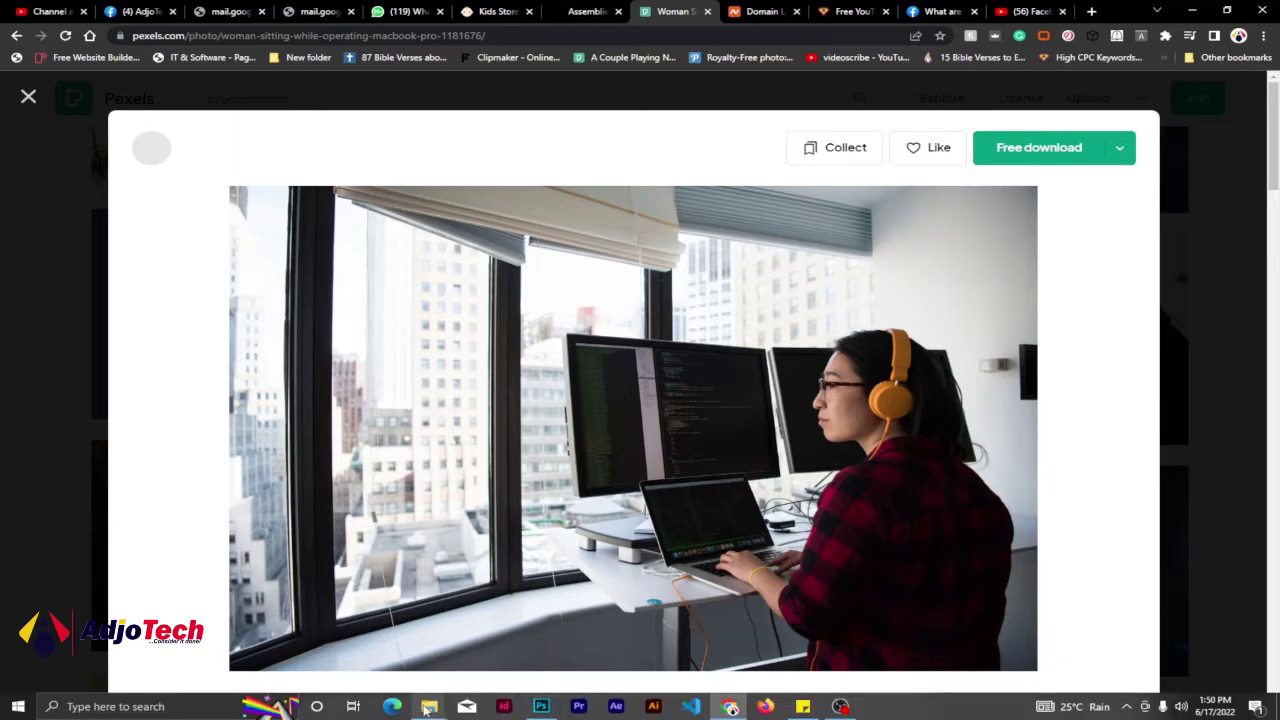
- Open the Downloads folder, then return to the blank facebook cover after checking the AdjoTech banner
mouse_move(429, 706)
click(489, 660)
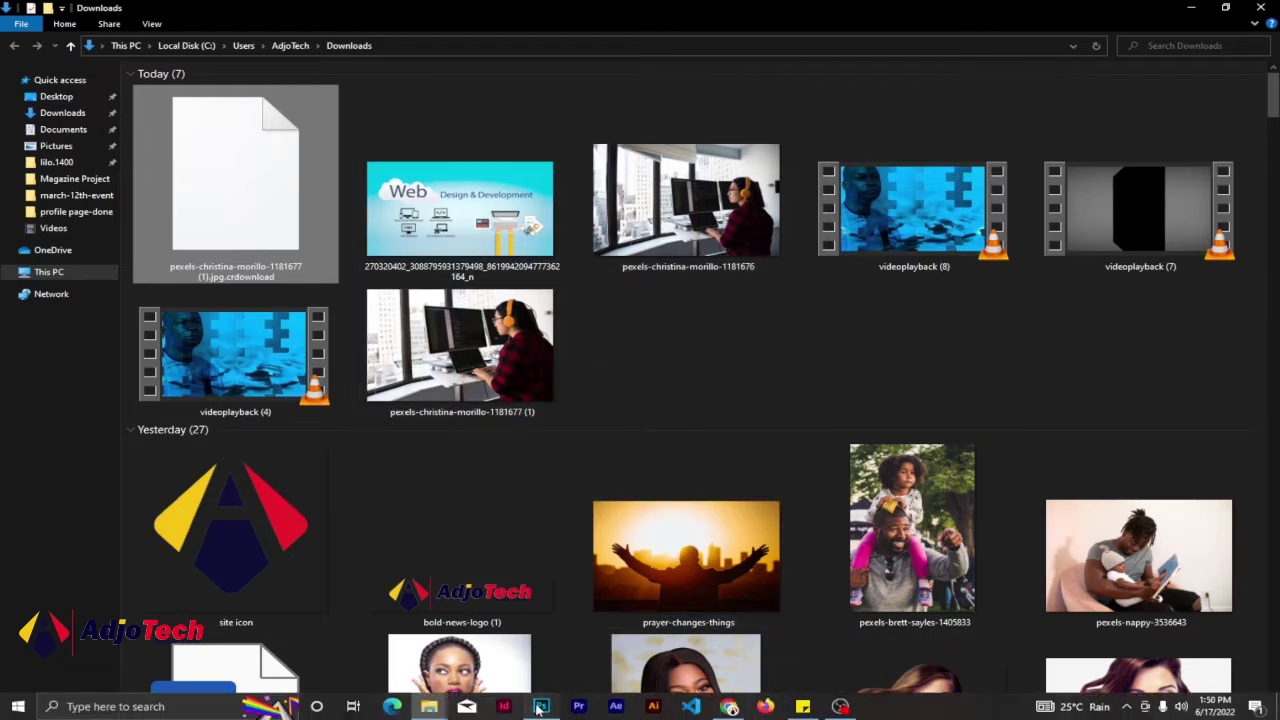
click(541, 706)
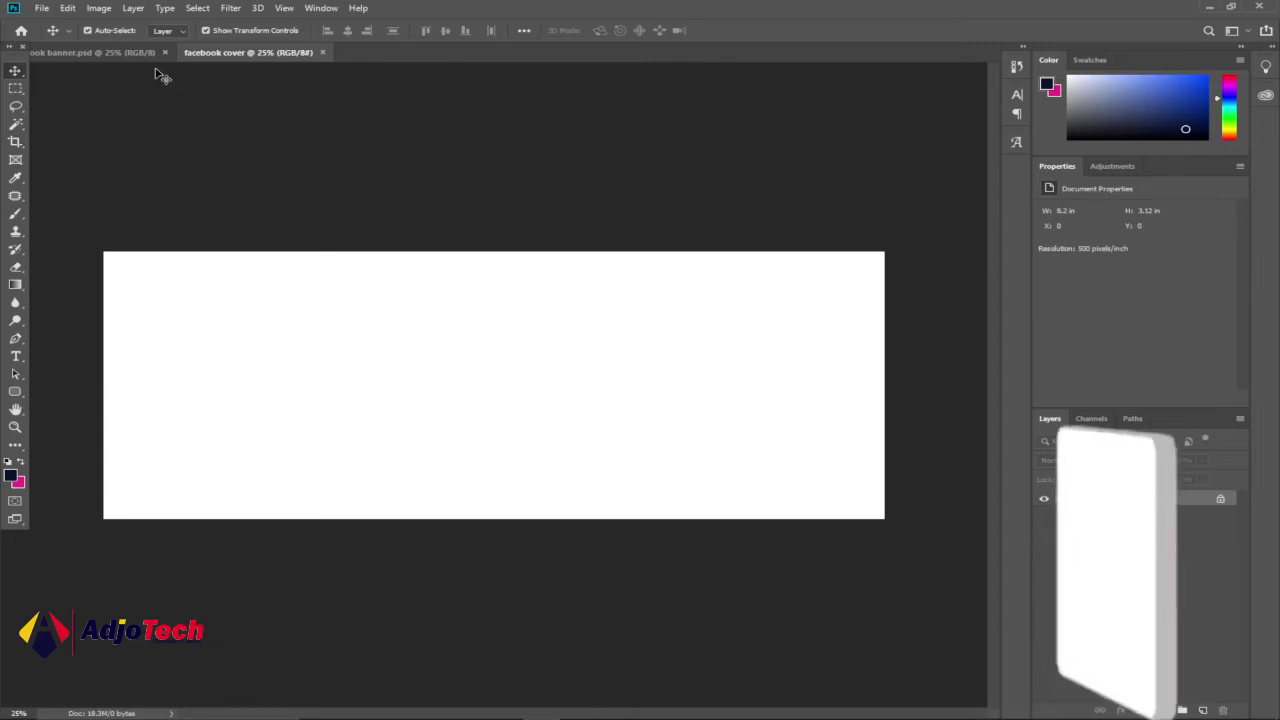
click(115, 53)
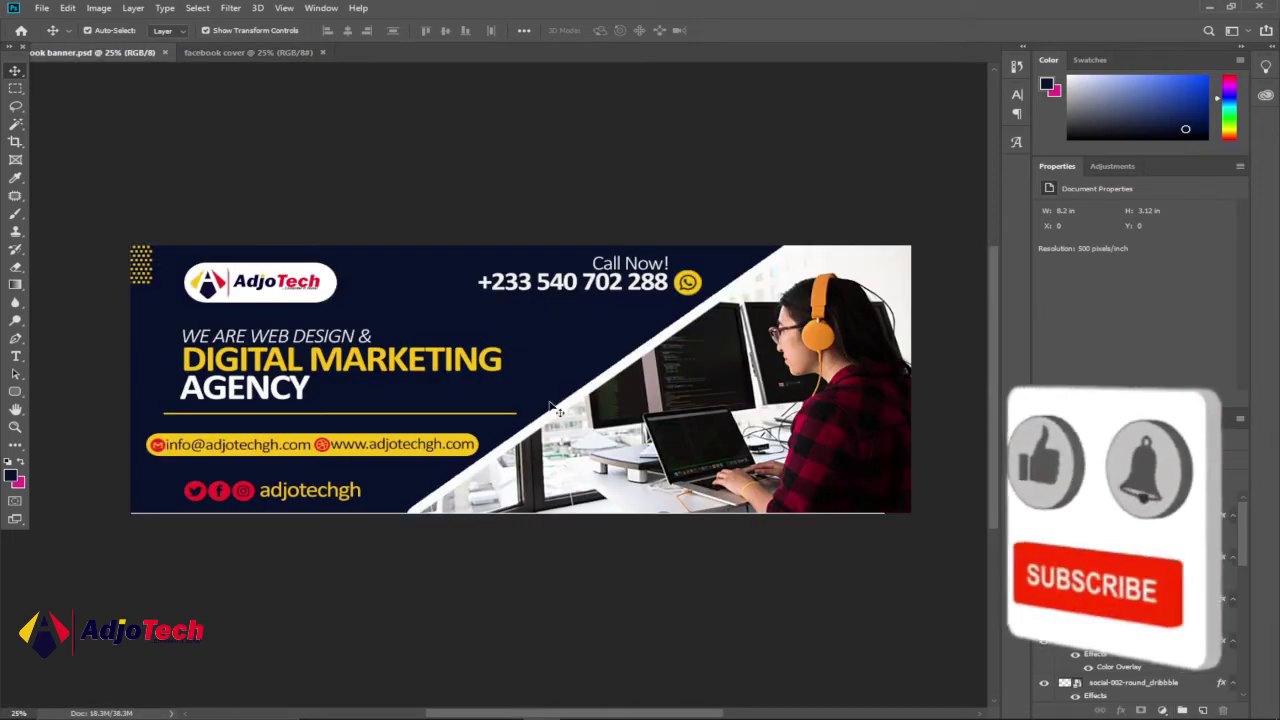
click(234, 52)
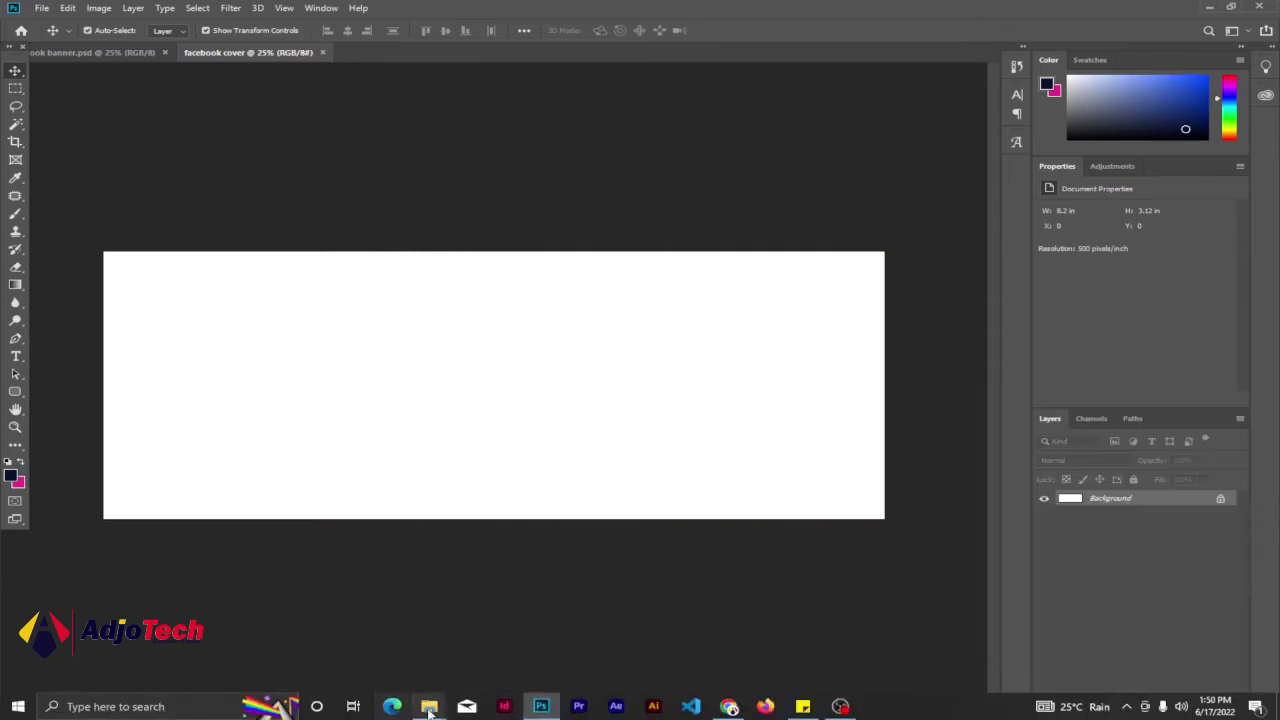
- Place the downloaded coding photo from Downloads into the cover, aligned flush with the right edge
mouse_move(430, 707)
click(432, 640)
drag(482, 370, 552, 608)
drag(599, 490, 601, 487)
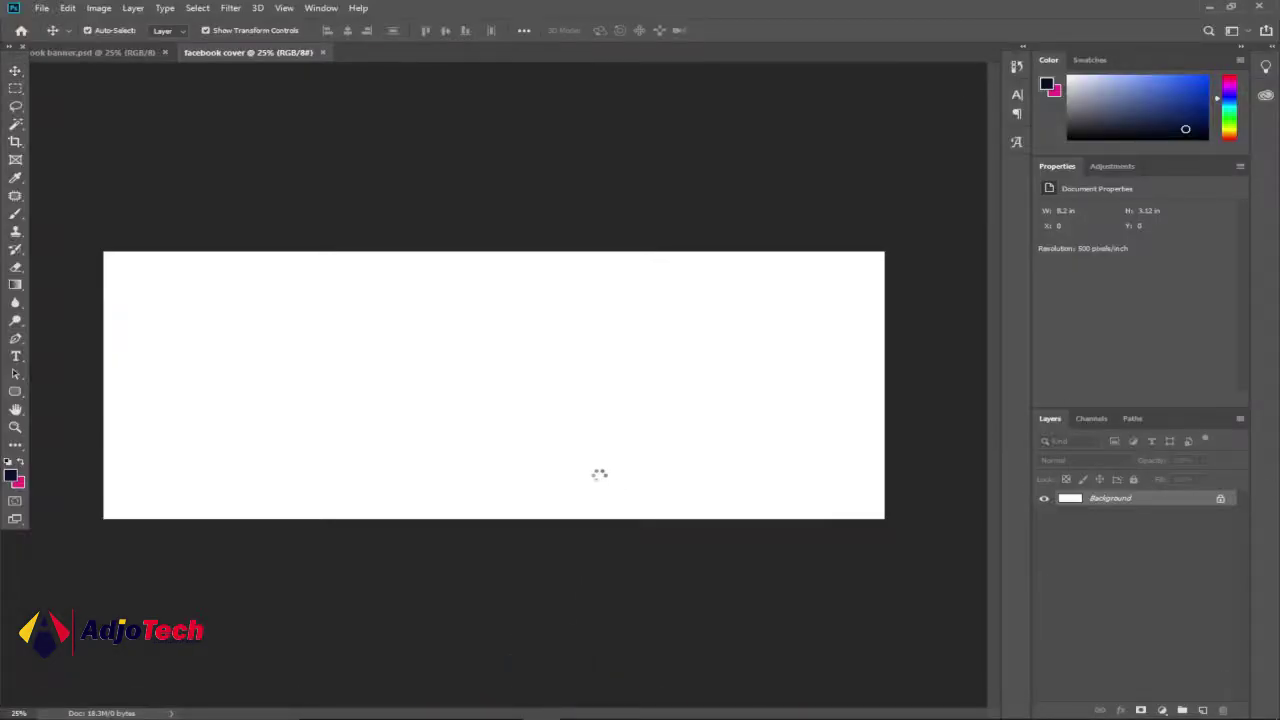
drag(505, 373, 669, 377)
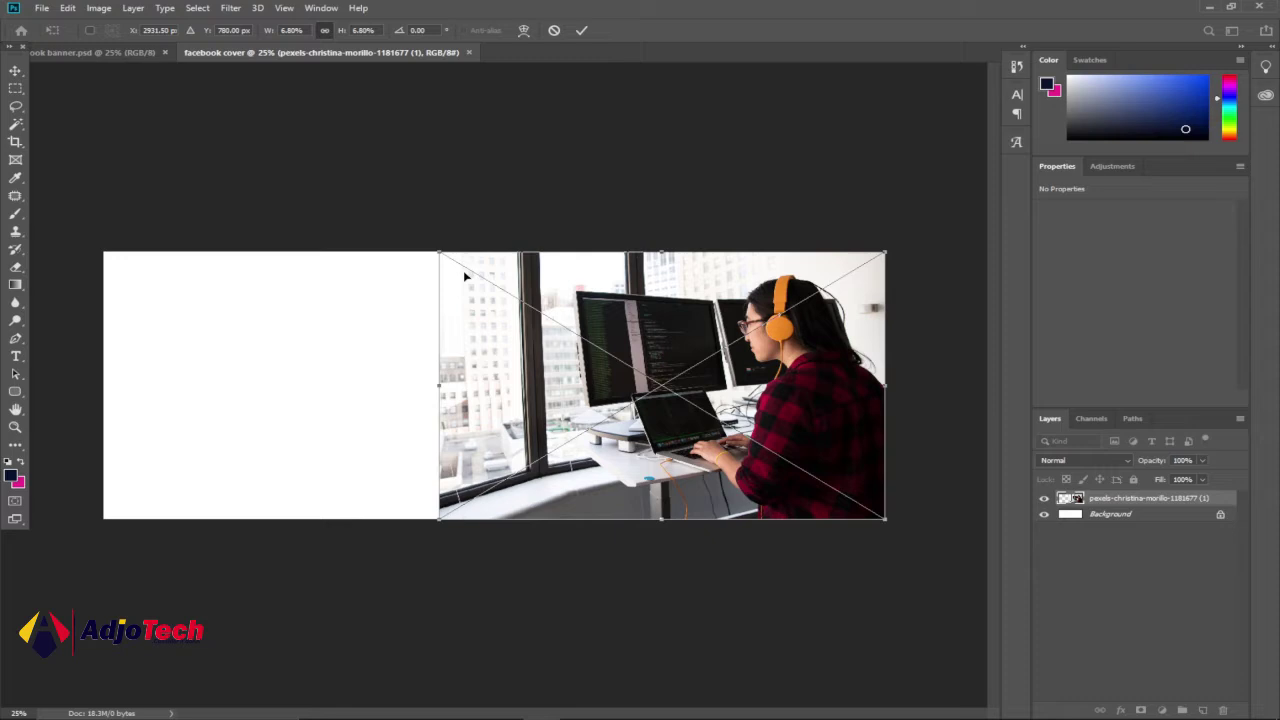
click(583, 31)
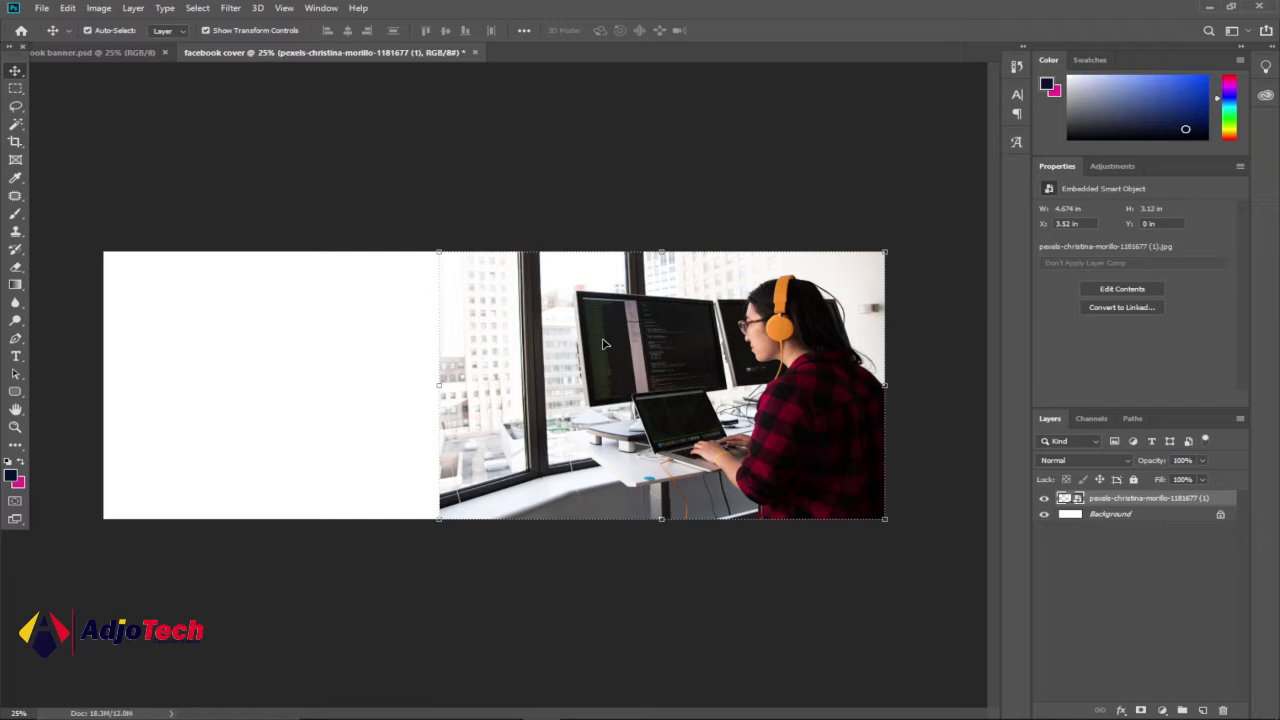
click(100, 52)
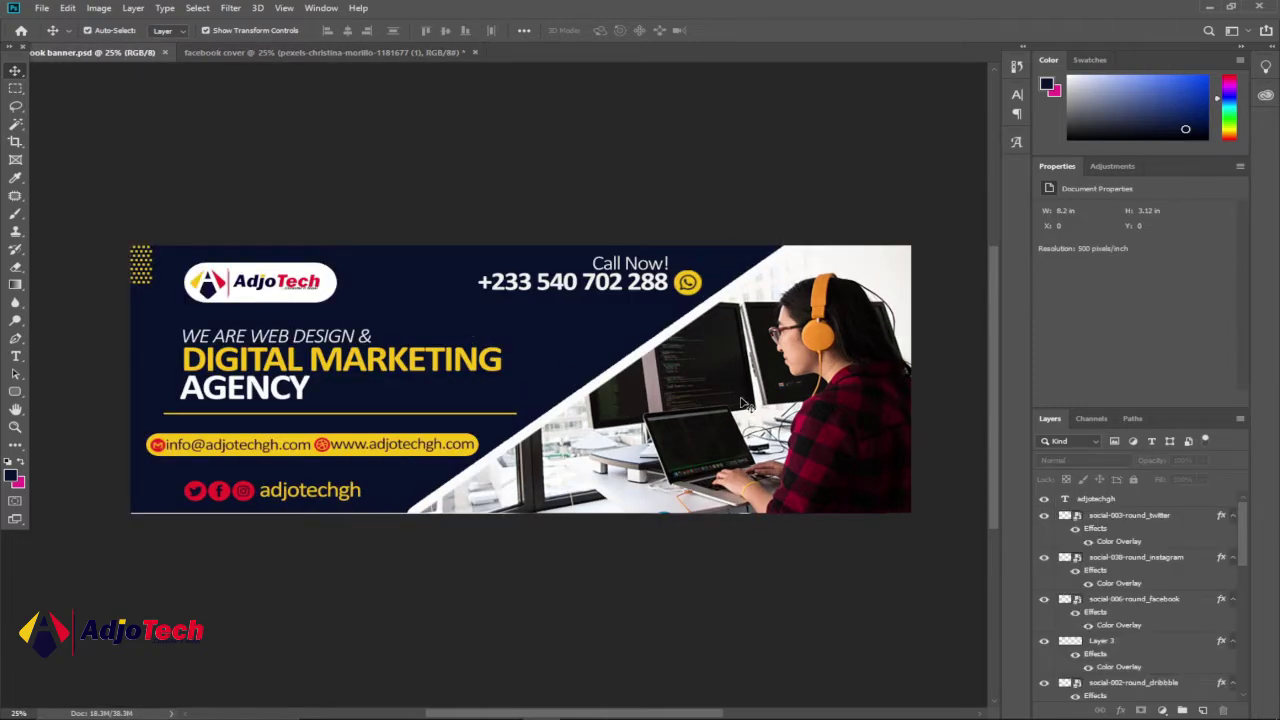
click(380, 55)
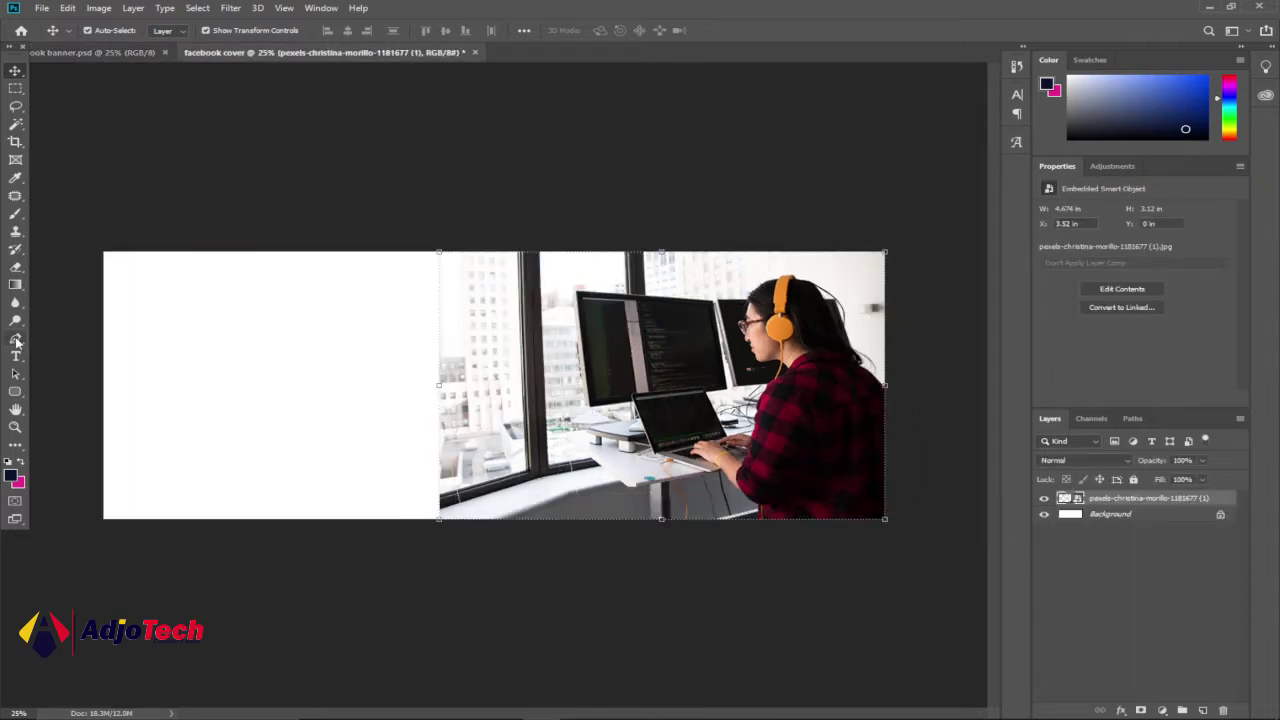
- Draw a closed Pen path whose diagonal edge runs from the photo's top edge down to the lower left
click(16, 340)
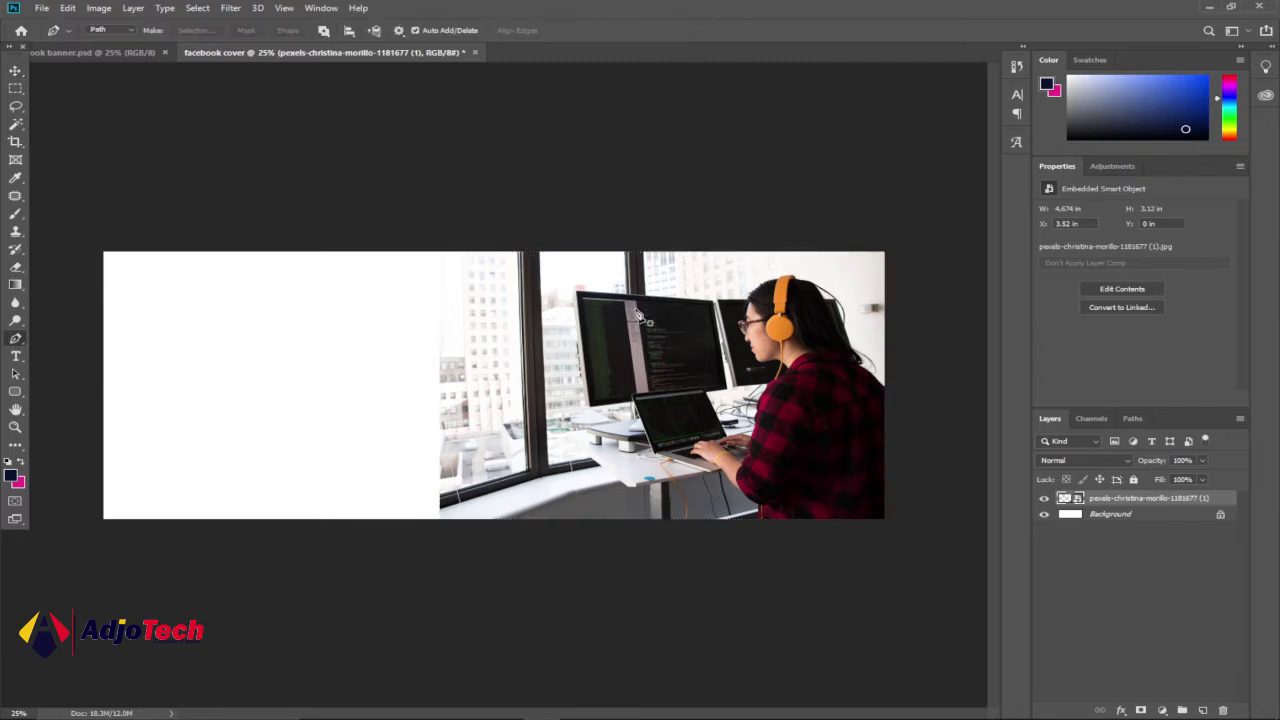
click(687, 253)
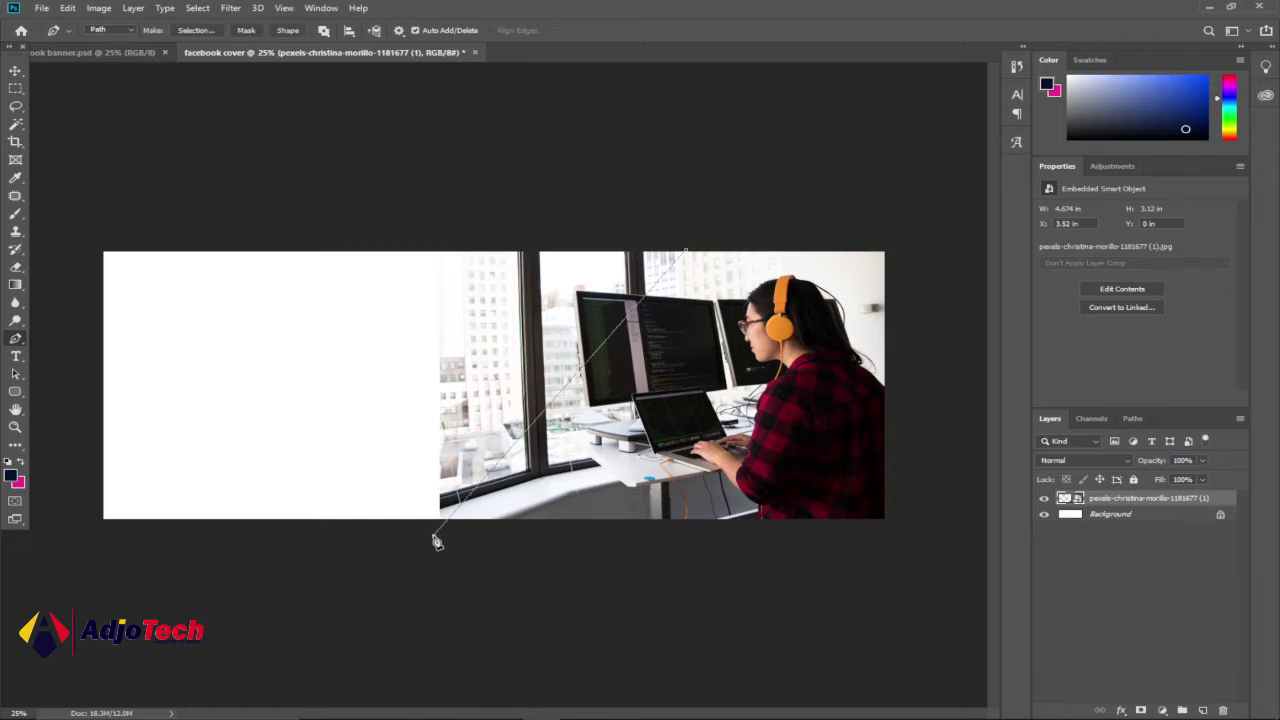
click(56, 560)
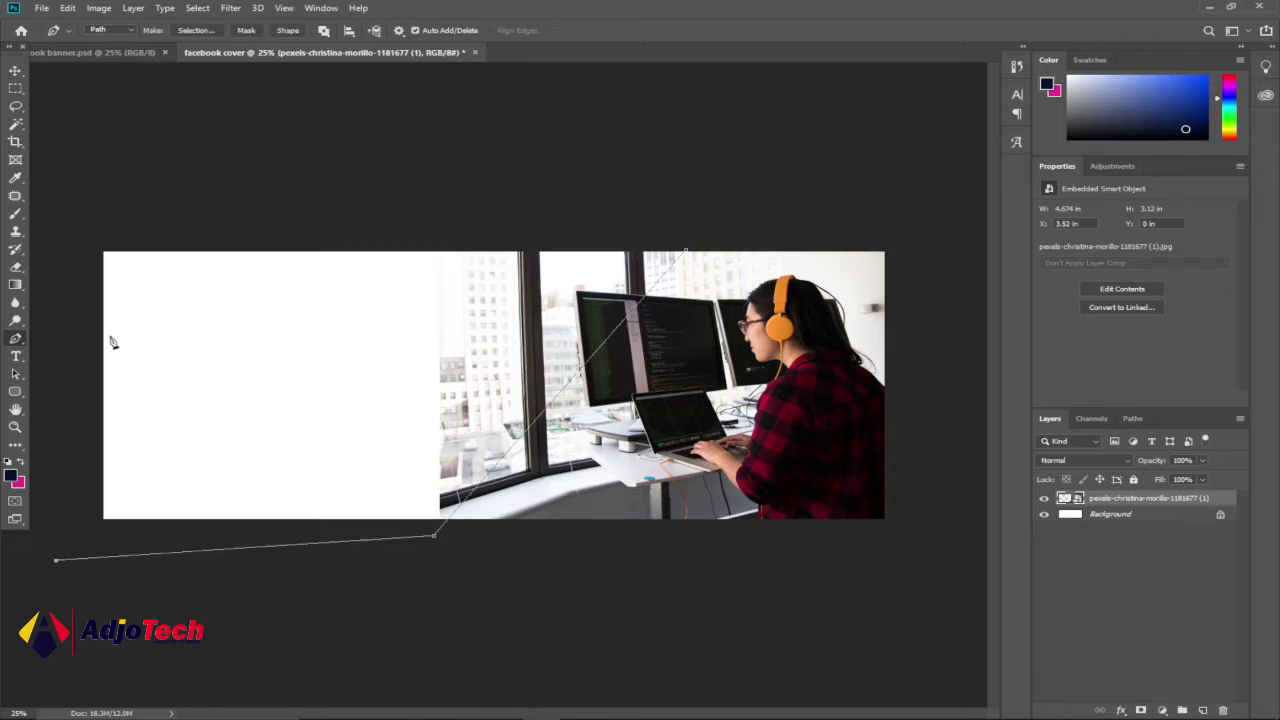
click(77, 168)
click(578, 169)
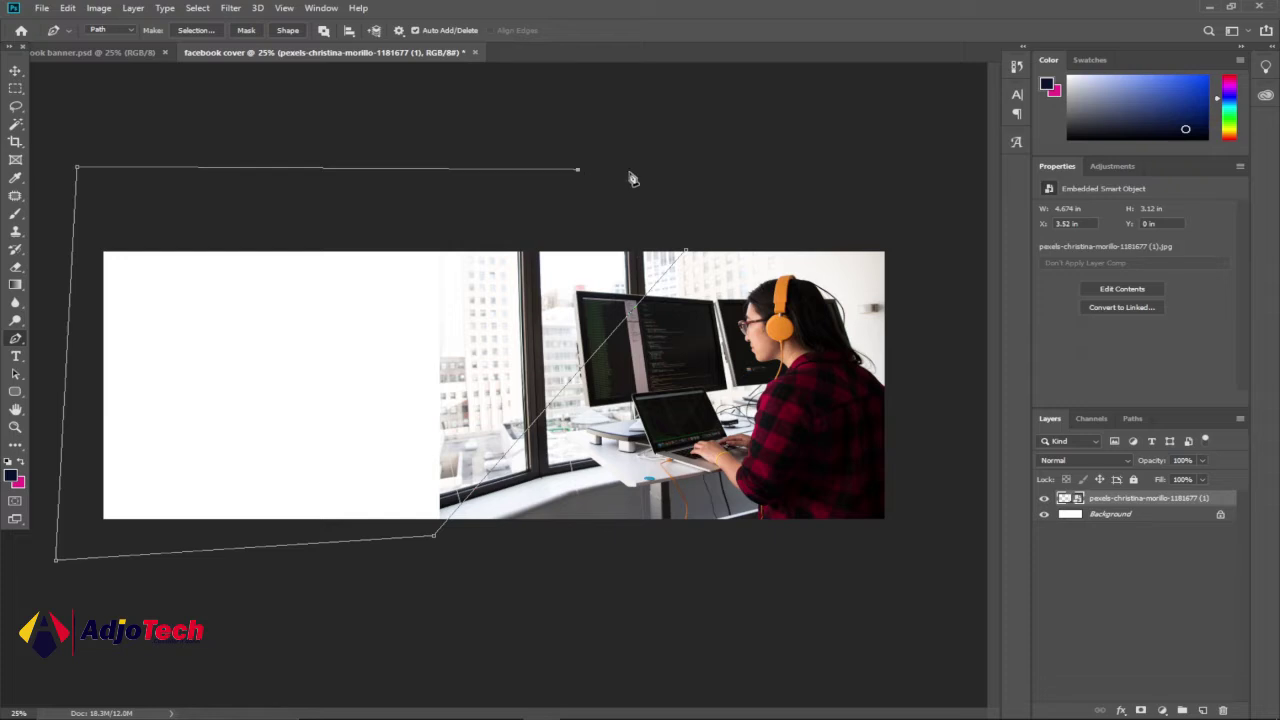
click(687, 253)
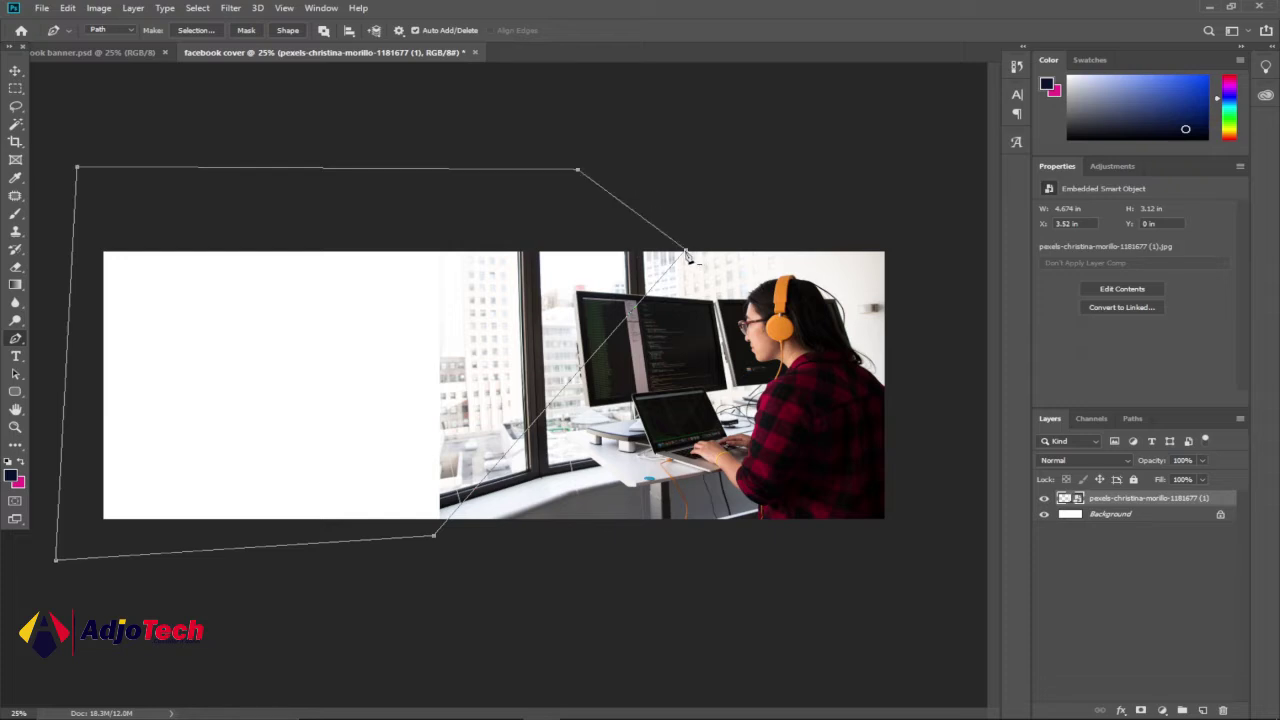
- Convert the path into a selection with 0 feather
right_click(367, 313)
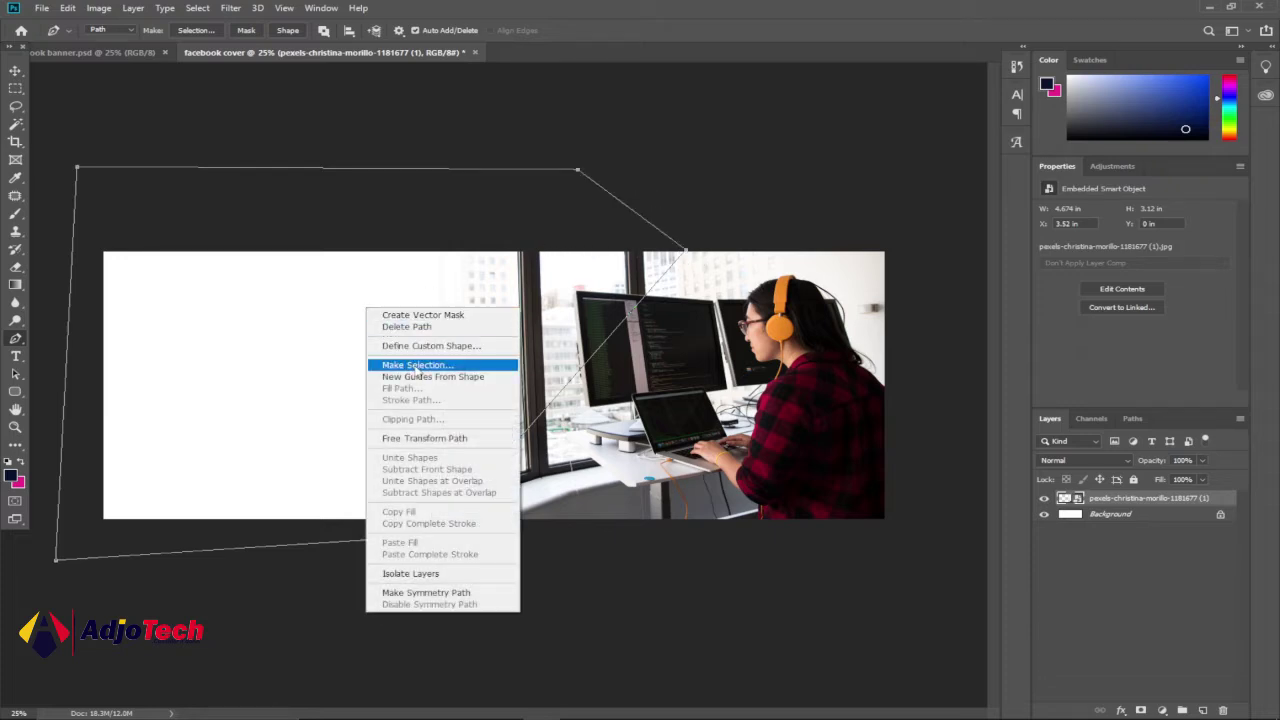
click(417, 365)
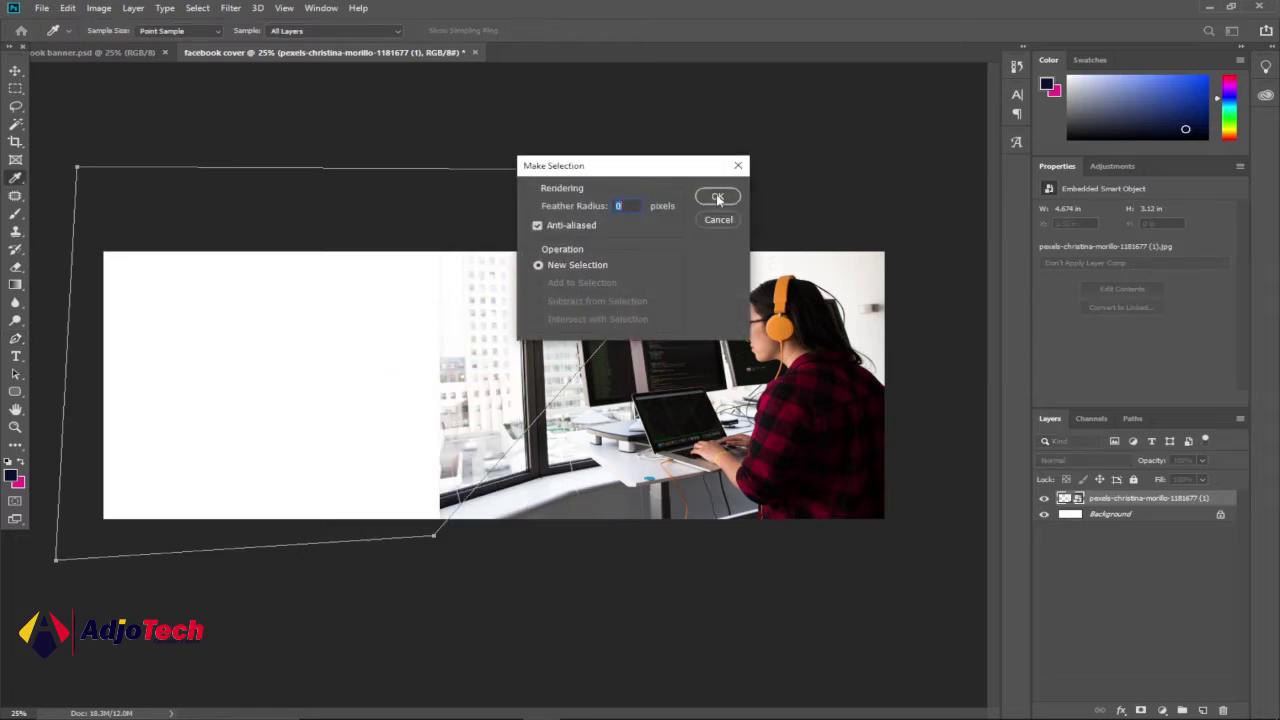
click(717, 198)
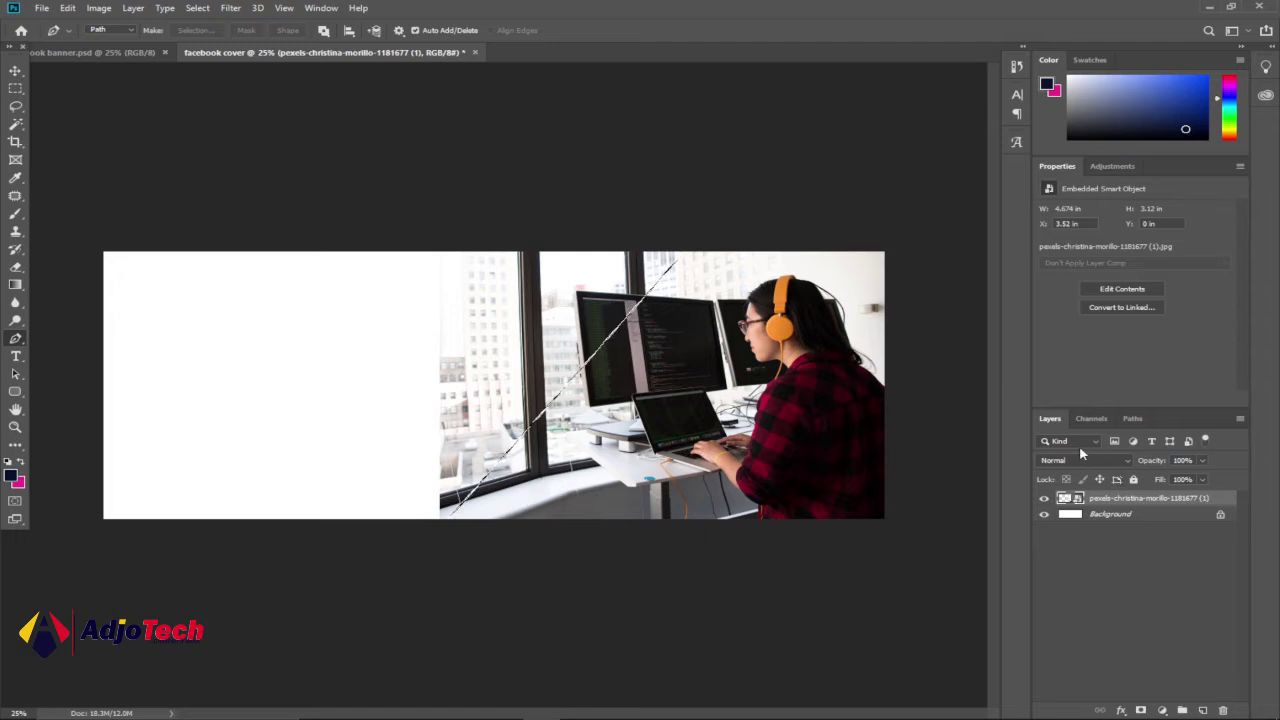
- Add an empty layer above the photo and take the banner's navy 07112b as foreground colour
click(1202, 710)
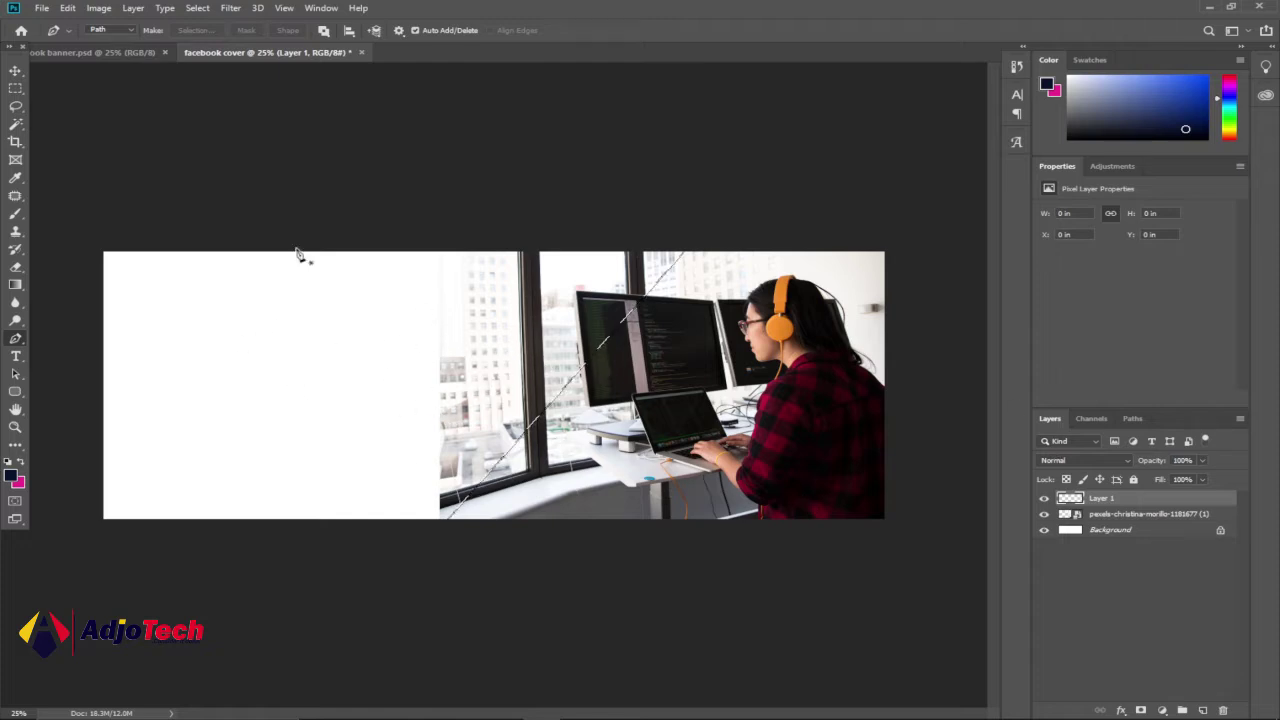
click(110, 55)
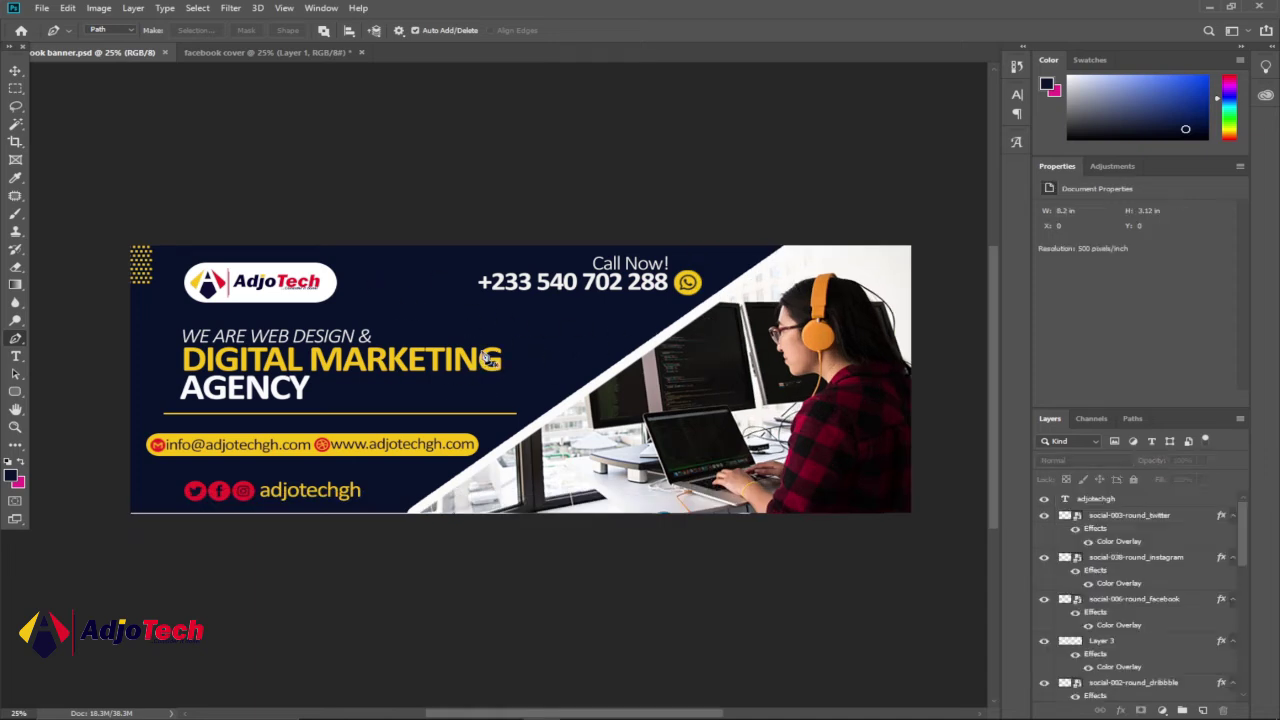
click(12, 477)
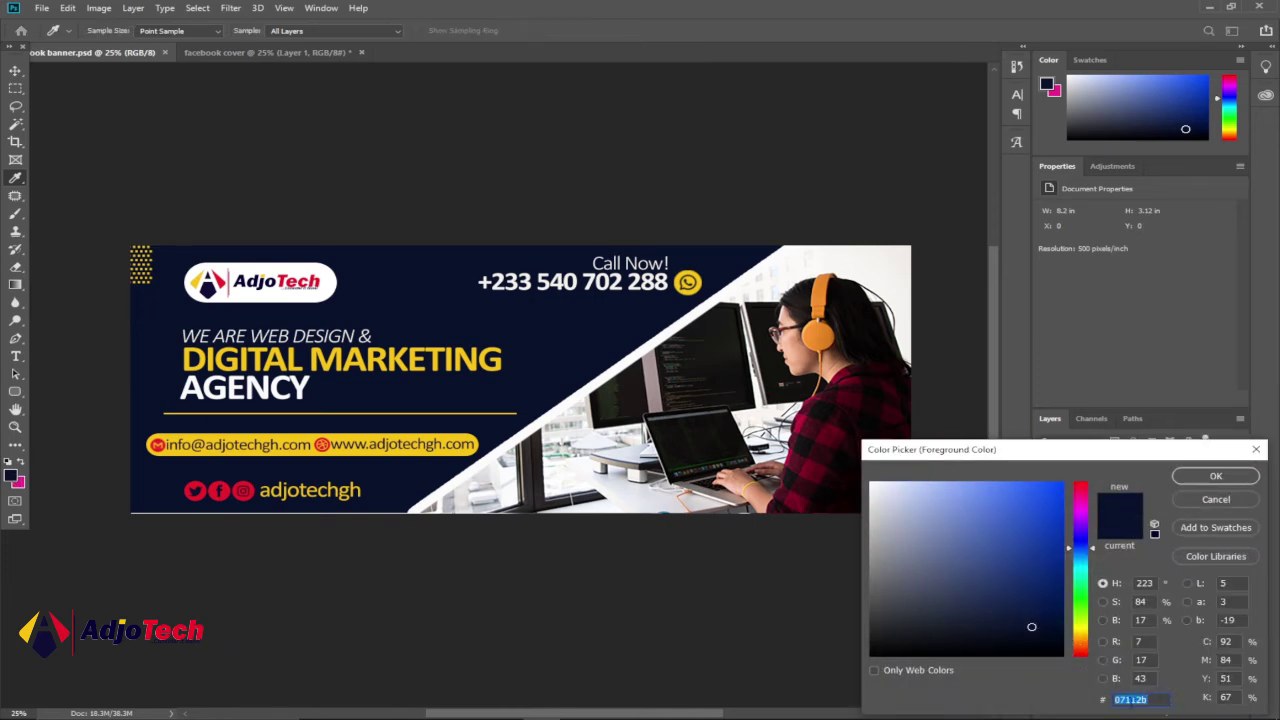
right_click(1140, 701)
click(1120, 554)
click(1214, 478)
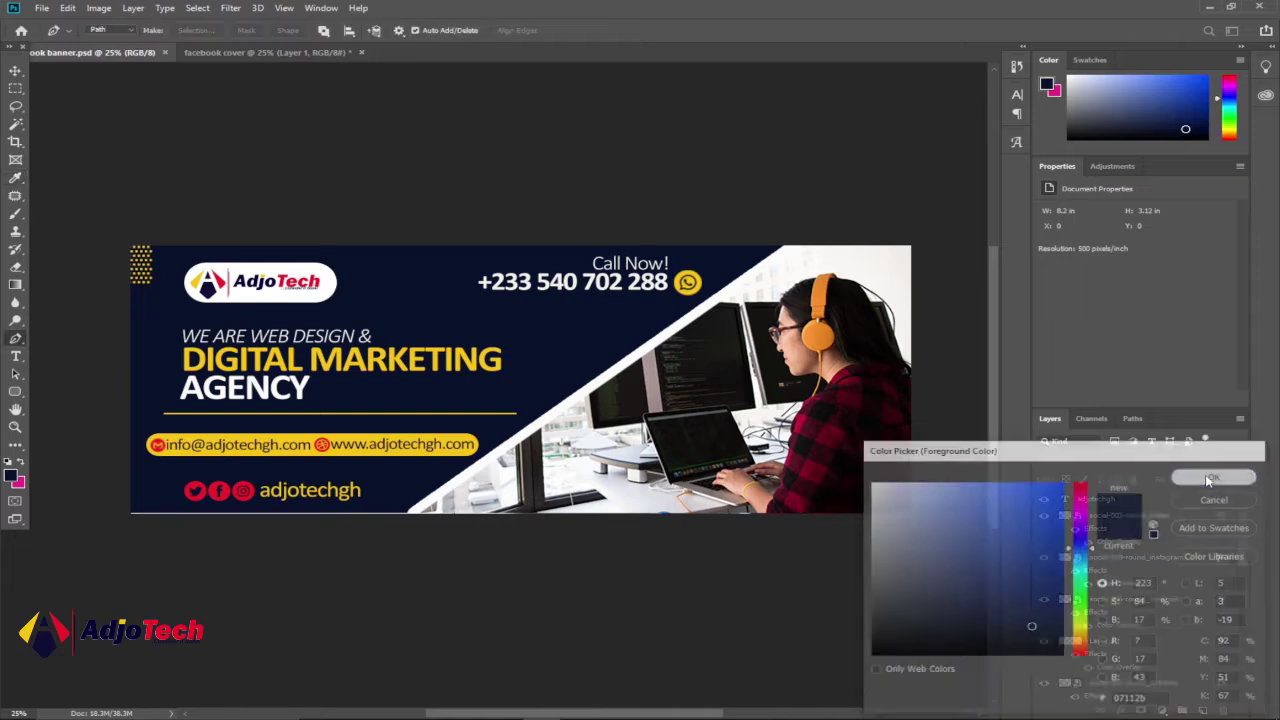
click(272, 54)
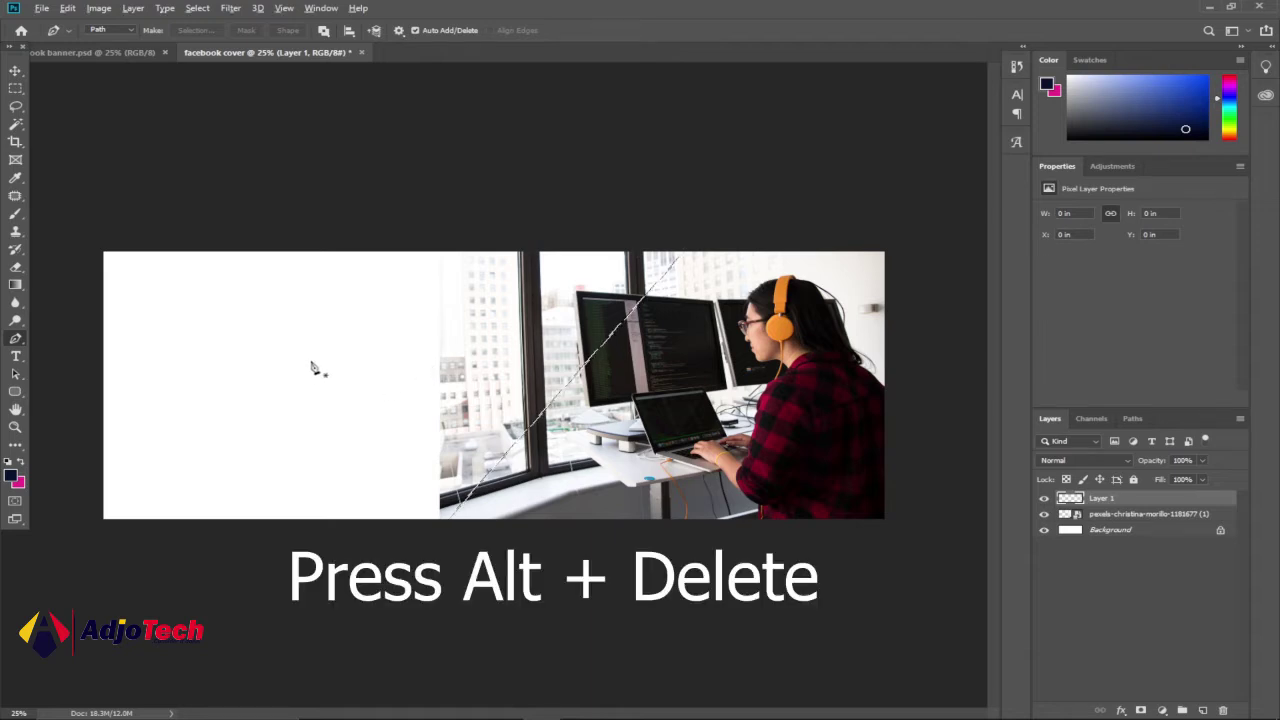
- Fill the diagonal selection with navy on the new layer, hide the path, and compare with the banner
key(alt+Delete)
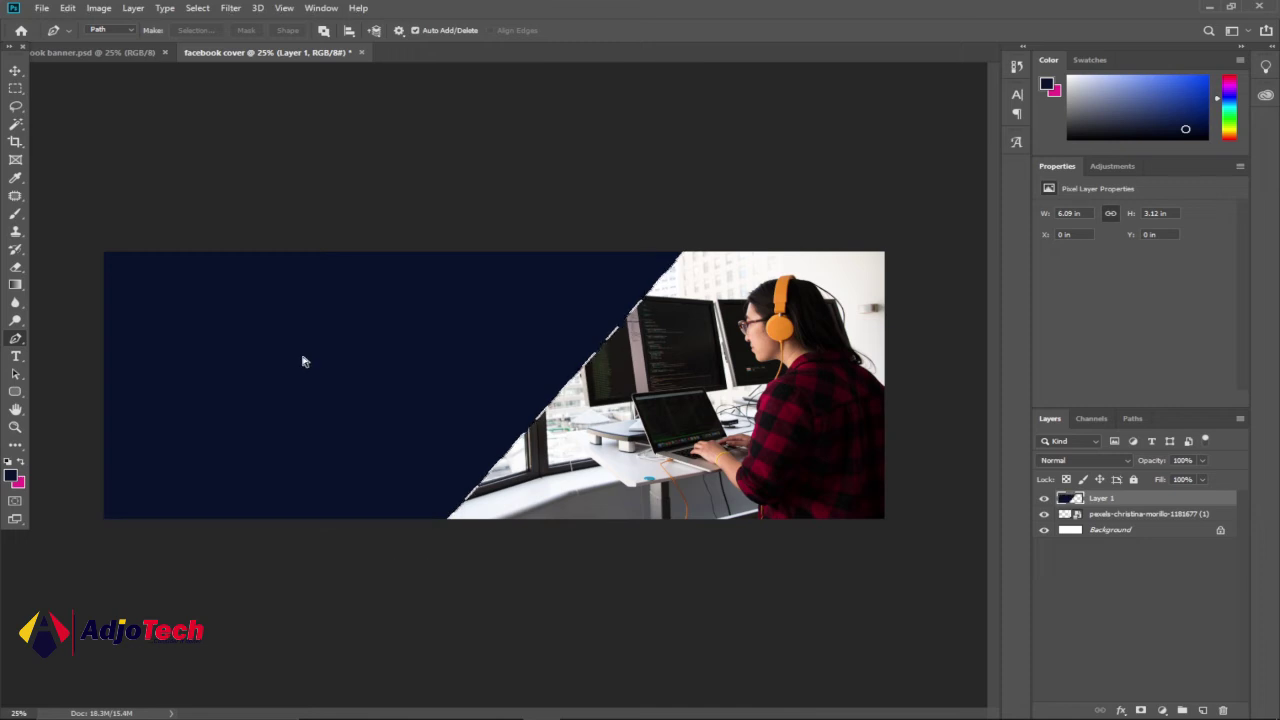
key(ctrl+h)
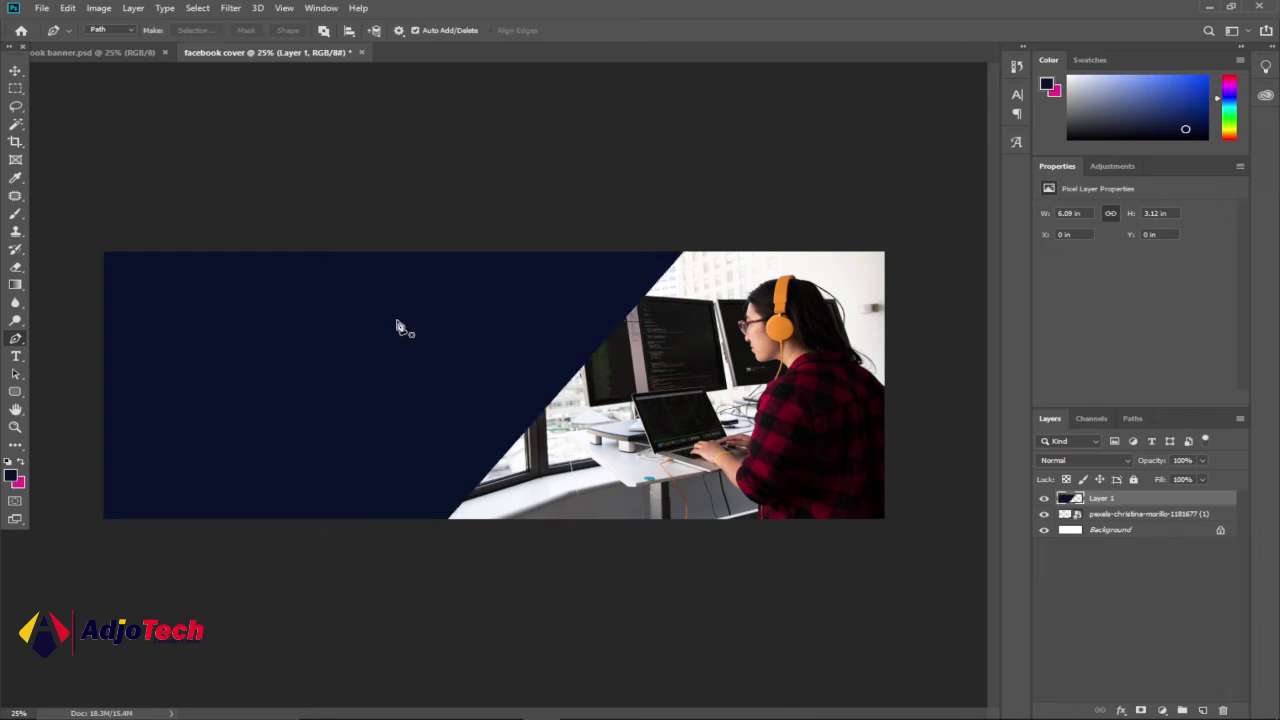
click(15, 70)
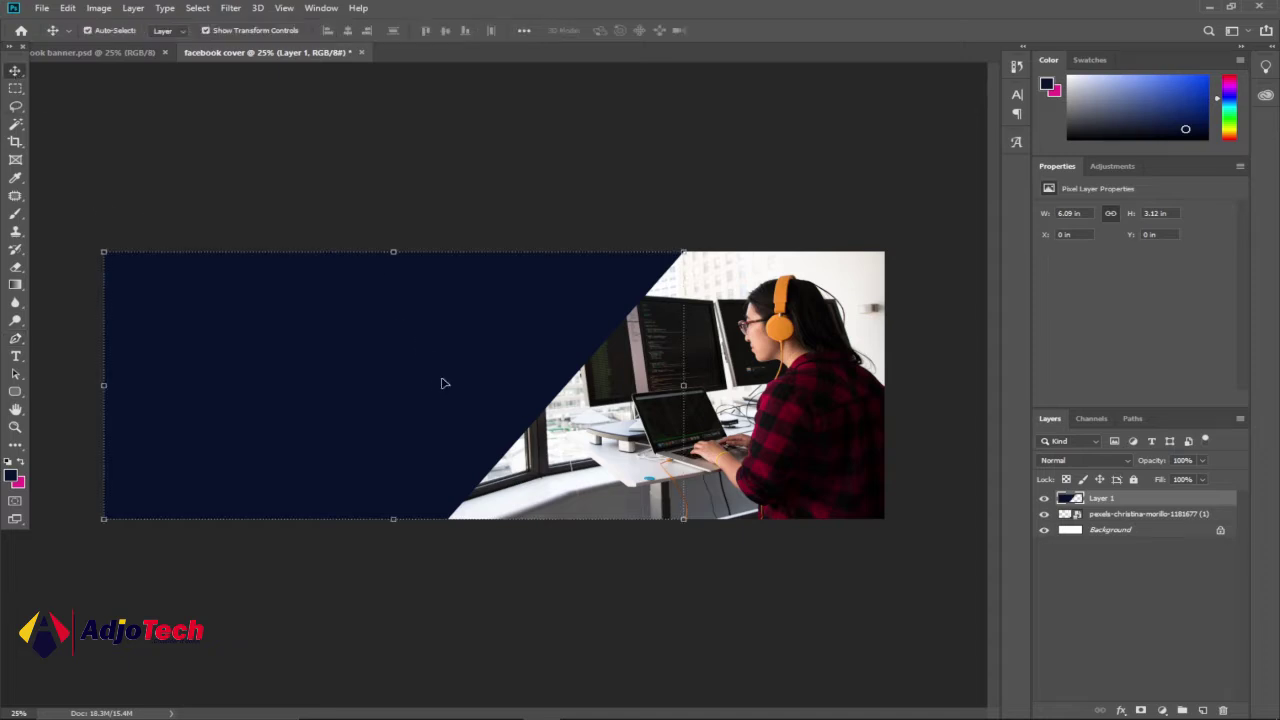
click(100, 52)
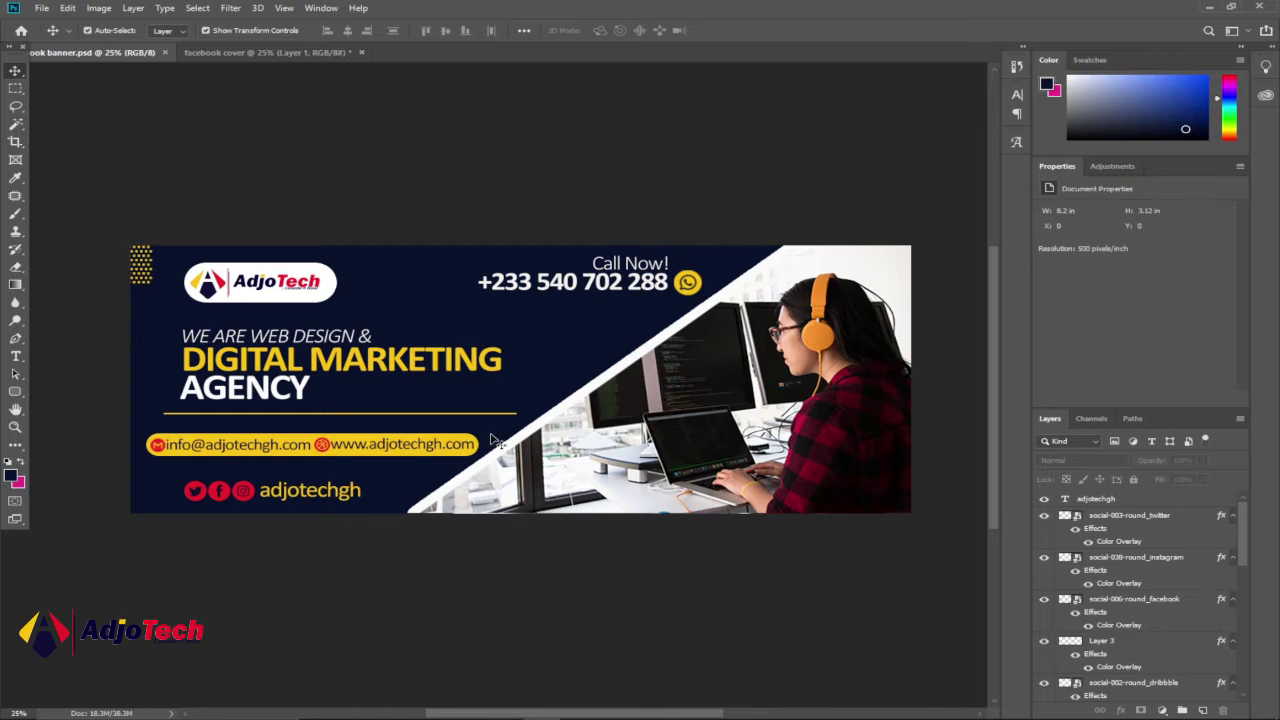
click(292, 48)
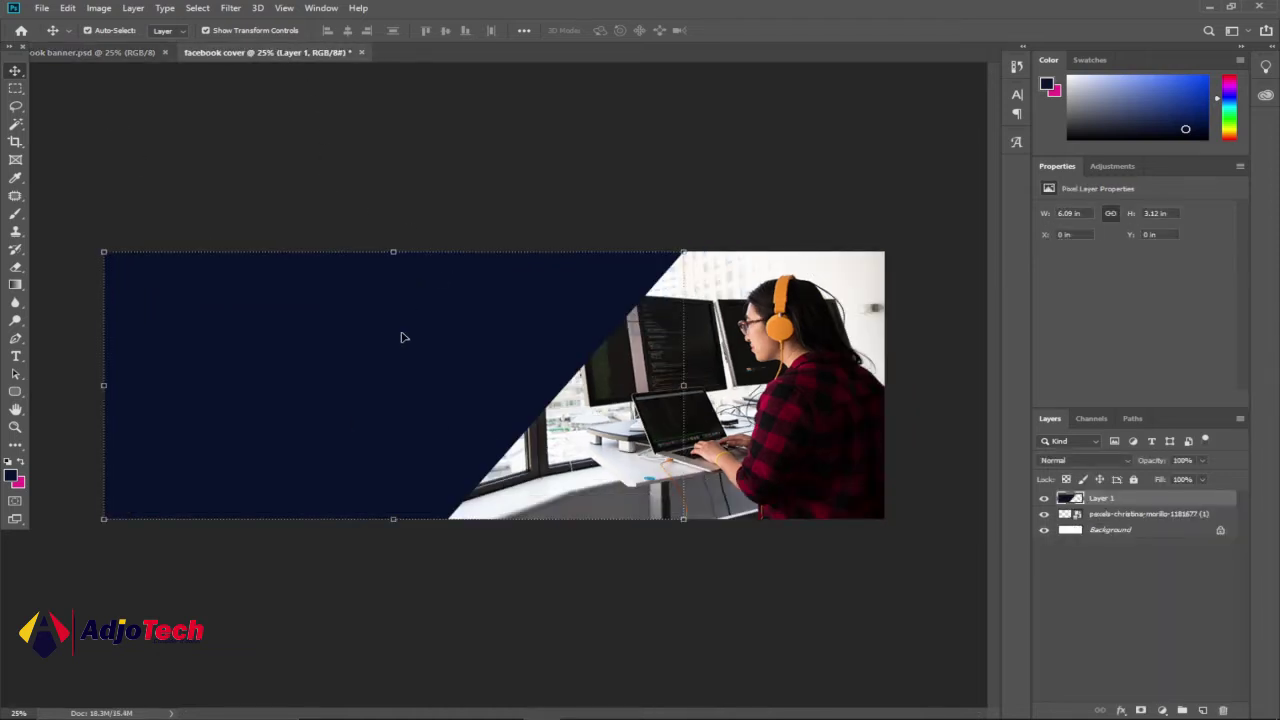
- Add a 30 px white stroke layer style to the navy panel layer
double_click(1148, 499)
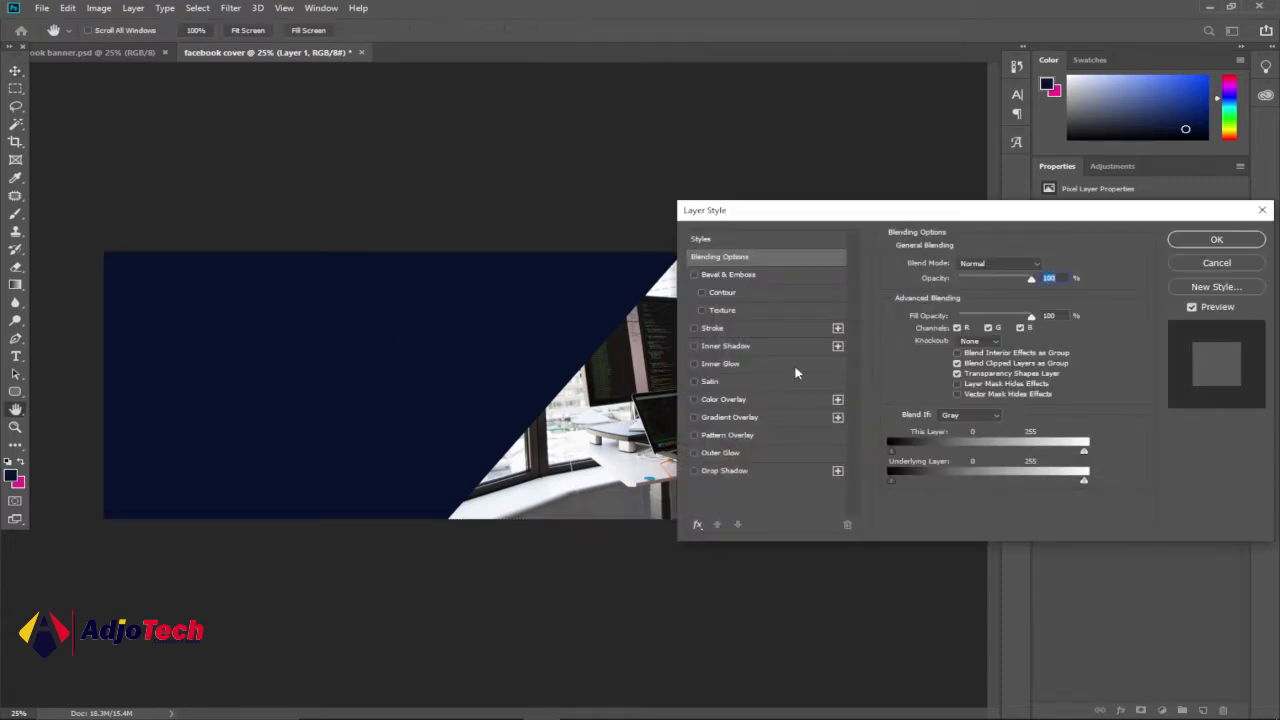
click(712, 329)
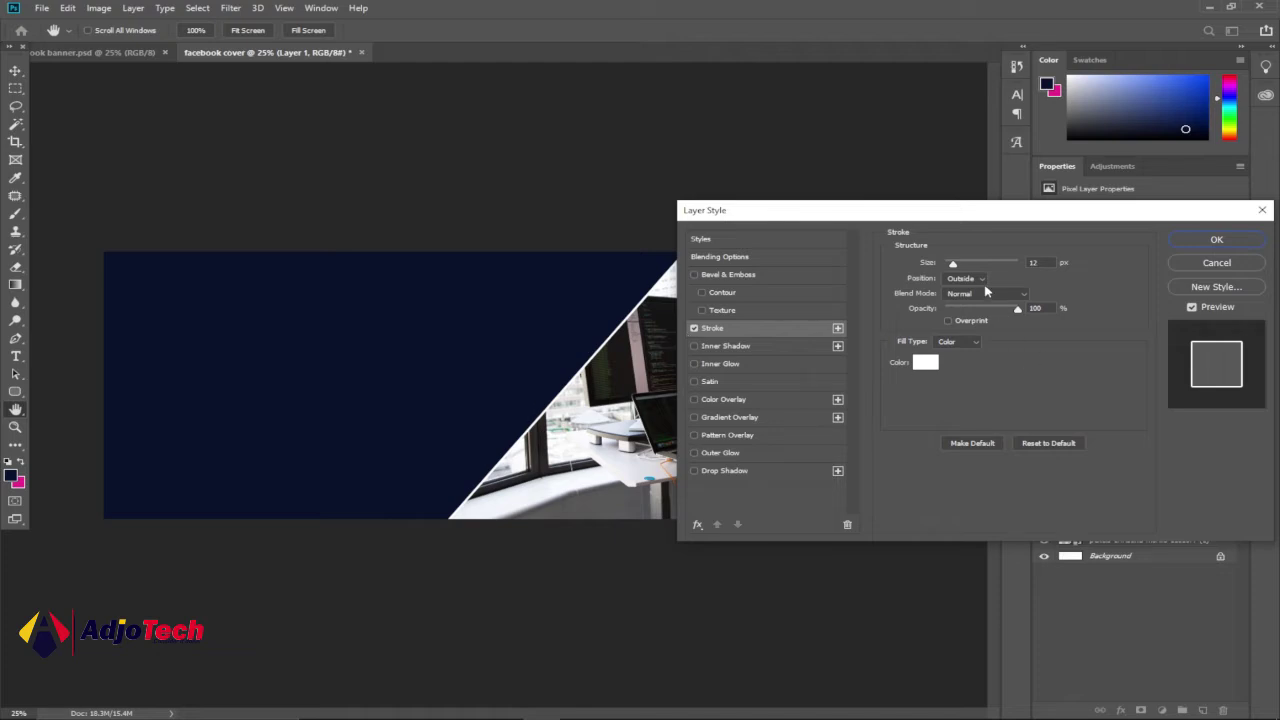
drag(957, 268, 960, 270)
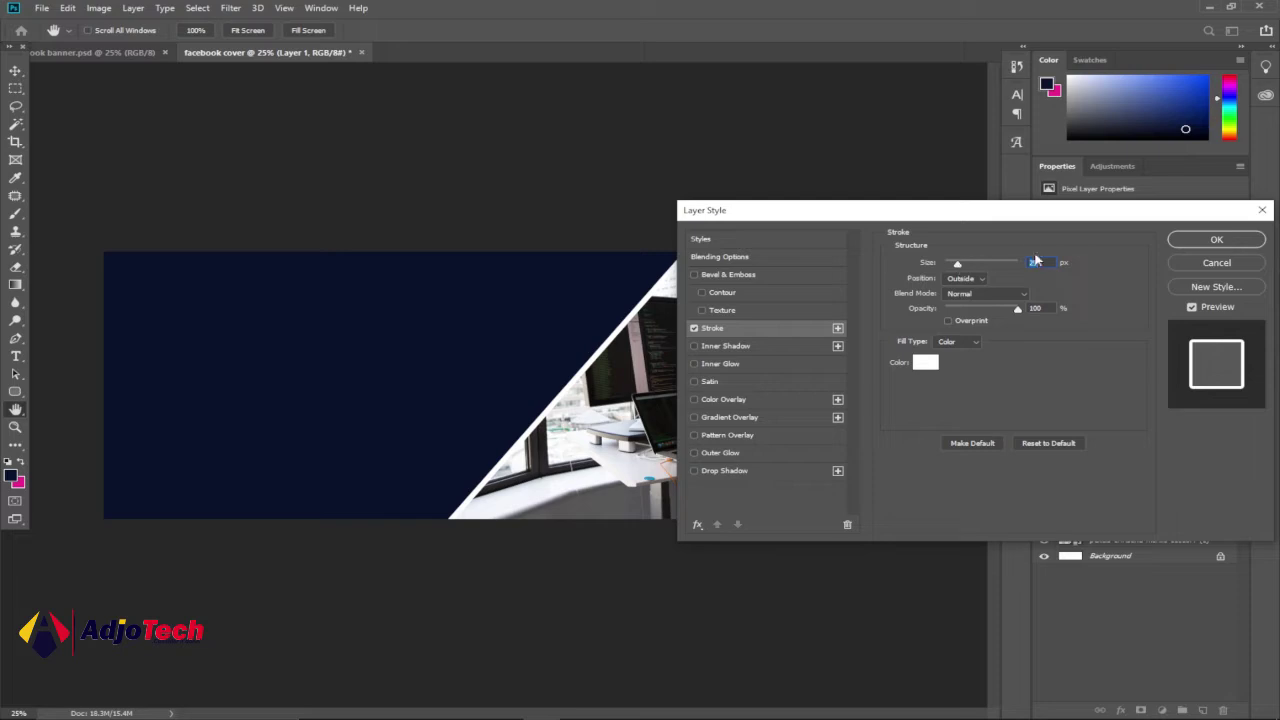
key(Up)
click(1216, 240)
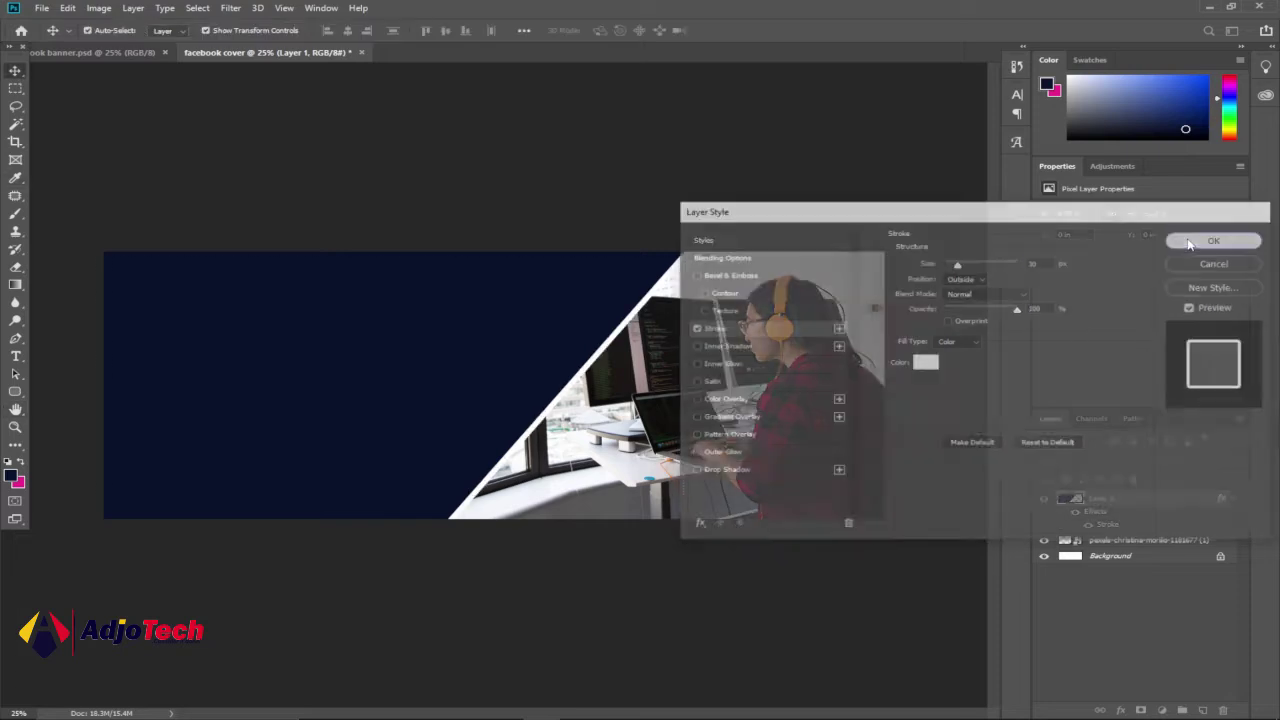
click(657, 178)
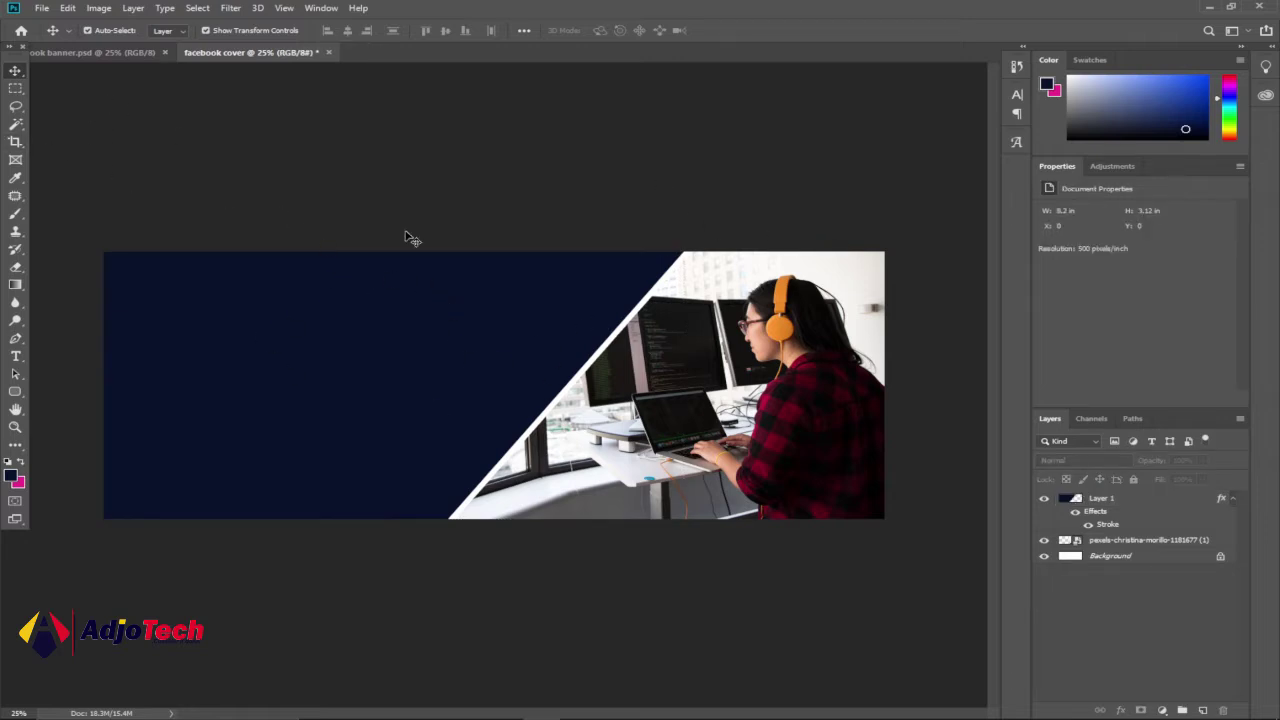
- Place the bold-news-logo (1) image from Downloads onto the Facebook cover
click(118, 53)
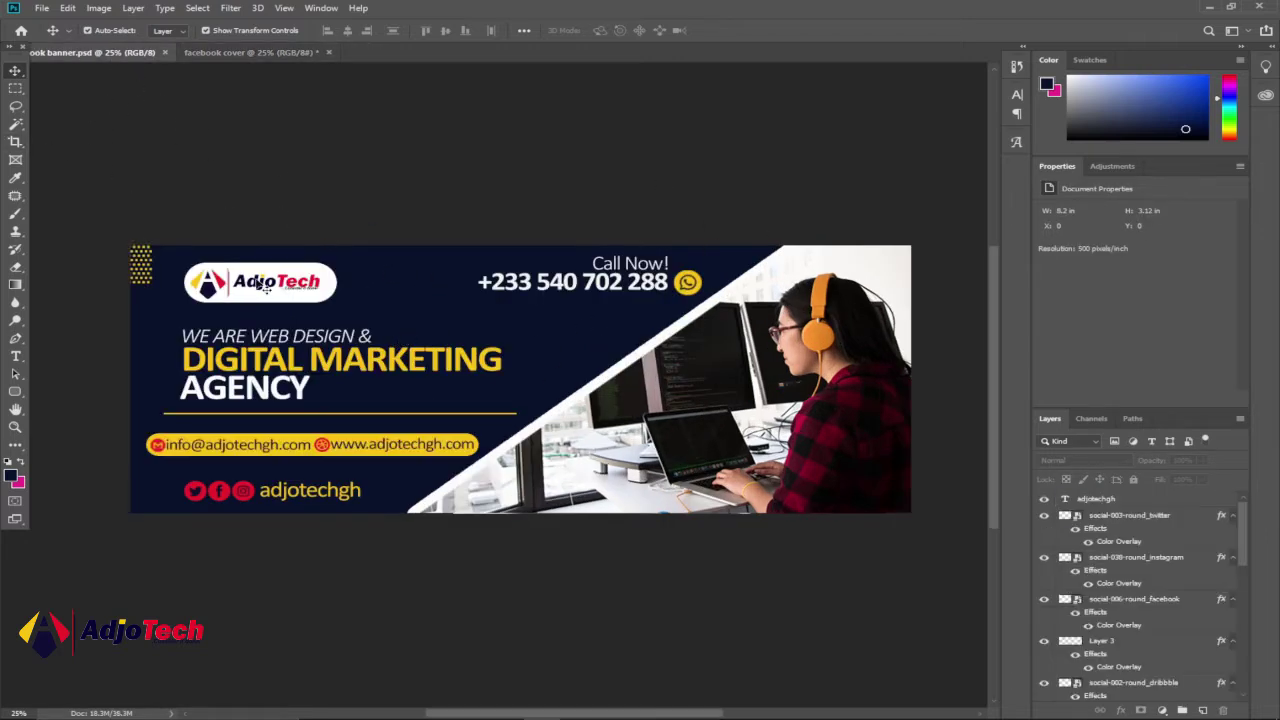
click(262, 57)
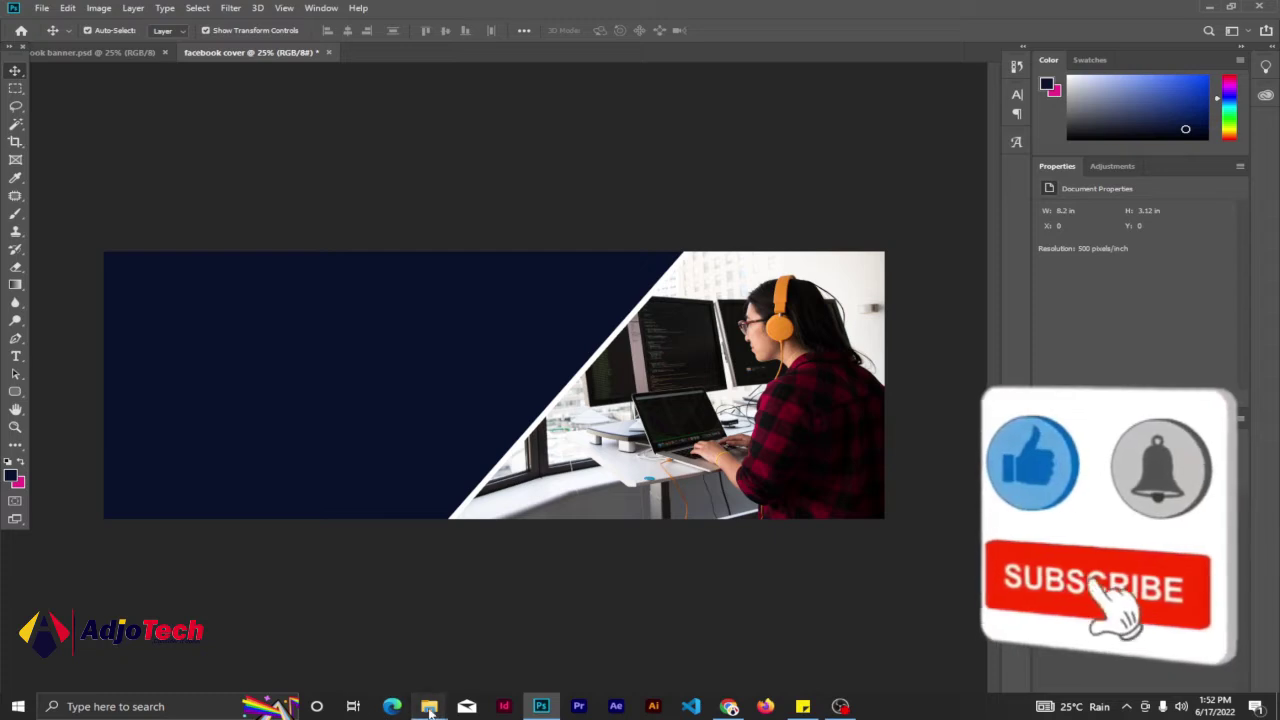
mouse_move(429, 708)
click(439, 635)
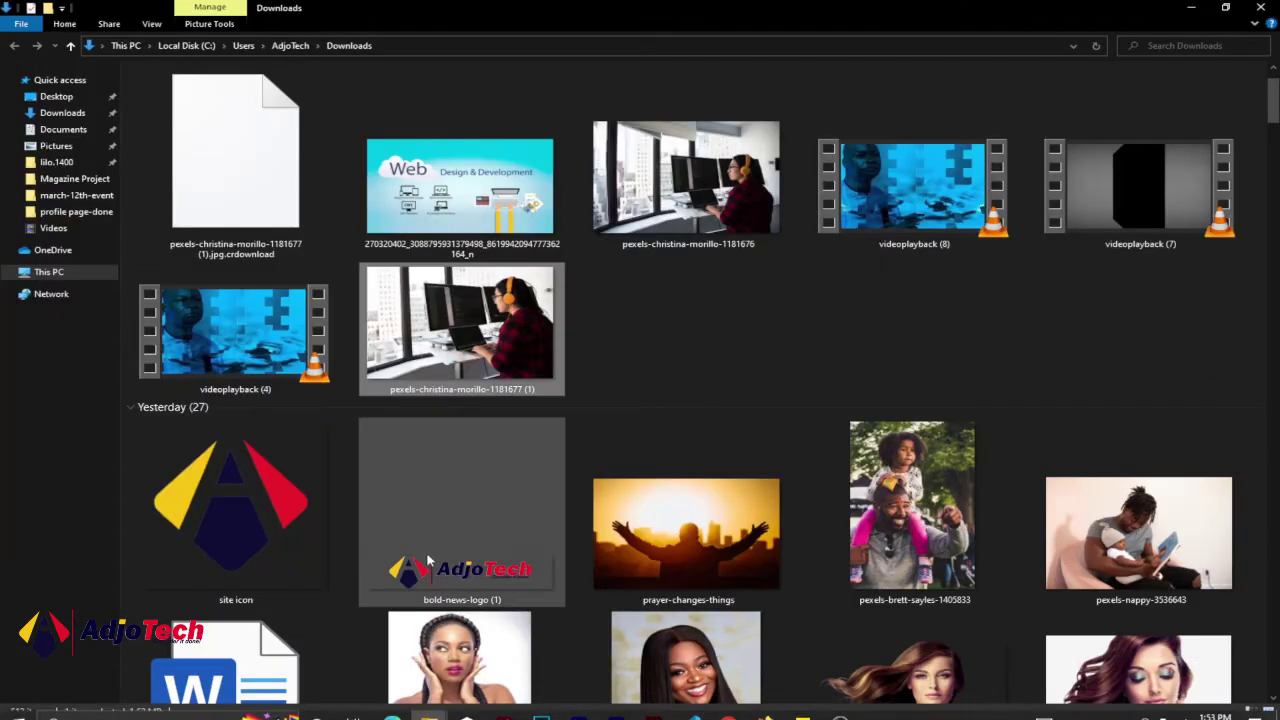
drag(418, 578, 278, 350)
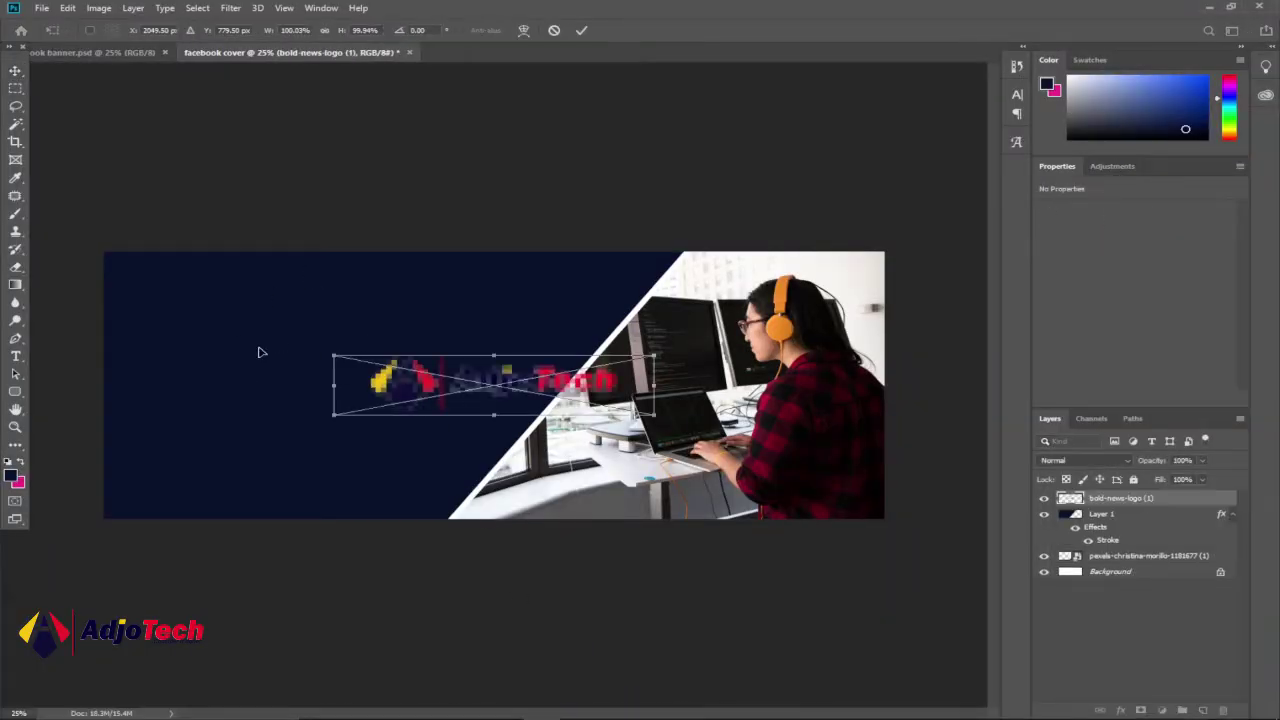
- Move the AdjoTech logo to the top-left corner and scale it to about 56%
drag(420, 385, 206, 306)
drag(435, 336, 298, 307)
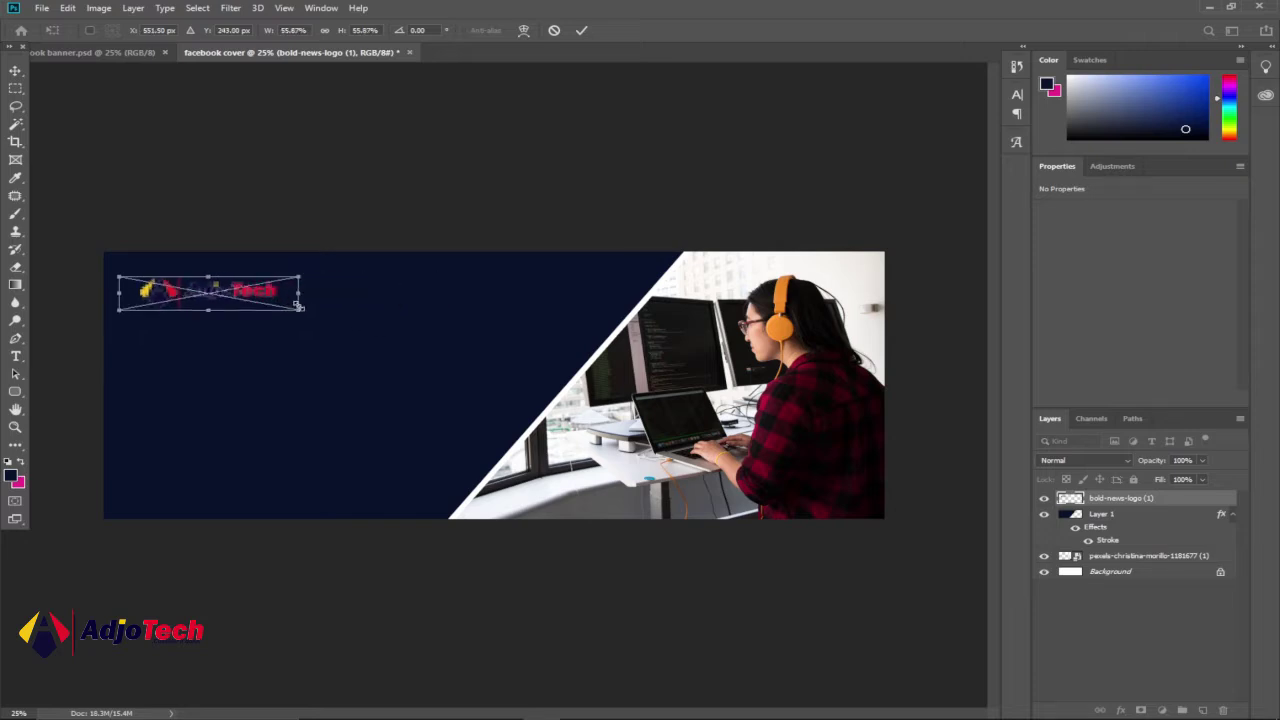
click(581, 31)
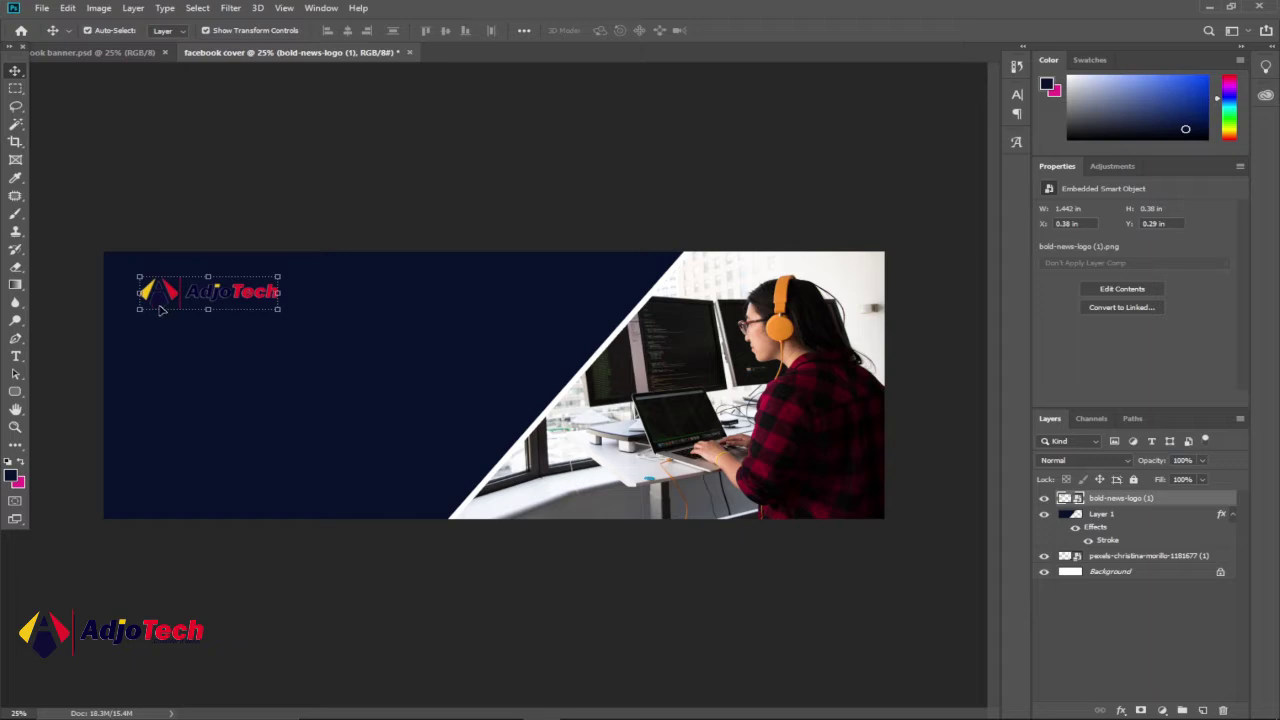
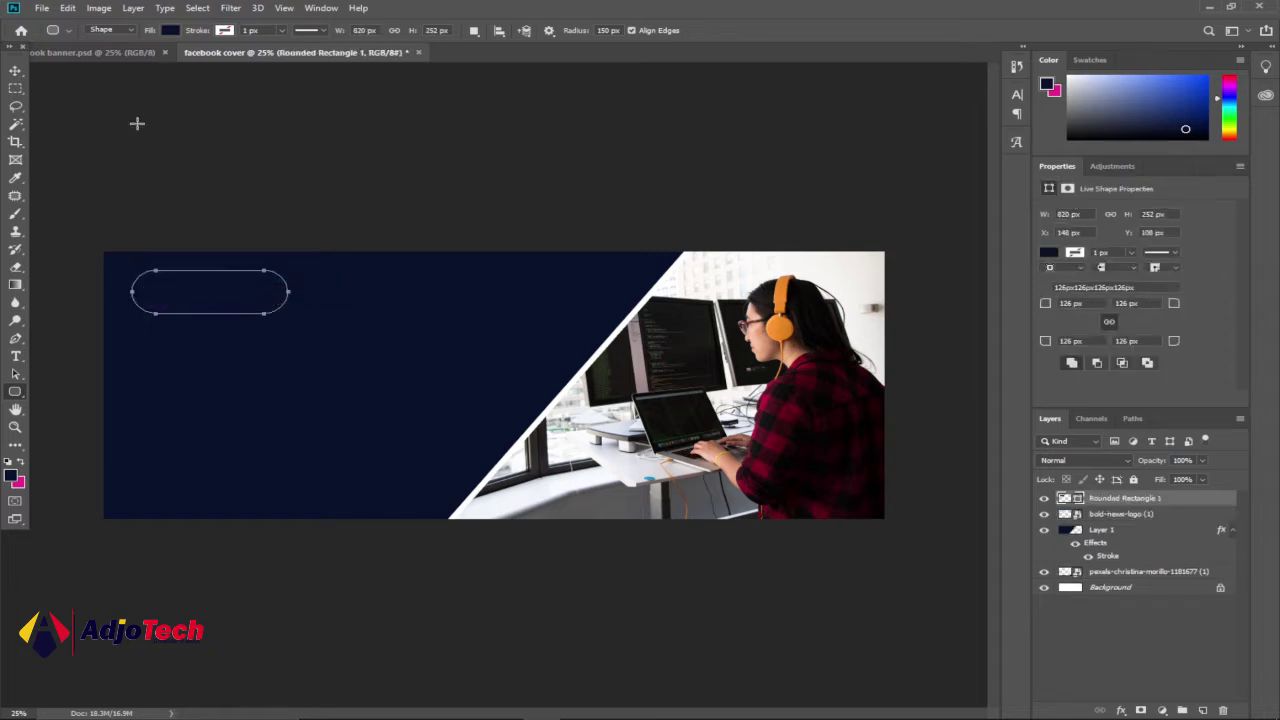
- Fill the pill shape with white and move its layer beneath bold-news-logo
click(171, 31)
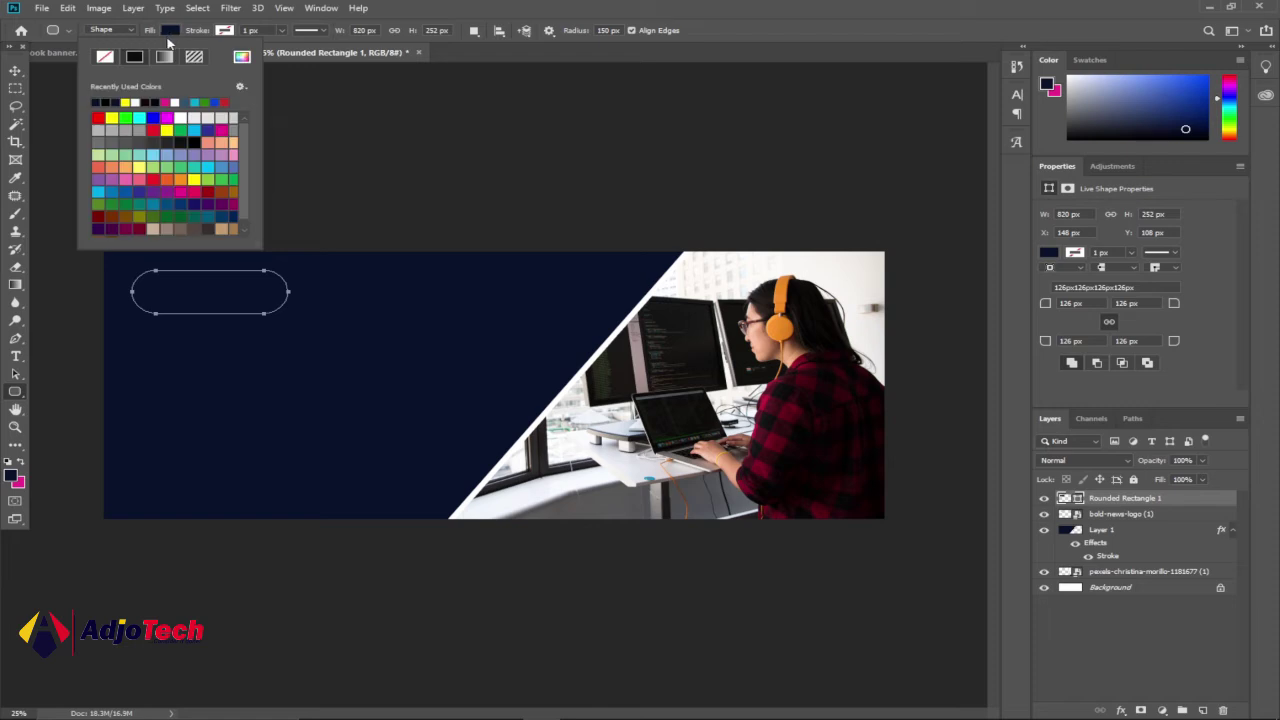
click(136, 101)
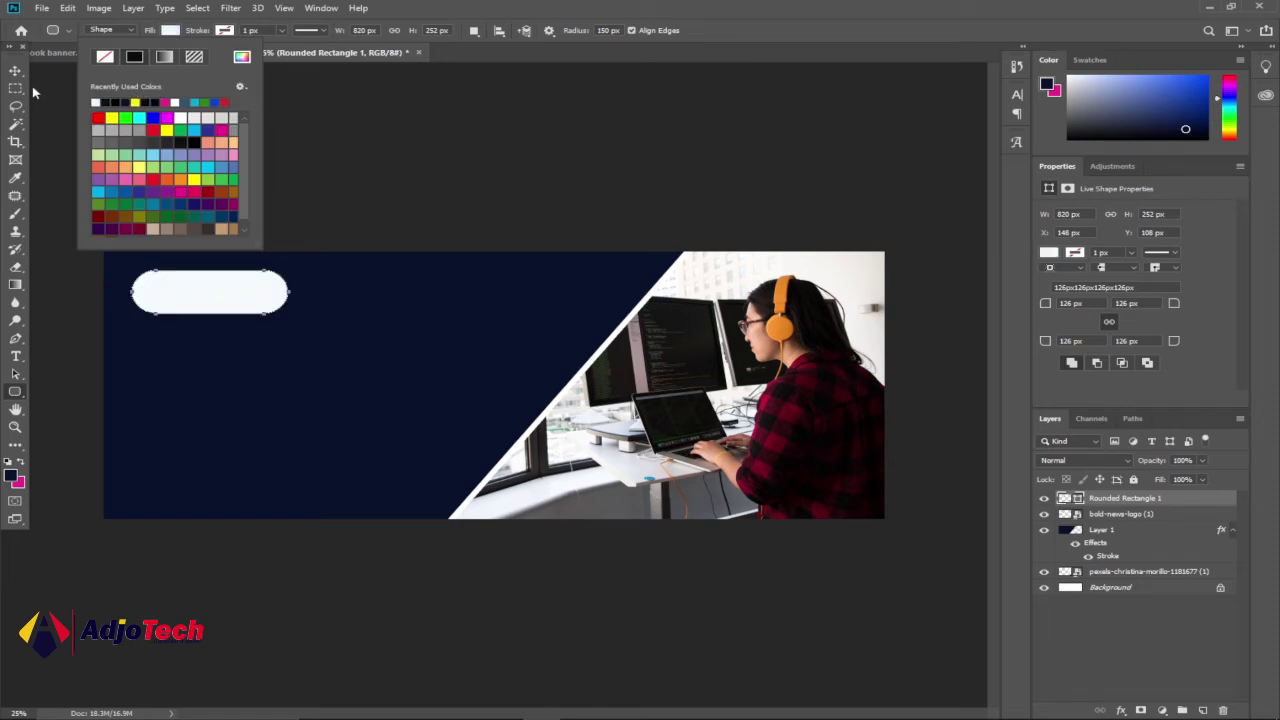
key(Return)
key(v)
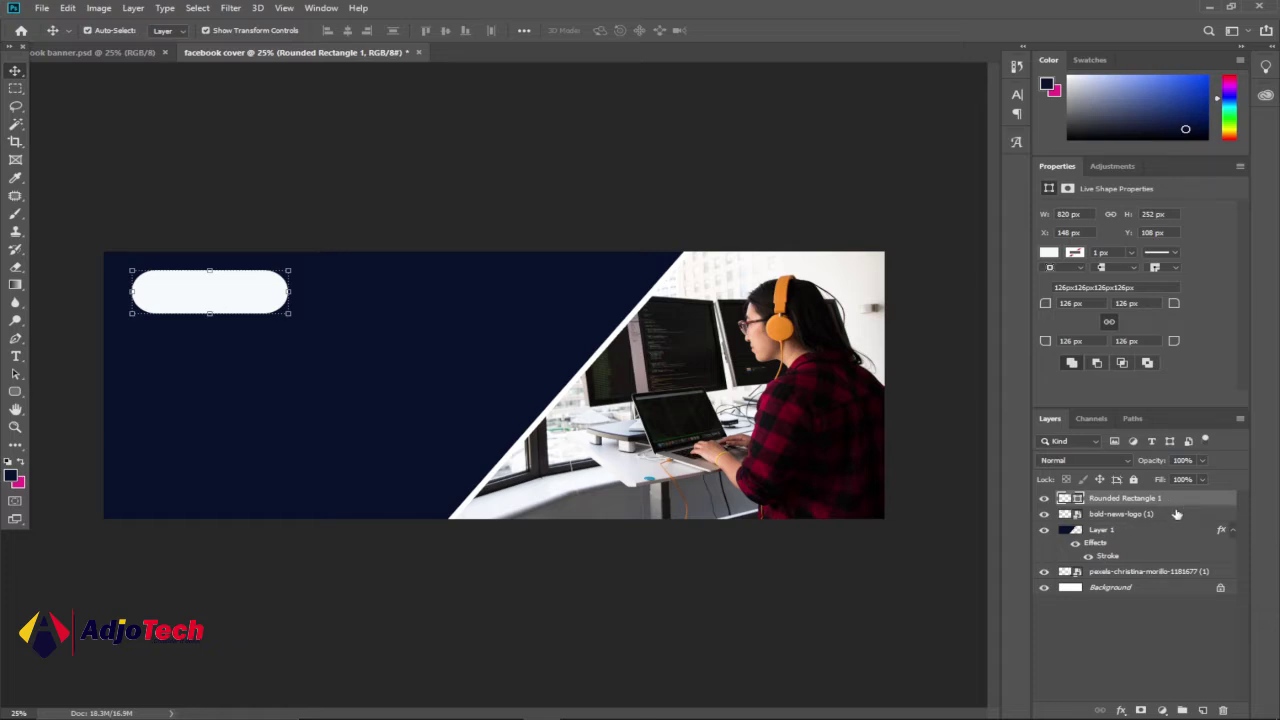
drag(1183, 505, 1184, 526)
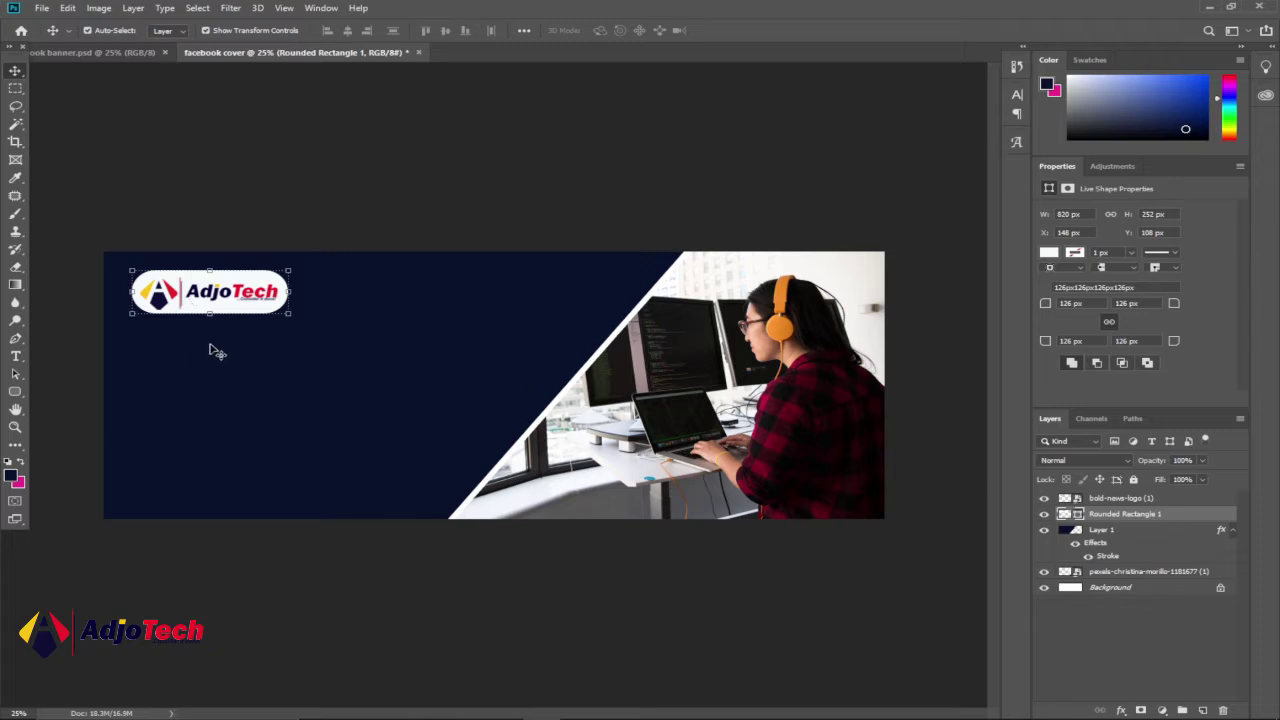
- Scale the logo and pill together to 86.29% and shift them right and down
click(104, 52)
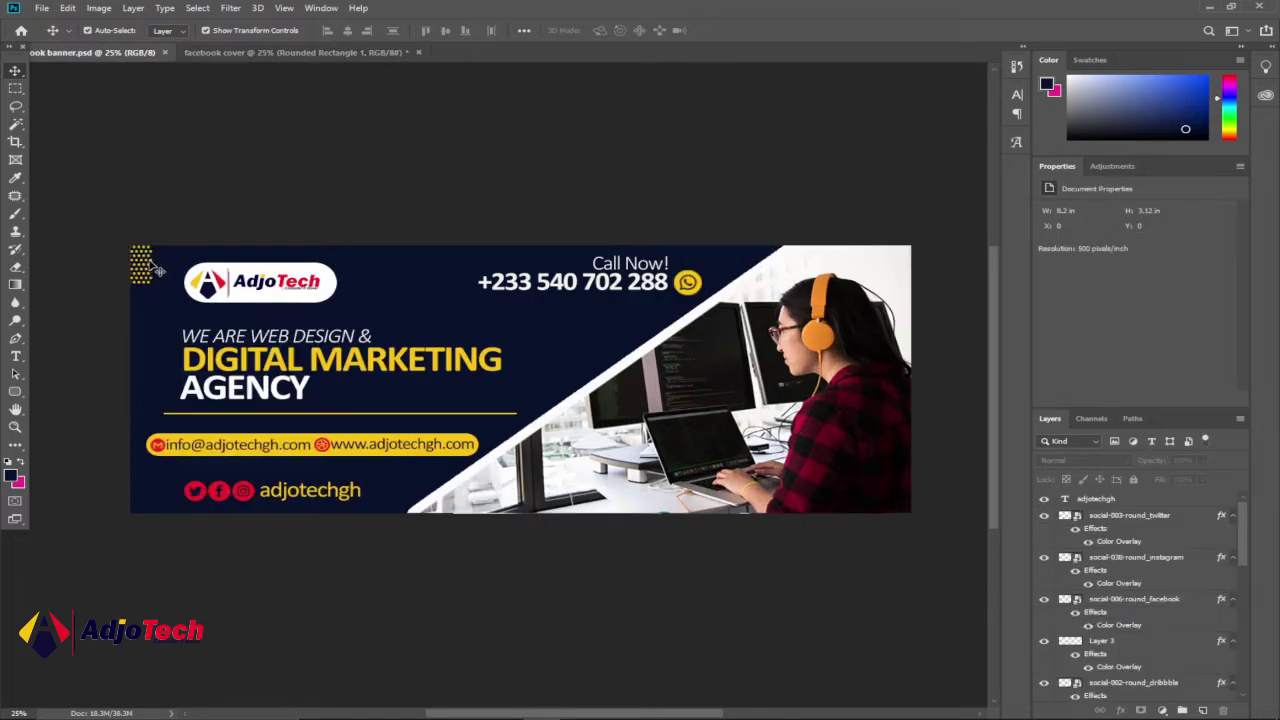
click(262, 52)
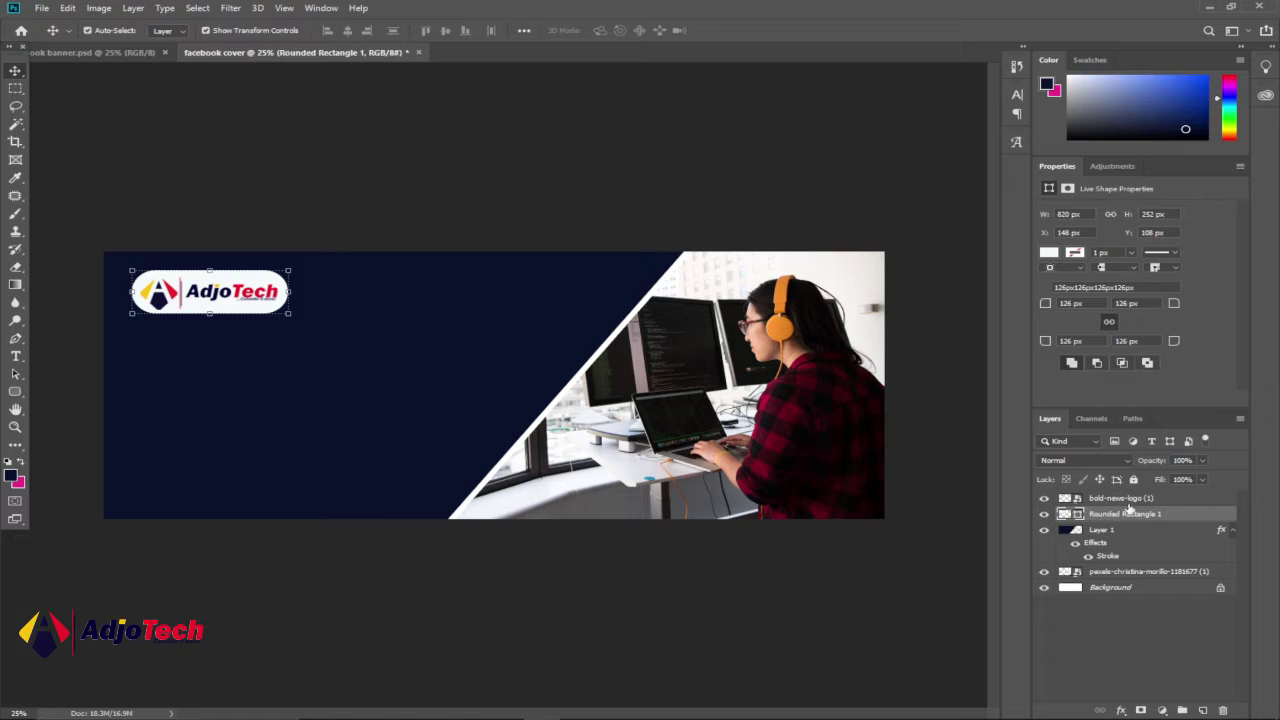
shift+click(1173, 503)
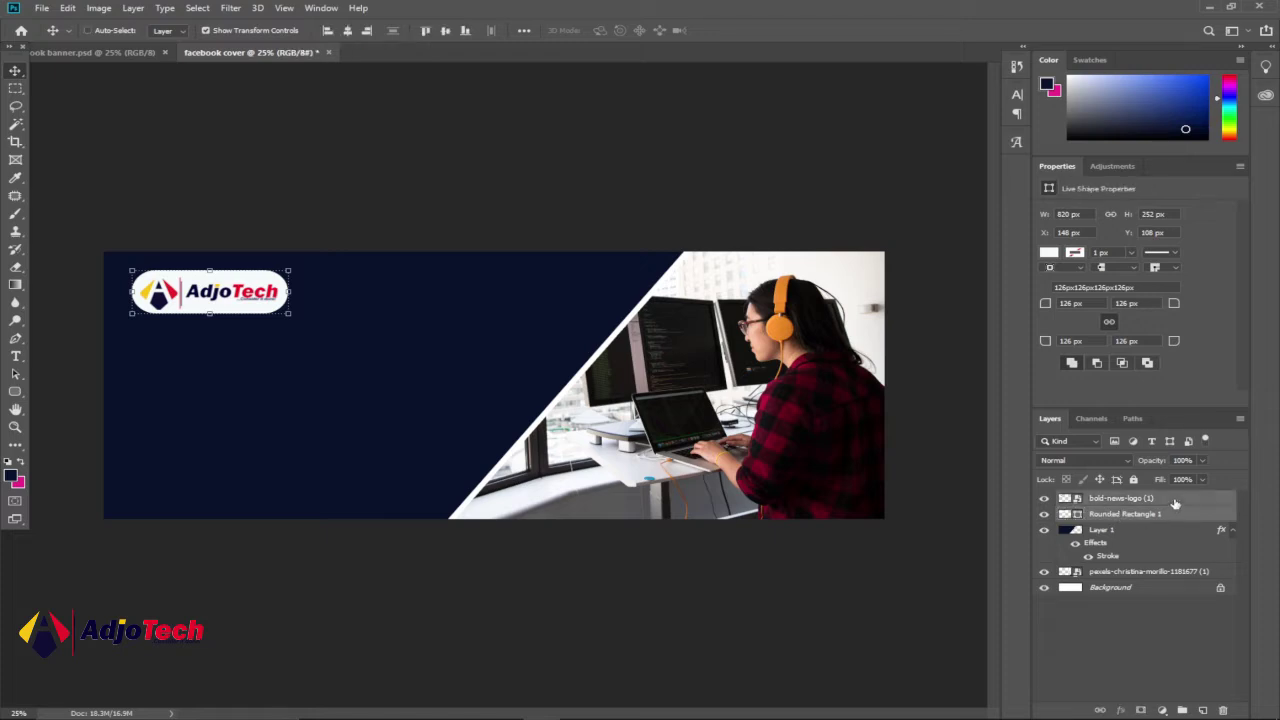
drag(245, 314, 306, 317)
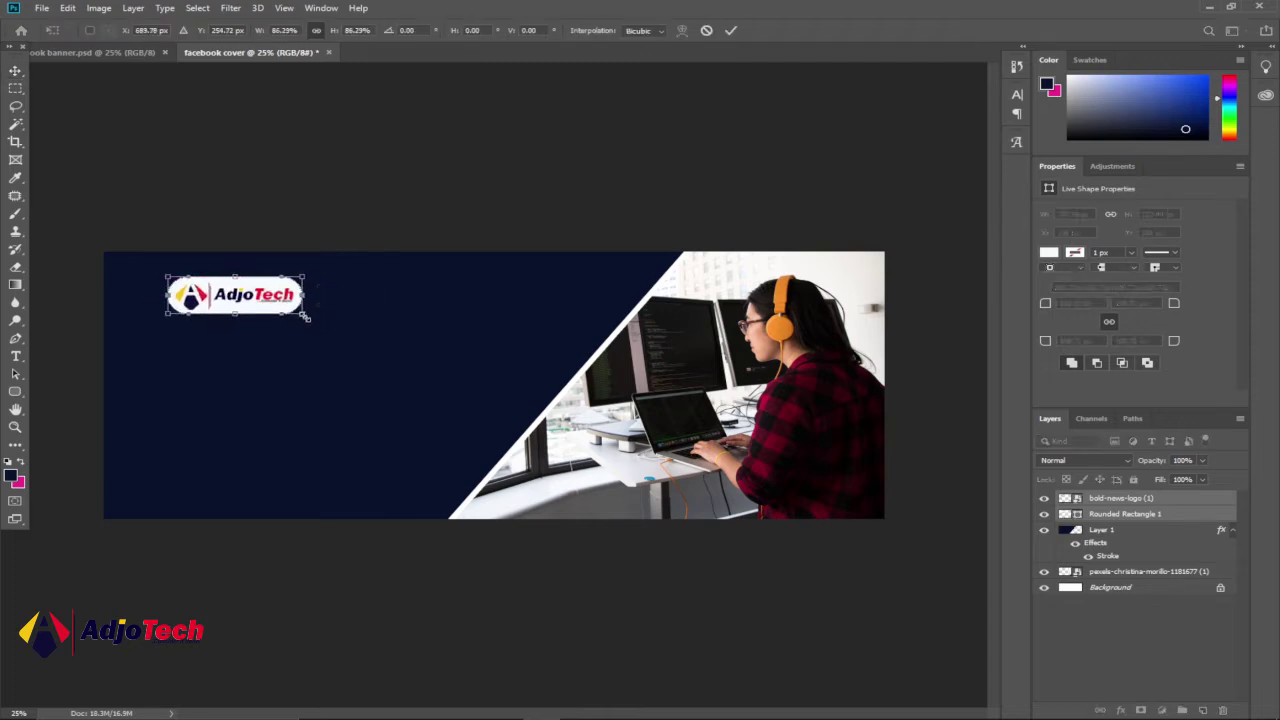
click(731, 30)
click(425, 196)
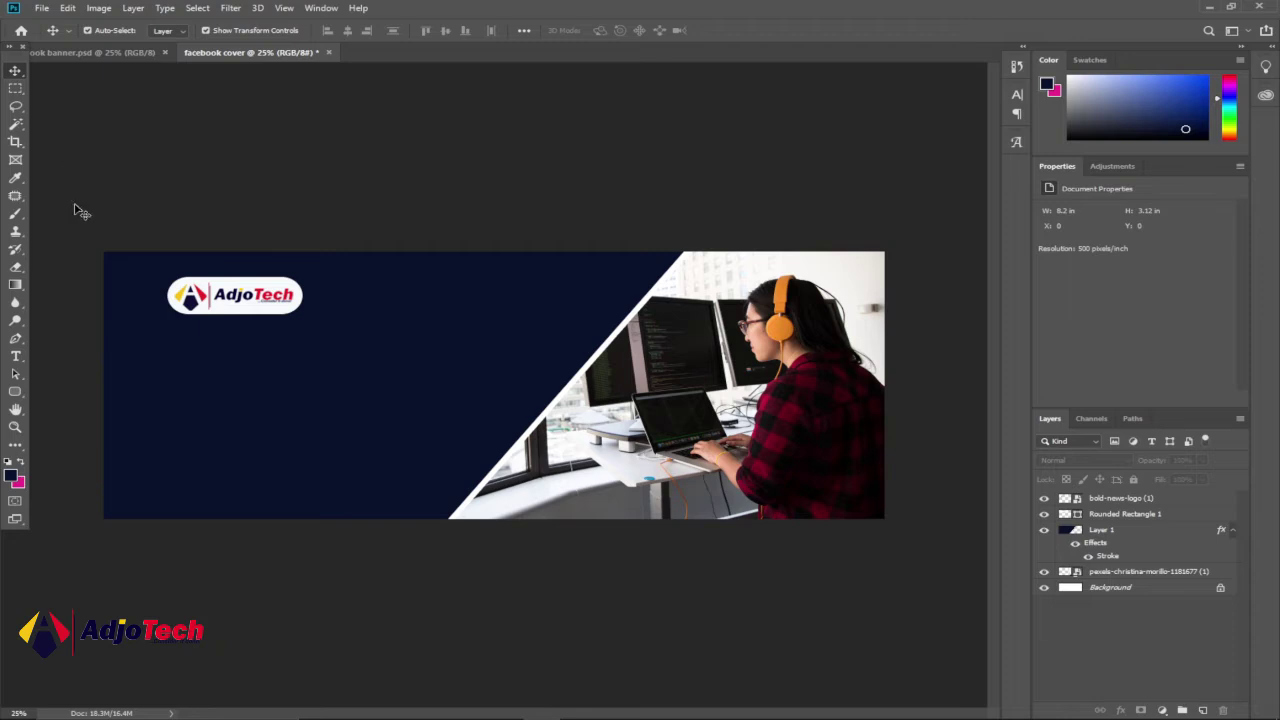
click(15, 427)
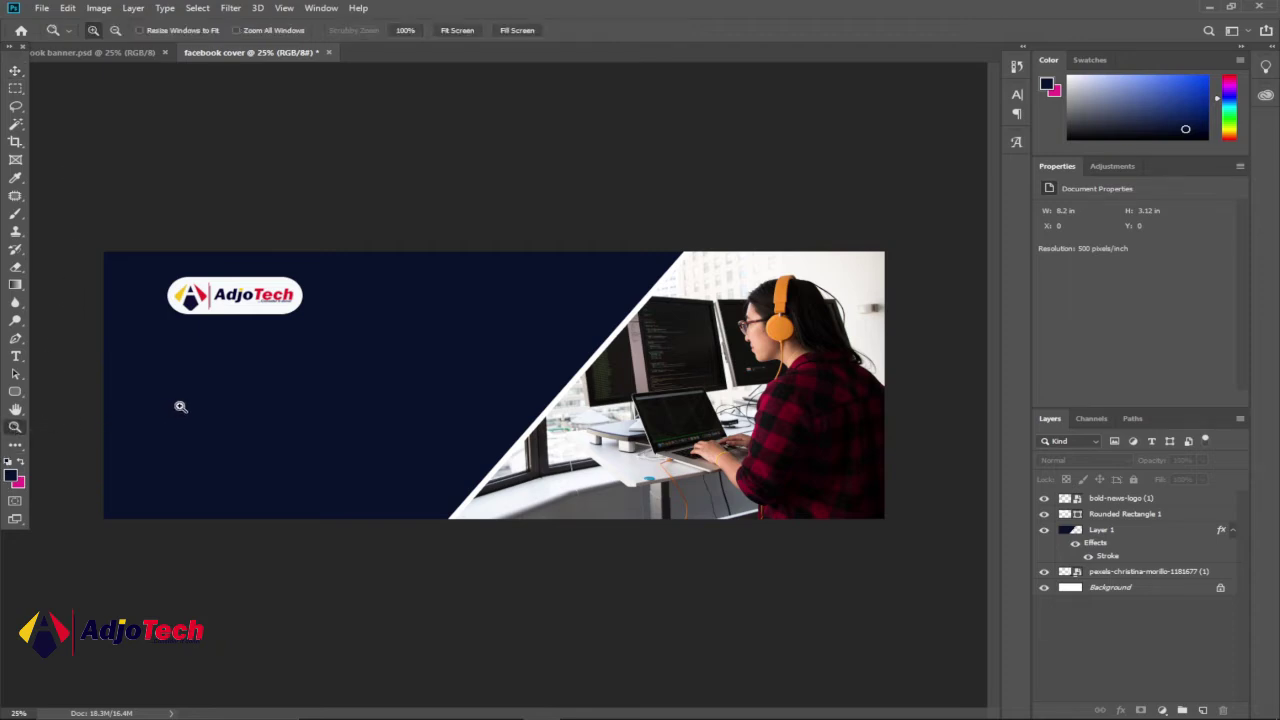
- Zoom to 33.3% on the navy panel and compare with the facebook banner.psd reference
click(229, 383)
drag(598, 716, 557, 706)
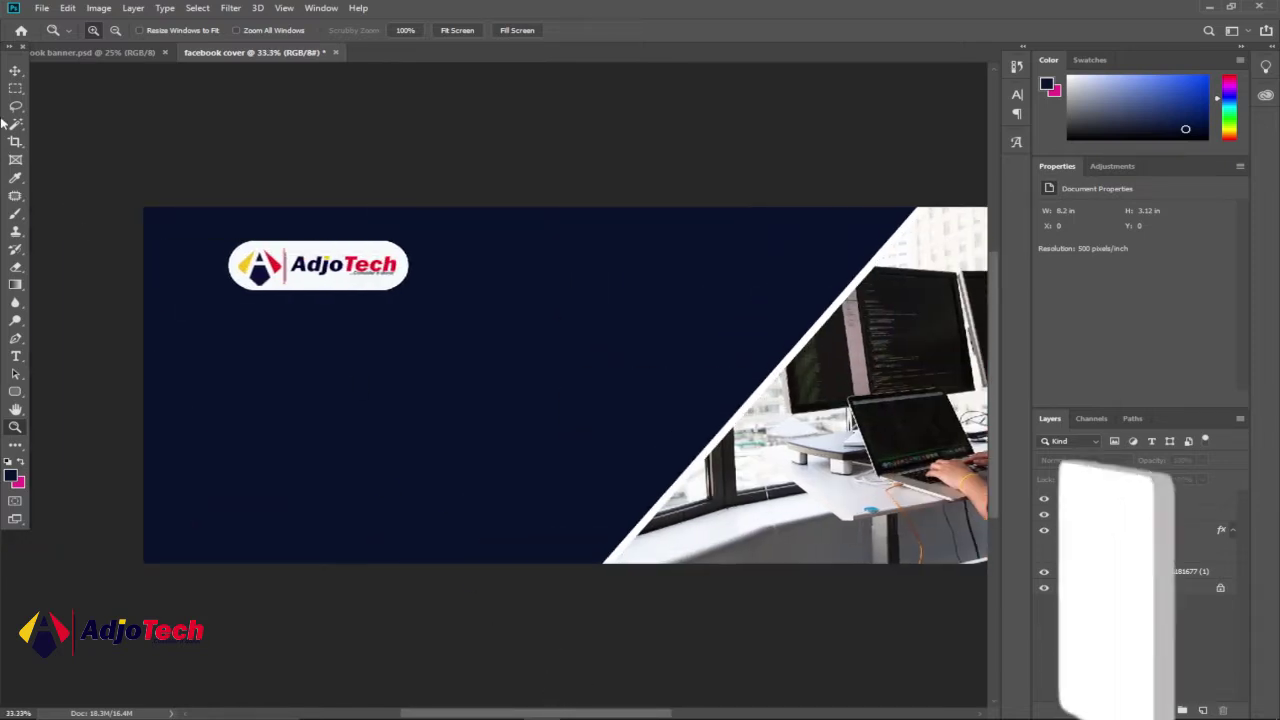
key(v)
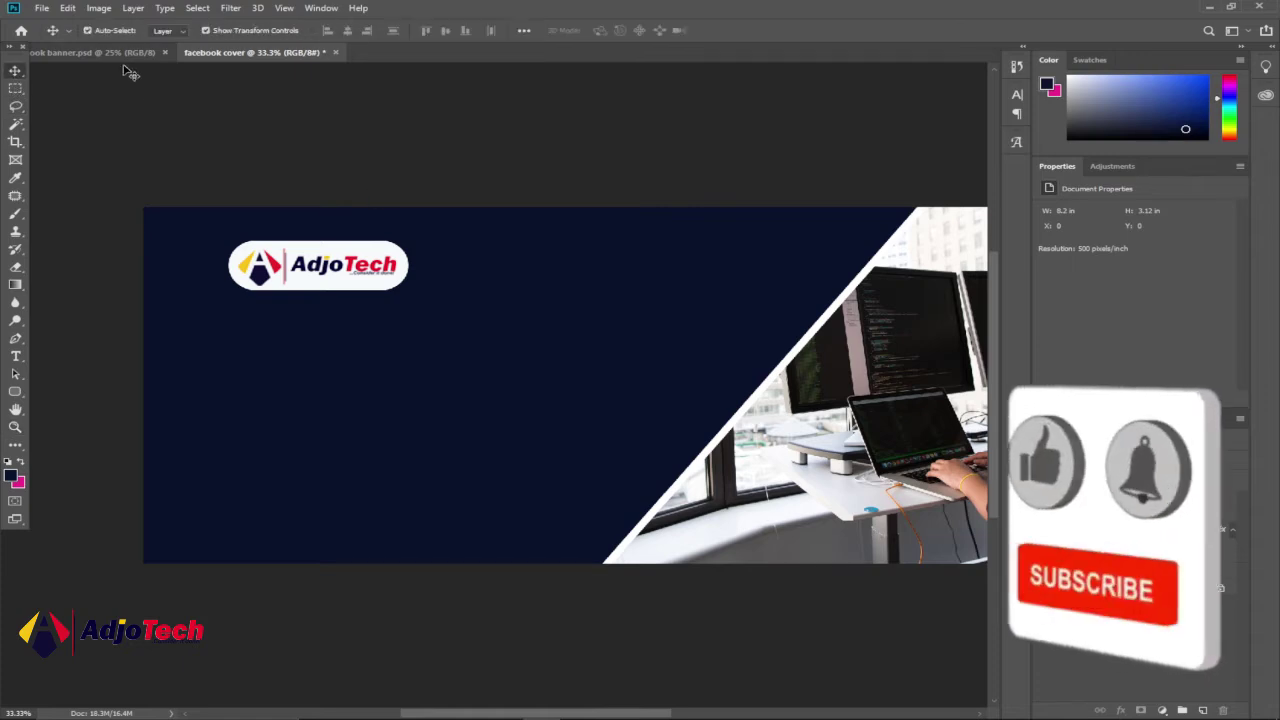
click(114, 53)
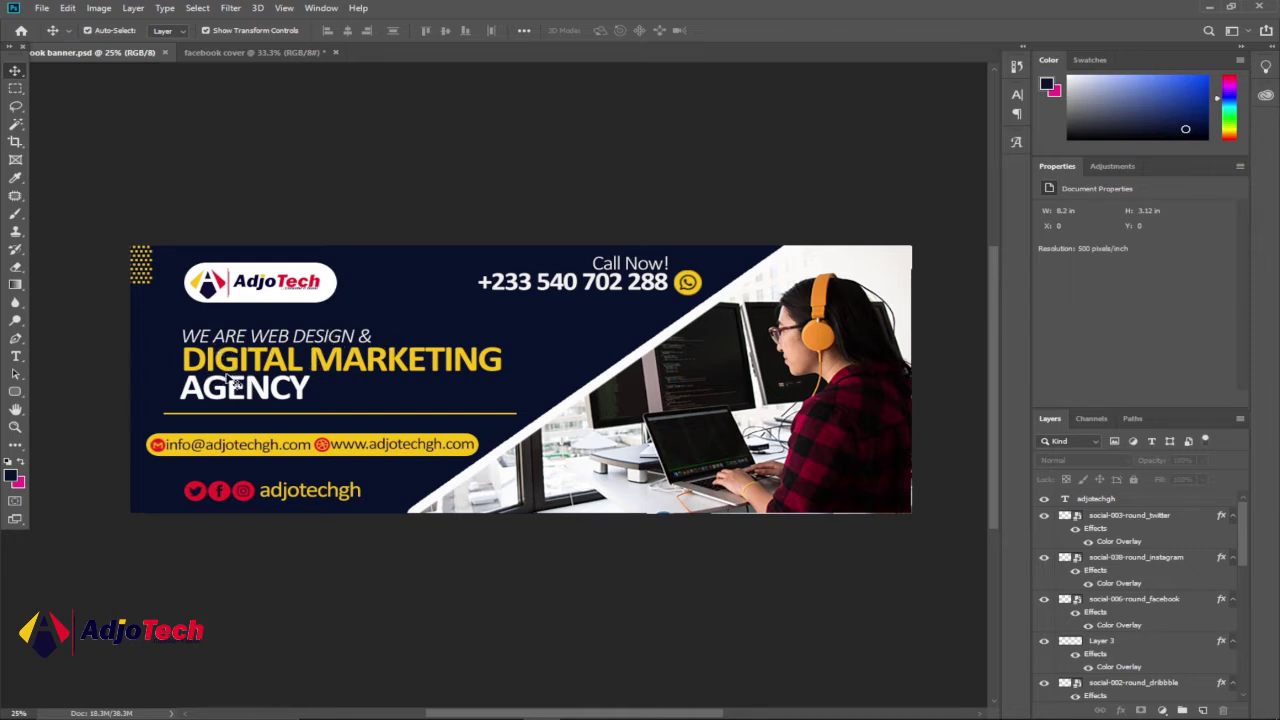
click(251, 52)
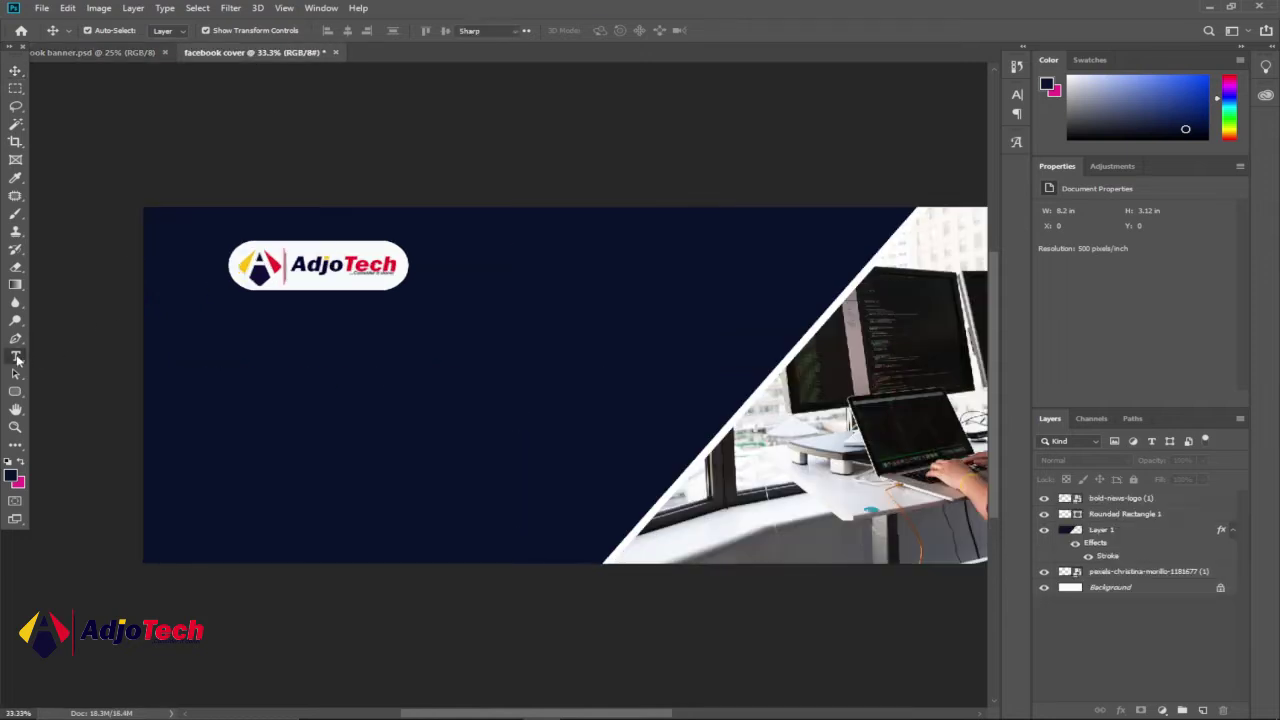
- Add an italic text layer below the logo in colour f8f9fc reading 'WE ARE WEB DESIGN &'
click(15, 357)
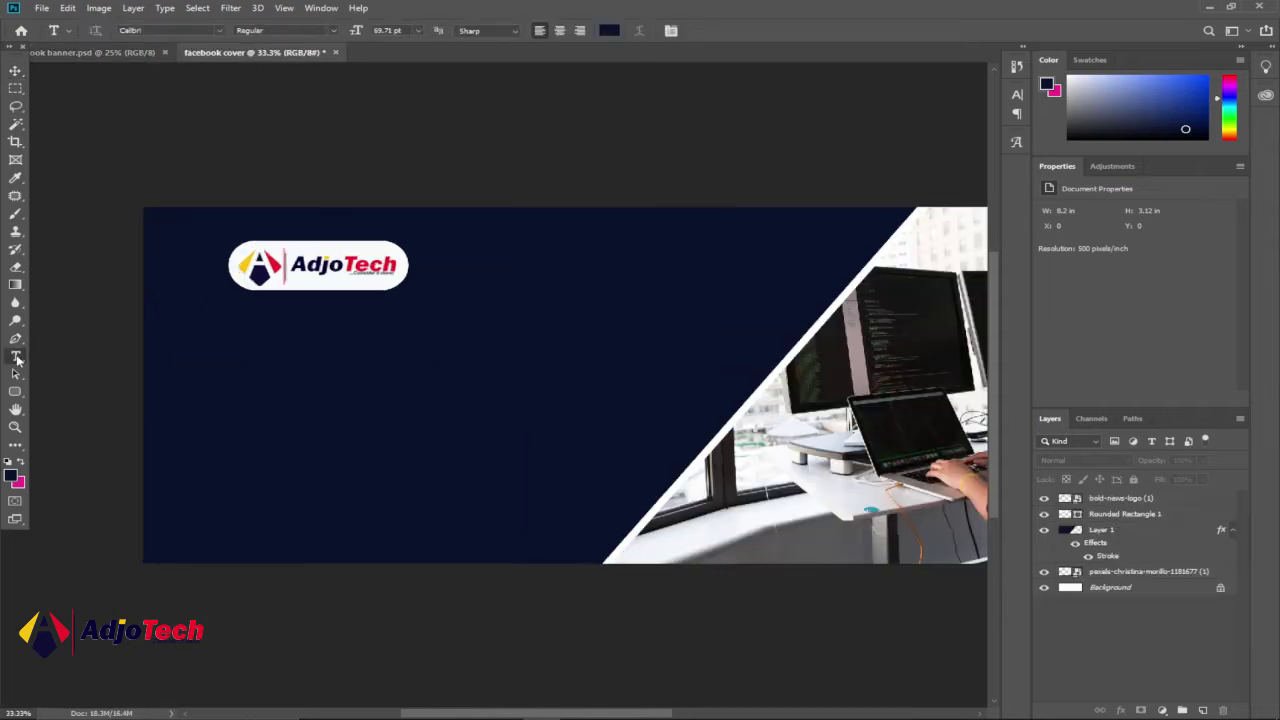
click(248, 341)
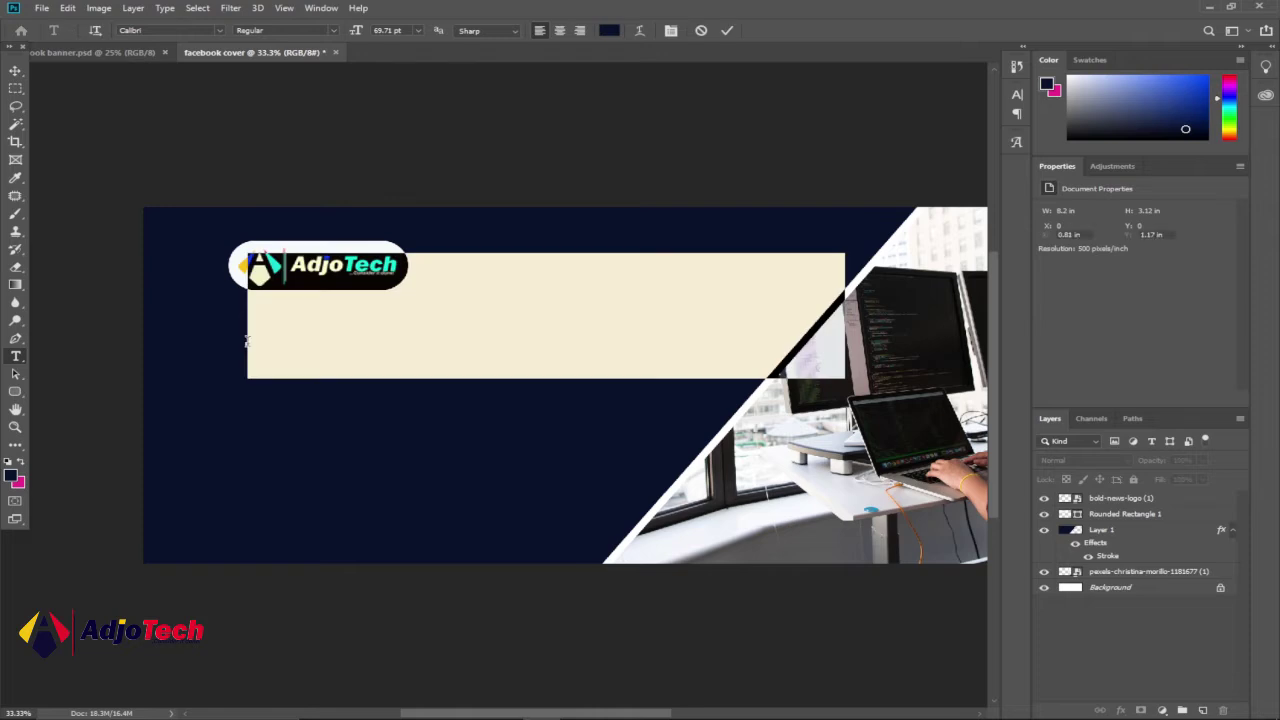
click(608, 33)
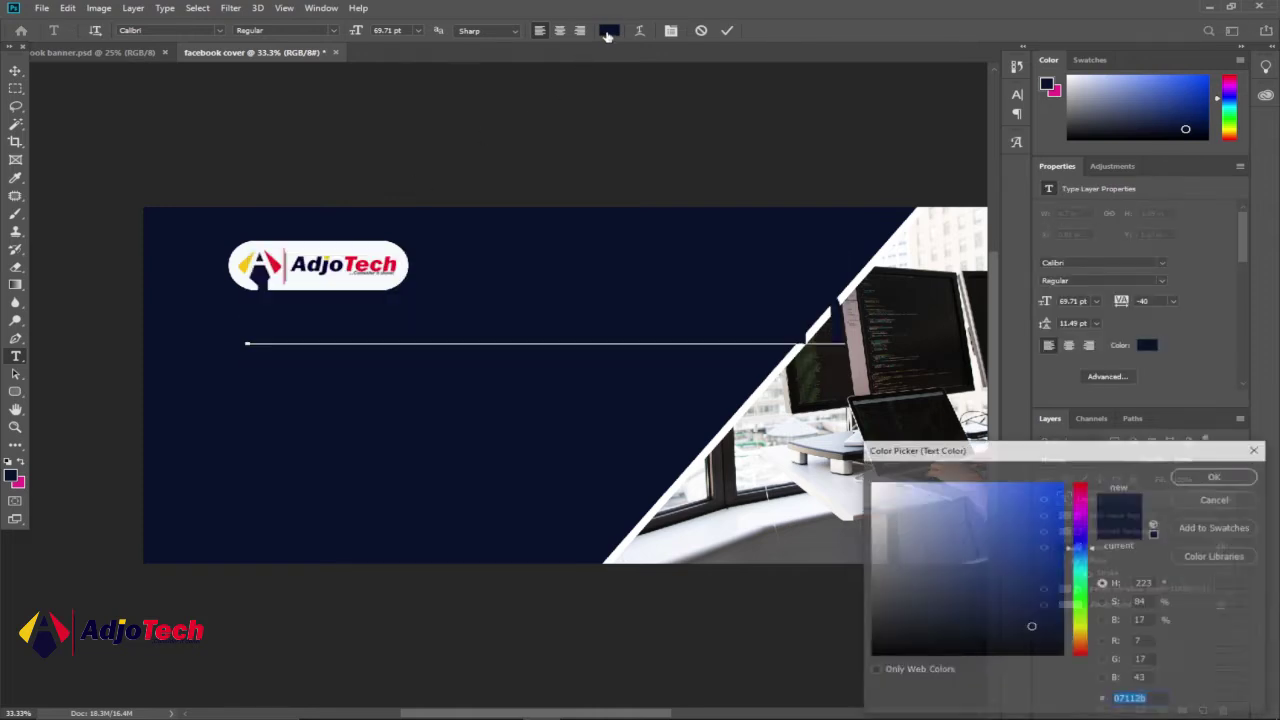
click(873, 485)
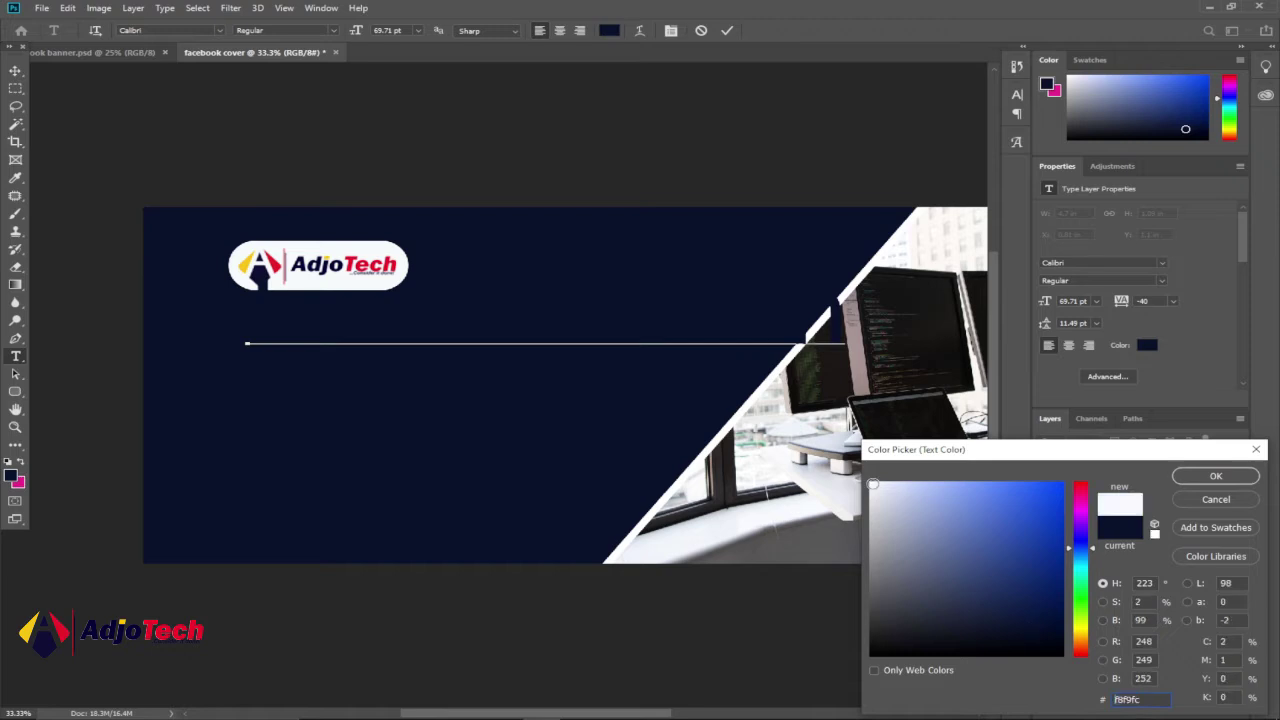
click(1215, 476)
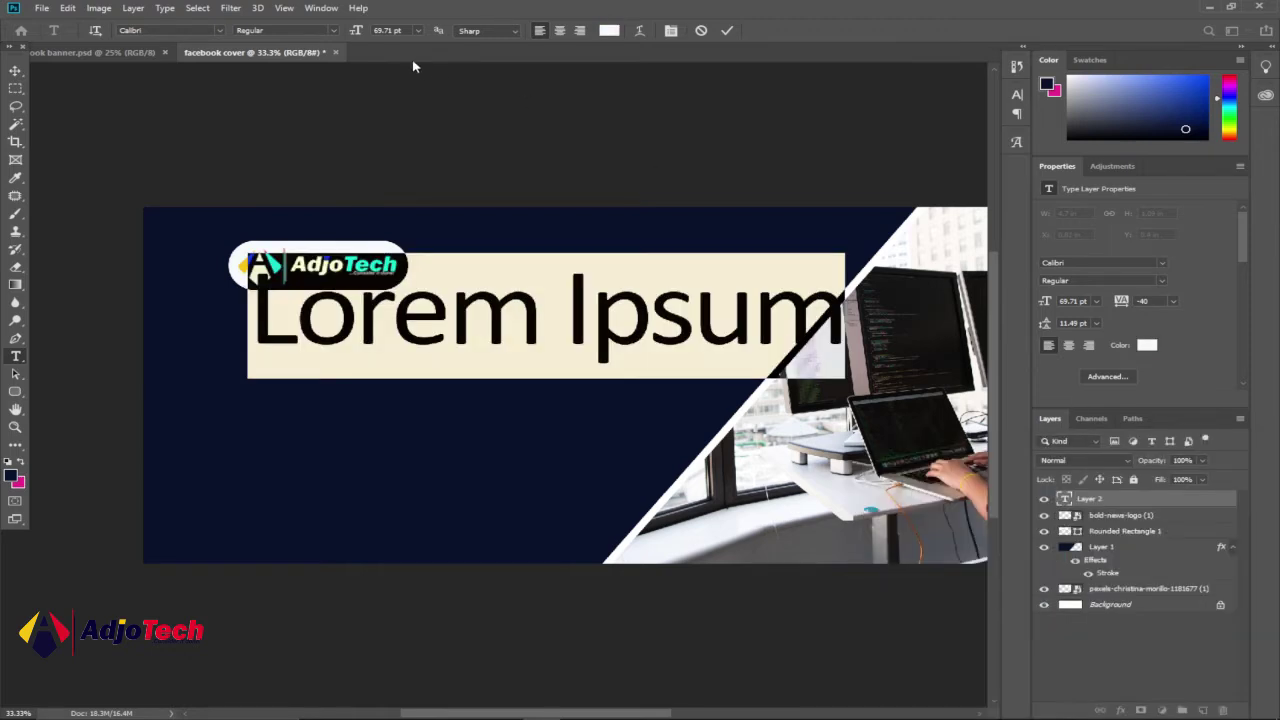
drag(358, 33, 316, 45)
click(334, 32)
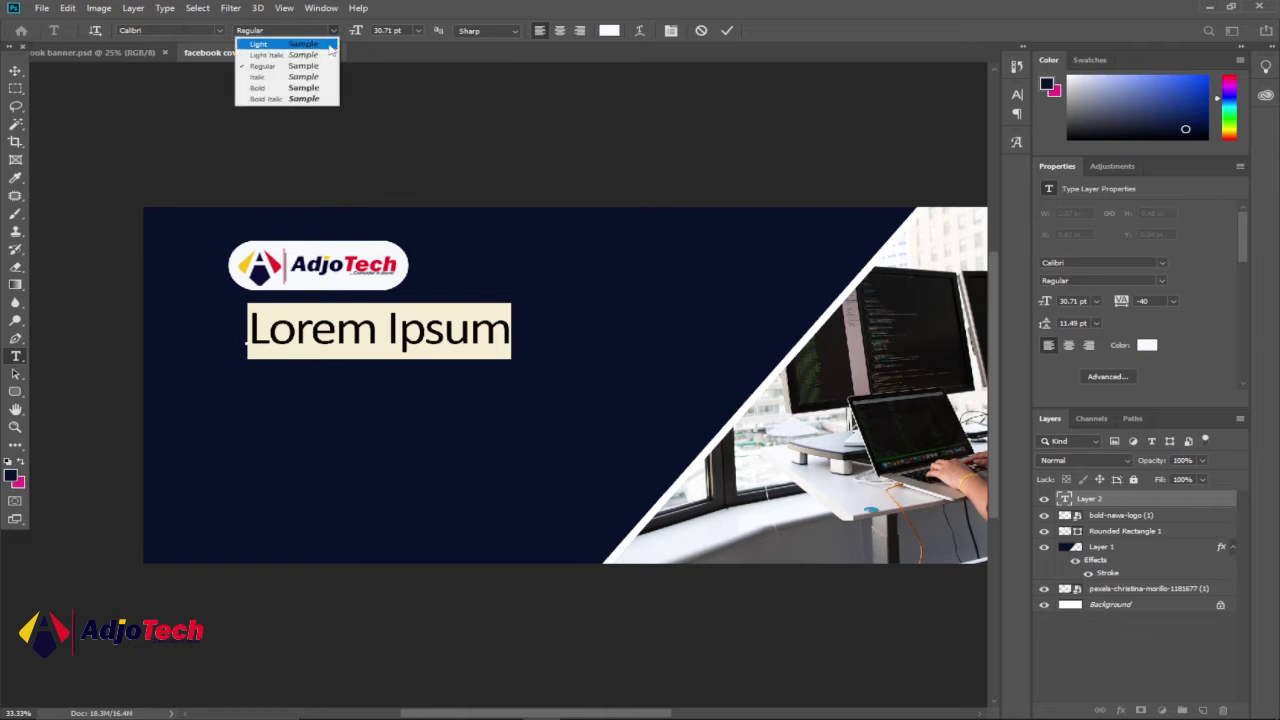
click(304, 77)
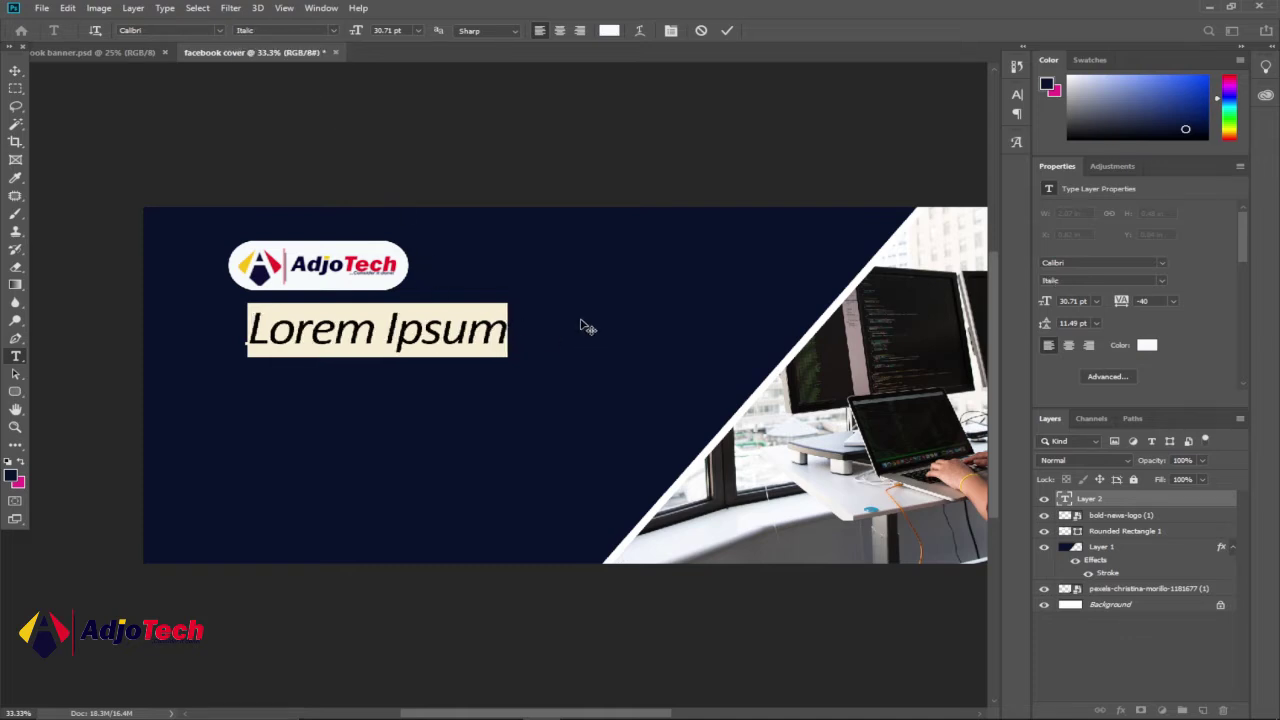
text(WE)
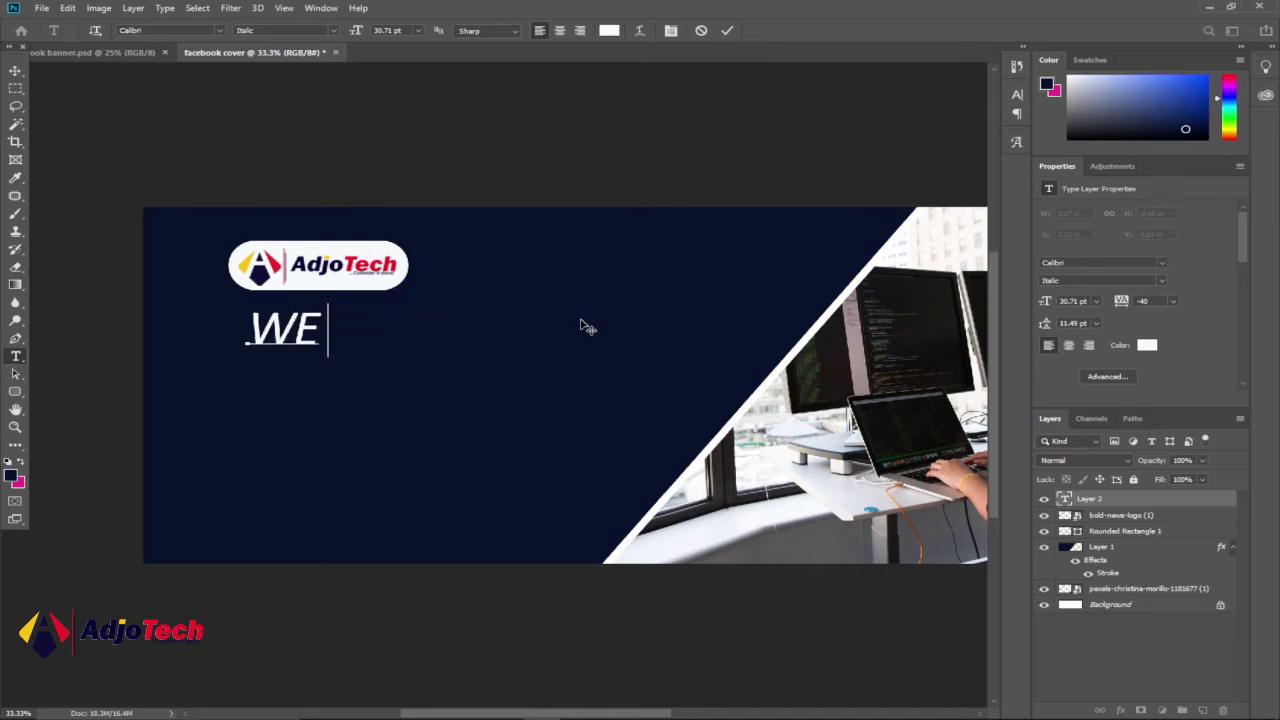
text( ARE WEB)
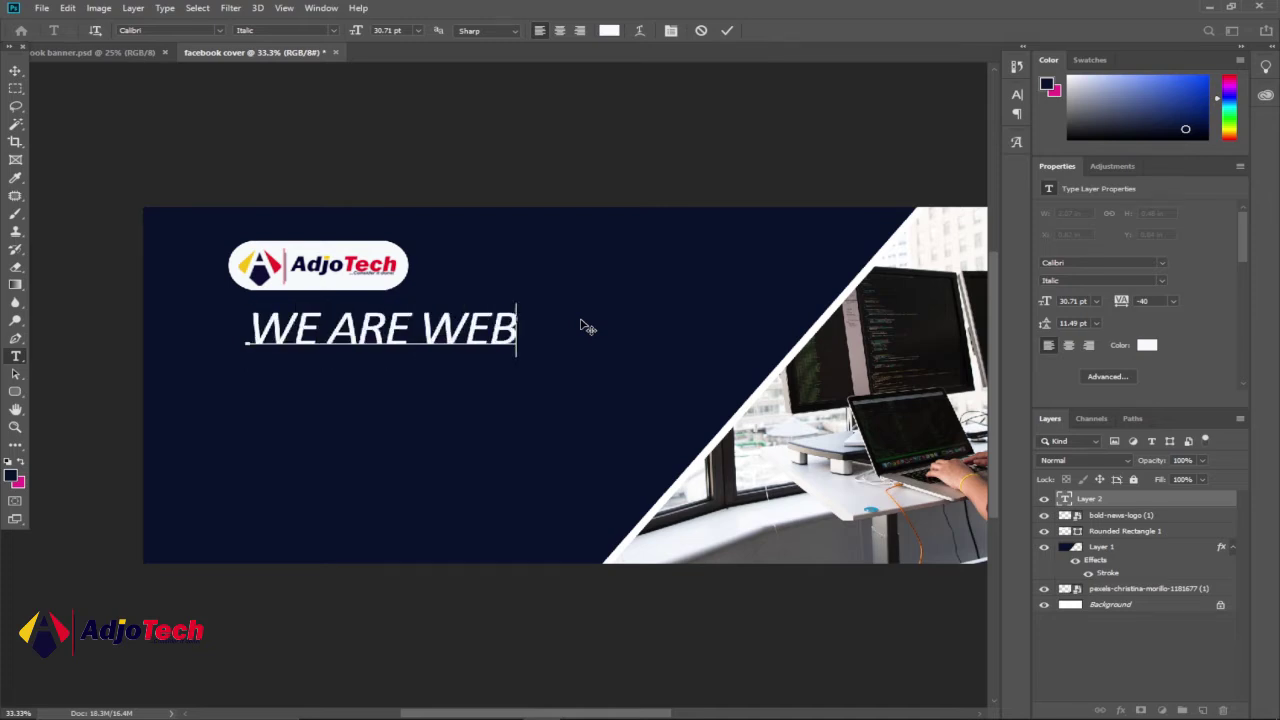
text( DESIG)
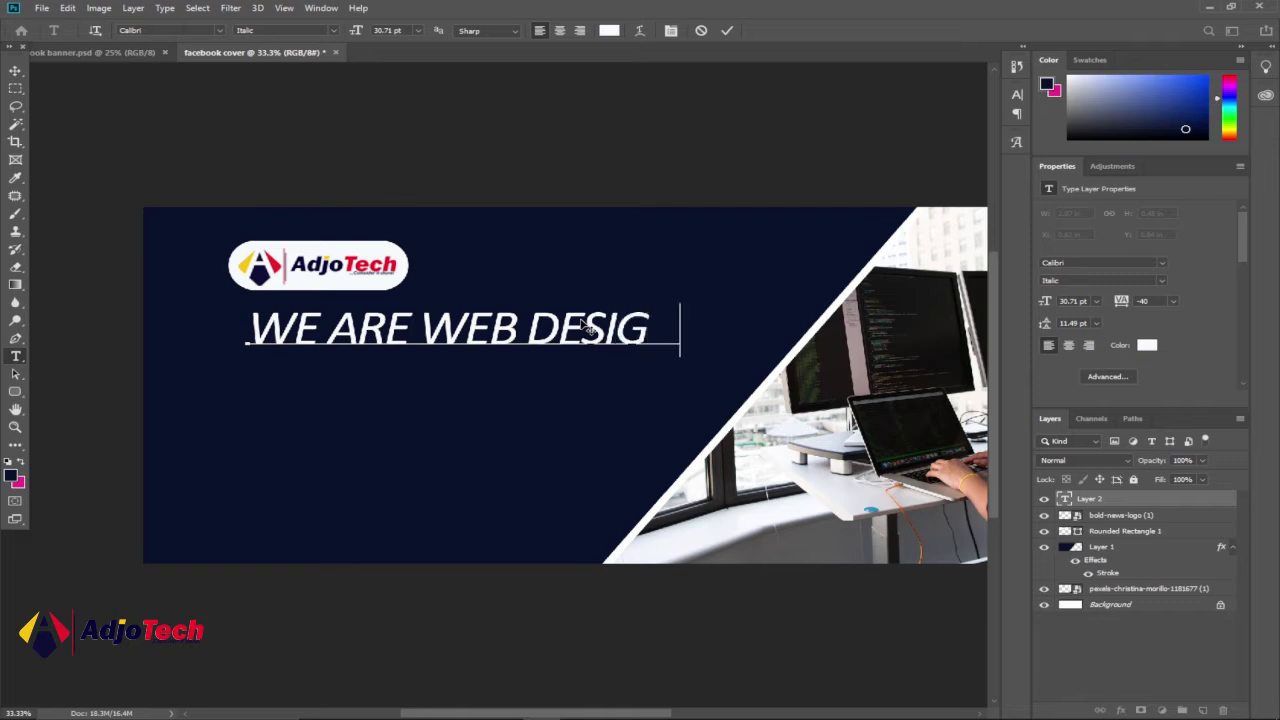
text(N &)
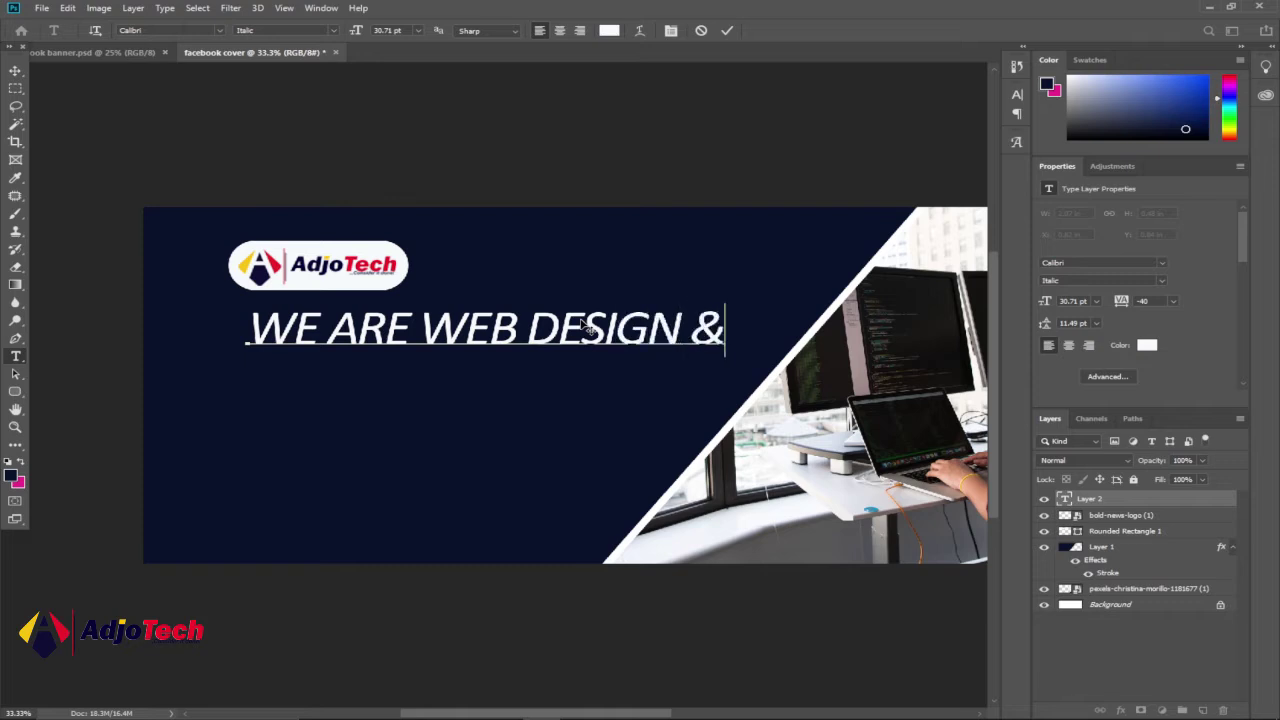
- Resize the headline to 12.71 pt and move it up just below the logo
drag(728, 333, 225, 325)
drag(354, 31, 341, 33)
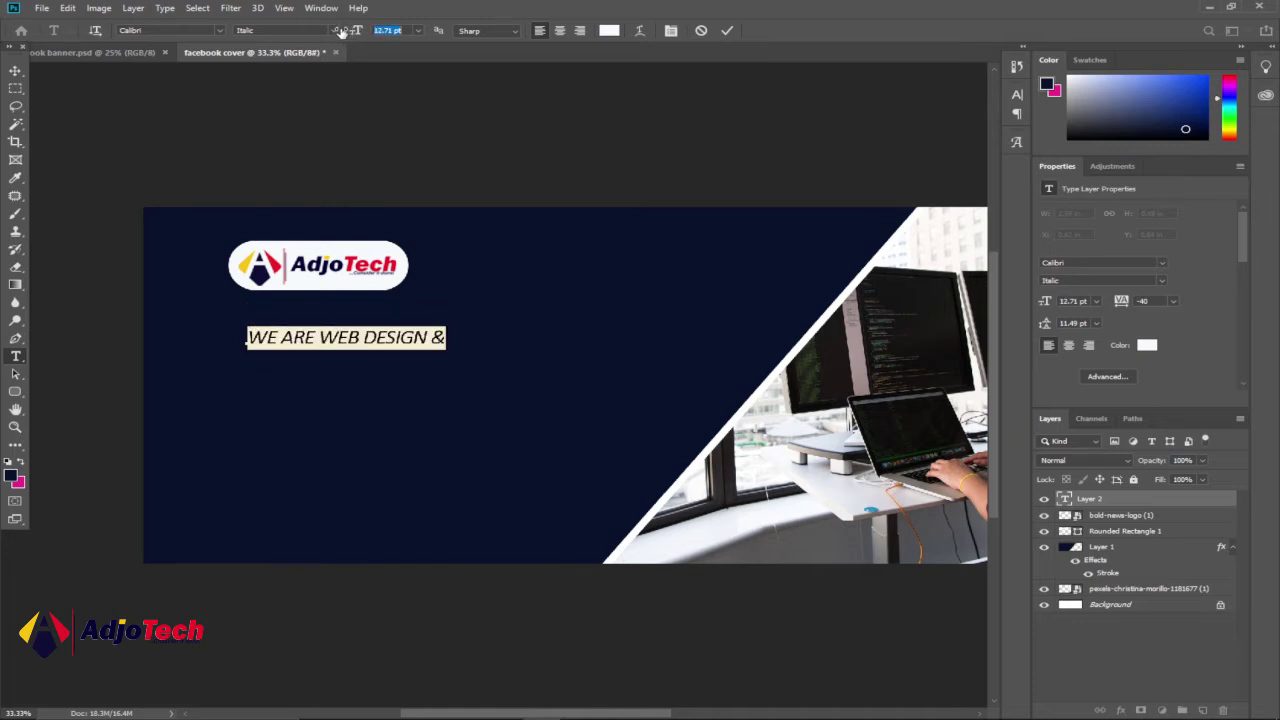
click(15, 70)
drag(302, 340, 302, 325)
click(134, 54)
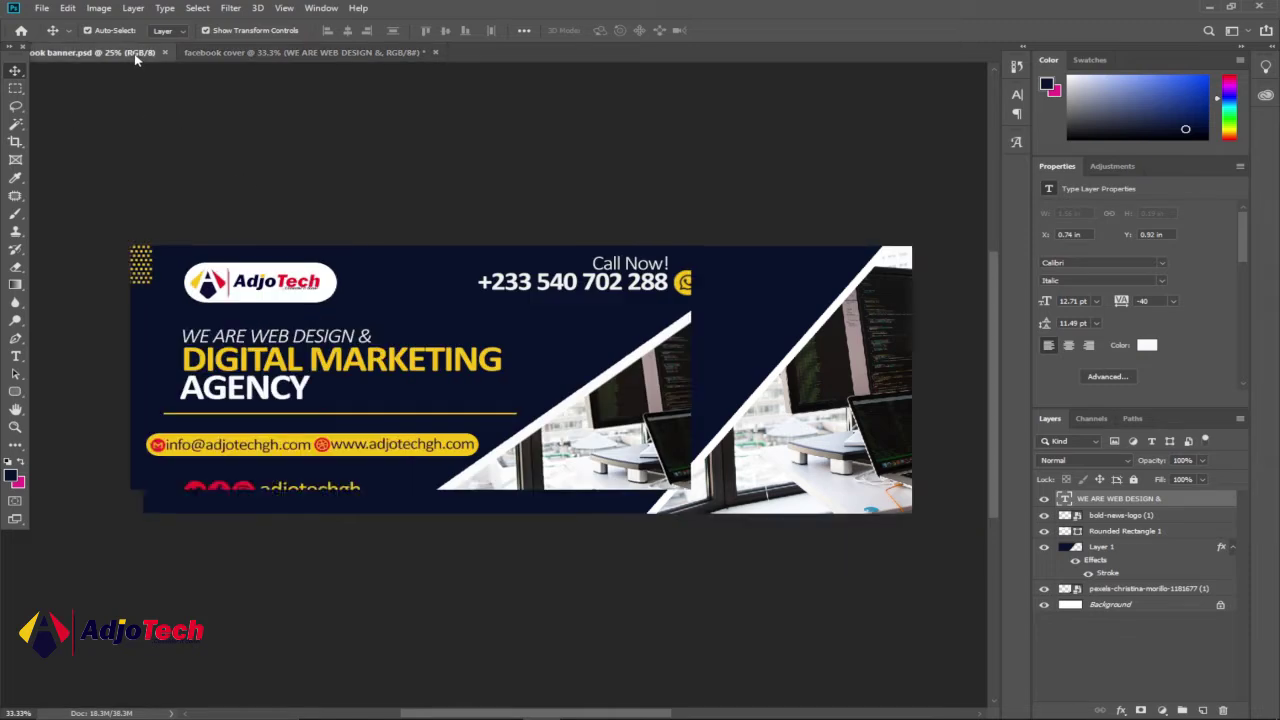
click(312, 54)
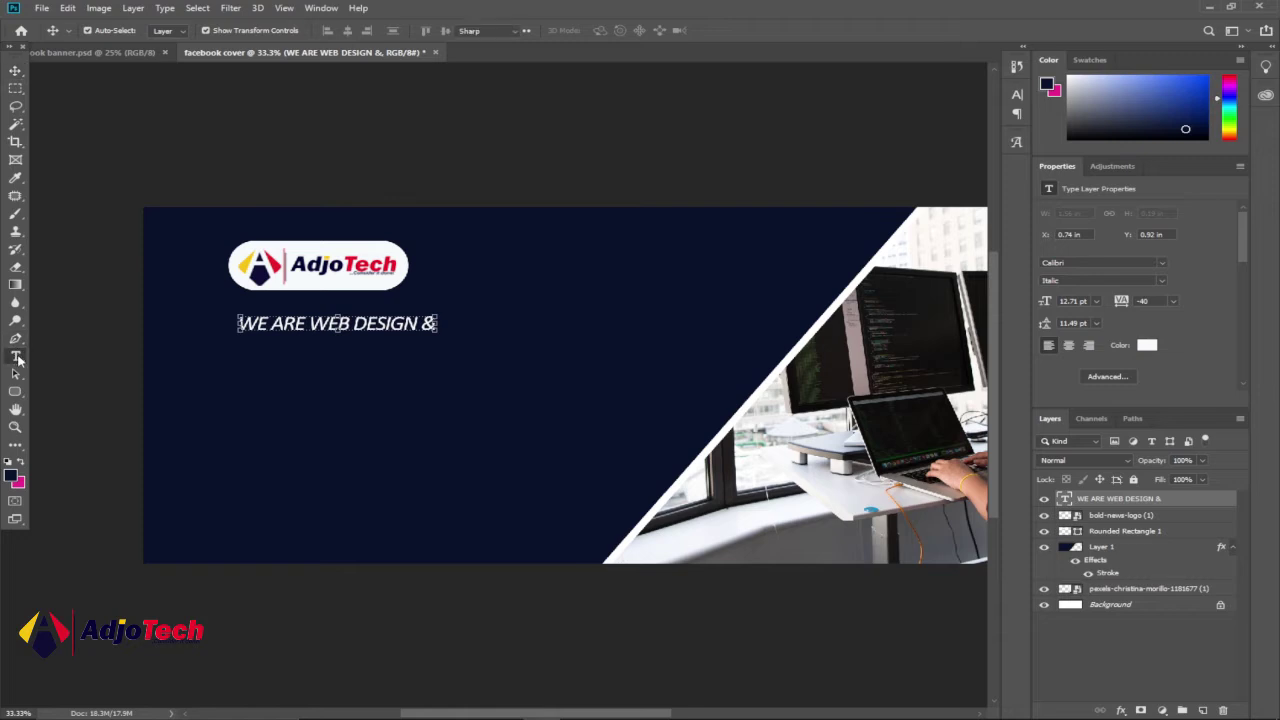
- Add a bold text line reading 'DIGITAL MARKETING' below the tagline
click(15, 357)
click(248, 364)
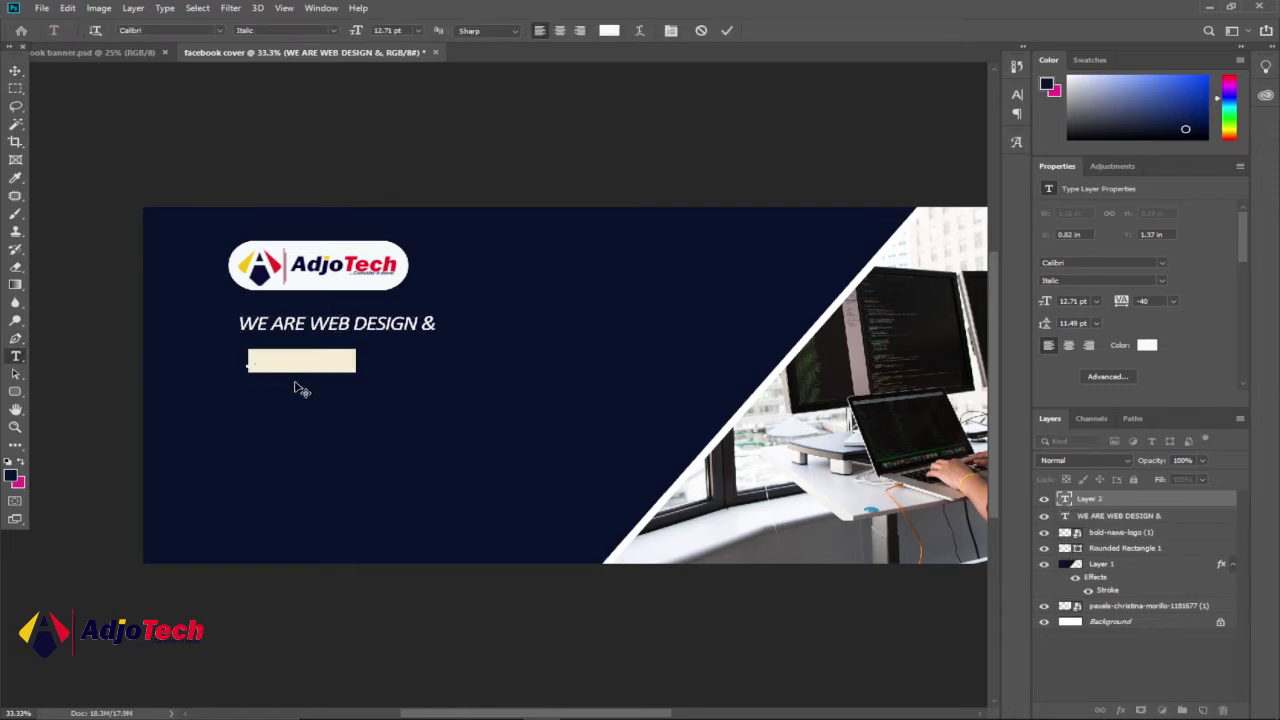
click(333, 30)
click(305, 88)
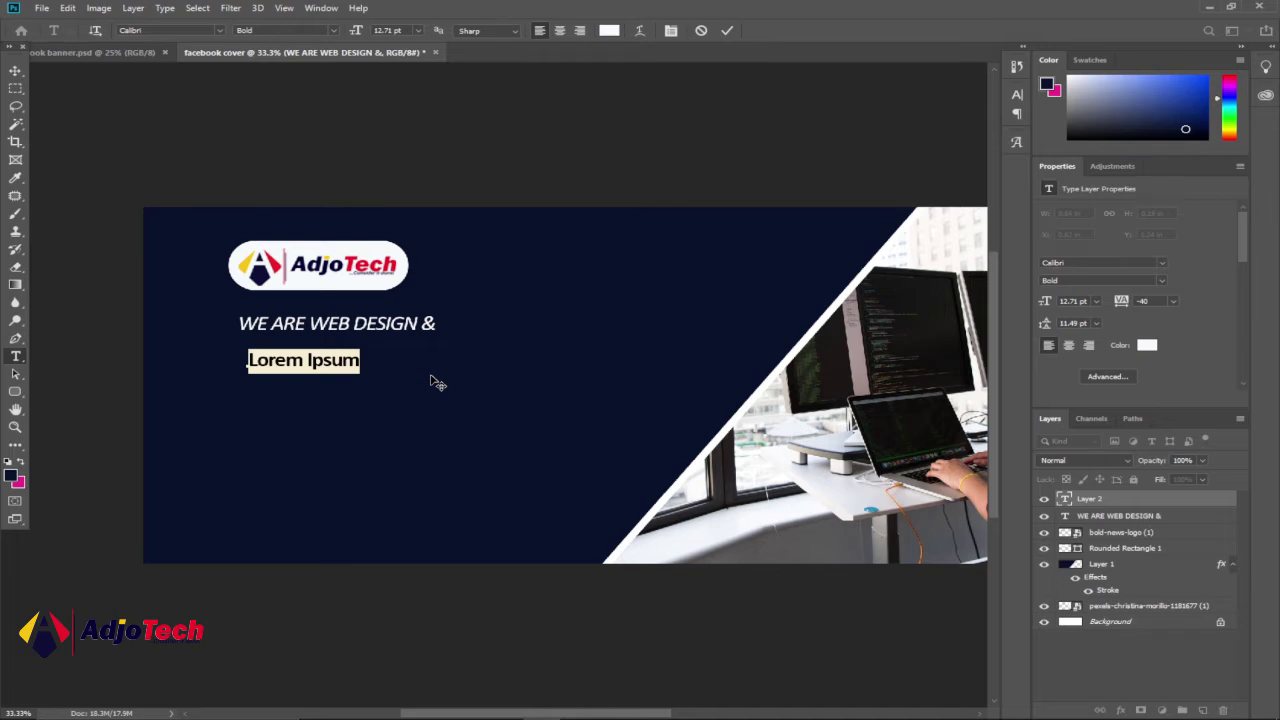
text(DIGITAL MARKETING)
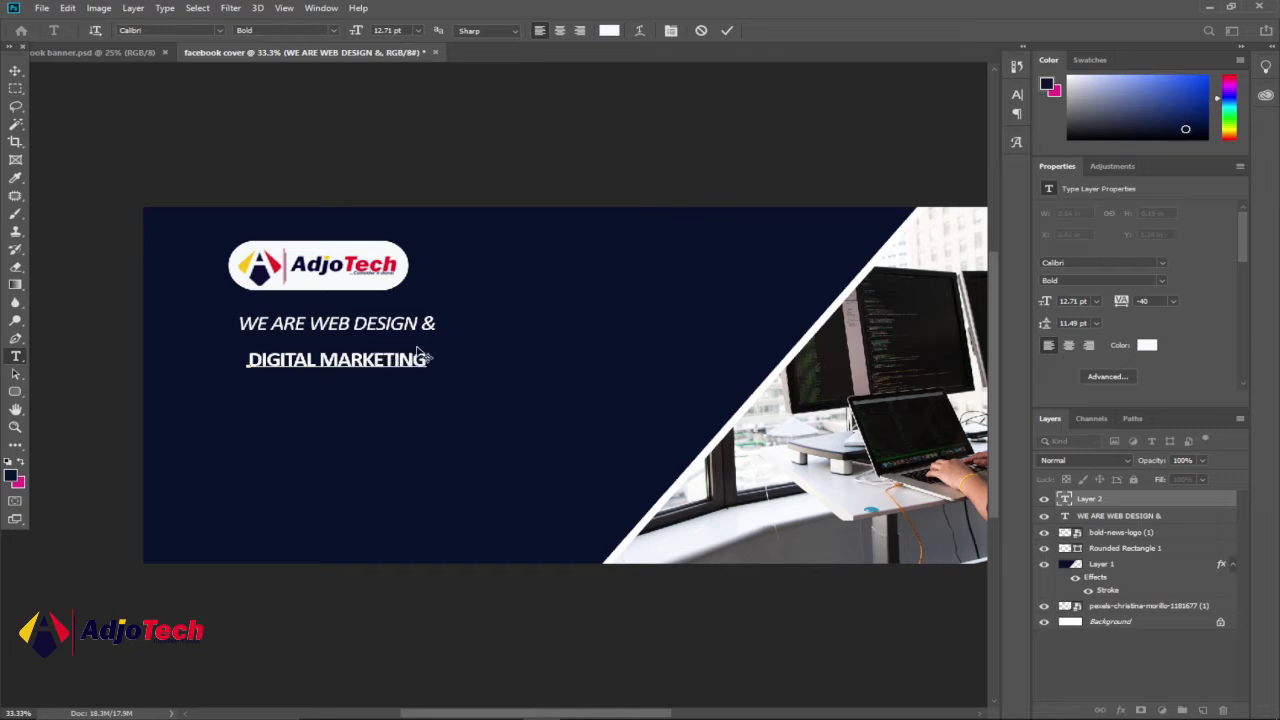
- Color DIGITAL MARKETING yellow #f8c313, enlarge it to 28.71 pt, and align it under the tagline
drag(425, 360, 211, 364)
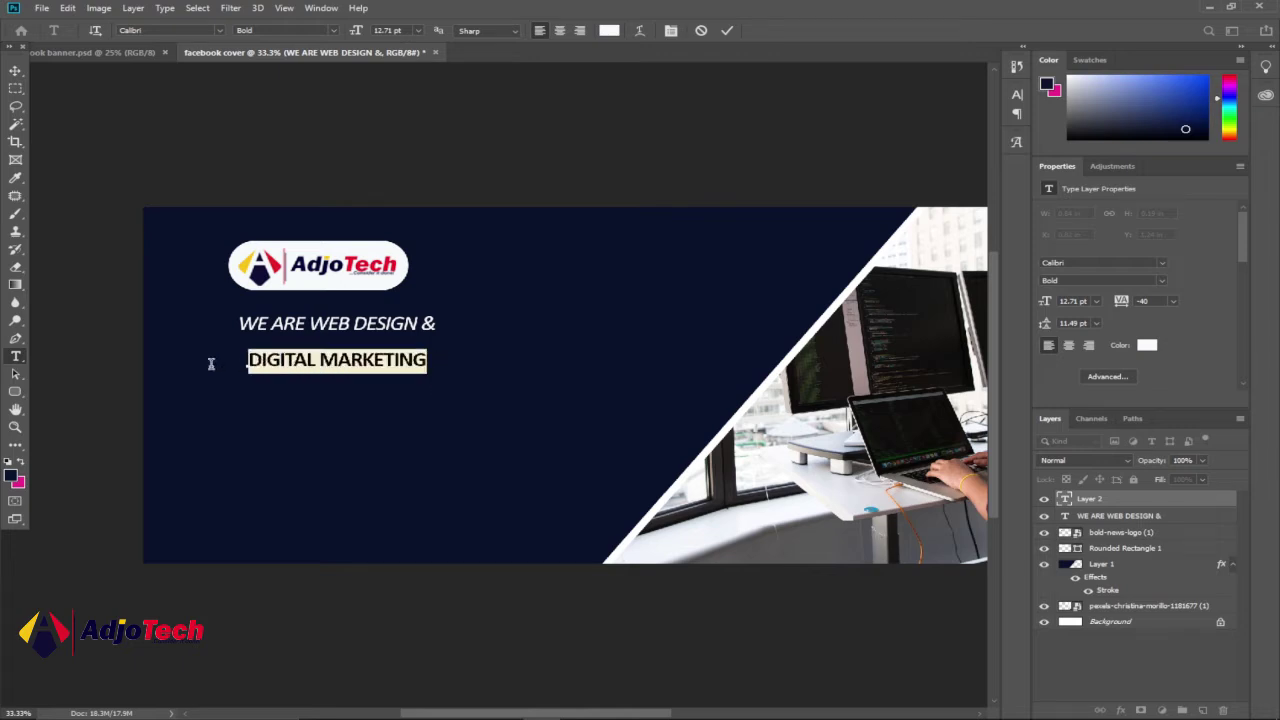
click(609, 31)
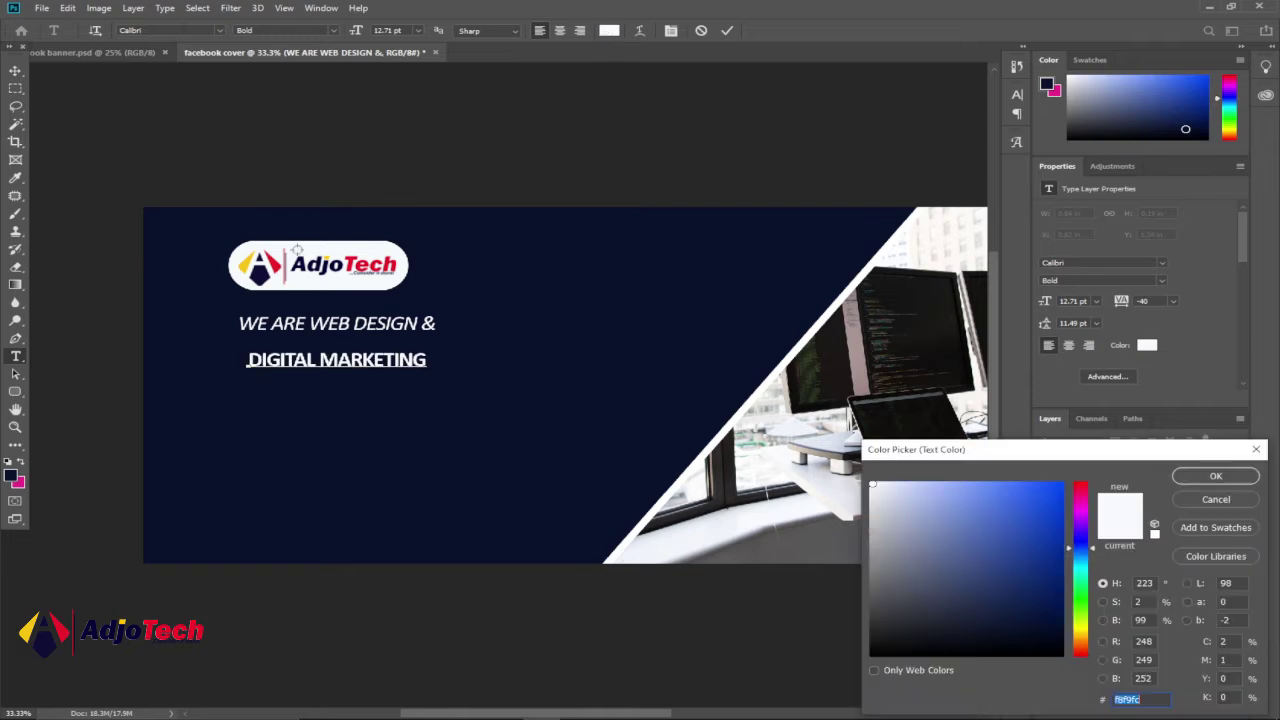
click(244, 265)
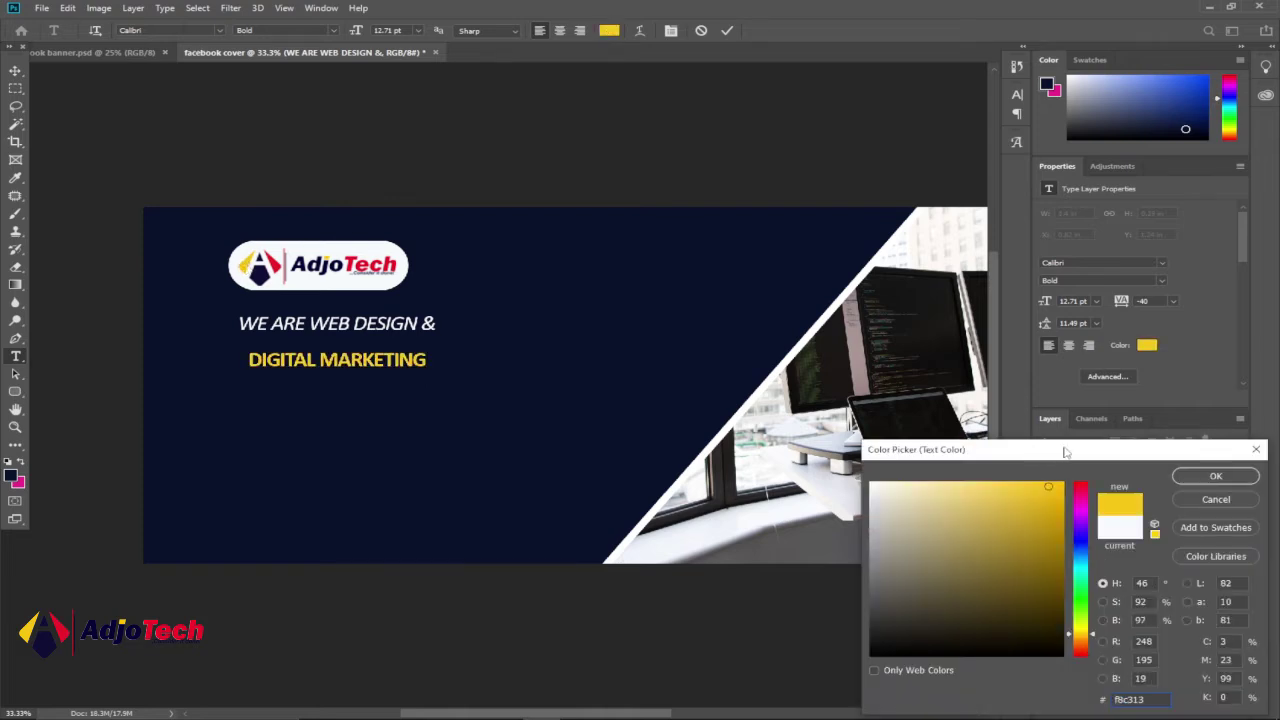
click(1196, 477)
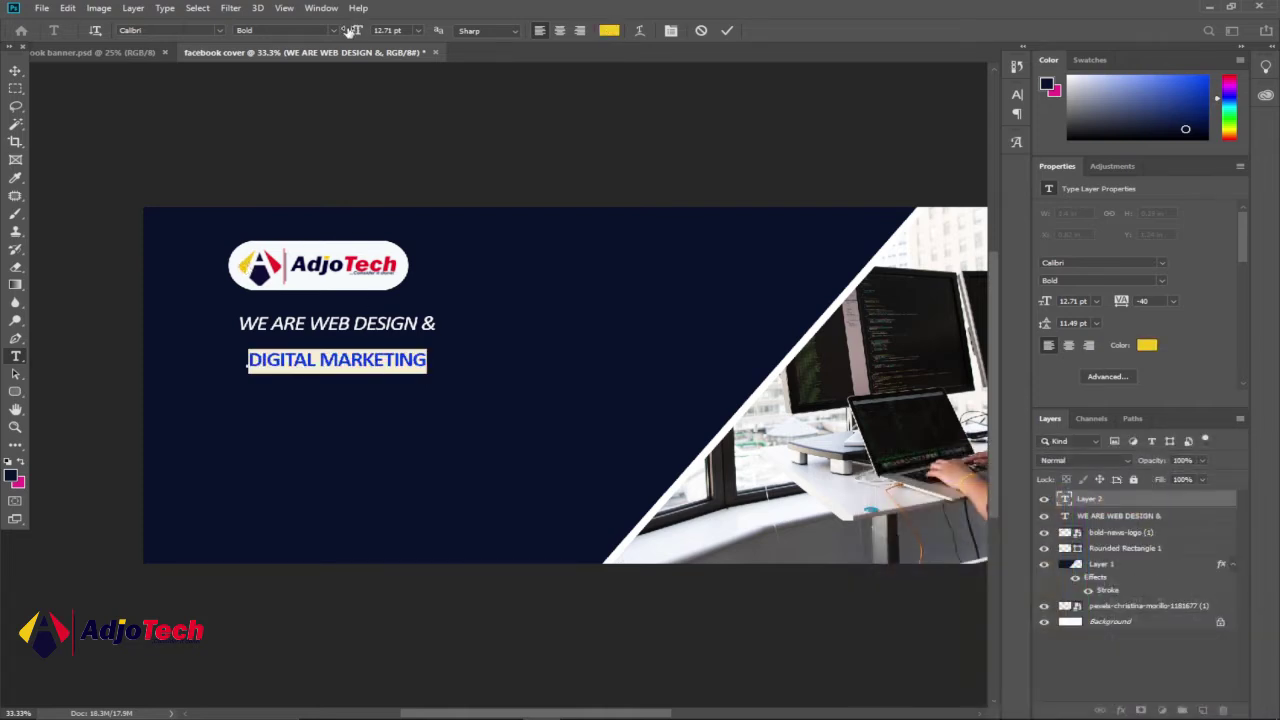
drag(355, 31, 368, 31)
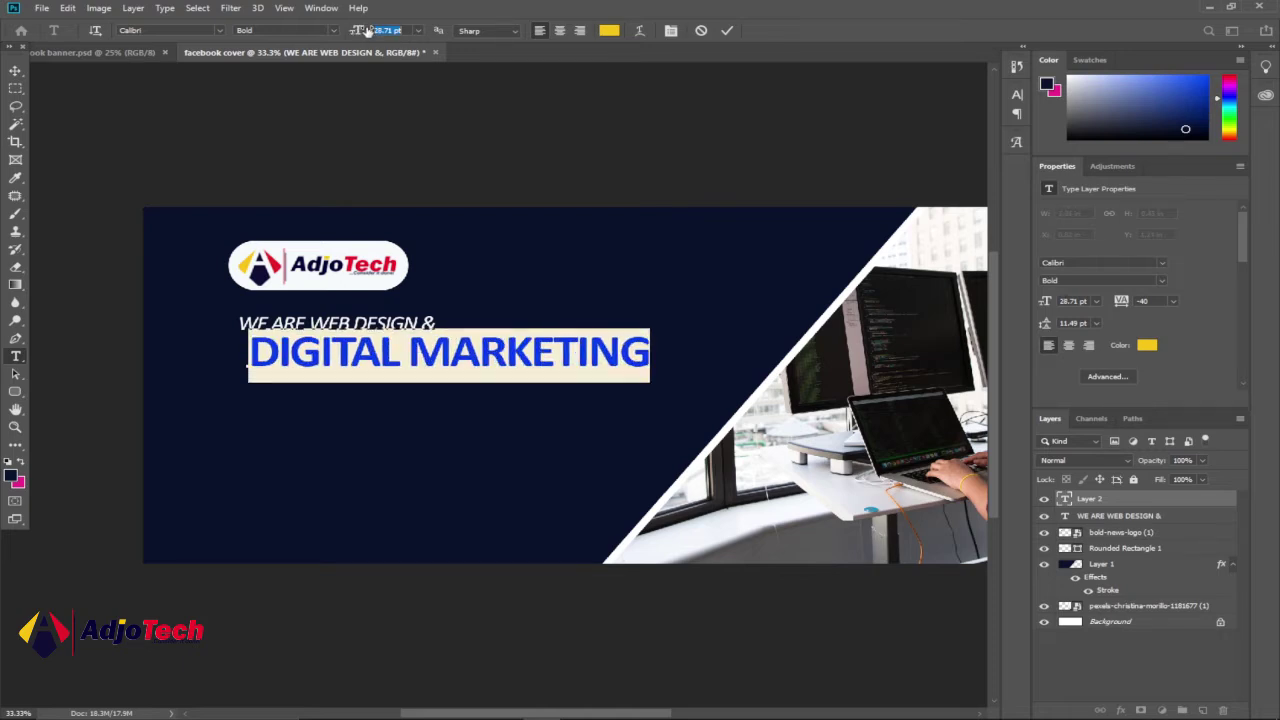
click(15, 70)
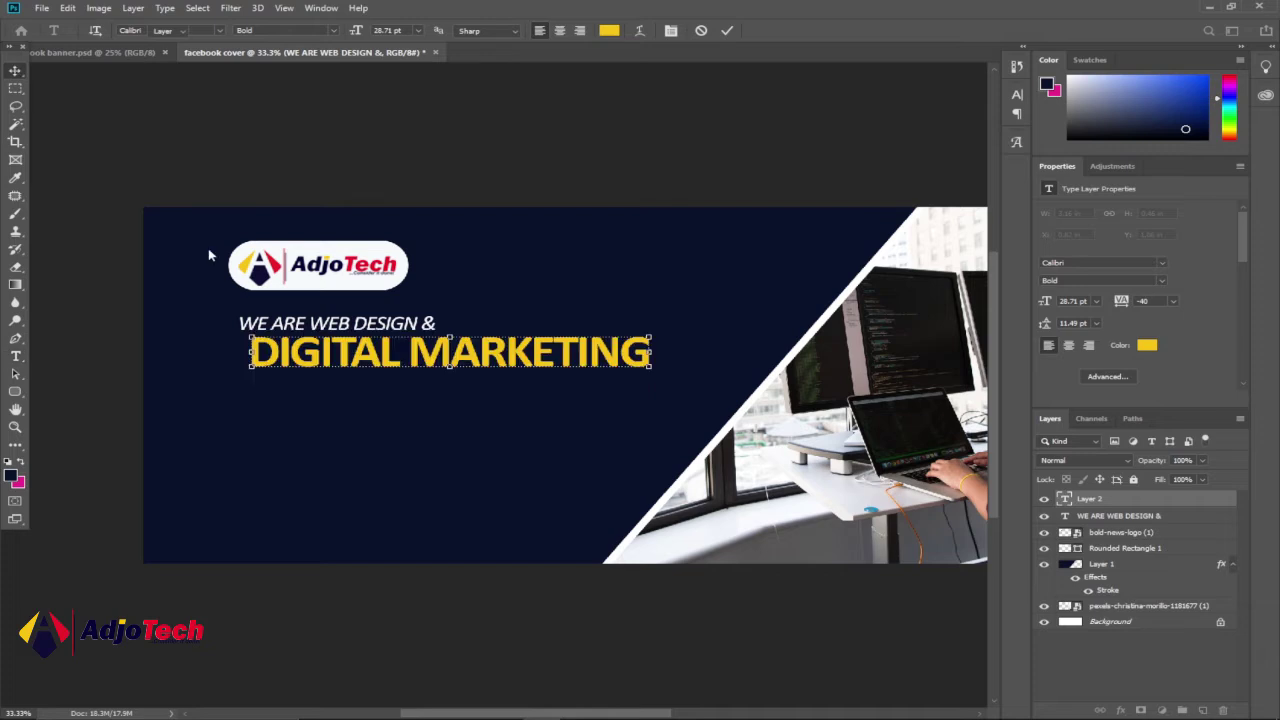
drag(291, 349, 281, 349)
click(73, 64)
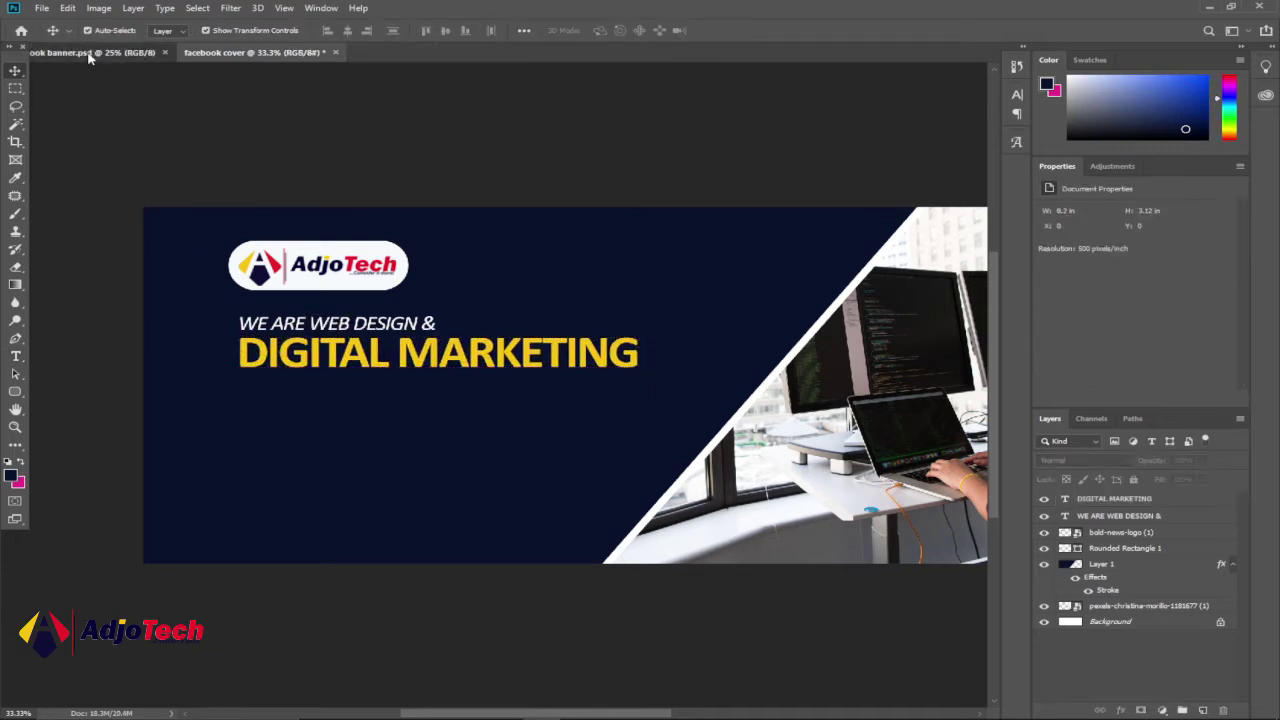
- Start a third text line below DIGITAL MARKETING, typing 'AGENCY'
click(88, 52)
click(276, 55)
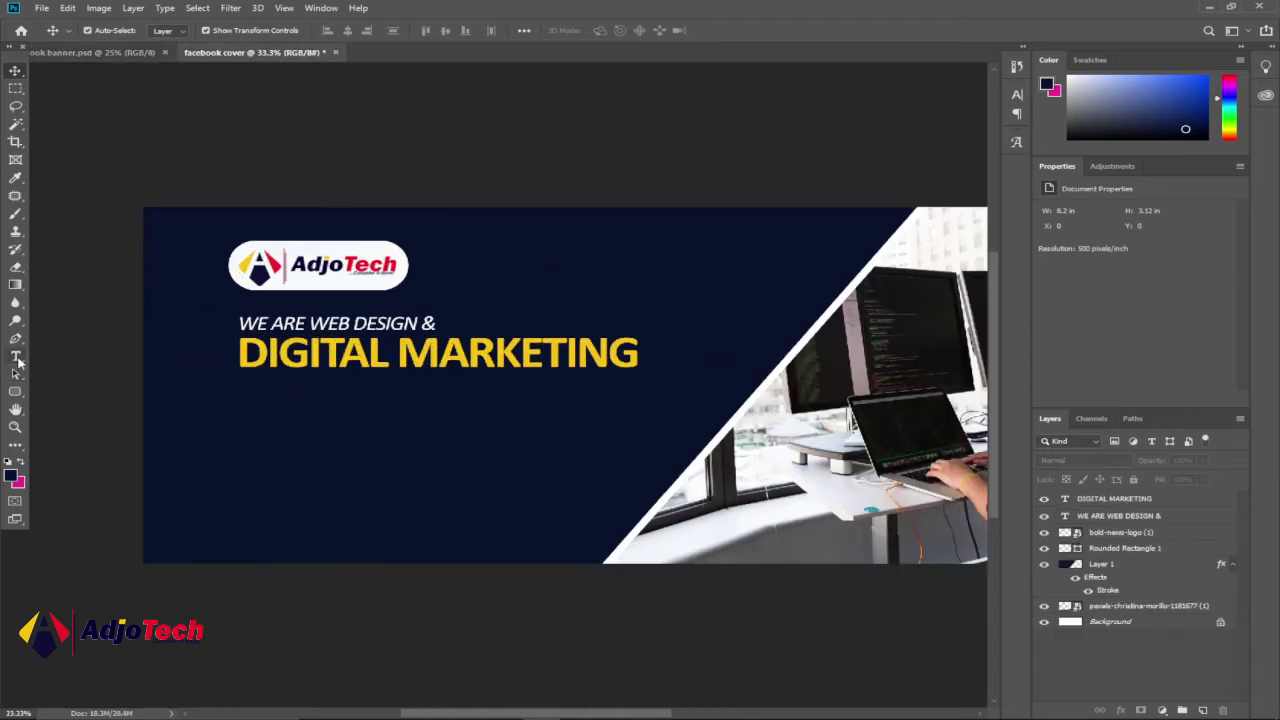
click(15, 357)
click(262, 415)
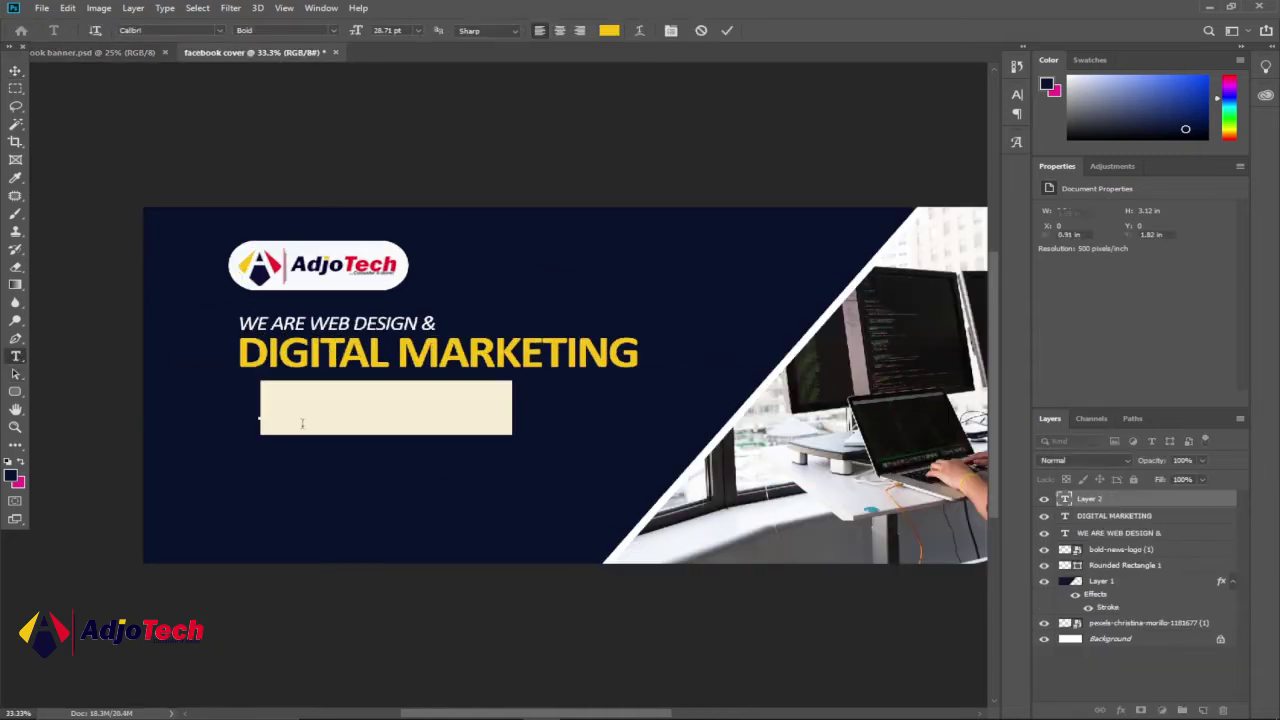
text(AGENCY)
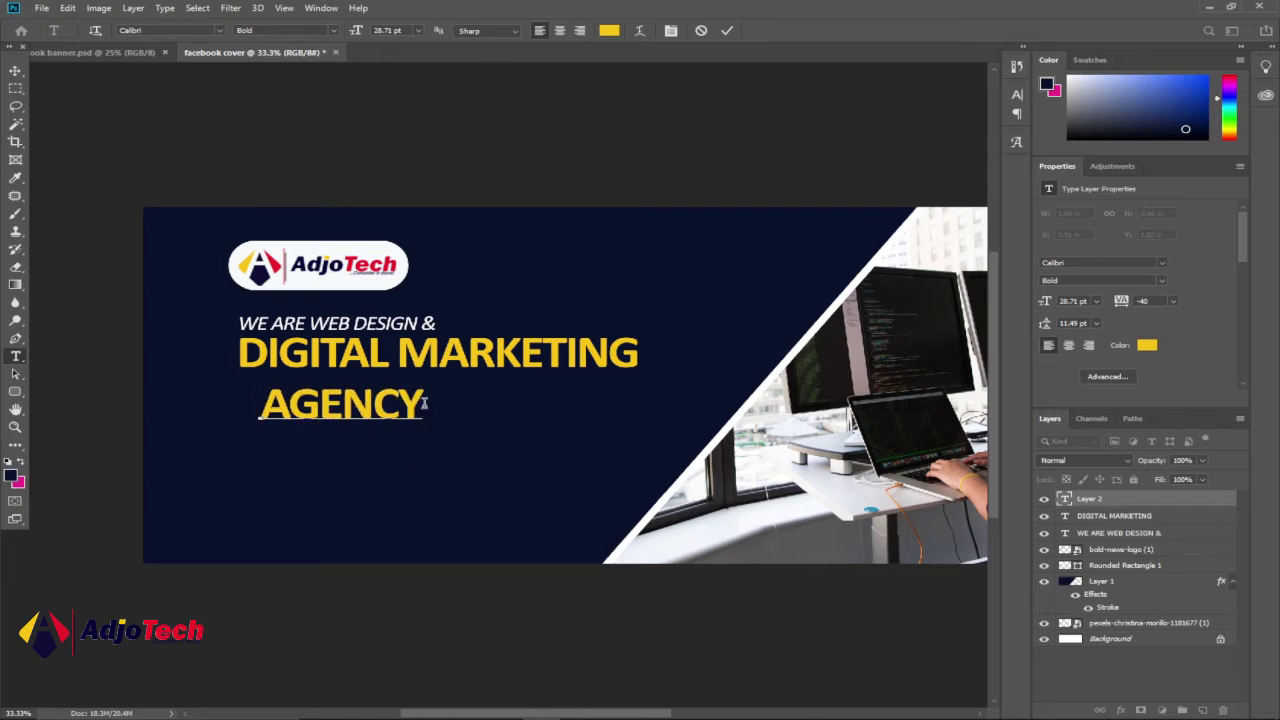
- Make AGENCY white (#fefefe) at 34.71 pt and align it beneath DIGITAL MARKETING
drag(424, 402, 235, 399)
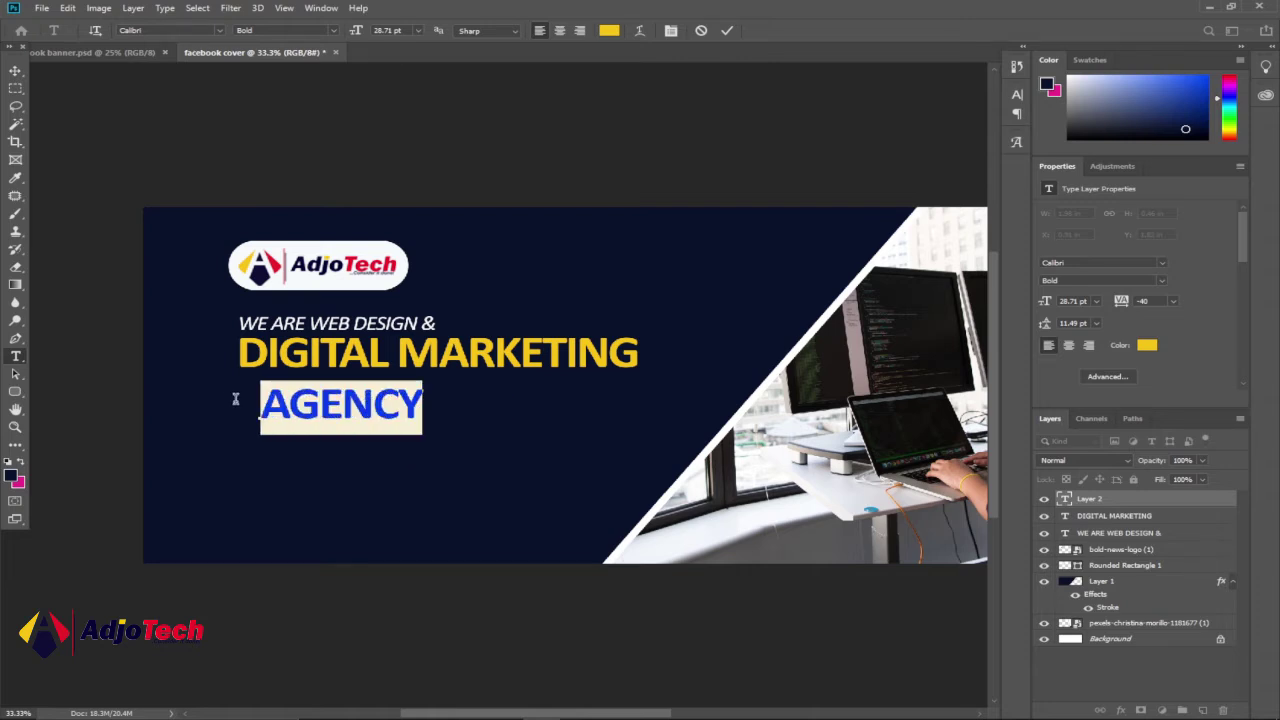
click(609, 30)
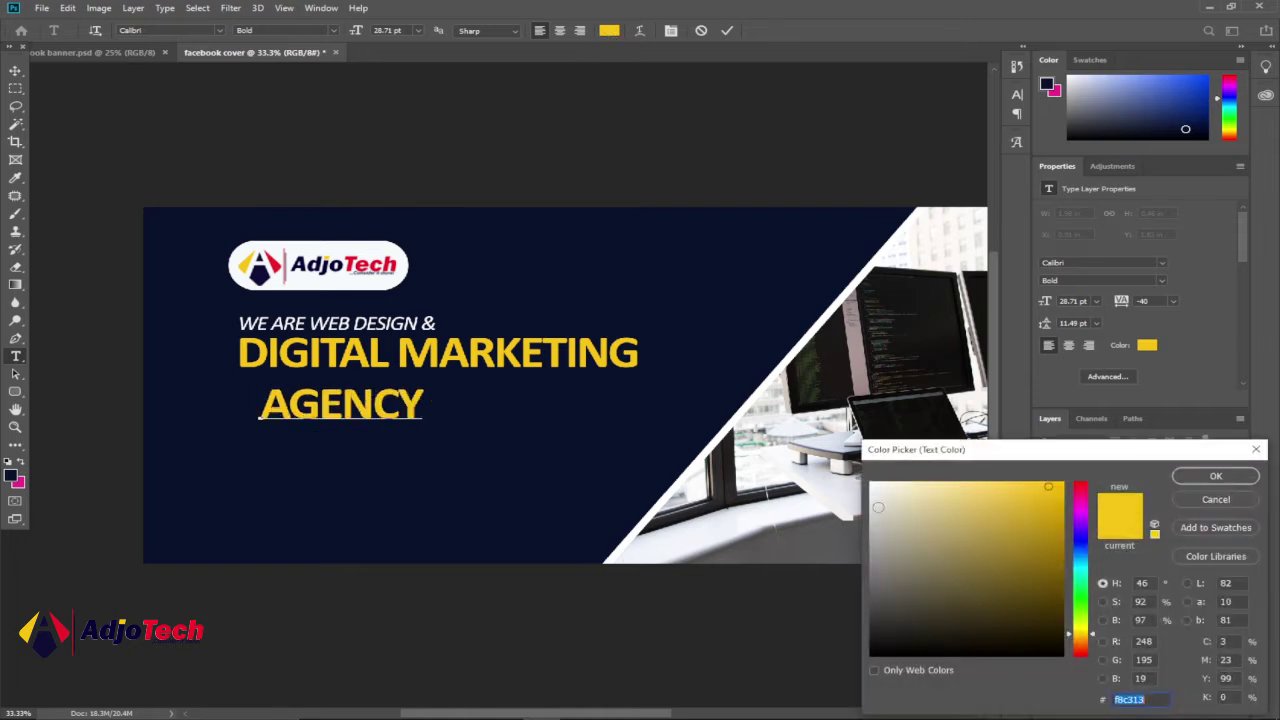
click(870, 485)
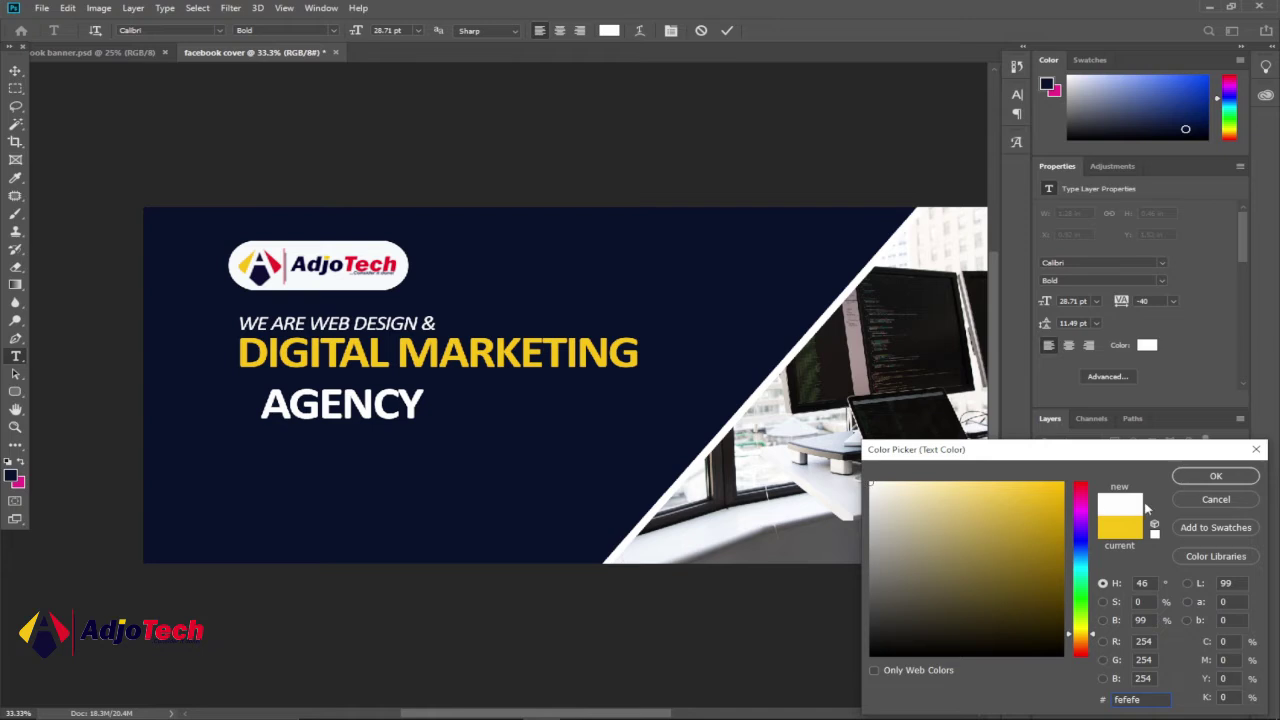
click(1199, 481)
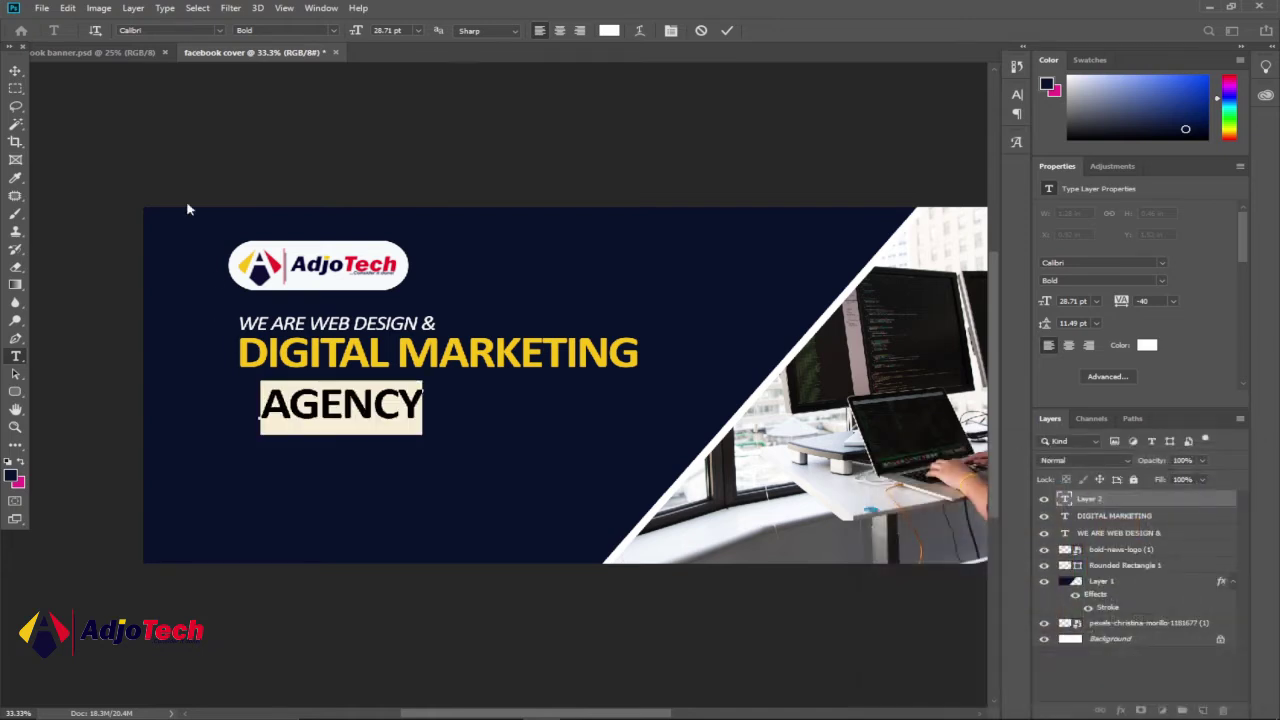
drag(353, 31, 360, 31)
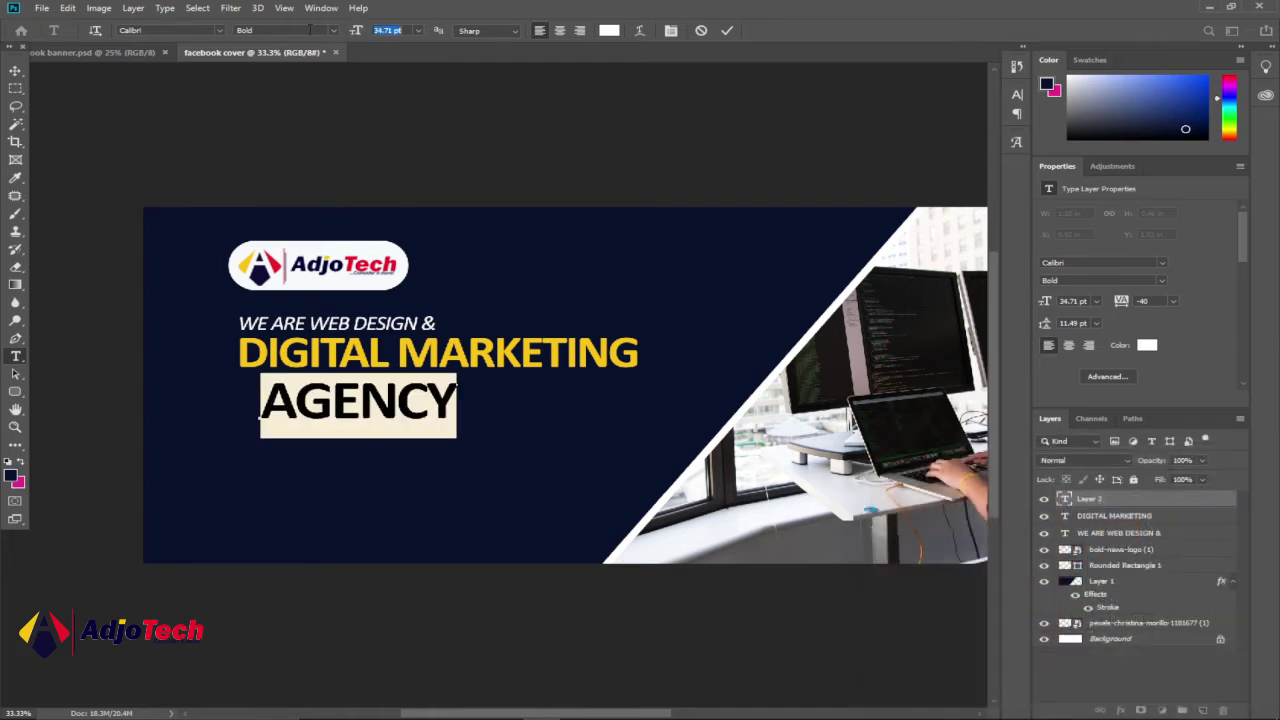
click(16, 71)
drag(342, 400, 320, 393)
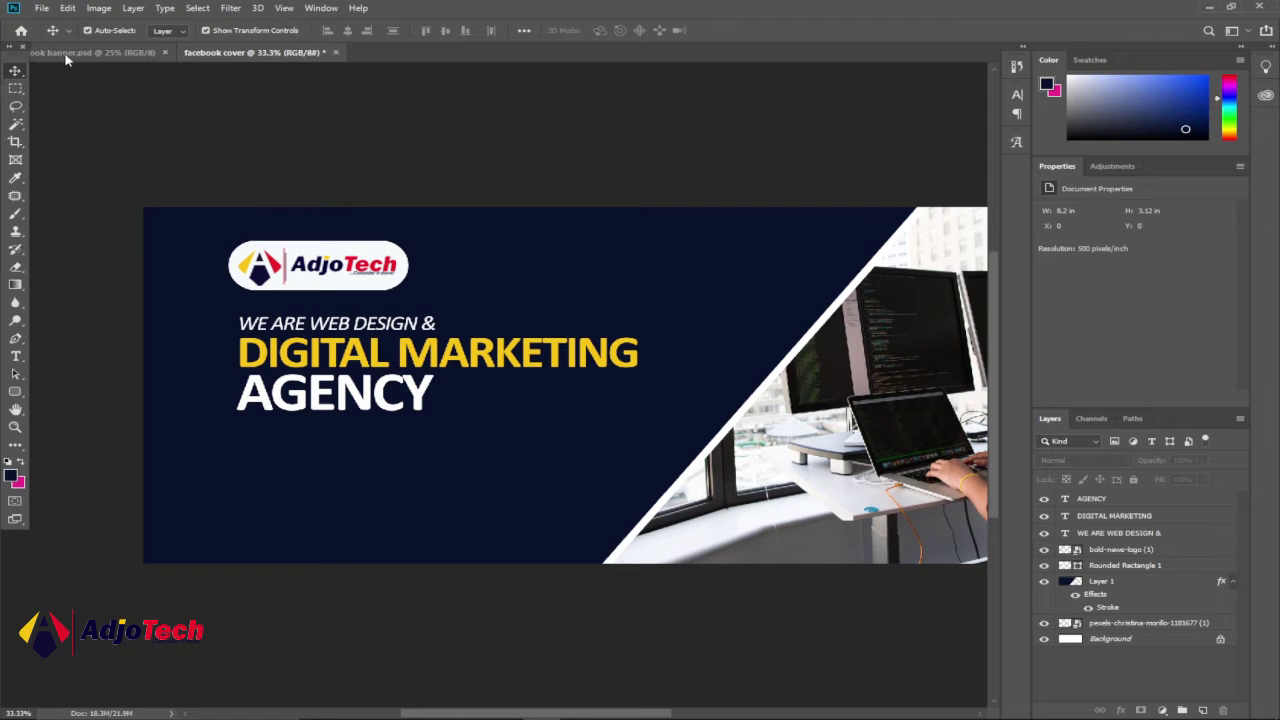
click(66, 53)
click(195, 54)
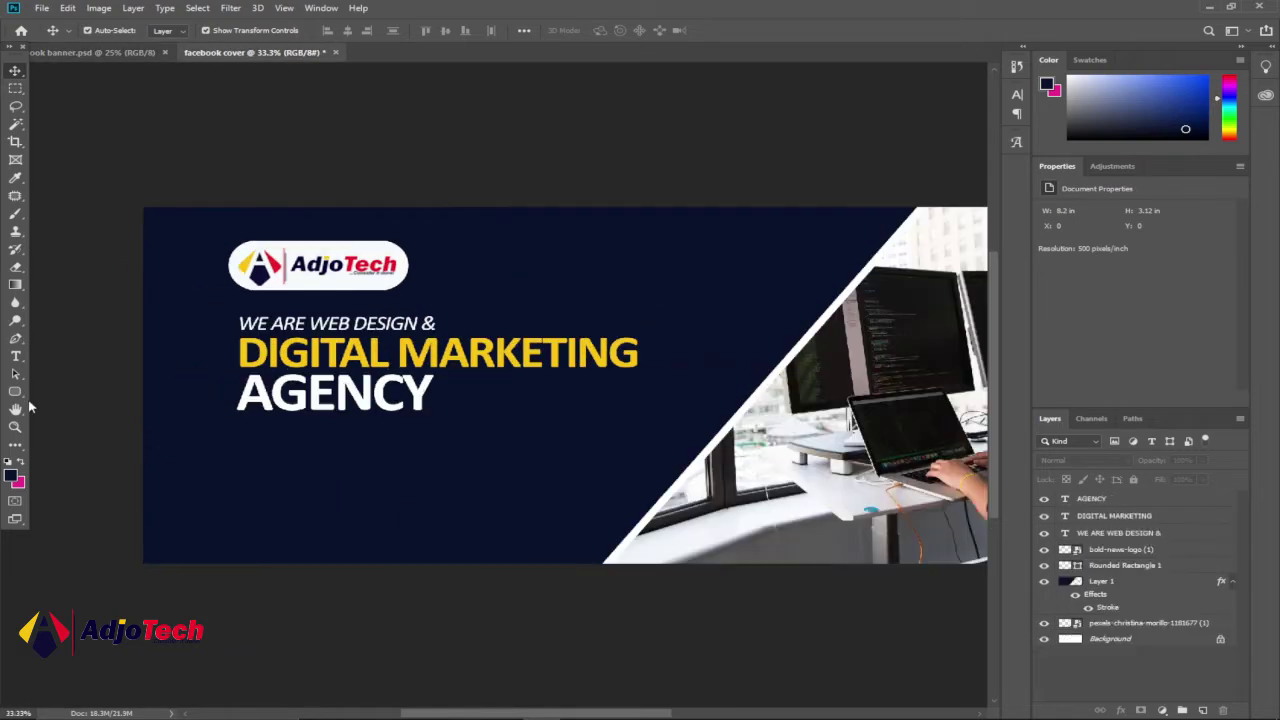
click(15, 427)
key(alt)
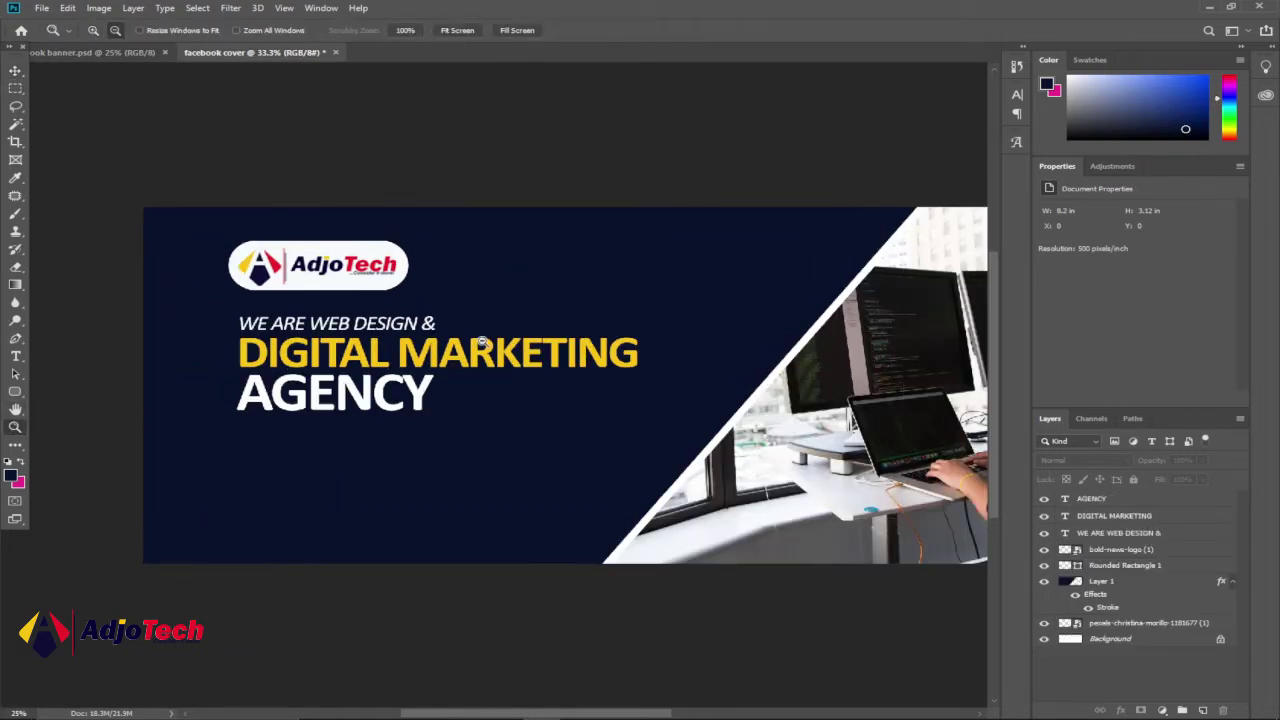
alt+click(481, 342)
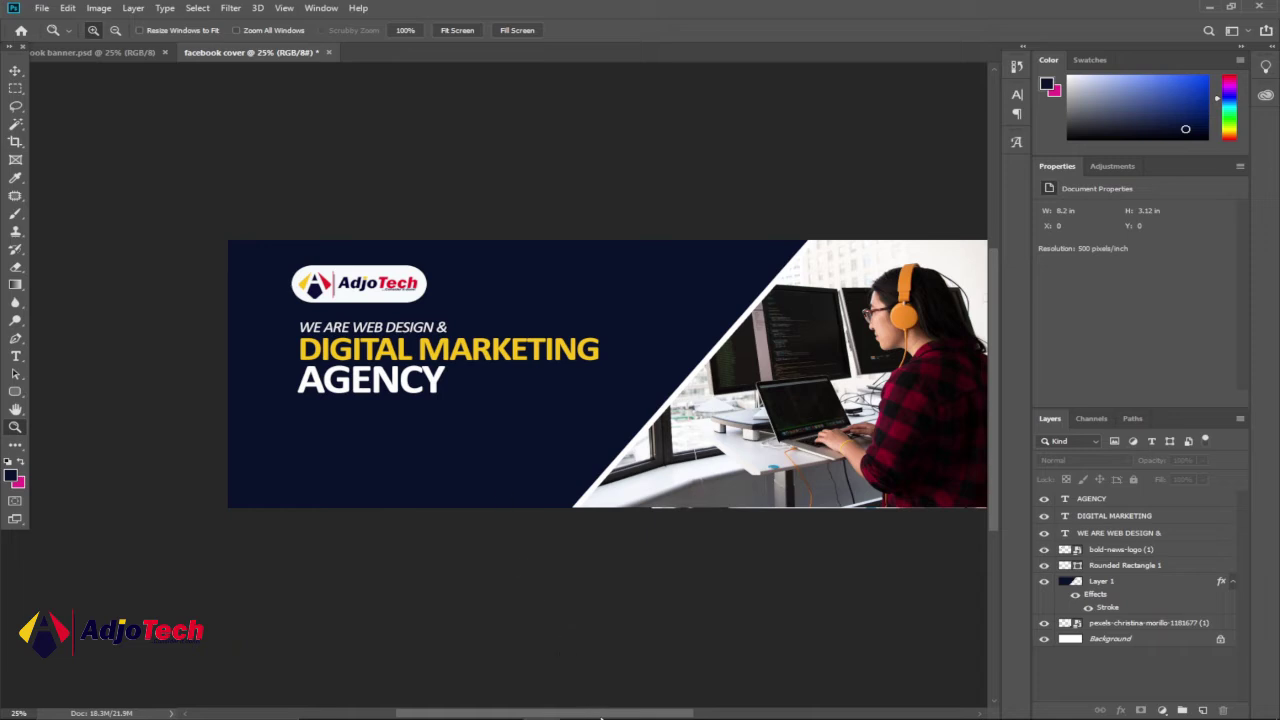
scroll(397, 423, right, 3)
key(alt)
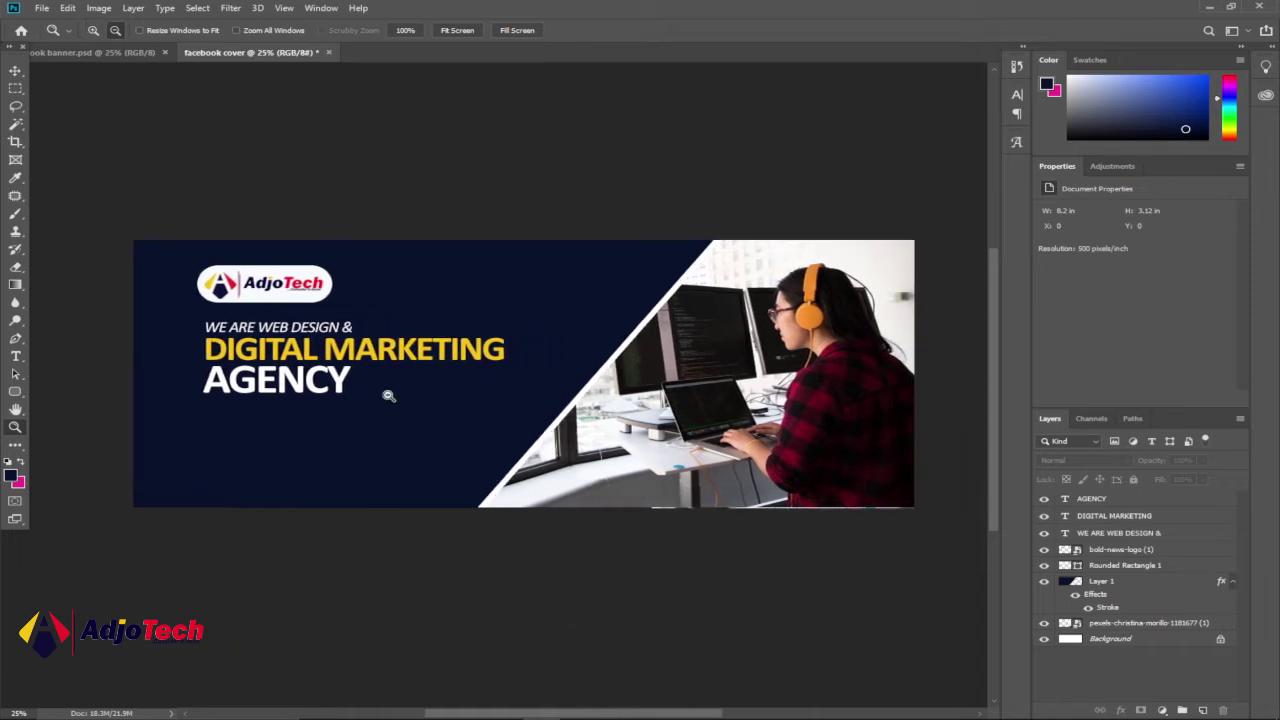
alt+click(389, 396)
click(389, 396)
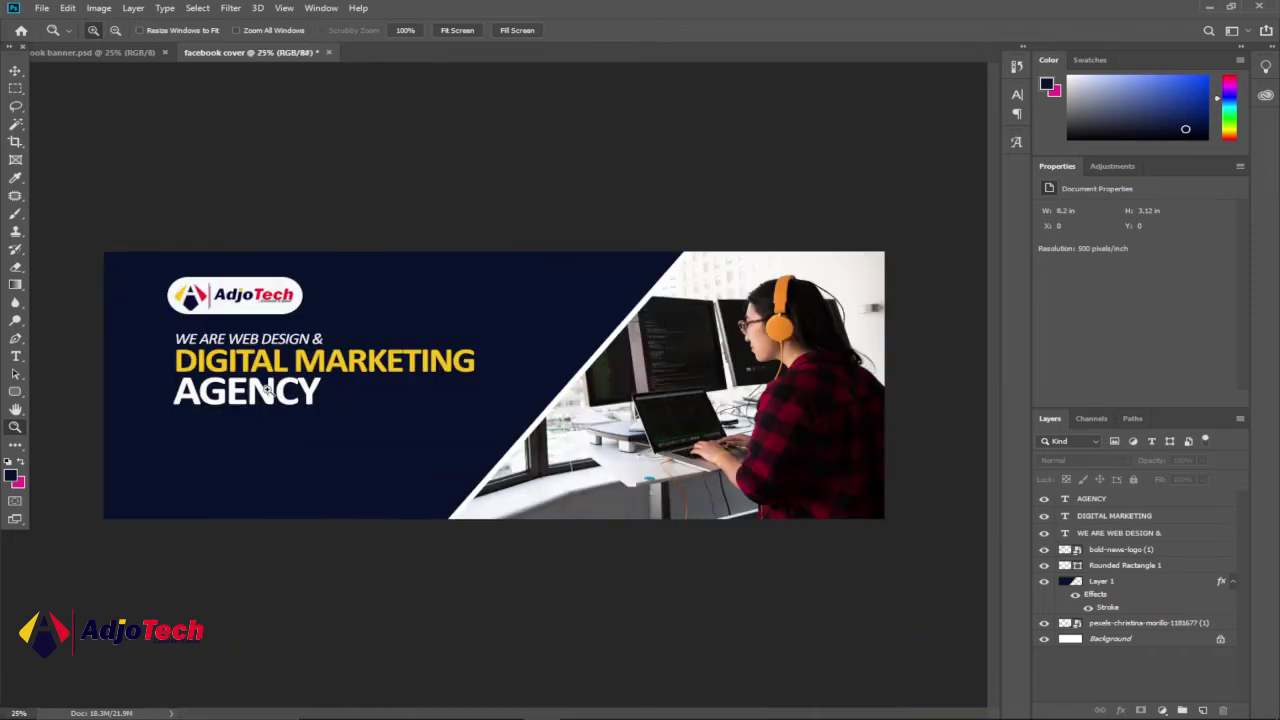
click(240, 395)
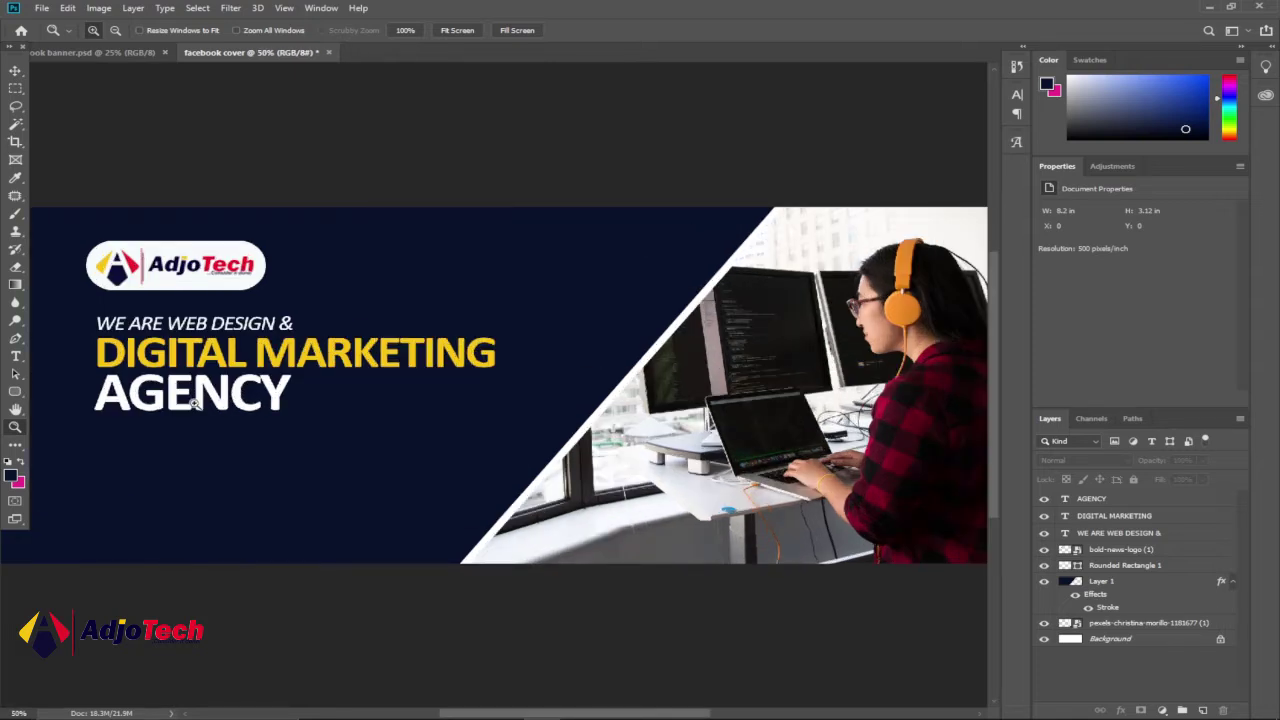
click(196, 402)
drag(555, 716, 511, 698)
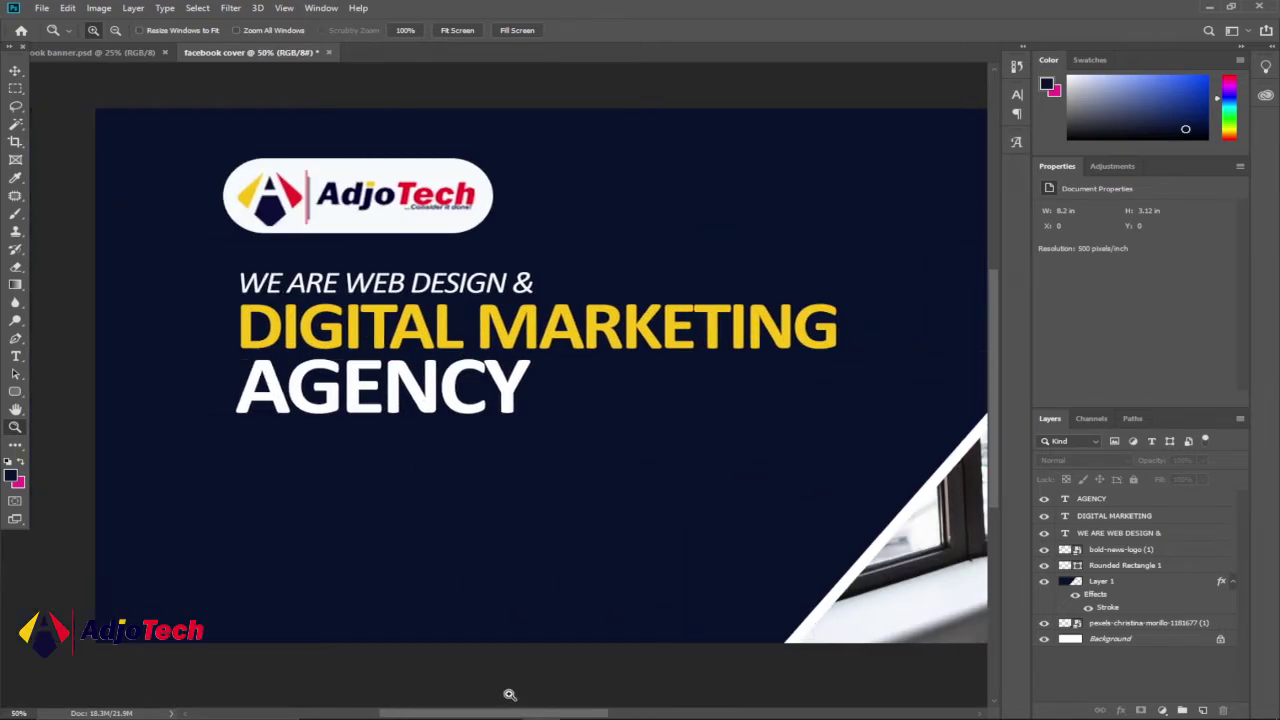
click(15, 70)
click(75, 52)
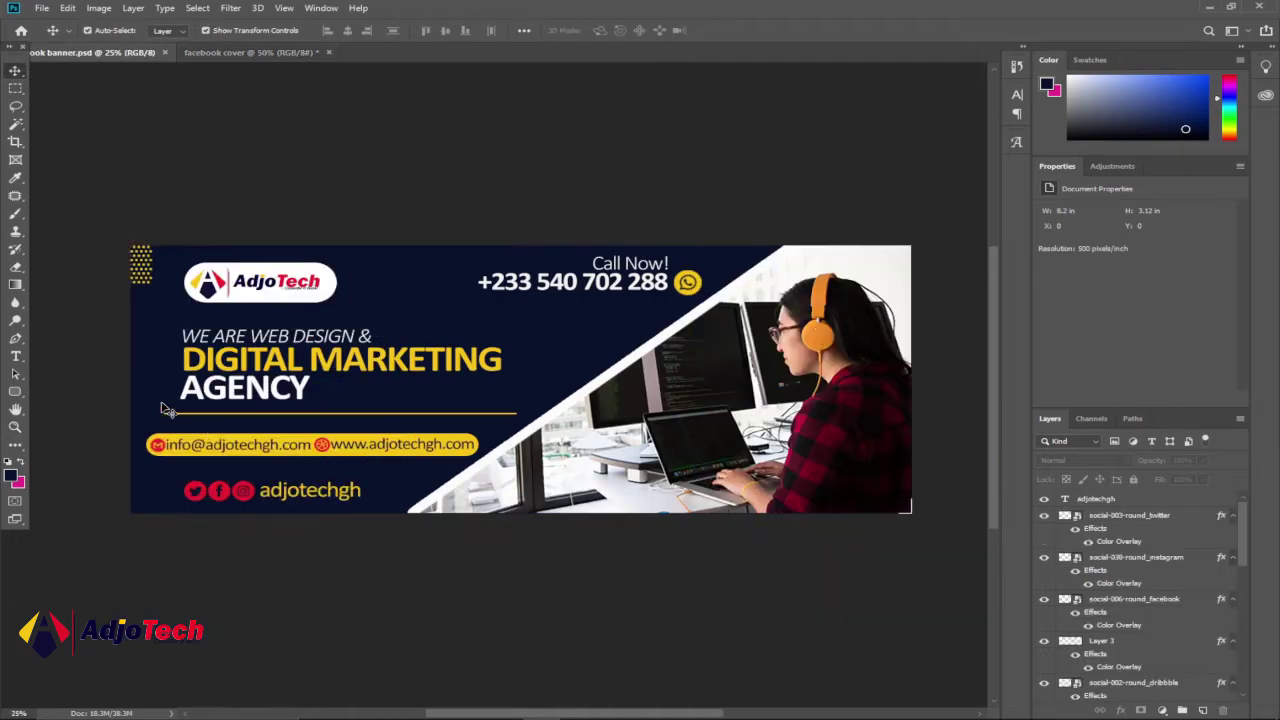
click(224, 56)
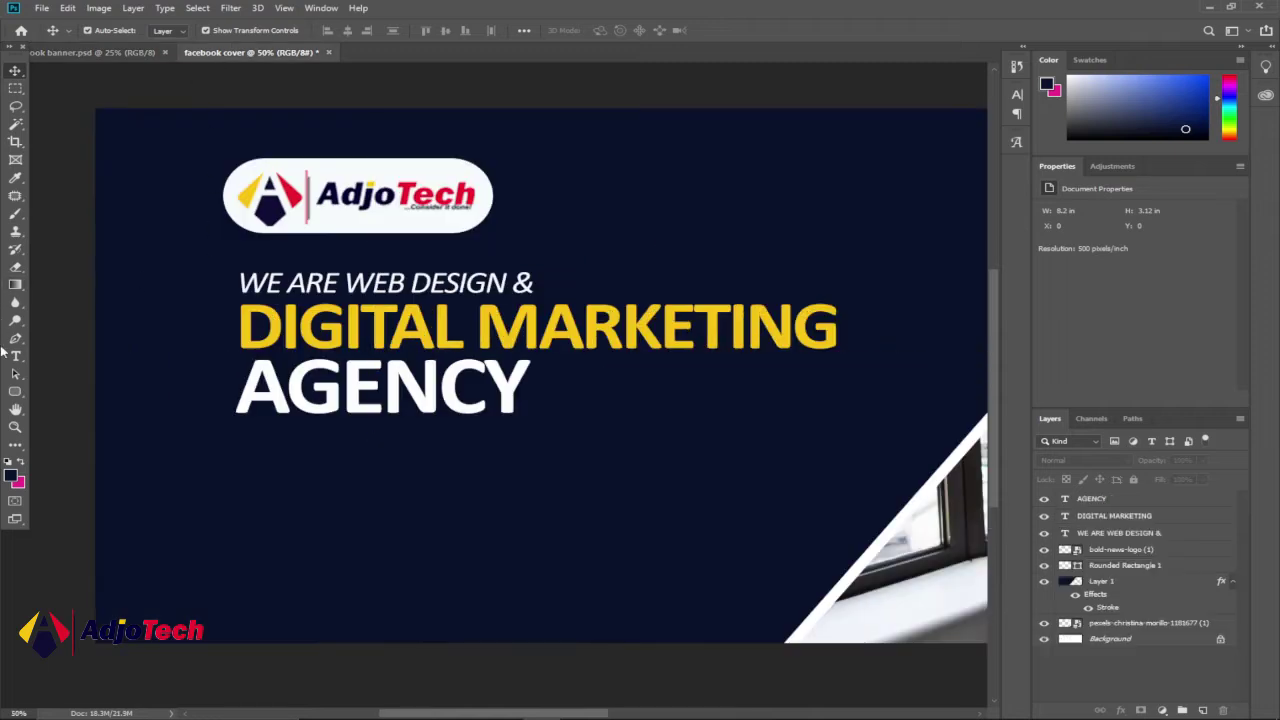
- Draw a thin yellow 1574 × 5 px rectangle as a divider under AGENCY
click(15, 392)
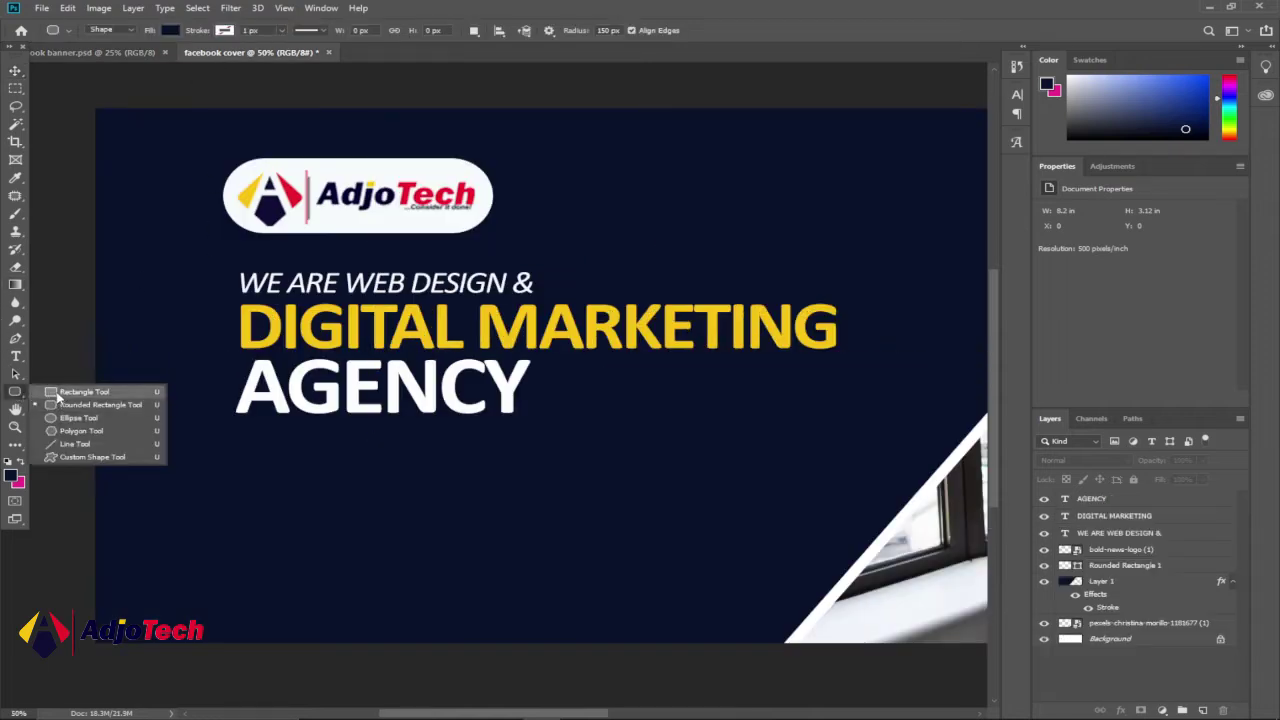
click(80, 392)
drag(237, 423, 837, 425)
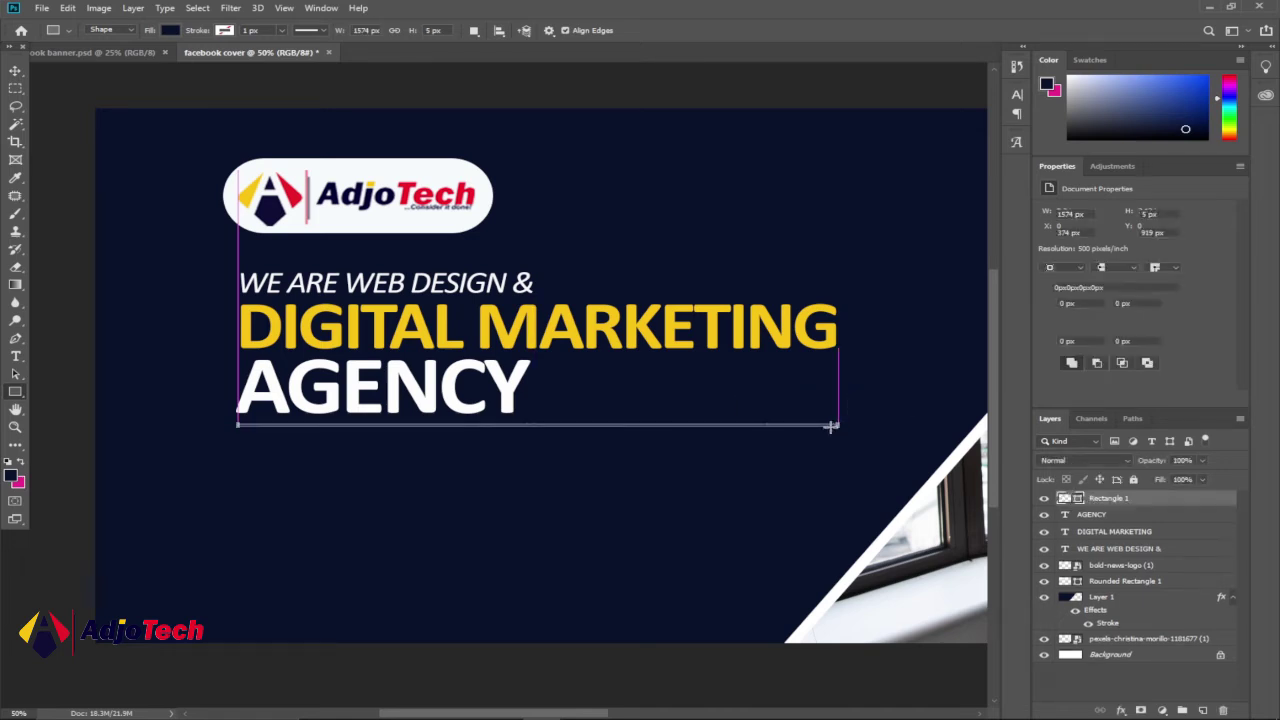
click(171, 31)
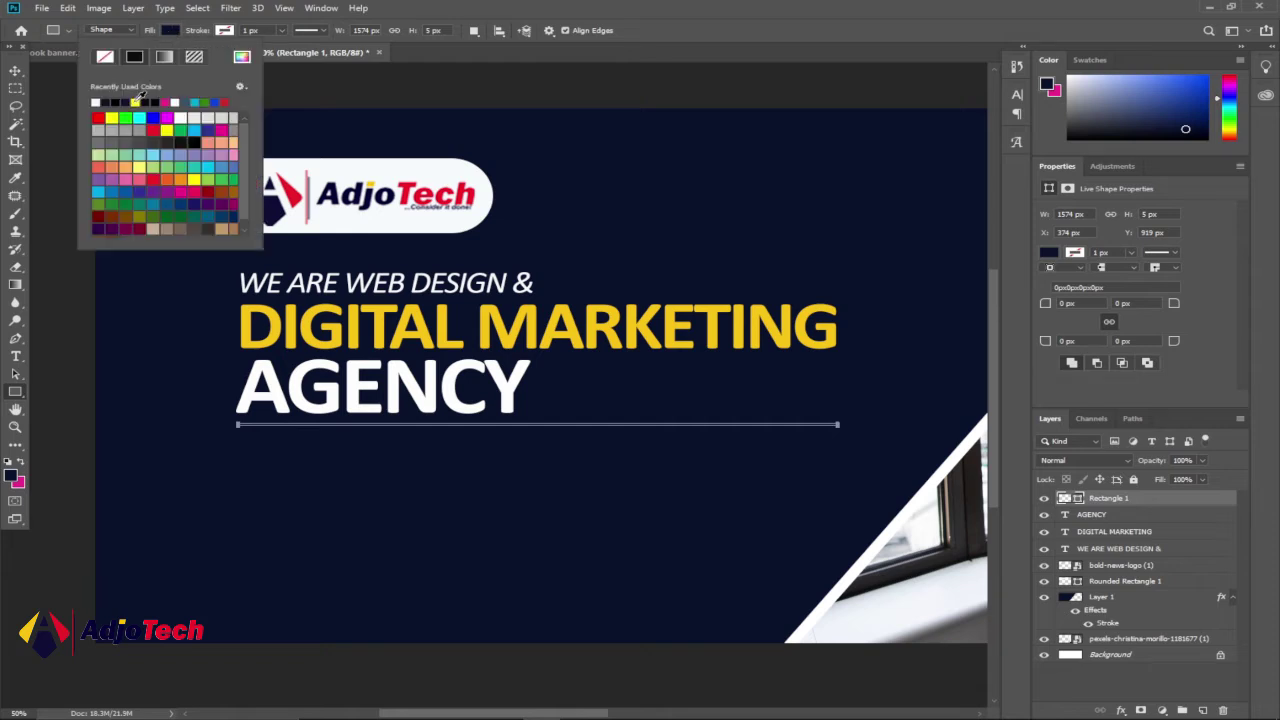
click(136, 101)
click(15, 71)
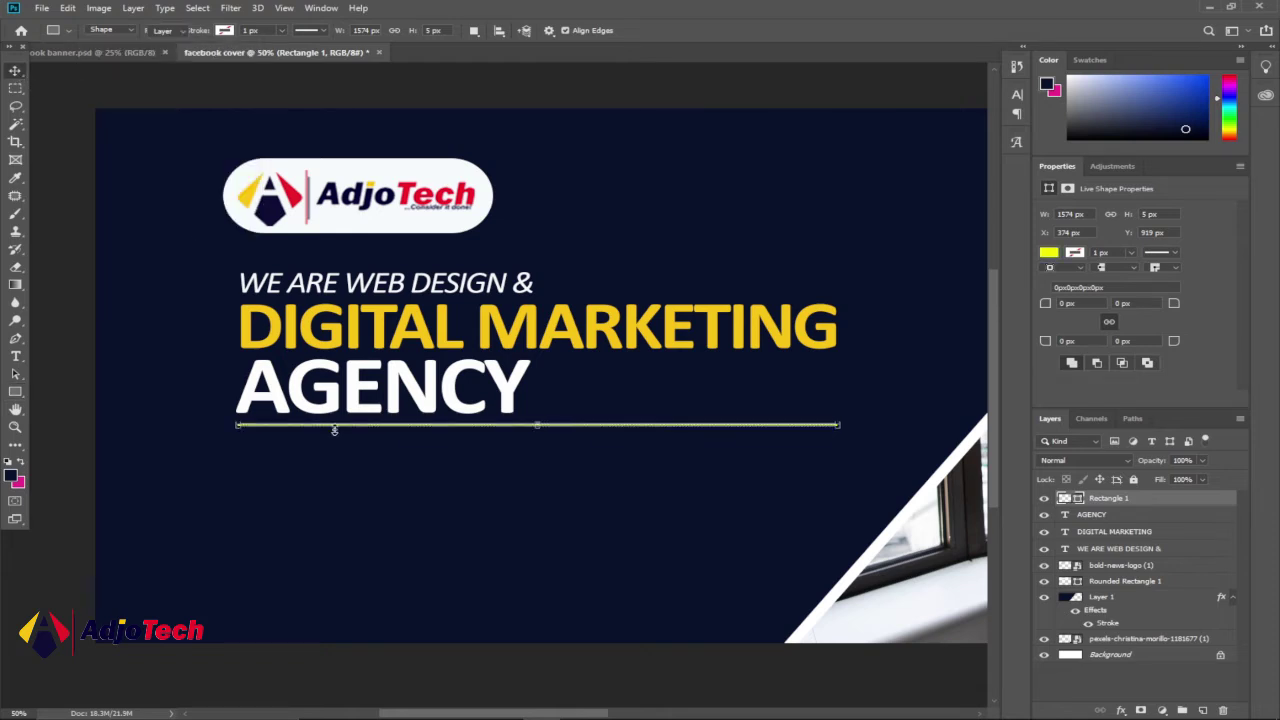
click(279, 667)
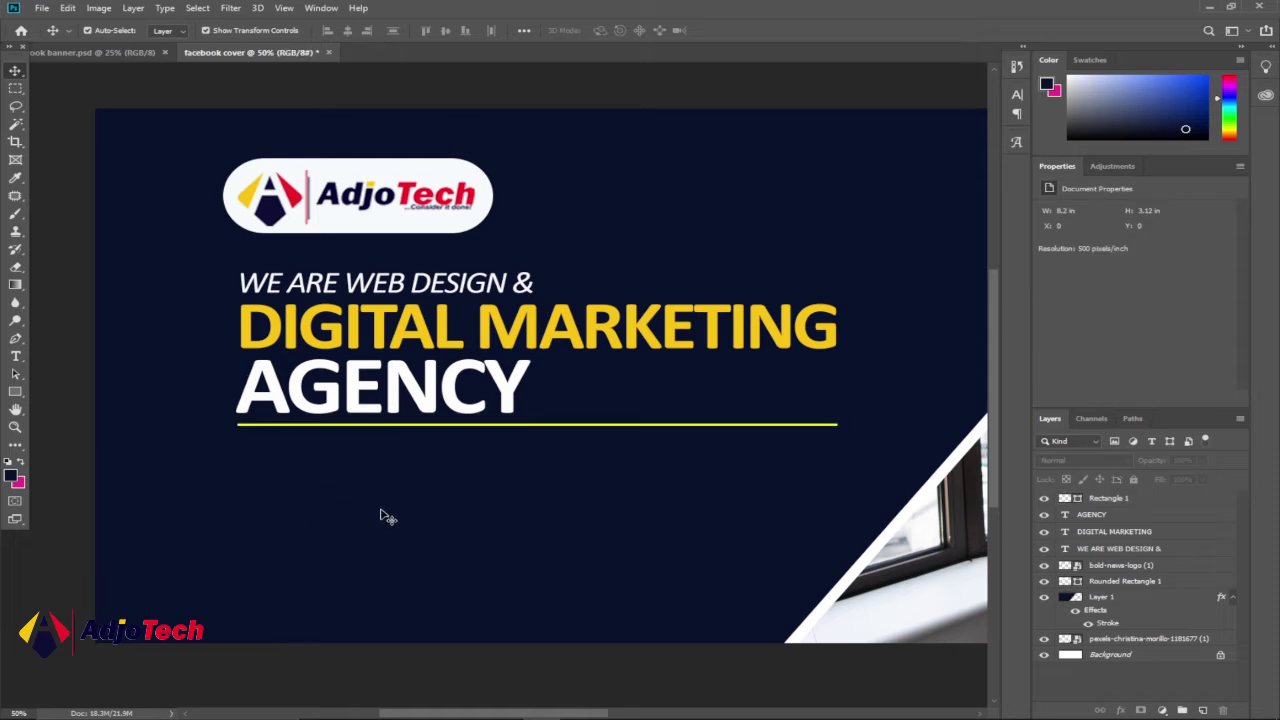
click(92, 52)
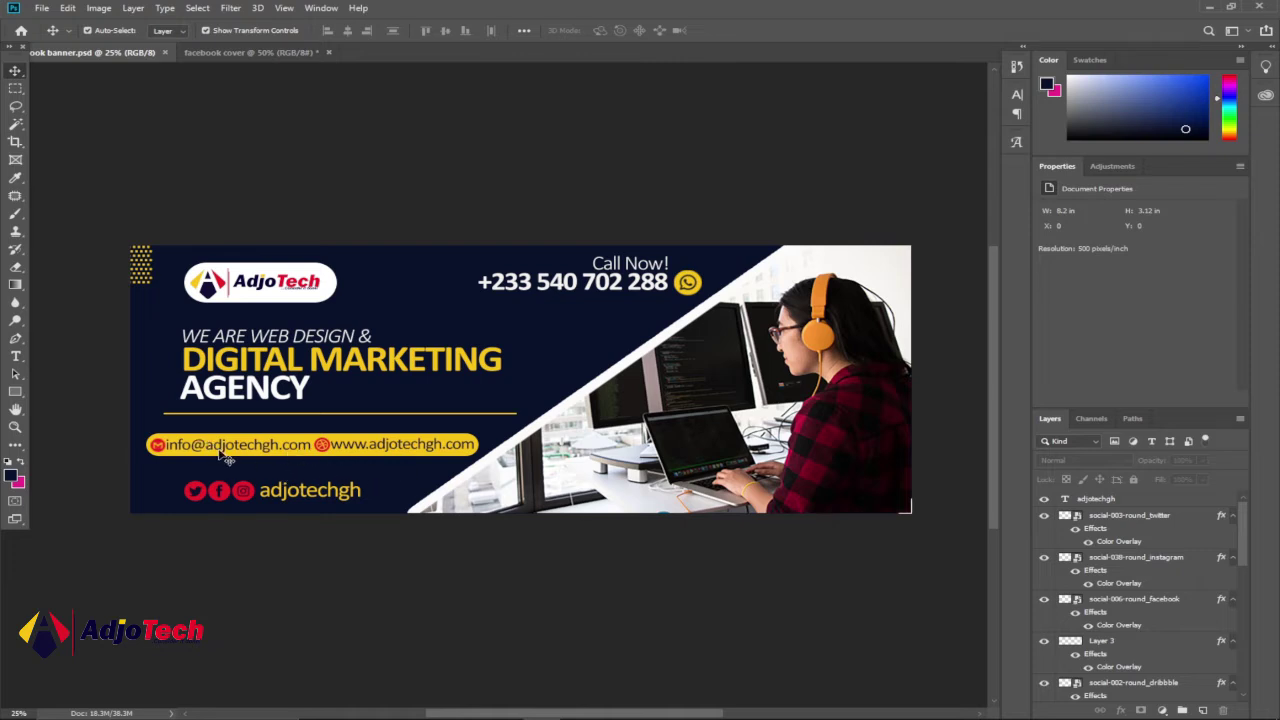
click(250, 55)
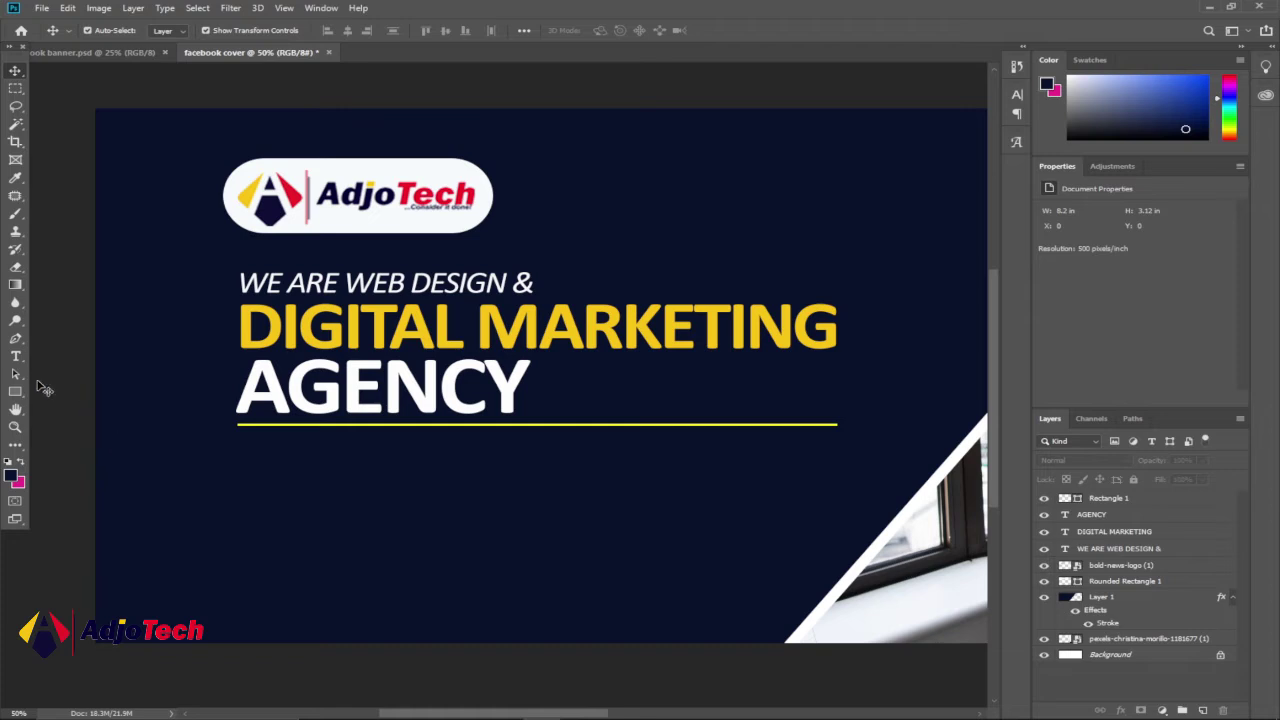
click(15, 356)
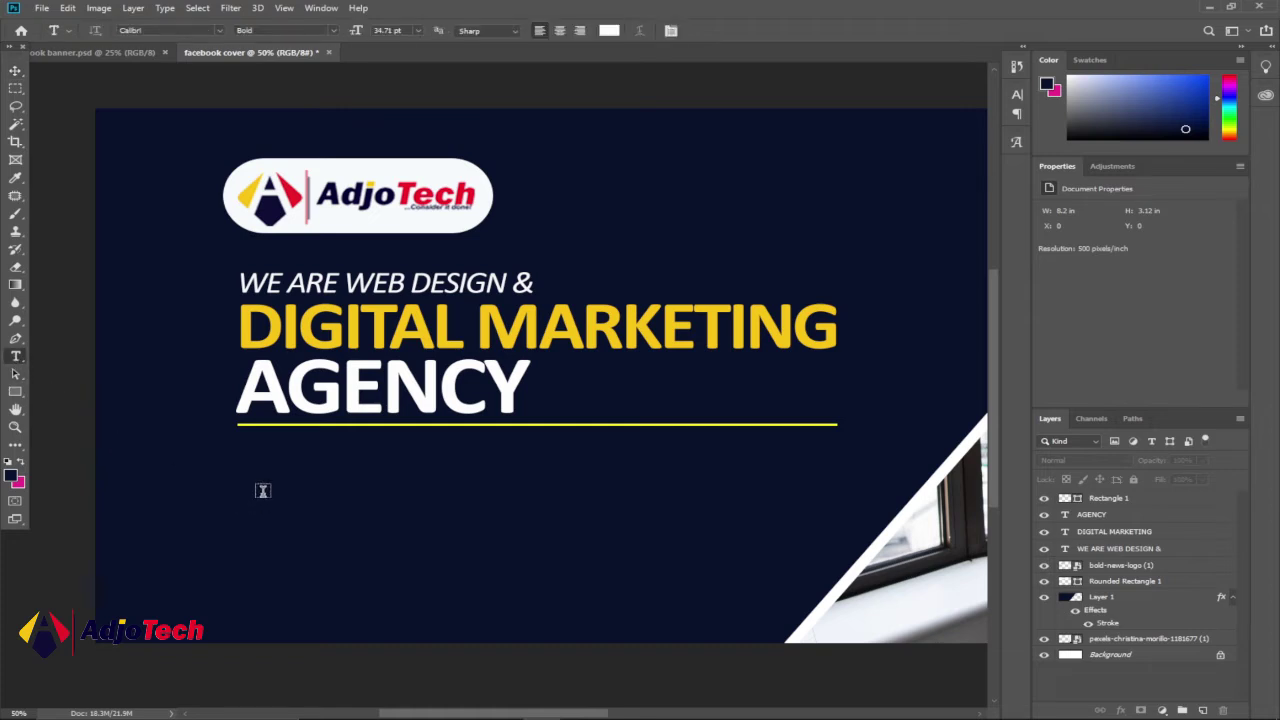
click(263, 491)
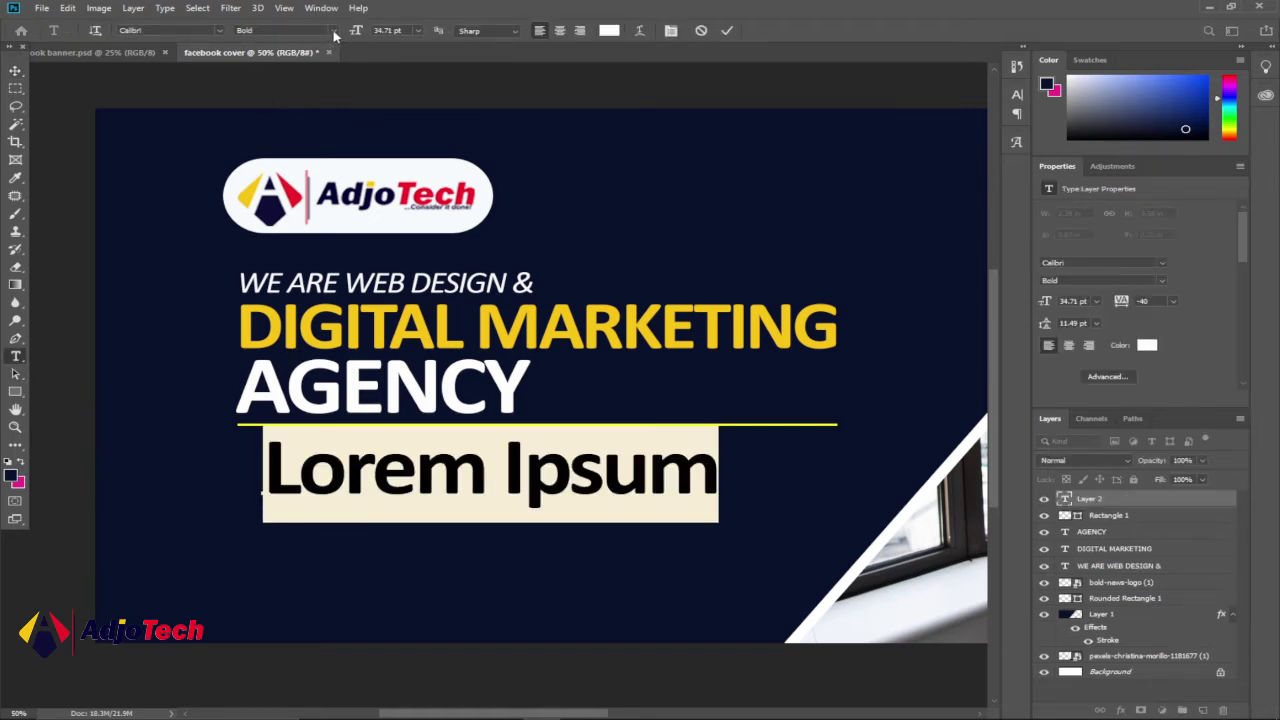
click(334, 33)
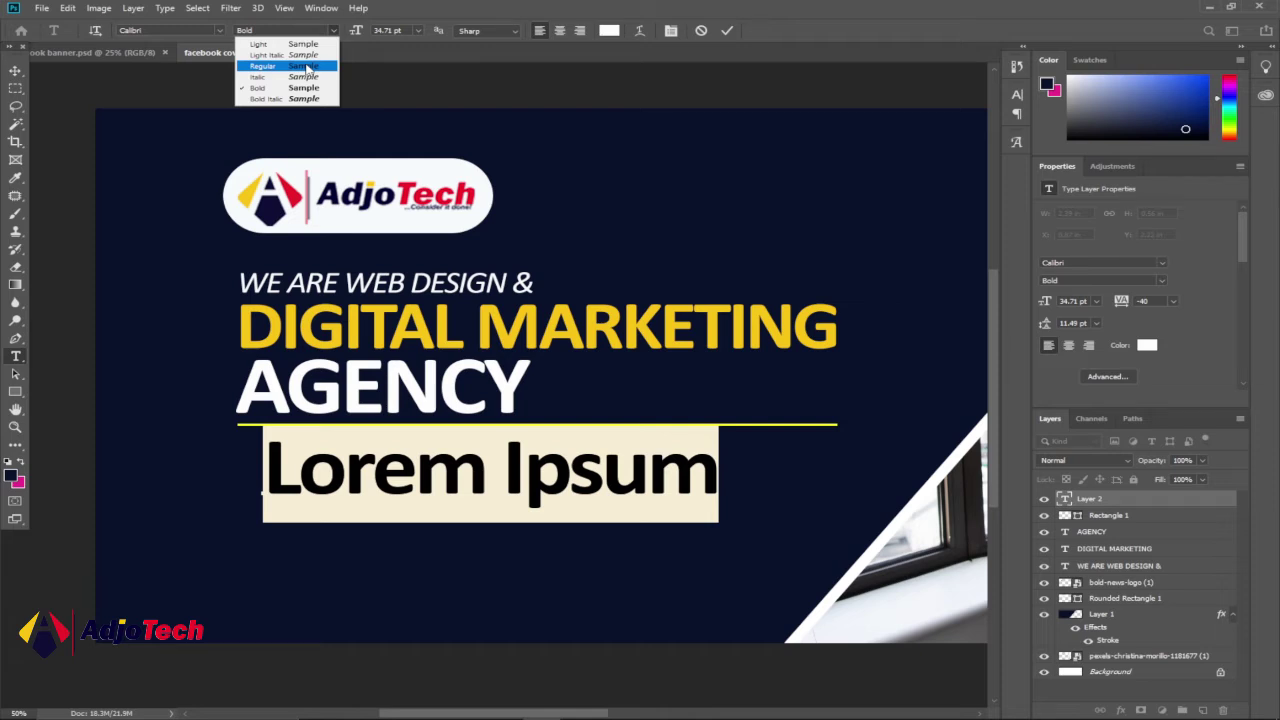
click(306, 66)
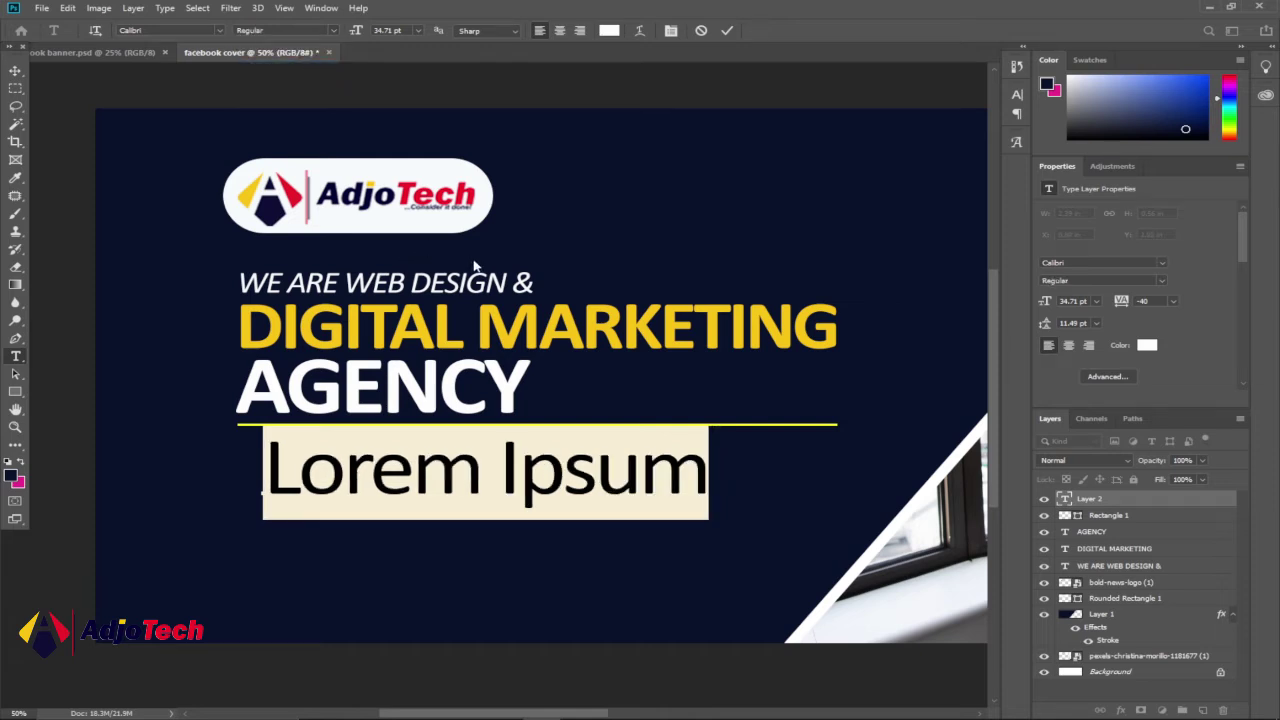
text(www.a)
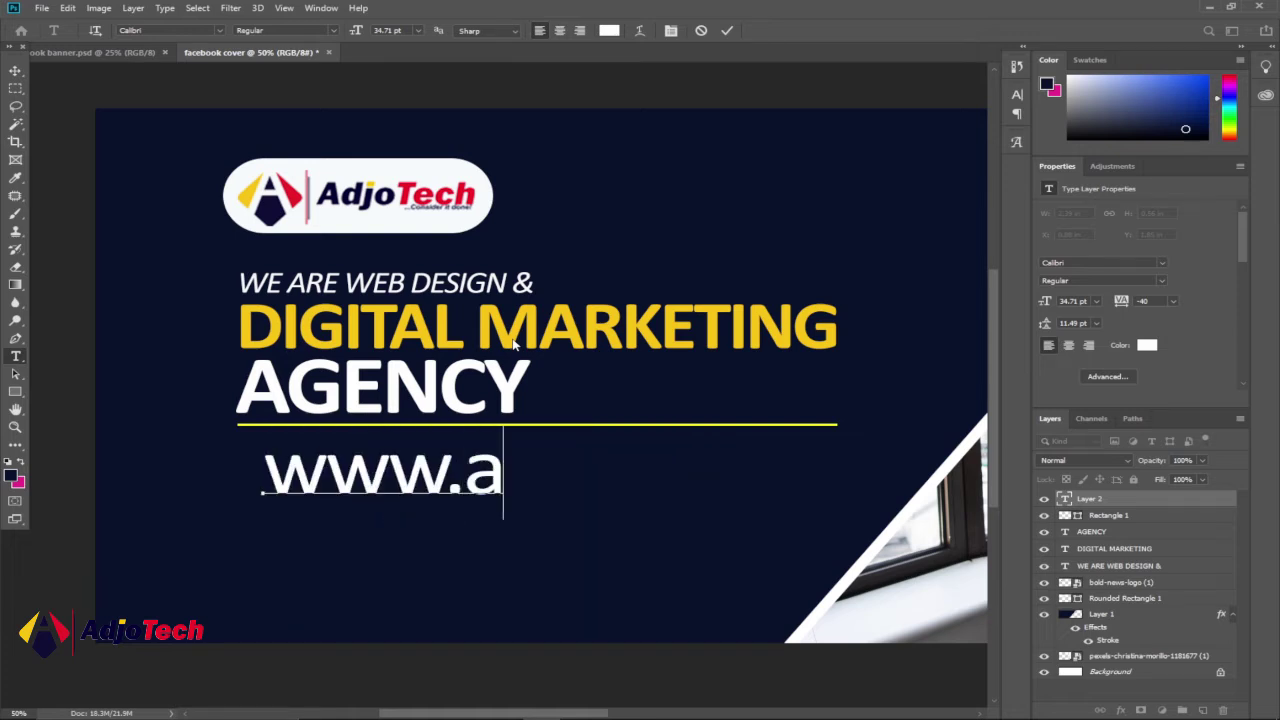
text(djotechgh.com)
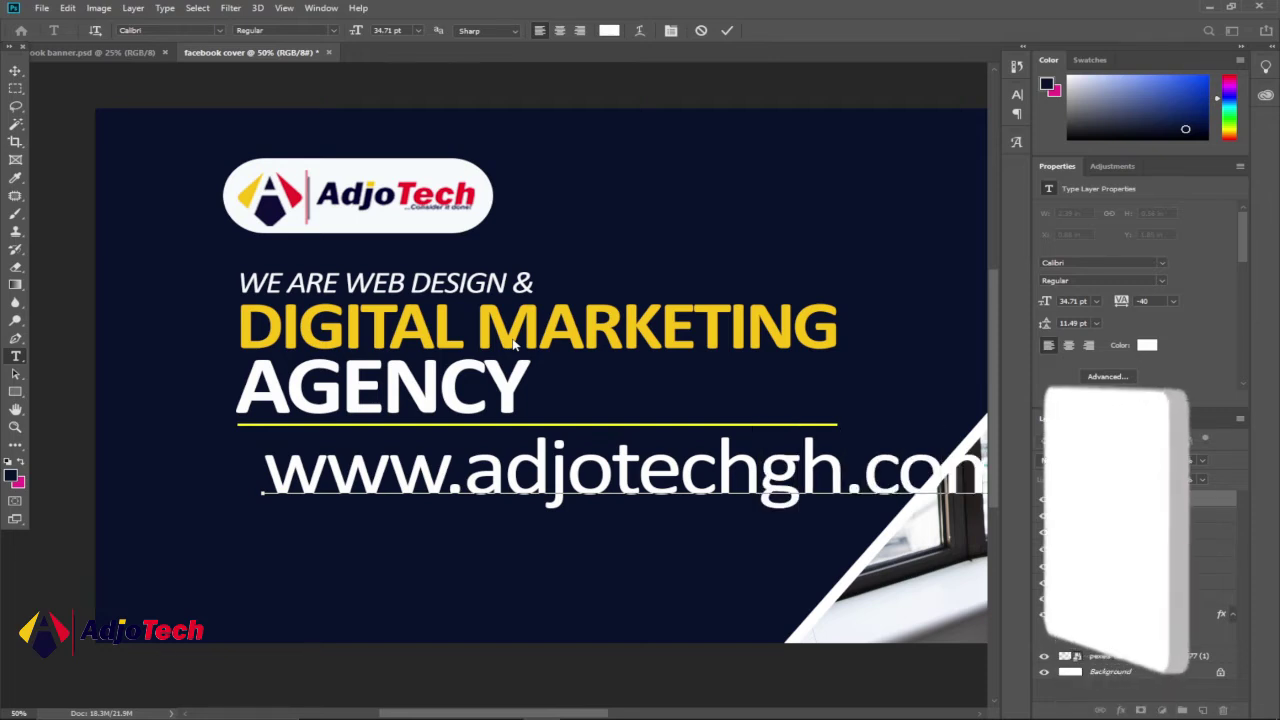
- Shrink the web address to 11.71 pt and move it just under the divider
key(ctrl+a)
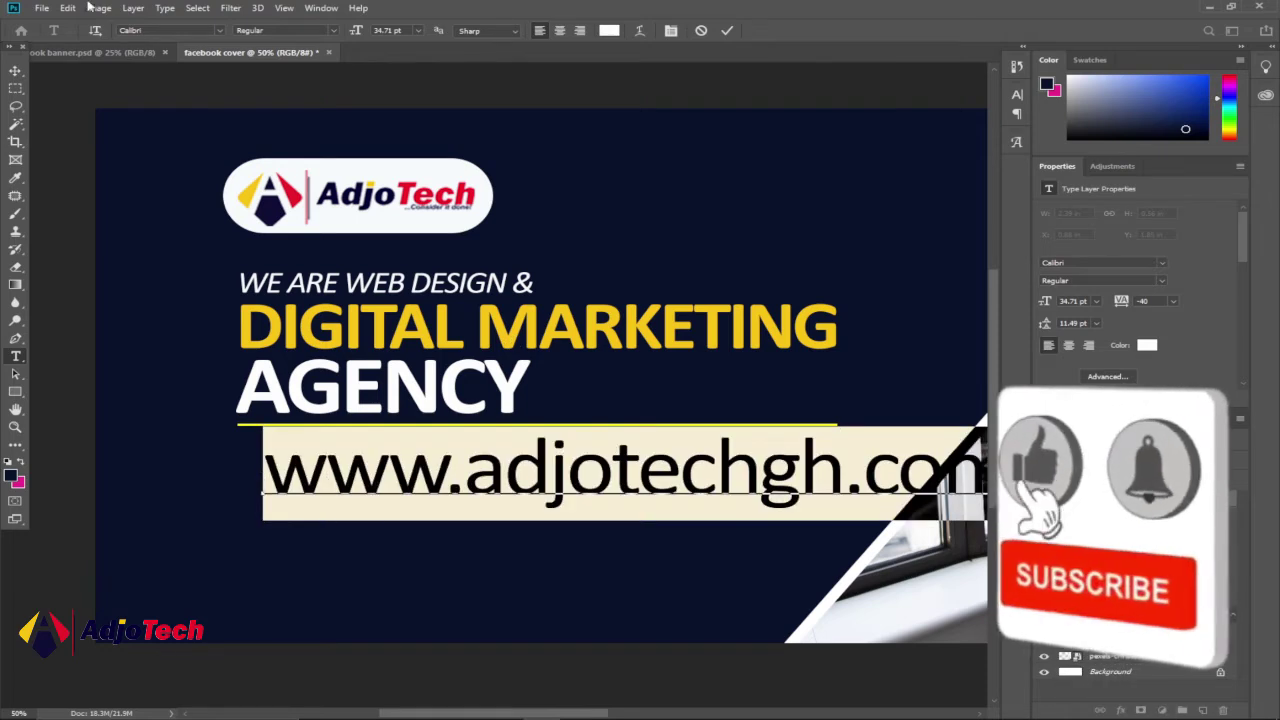
drag(360, 31, 343, 36)
click(16, 72)
drag(344, 490, 323, 482)
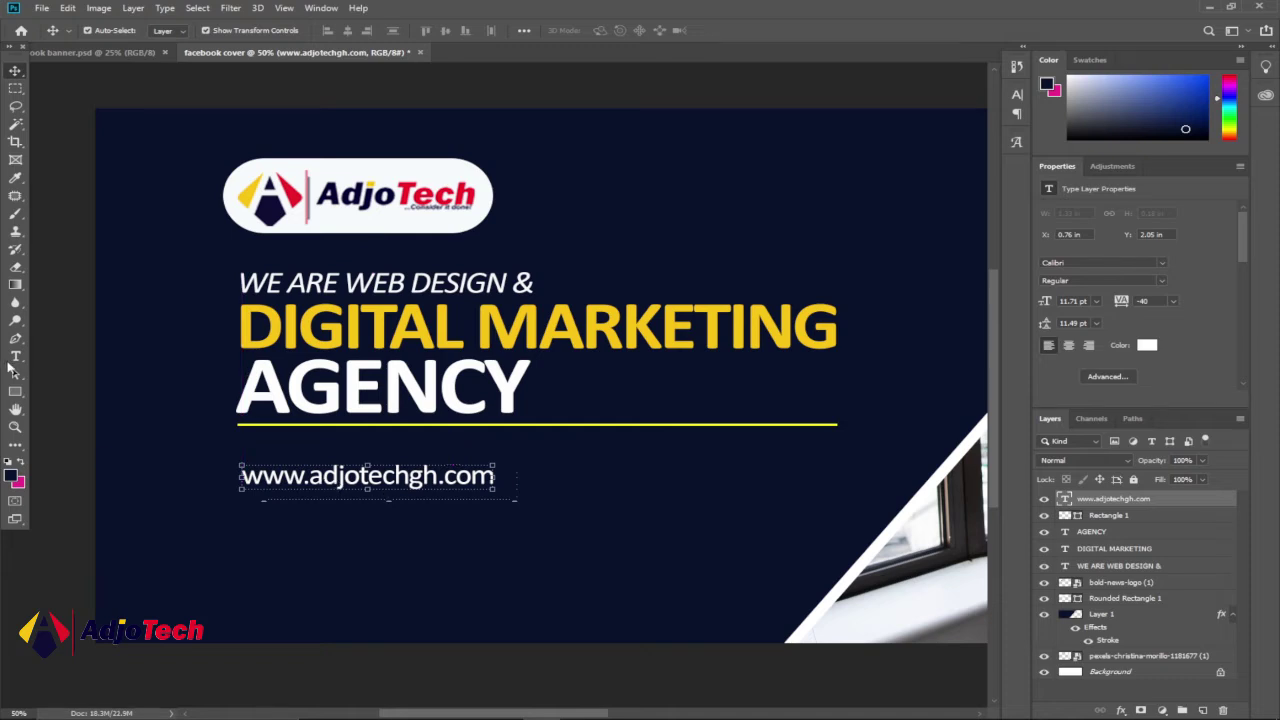
- Append the company e-mail address after the web address and nudge the contact line right
click(15, 358)
click(493, 477)
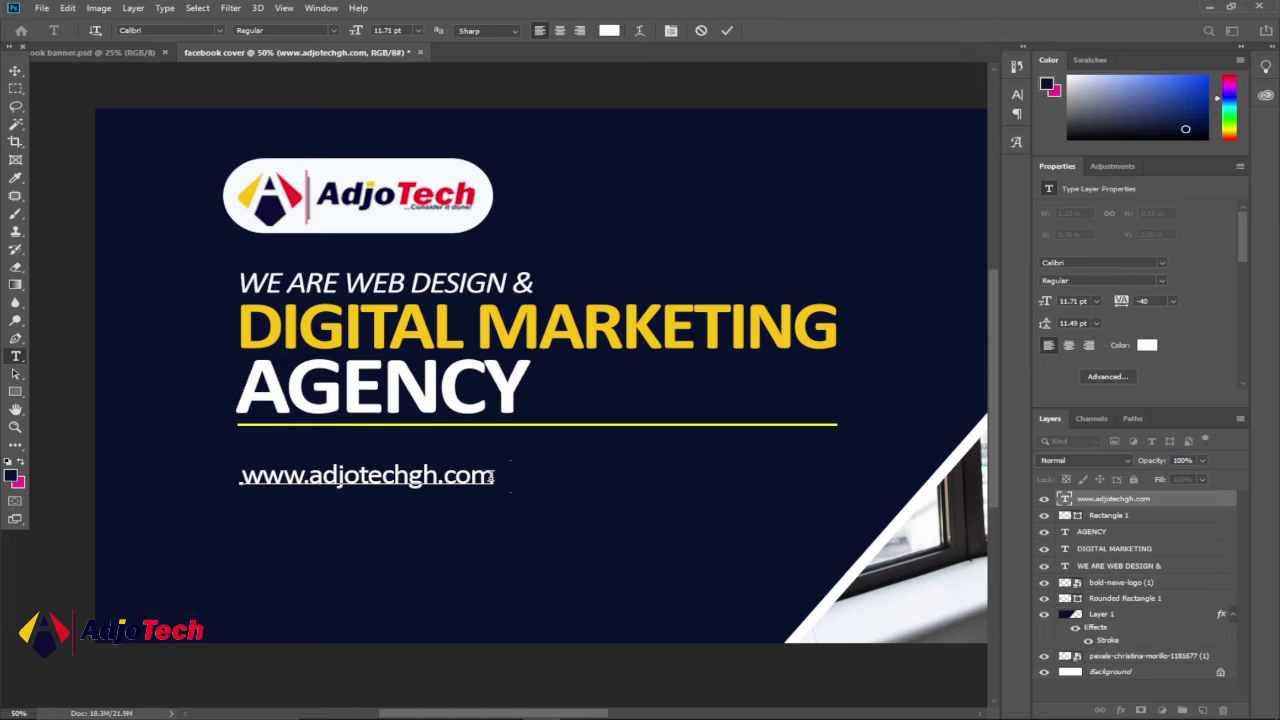
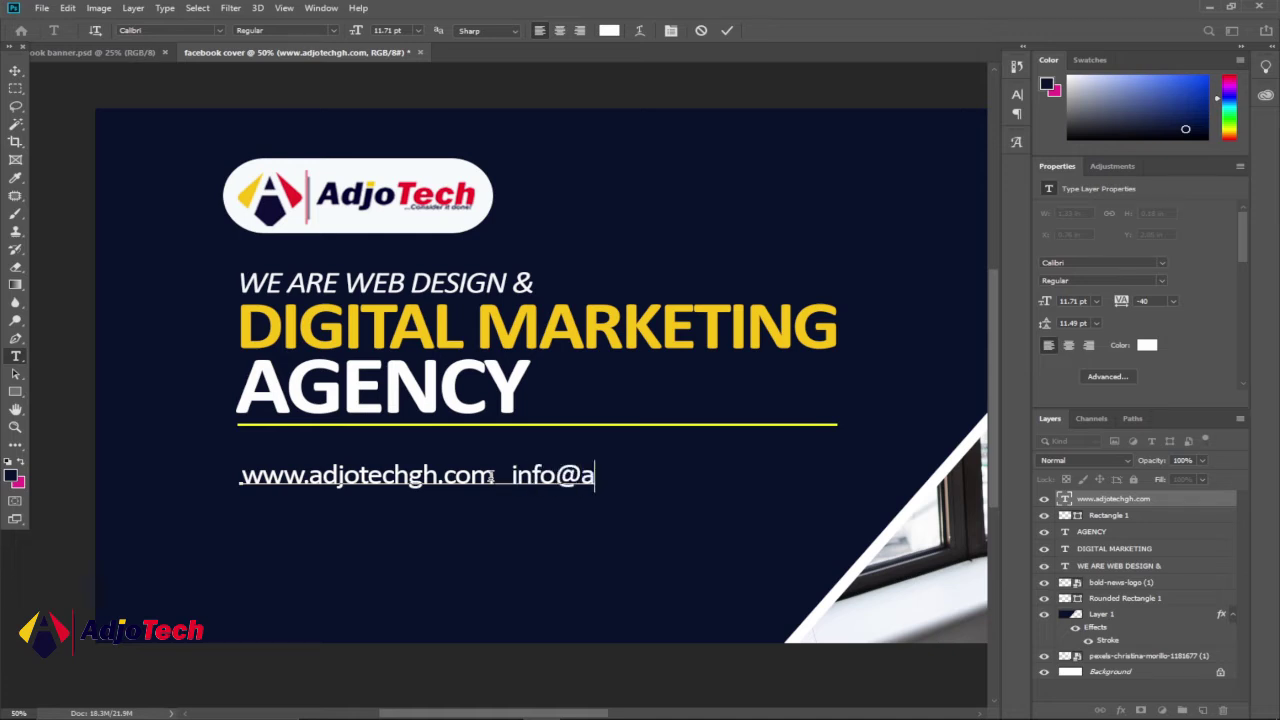
click(495, 477)
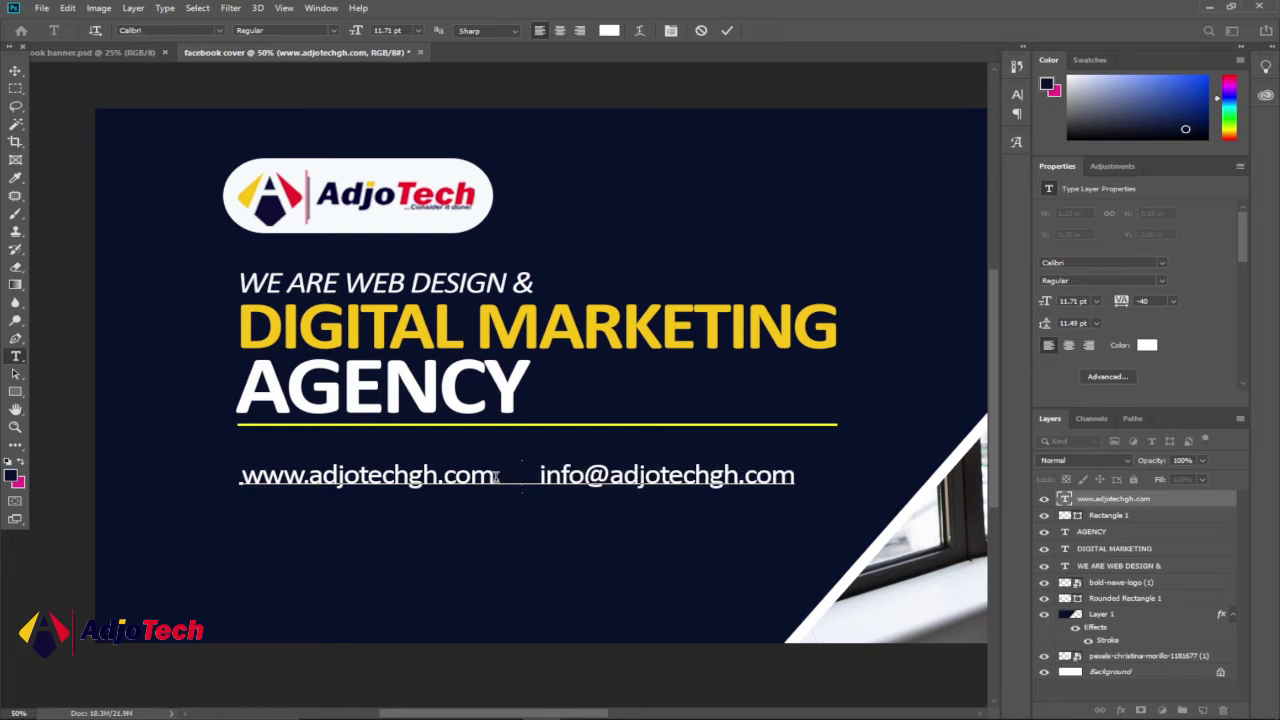
click(15, 70)
drag(294, 478, 295, 479)
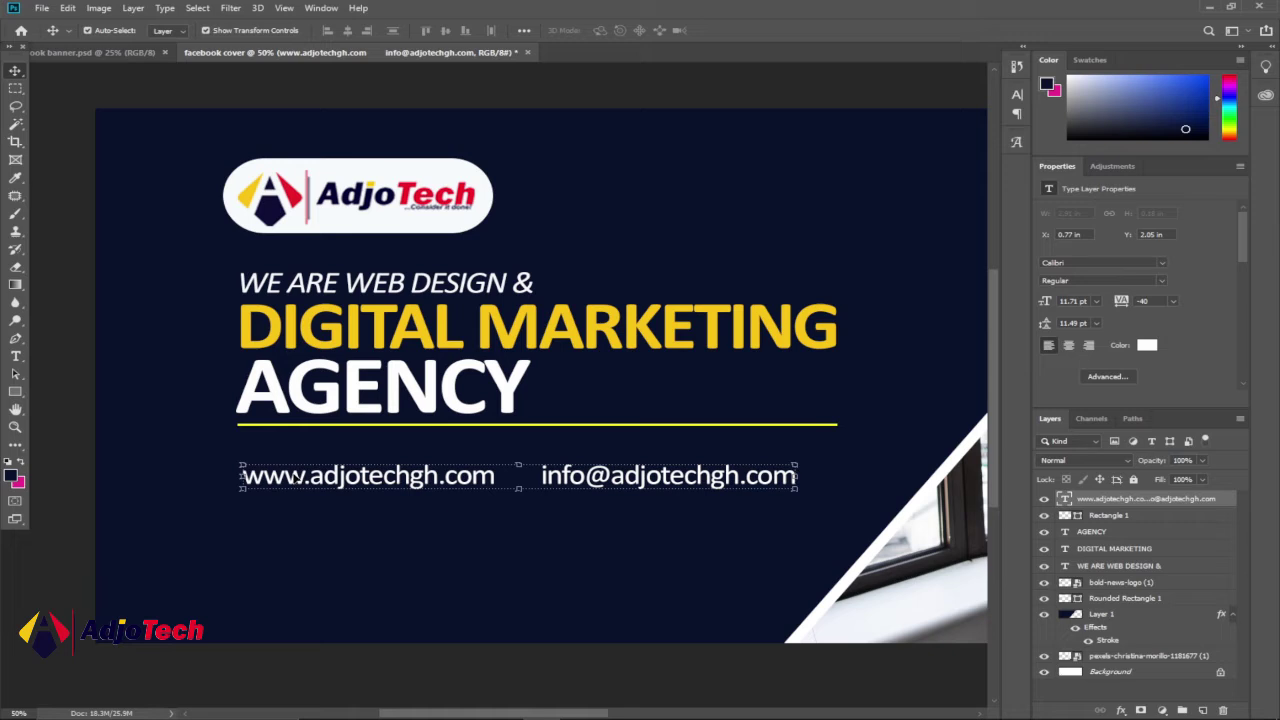
click(78, 51)
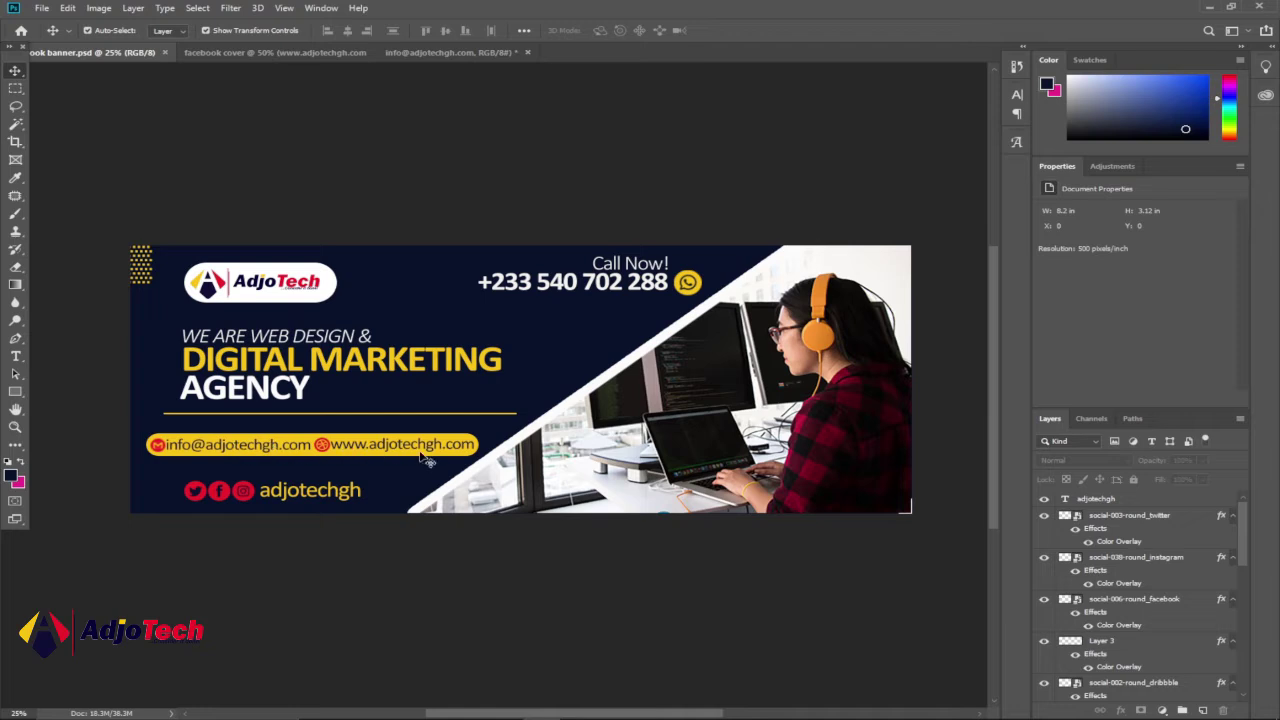
- Draw a yellow 1624 × 91 px rounded-rectangle bar over the cover's contact line
click(303, 53)
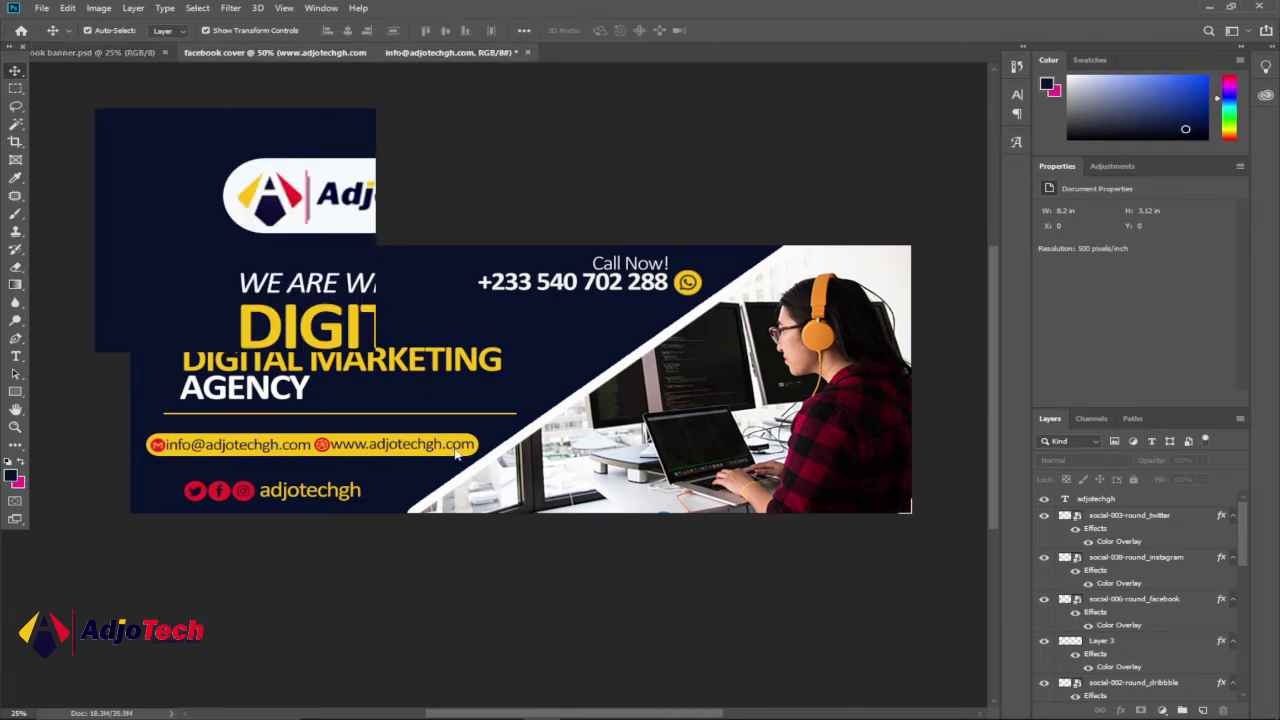
click(16, 391)
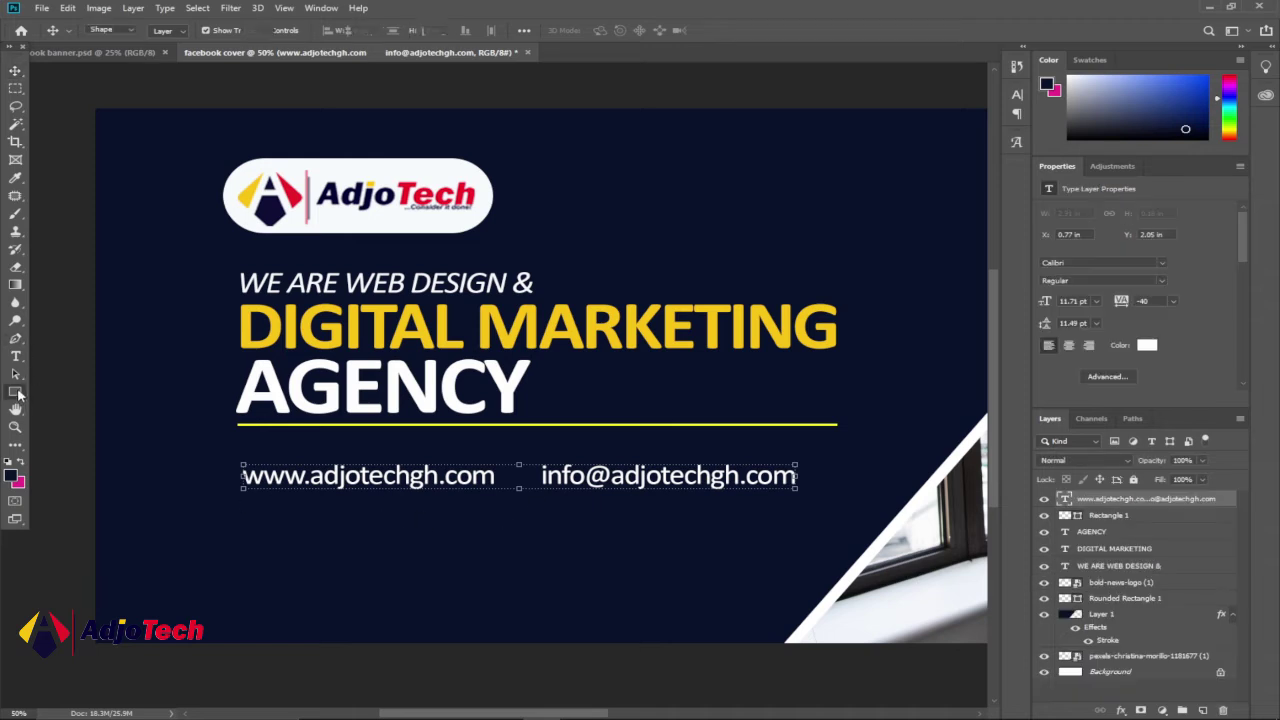
click(72, 405)
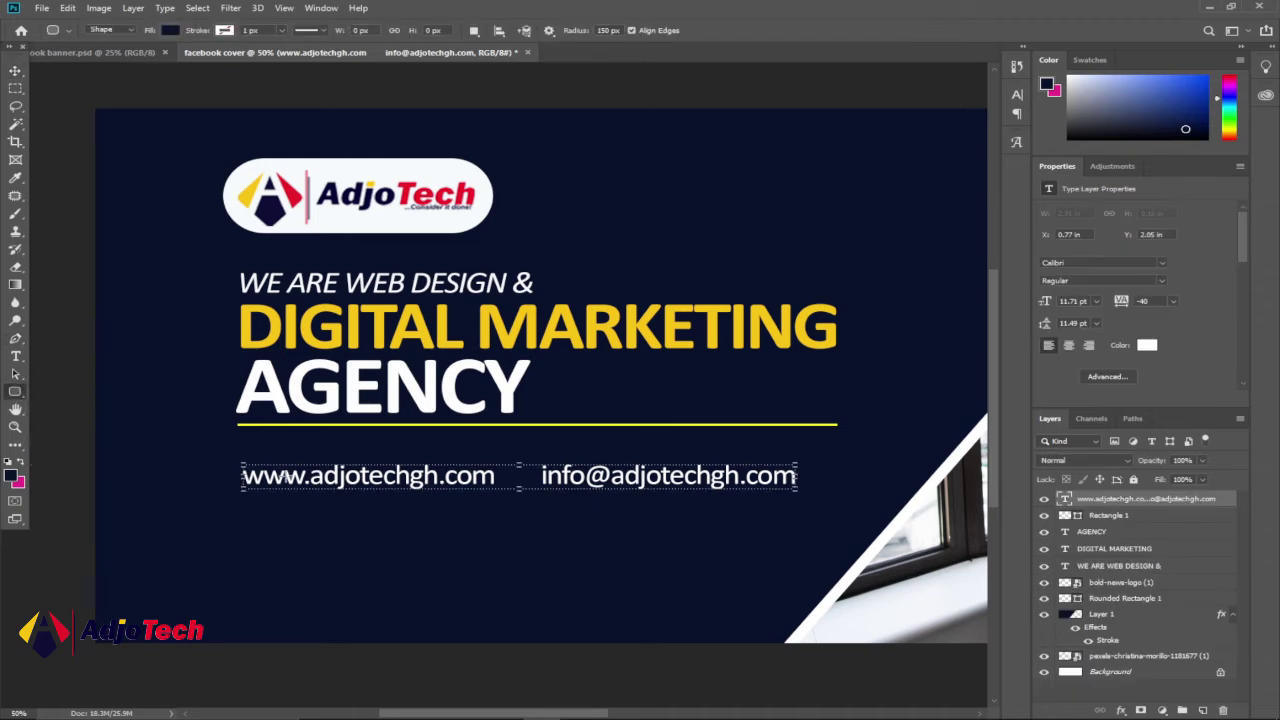
drag(234, 461, 850, 490)
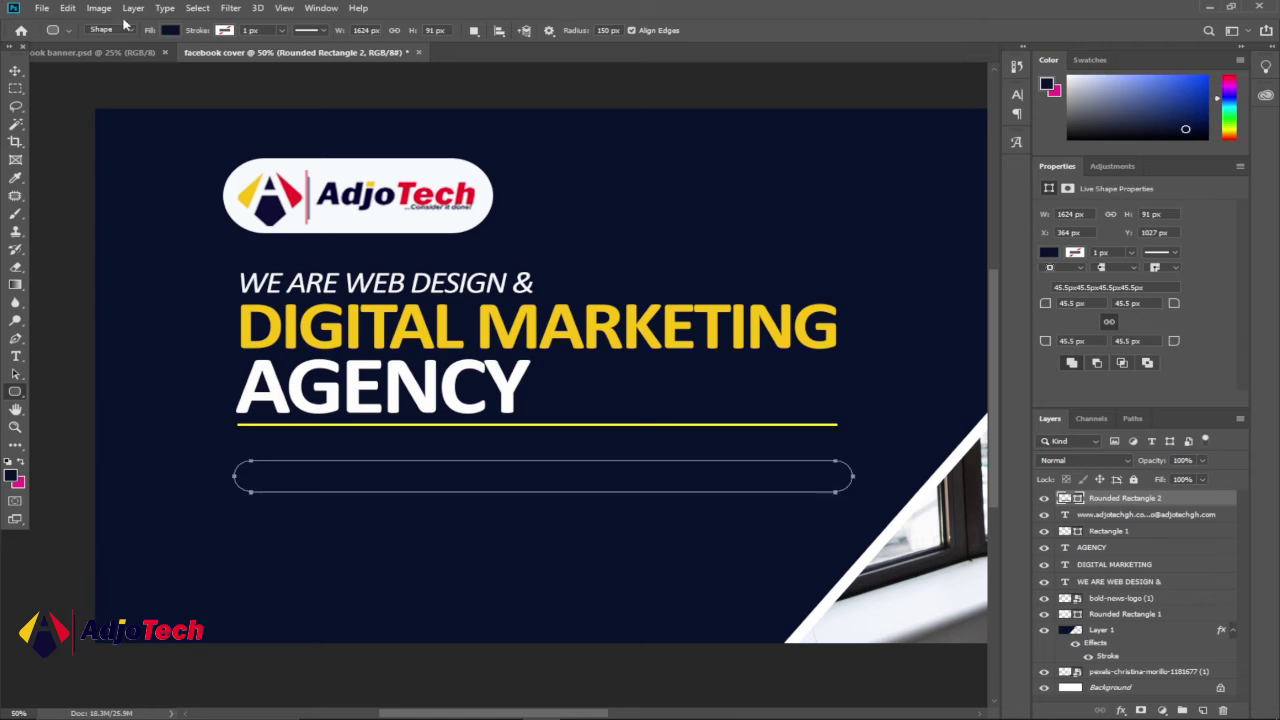
click(170, 32)
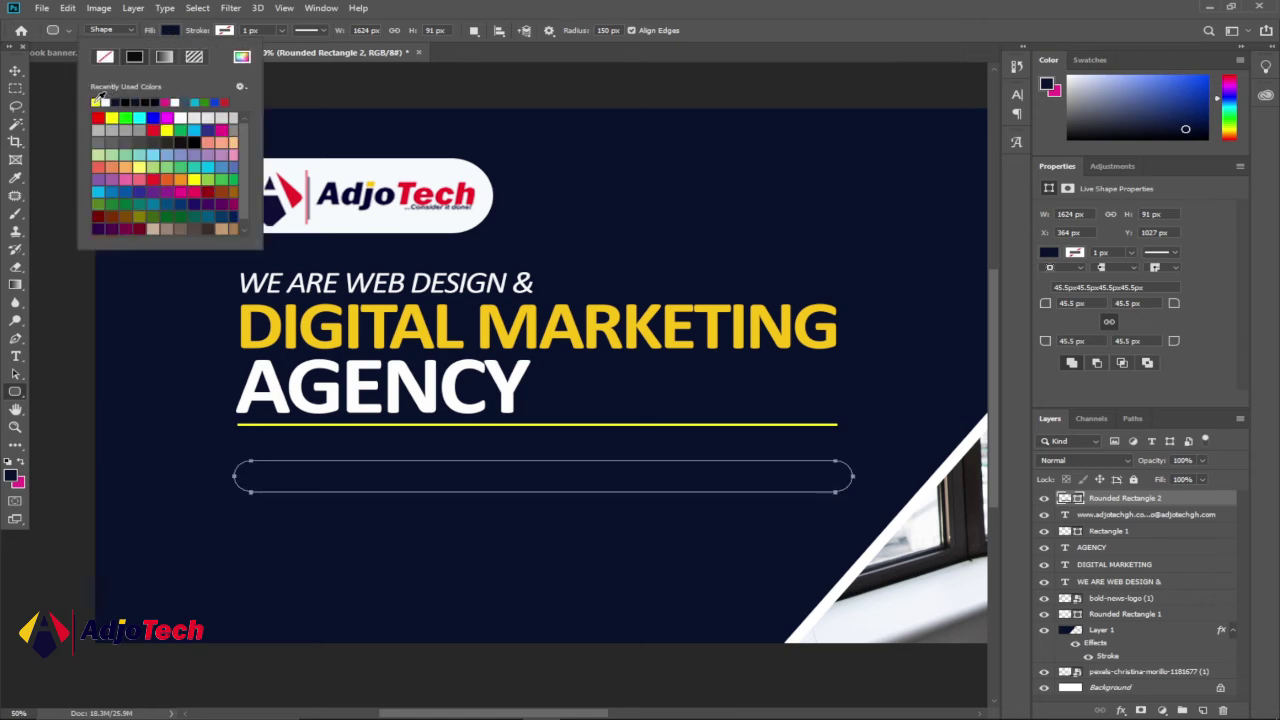
click(97, 101)
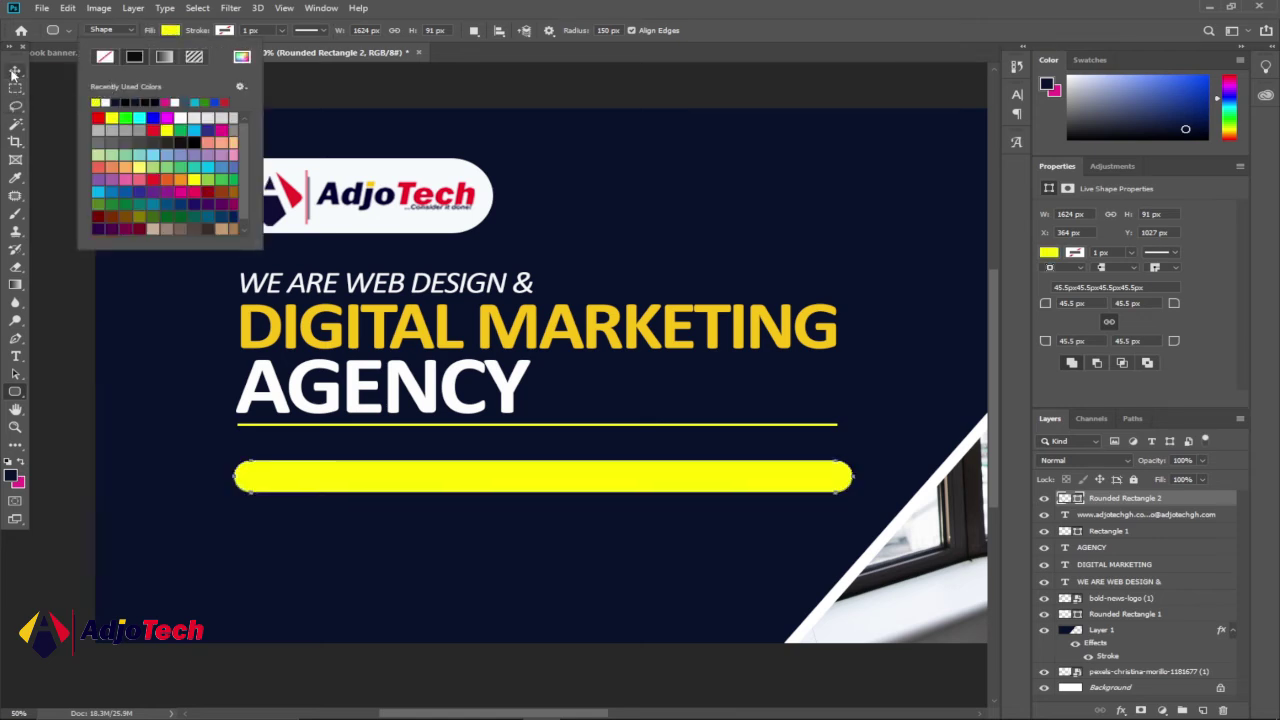
click(15, 72)
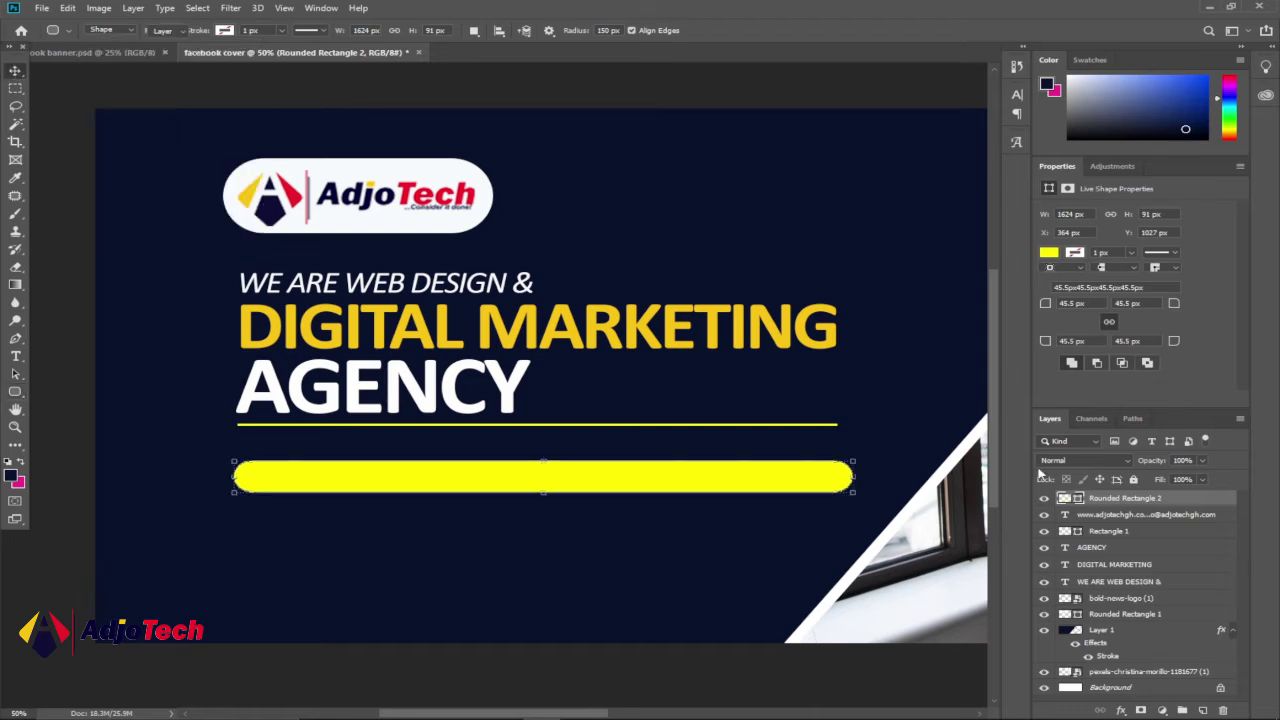
- Tint the bar with a gold d79b0c Color Overlay and move it below the contact text layer
double_click(1203, 500)
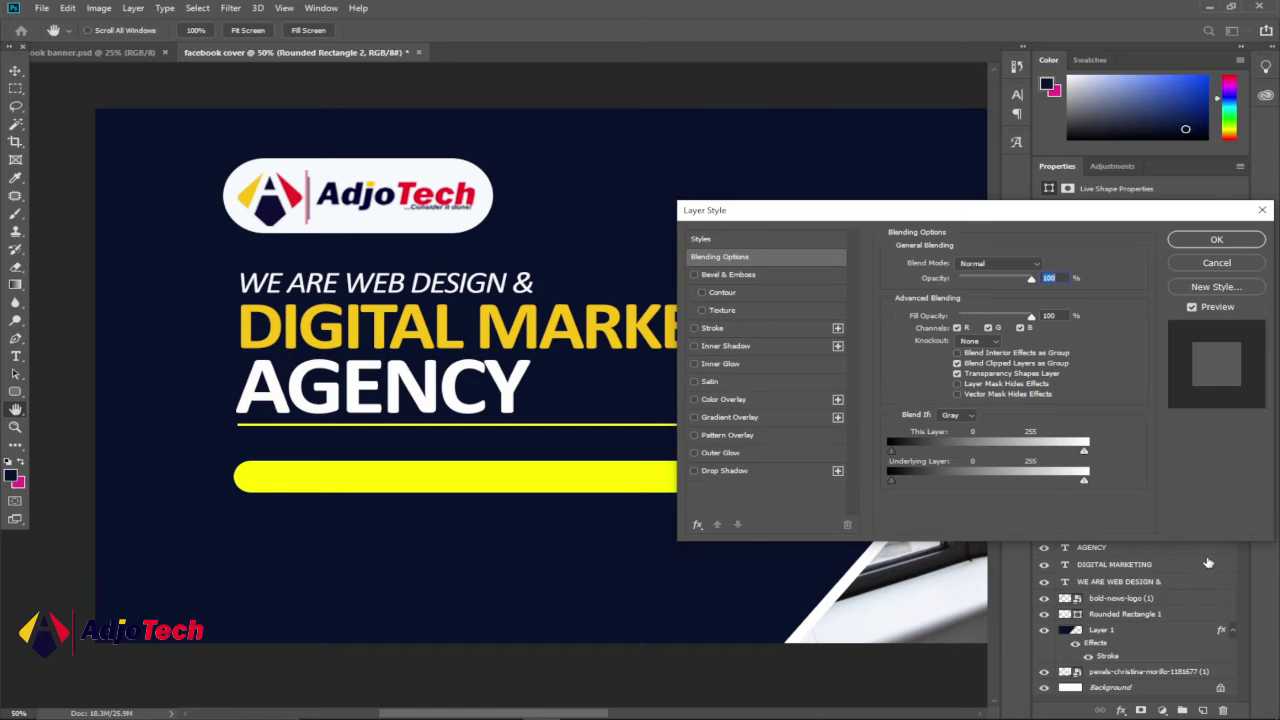
click(729, 399)
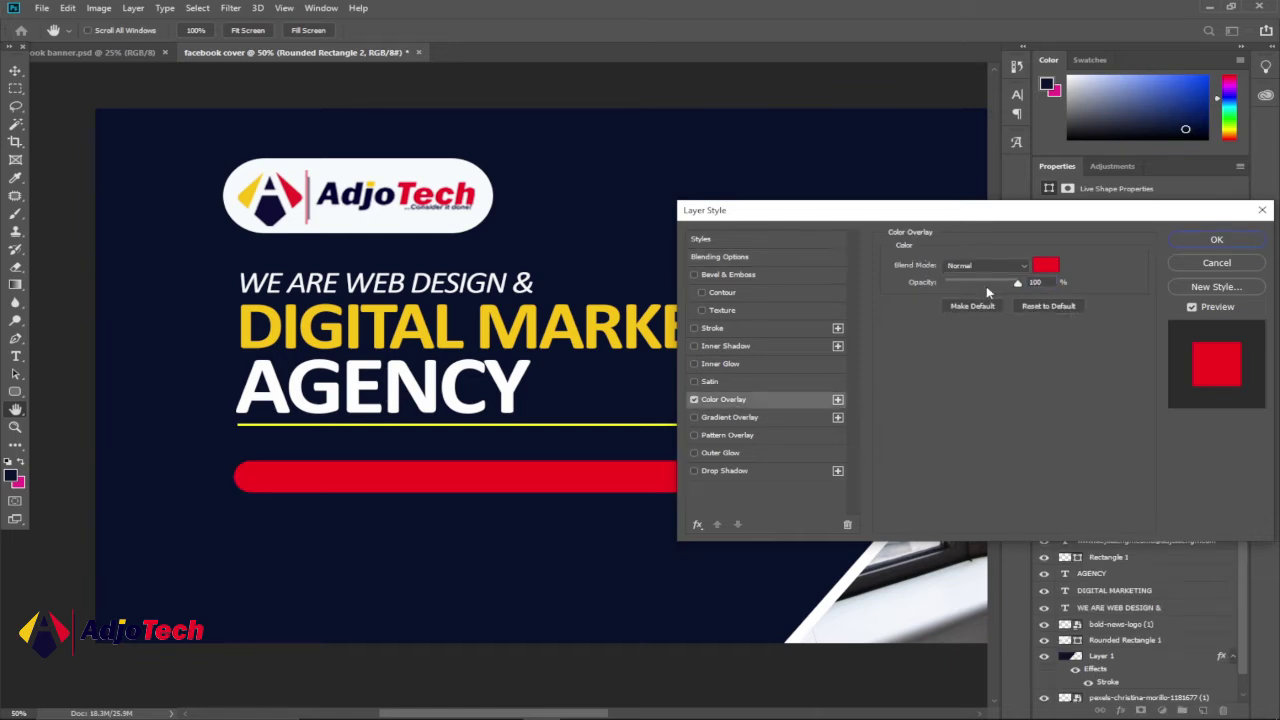
click(1044, 266)
click(1082, 632)
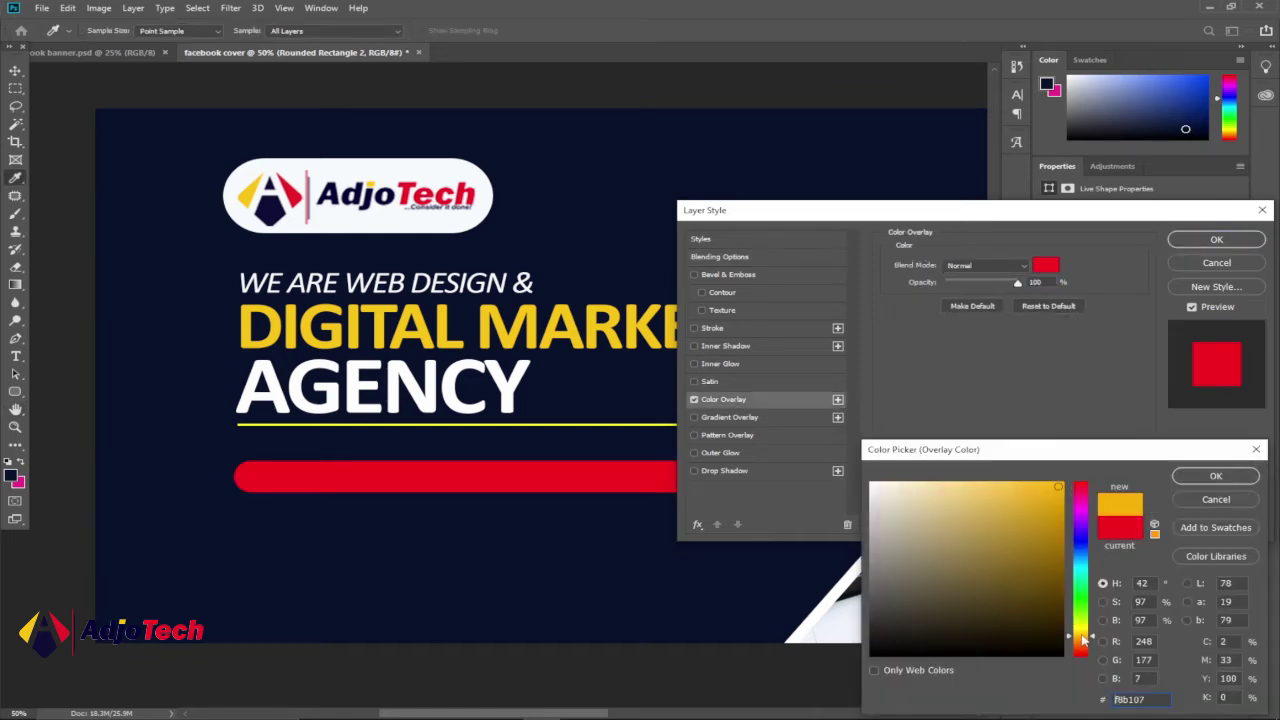
click(1053, 509)
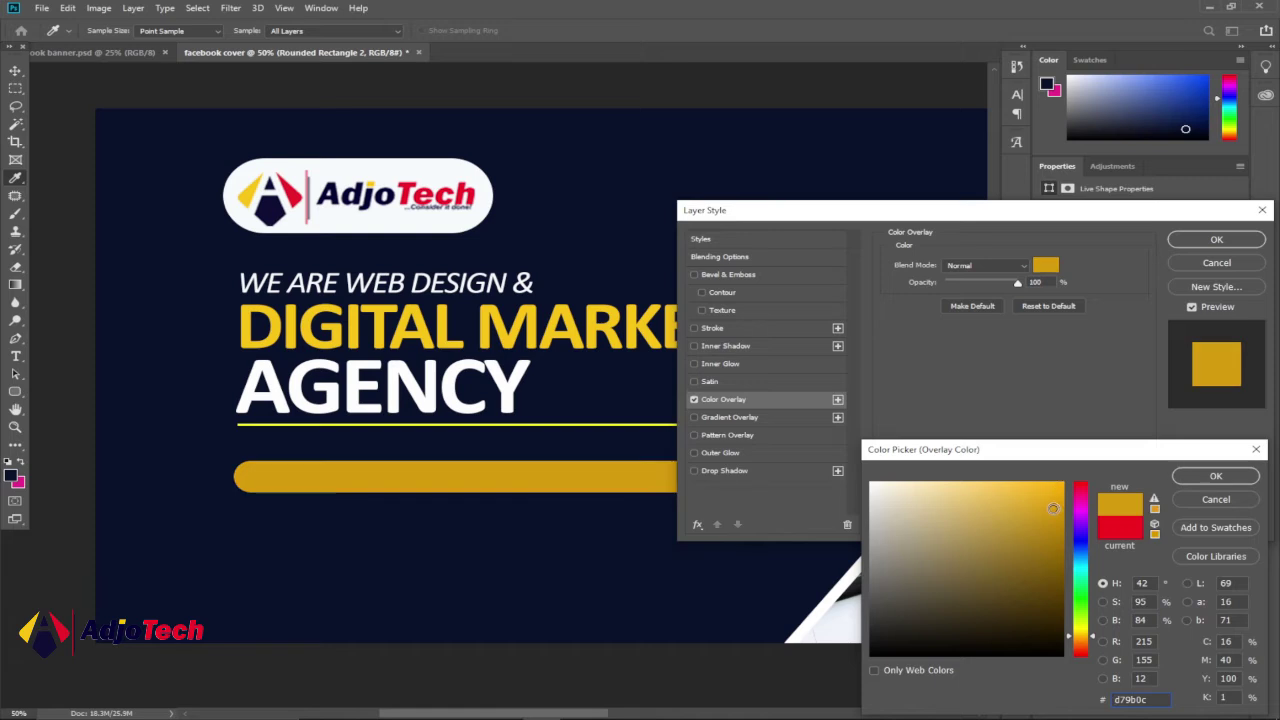
click(1203, 476)
click(1190, 243)
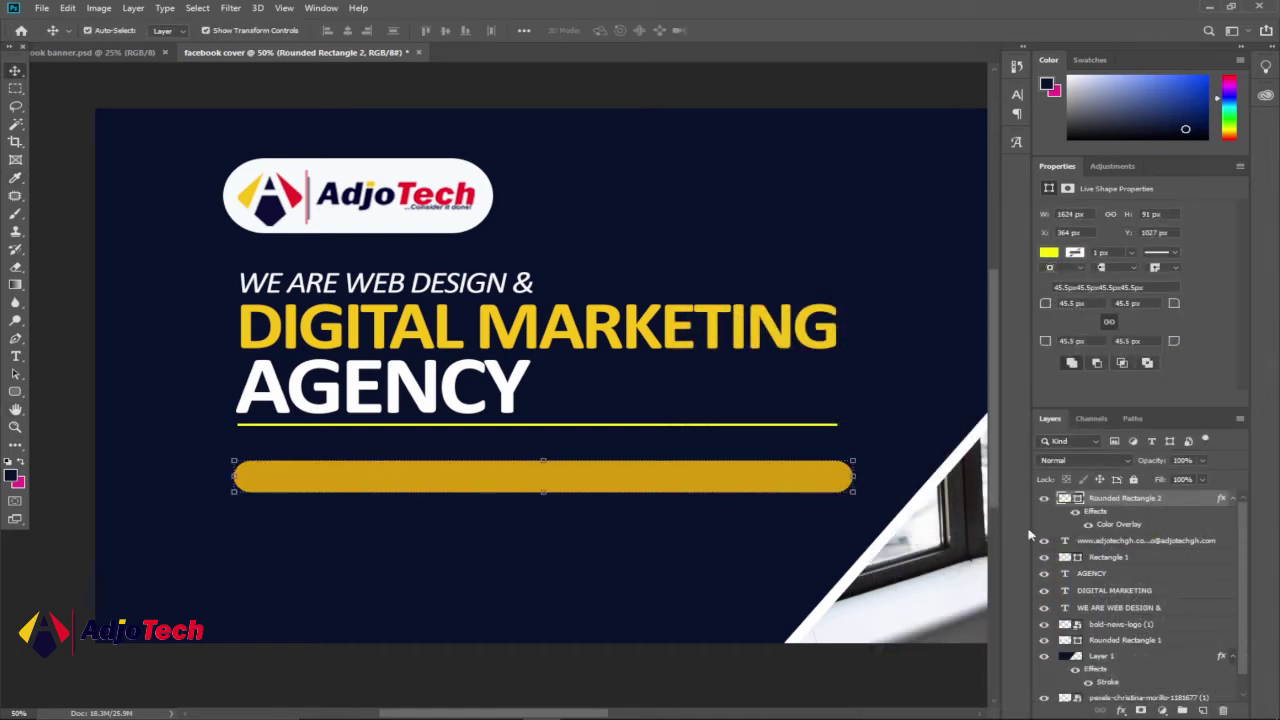
drag(1188, 500, 1189, 549)
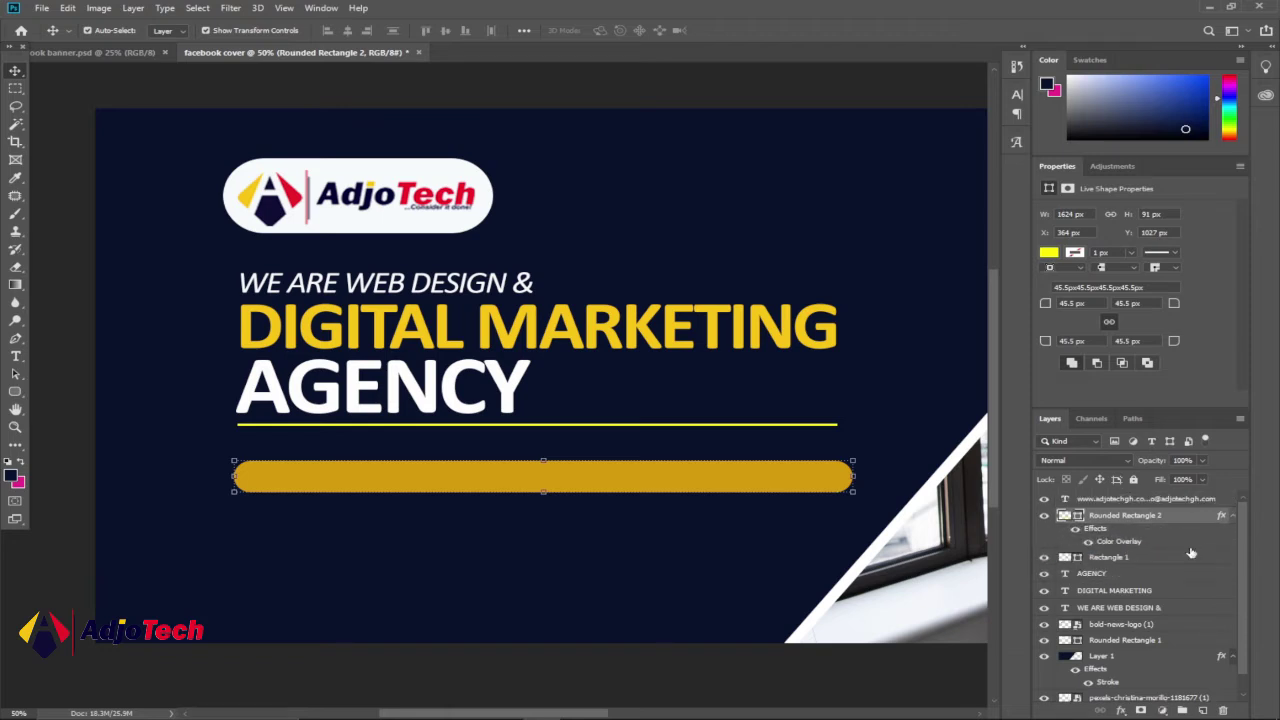
- Nudge the web and e-mail text layer three steps to the right
click(412, 476)
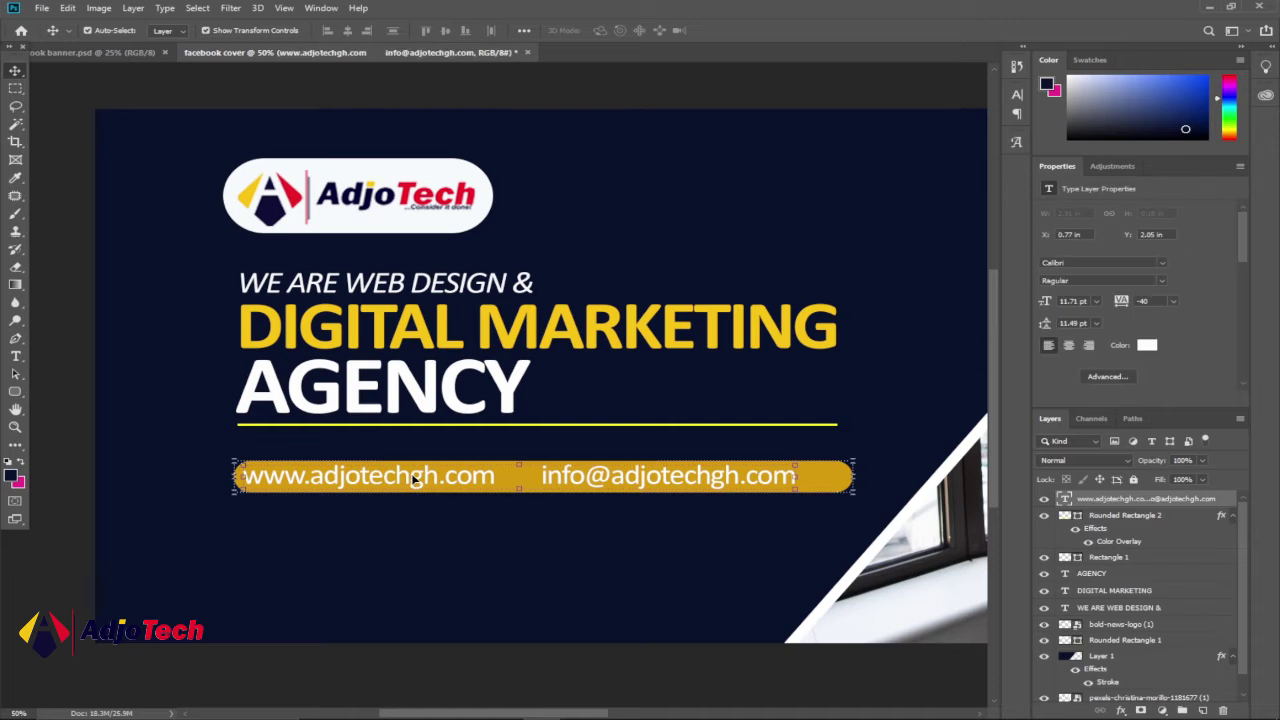
key(Right)
key(Right)
key(Right)
key(Right)
key(Right)
key(Right)
key(Right)
key(Right)
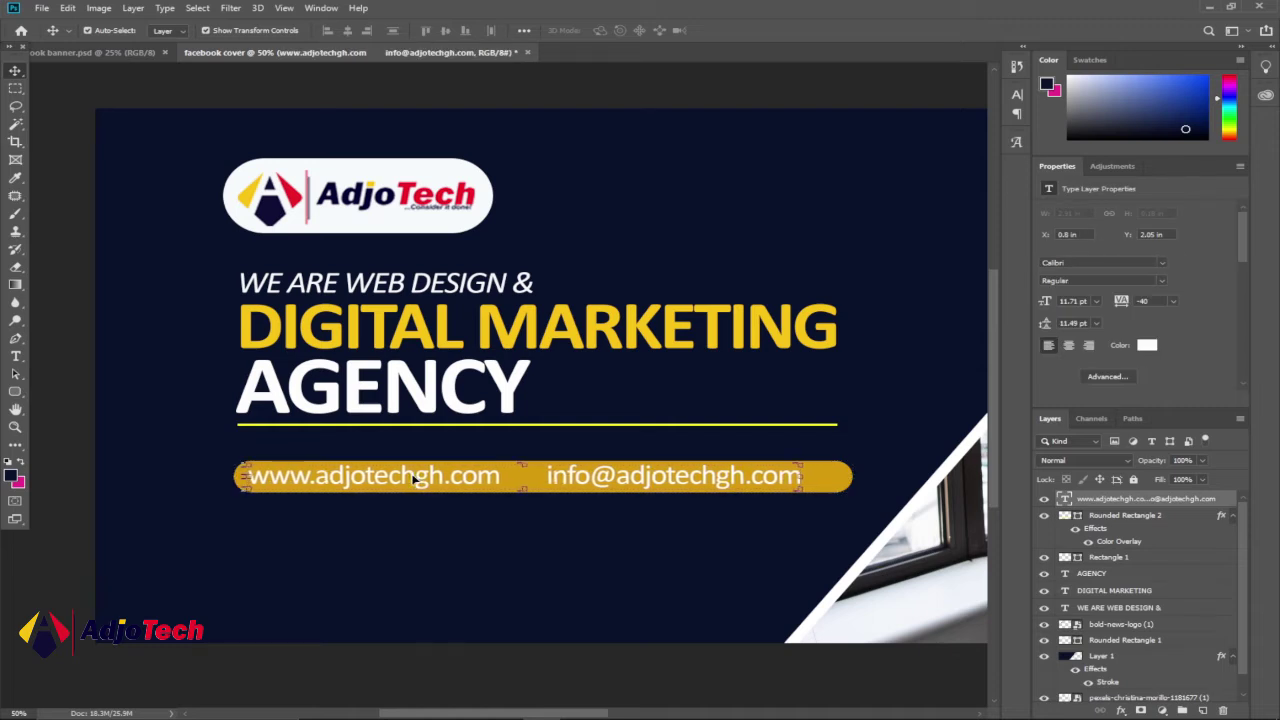
key(Right)
key(Right)
key(Right)
key(Right)
key(Right)
key(Right)
key(Right)
key(Right)
key(Right)
key(Right)
key(Right)
key(Right)
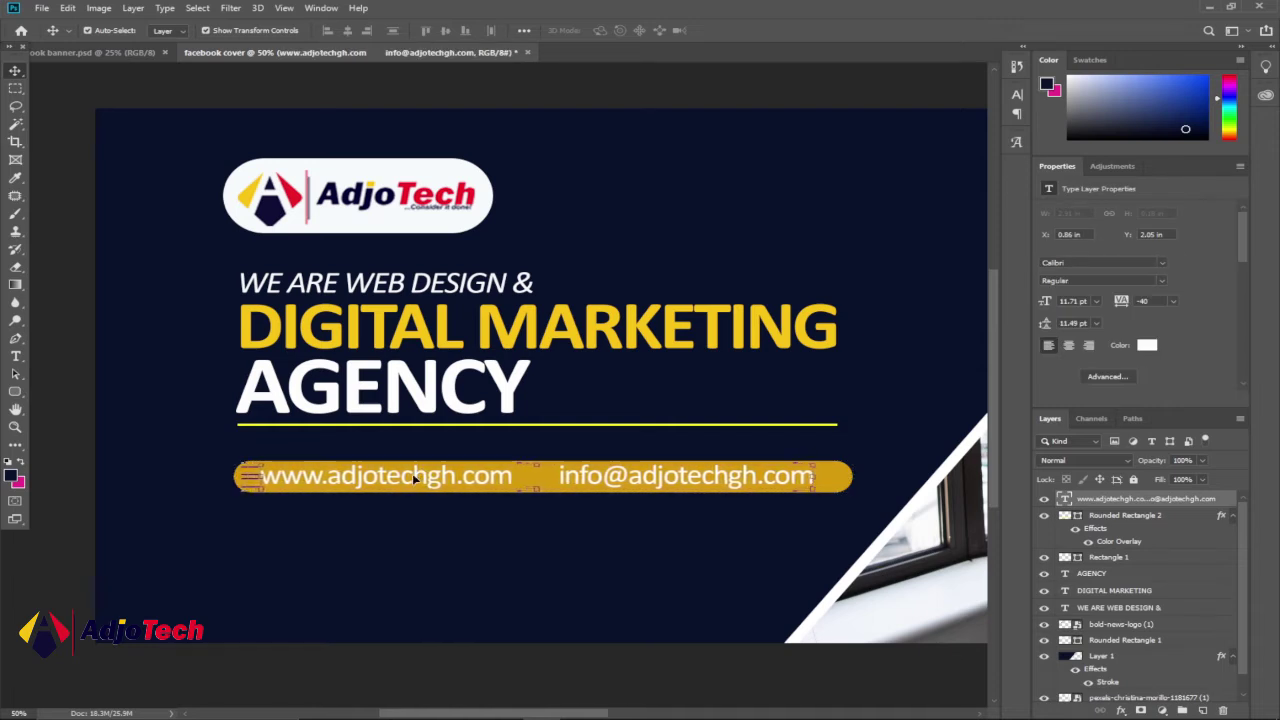
key(Right)
key(Right)
key(Right)
key(Right)
key(Right)
key(Right)
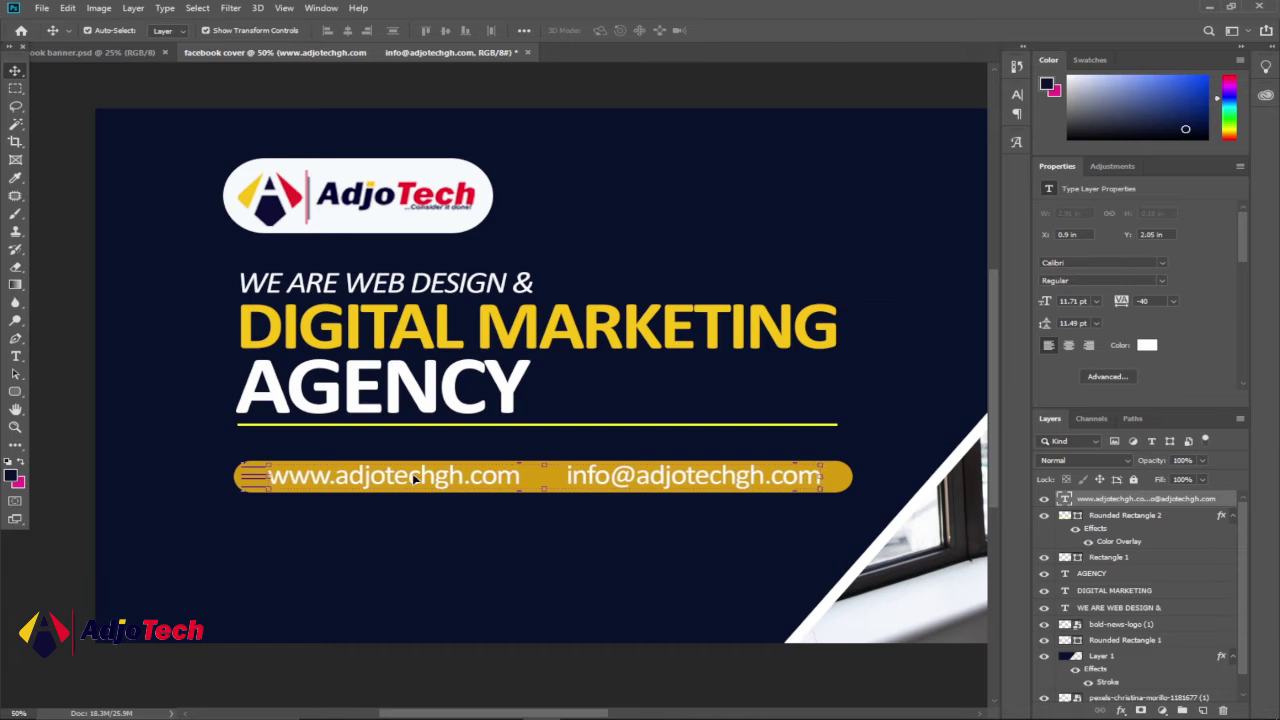
- Recolour the whole contact line to the dark navy 07112b background colour
click(15, 356)
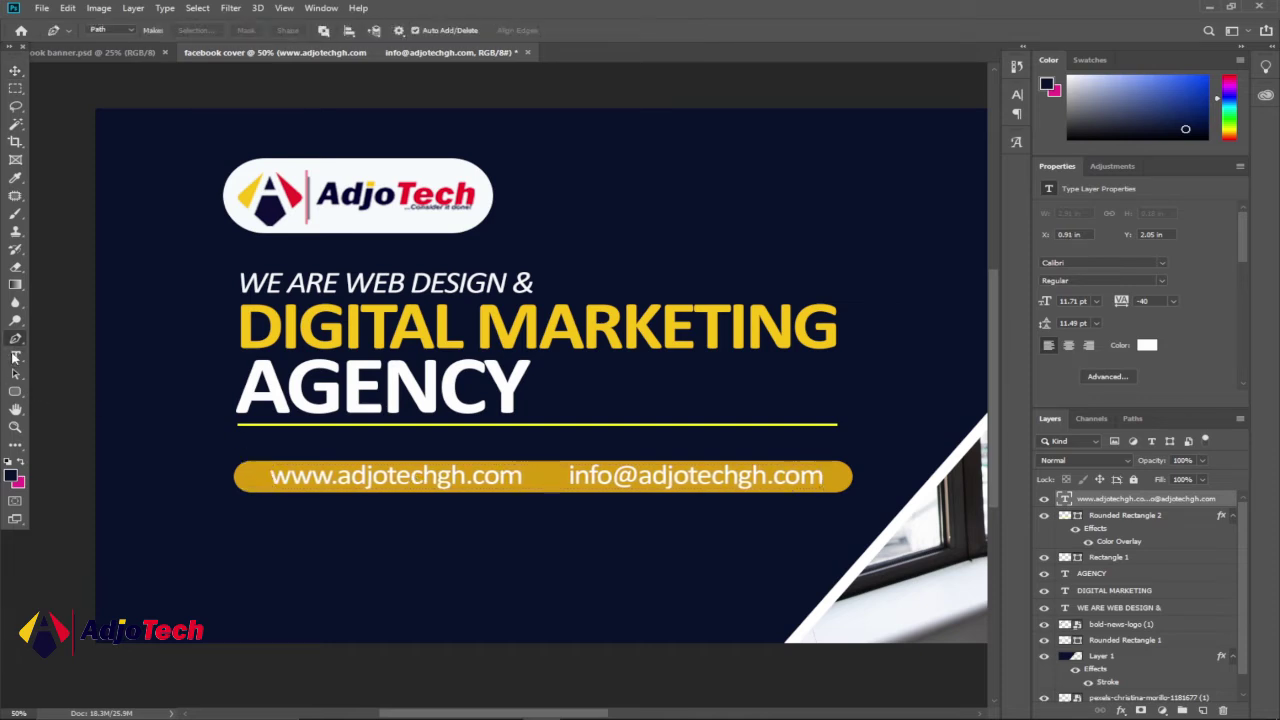
click(401, 478)
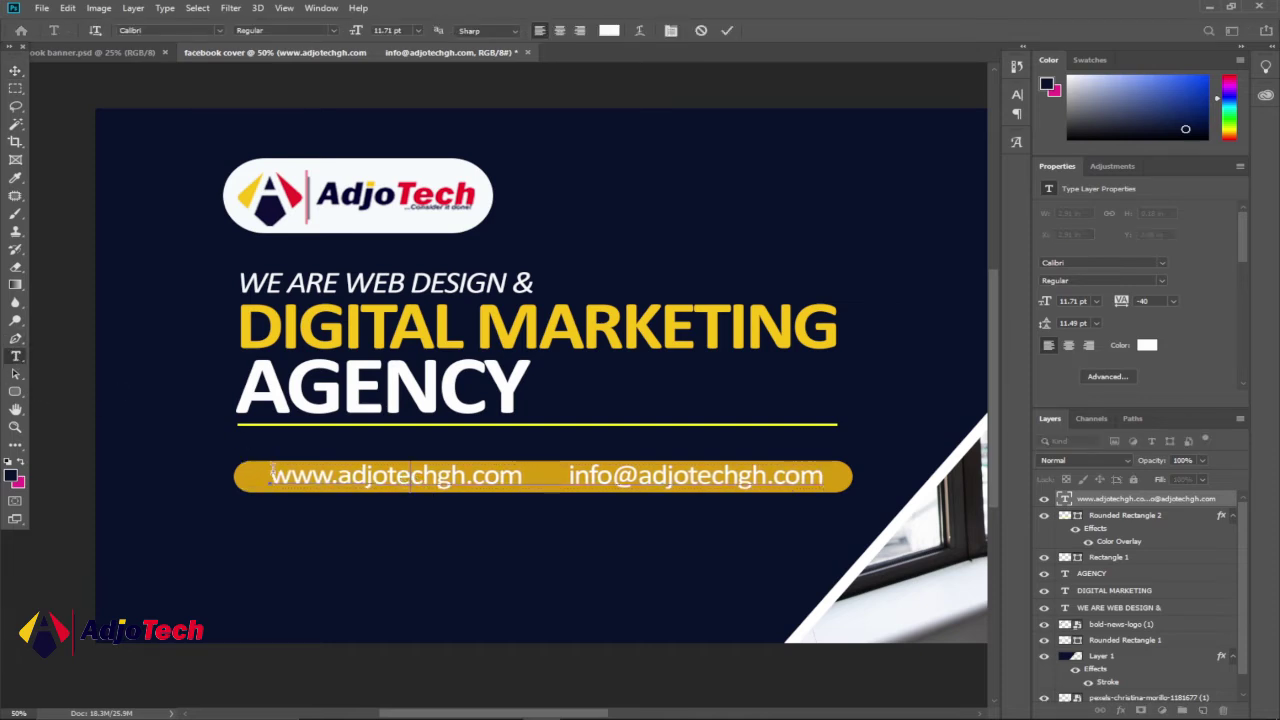
drag(268, 476, 823, 472)
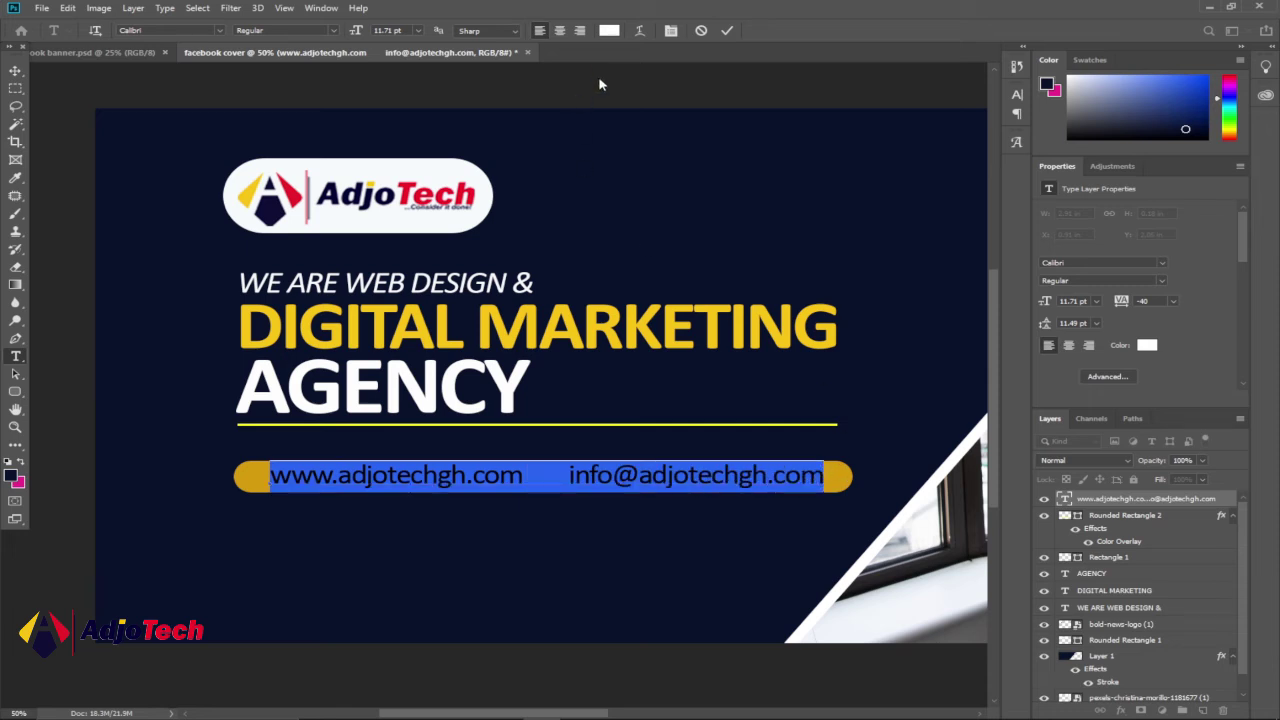
click(609, 30)
click(654, 204)
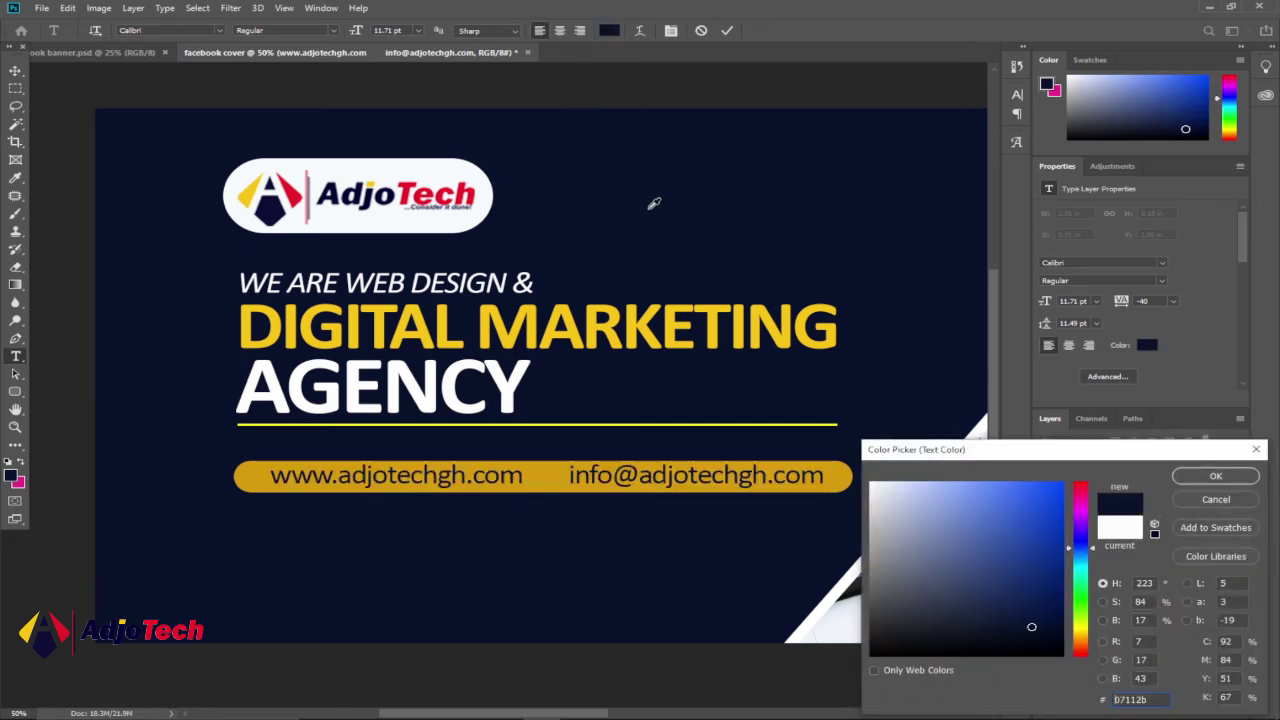
click(1216, 476)
click(15, 71)
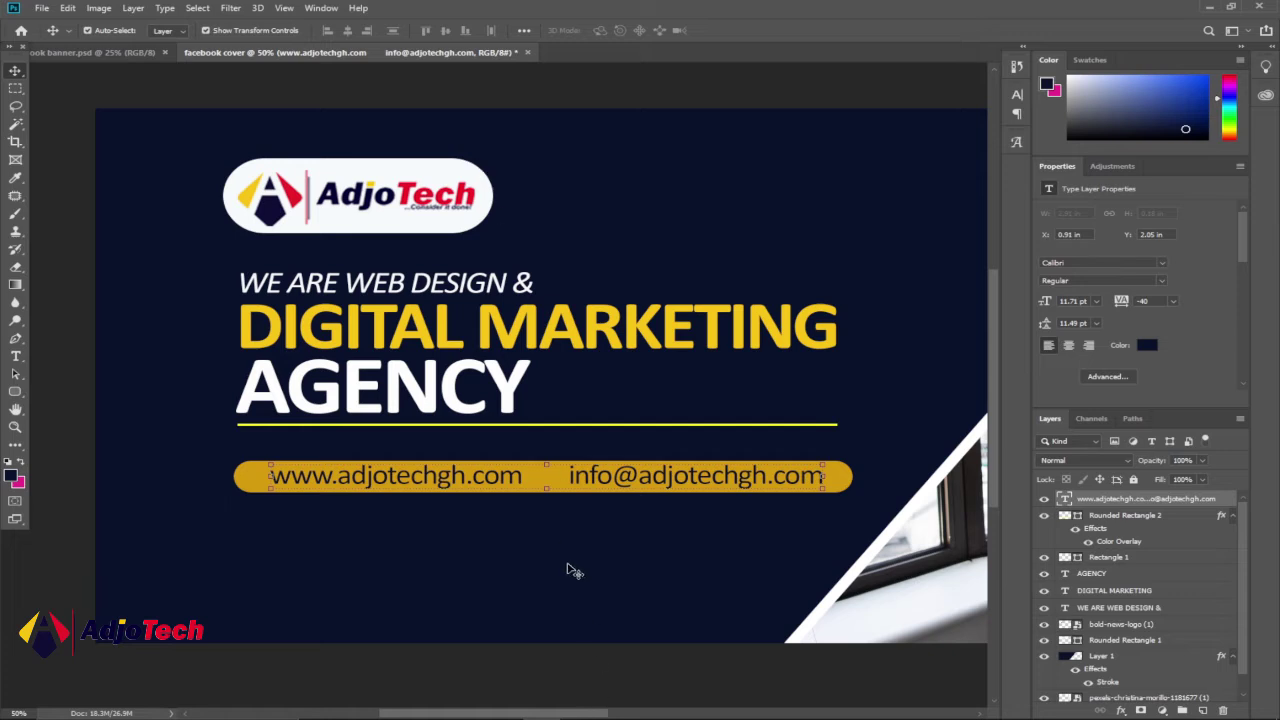
mouse_move(429, 706)
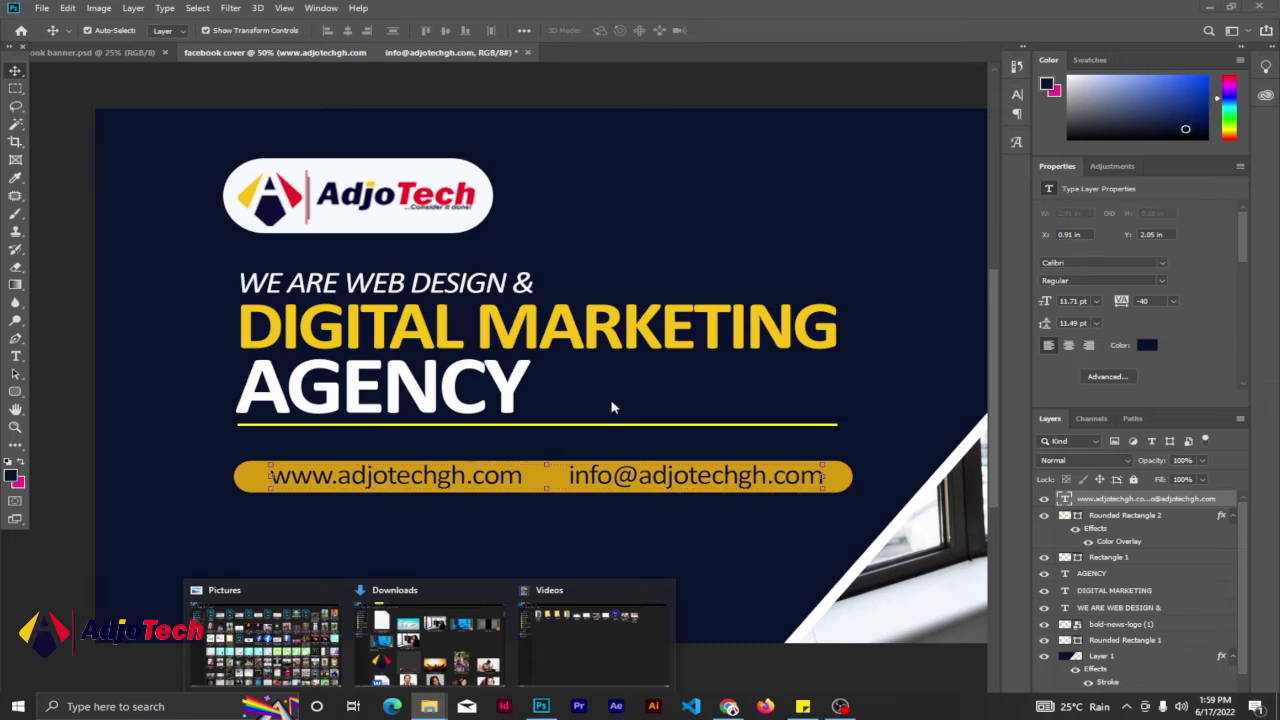
- Browse to D:\social icons\Picons Social\PNG\64, then return to the Photoshop cover
click(614, 639)
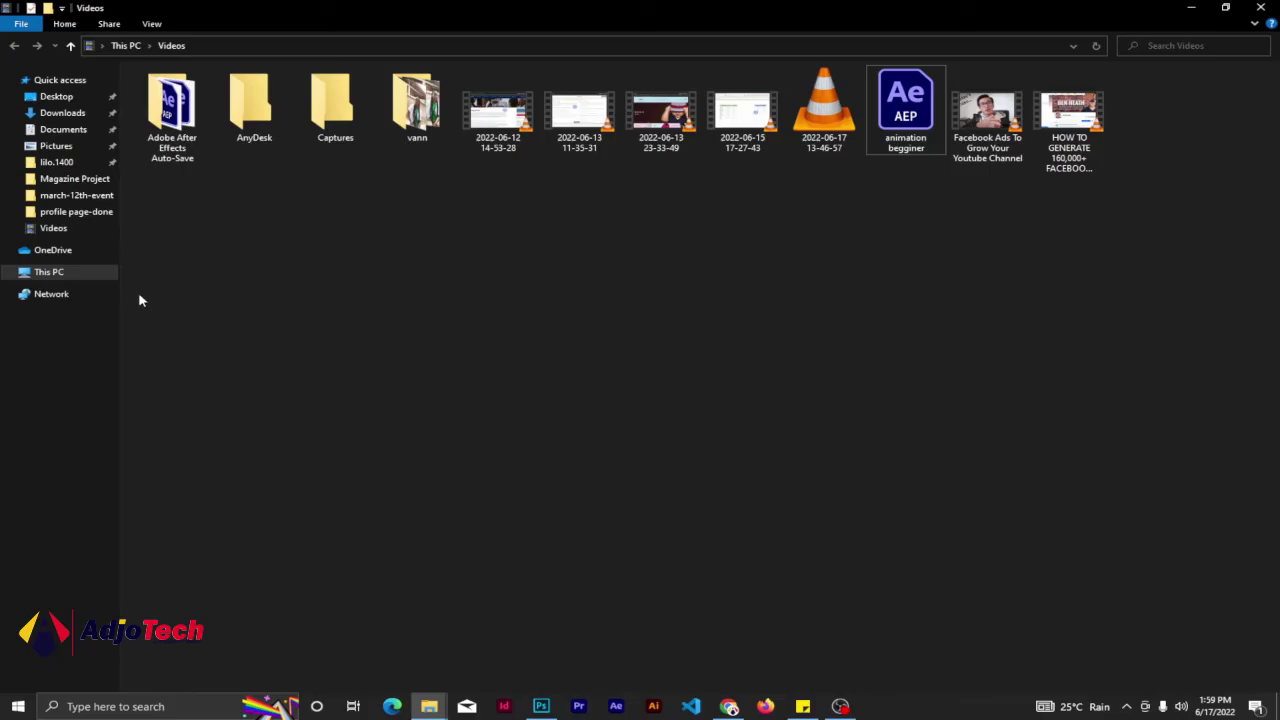
click(54, 273)
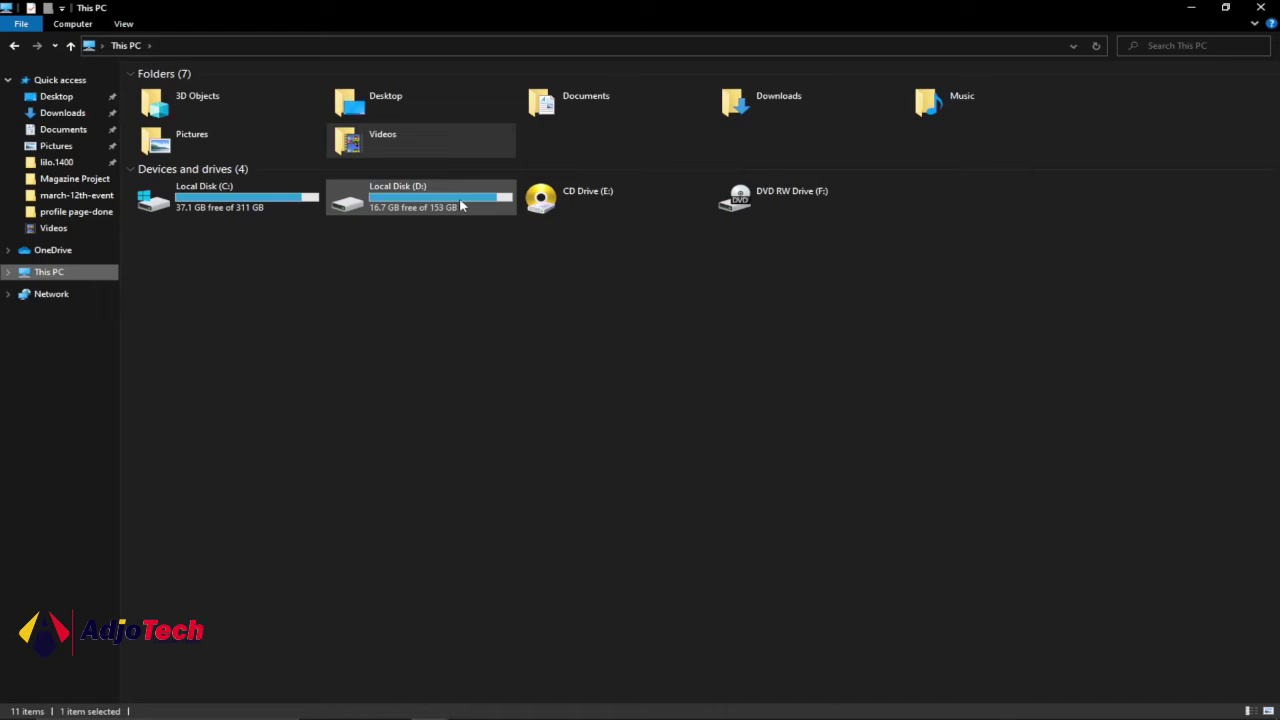
double_click(462, 205)
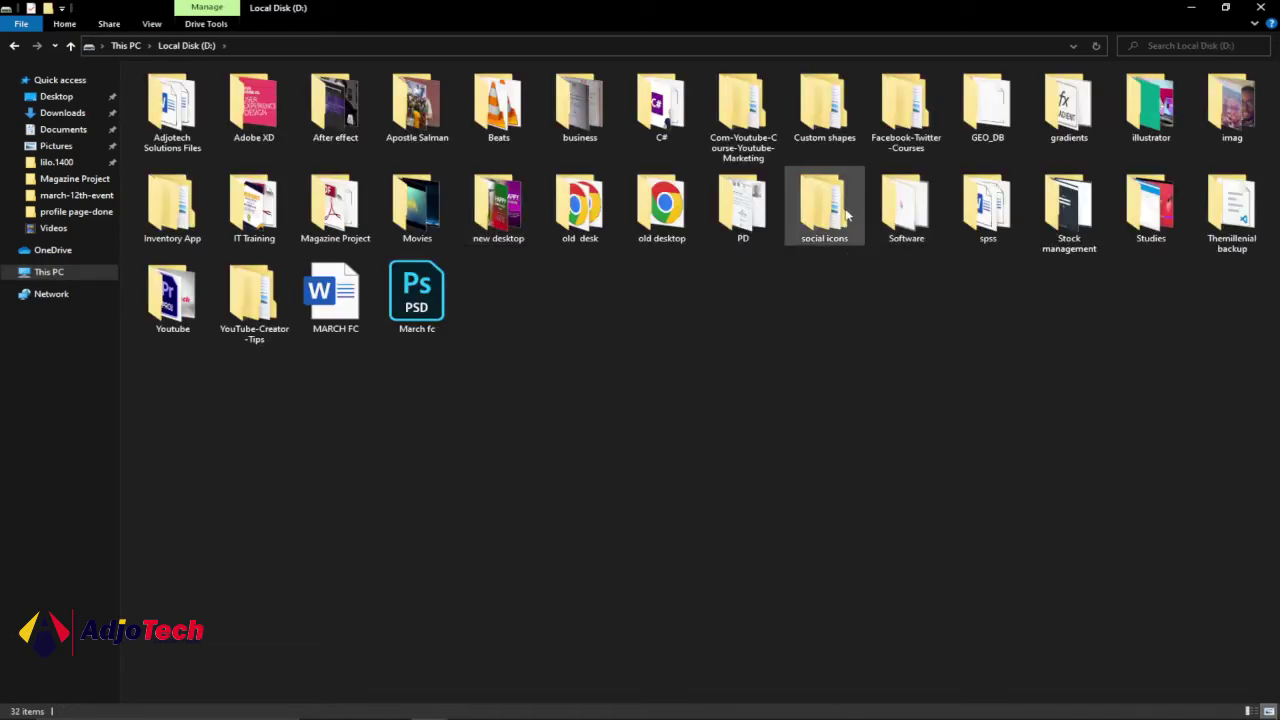
double_click(840, 210)
click(197, 92)
double_click(197, 92)
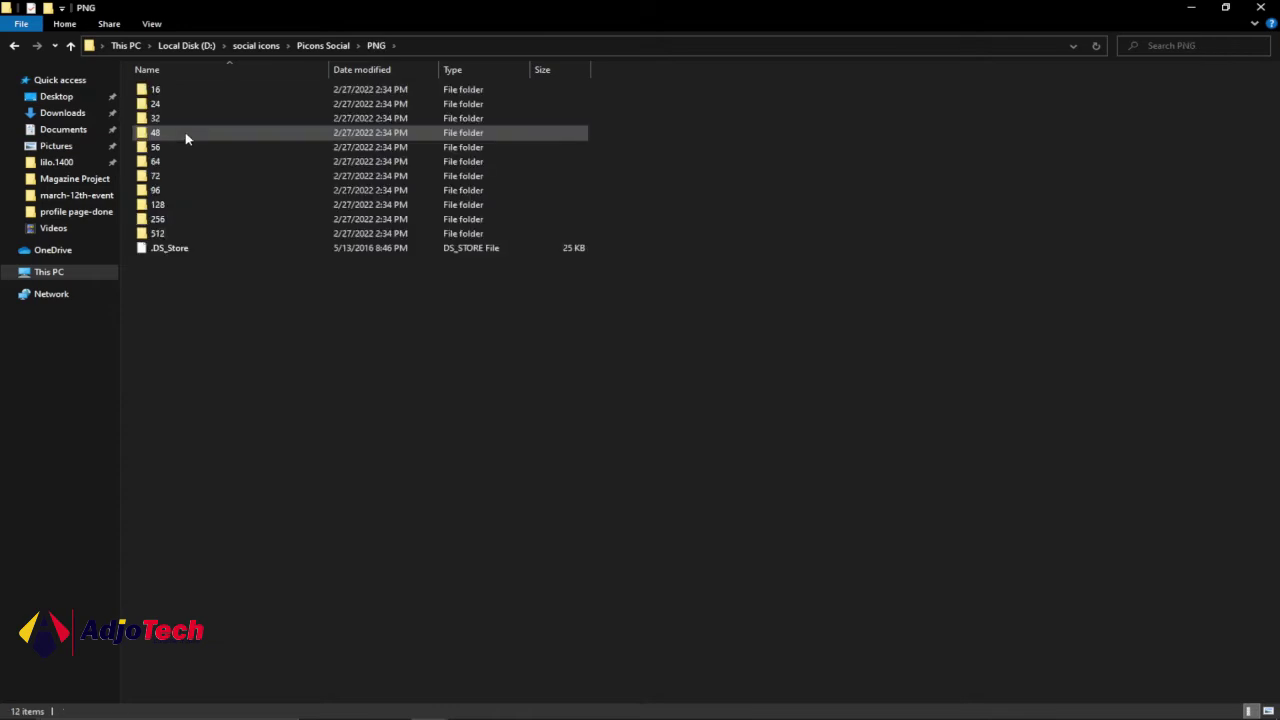
double_click(166, 163)
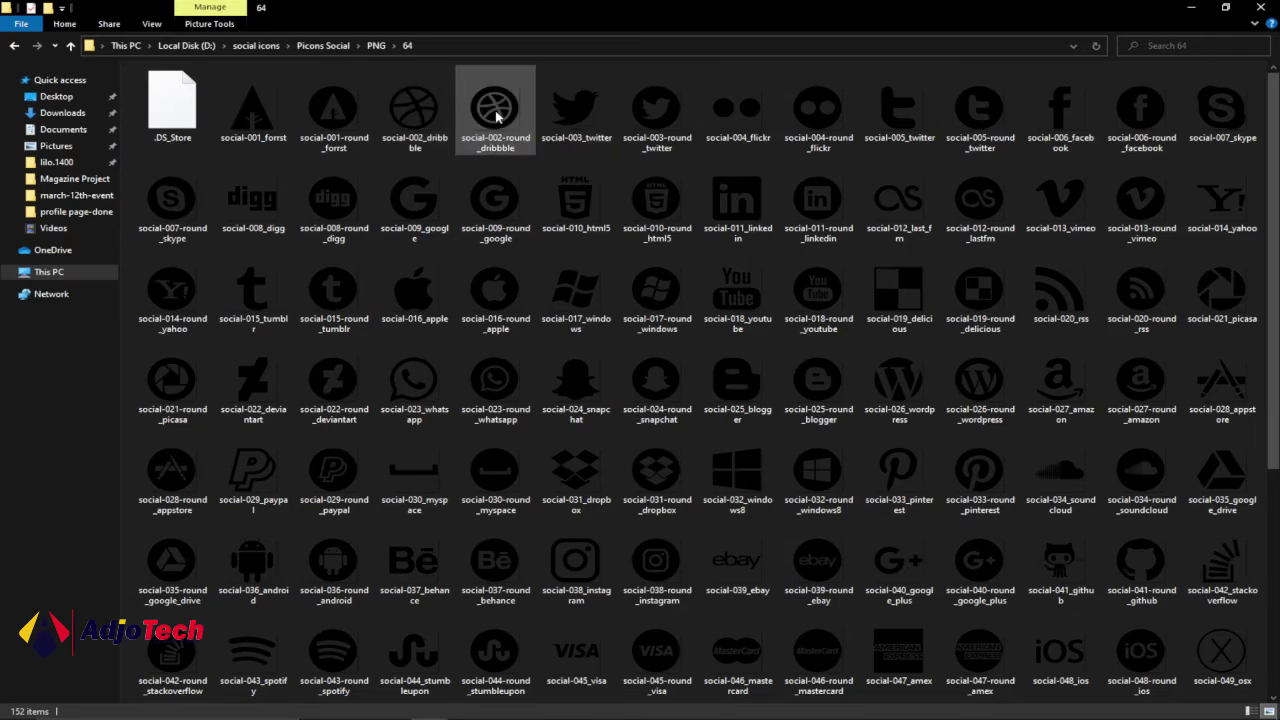
click(535, 700)
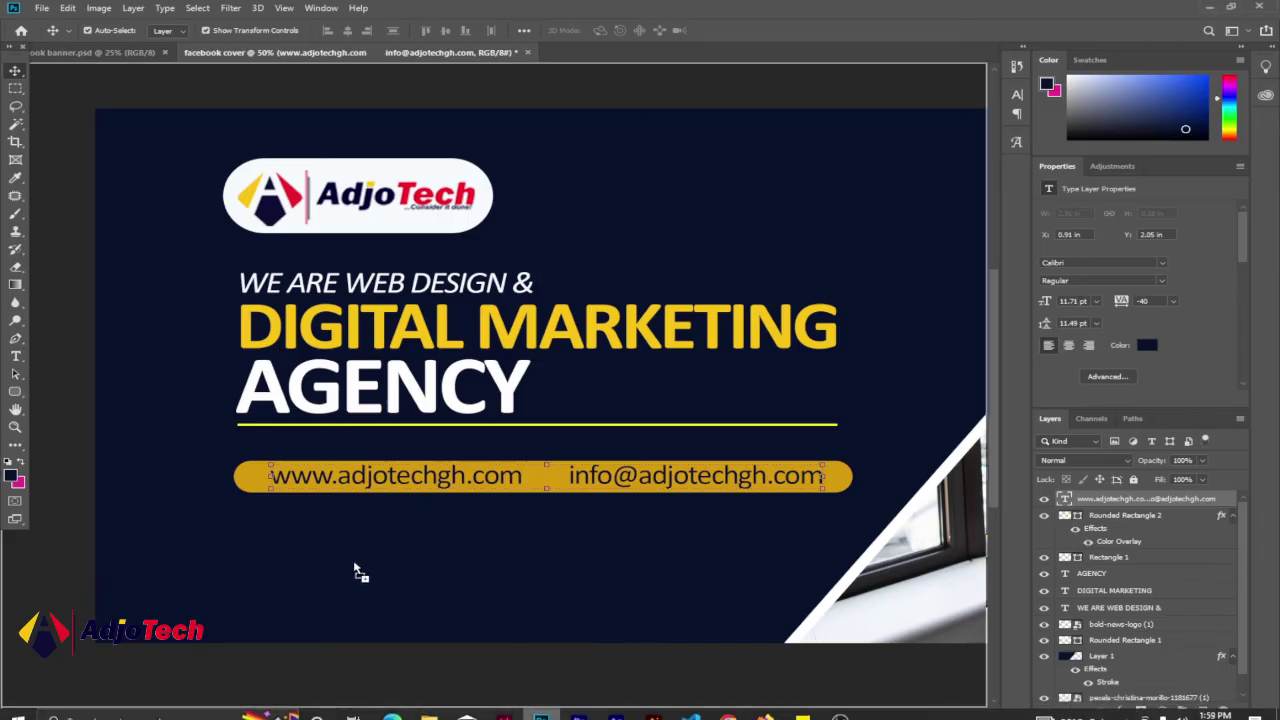
- Place social-002-round_dribbble.png, scaled to 0.12 in, at the gold bar's left end
drag(355, 570, 306, 557)
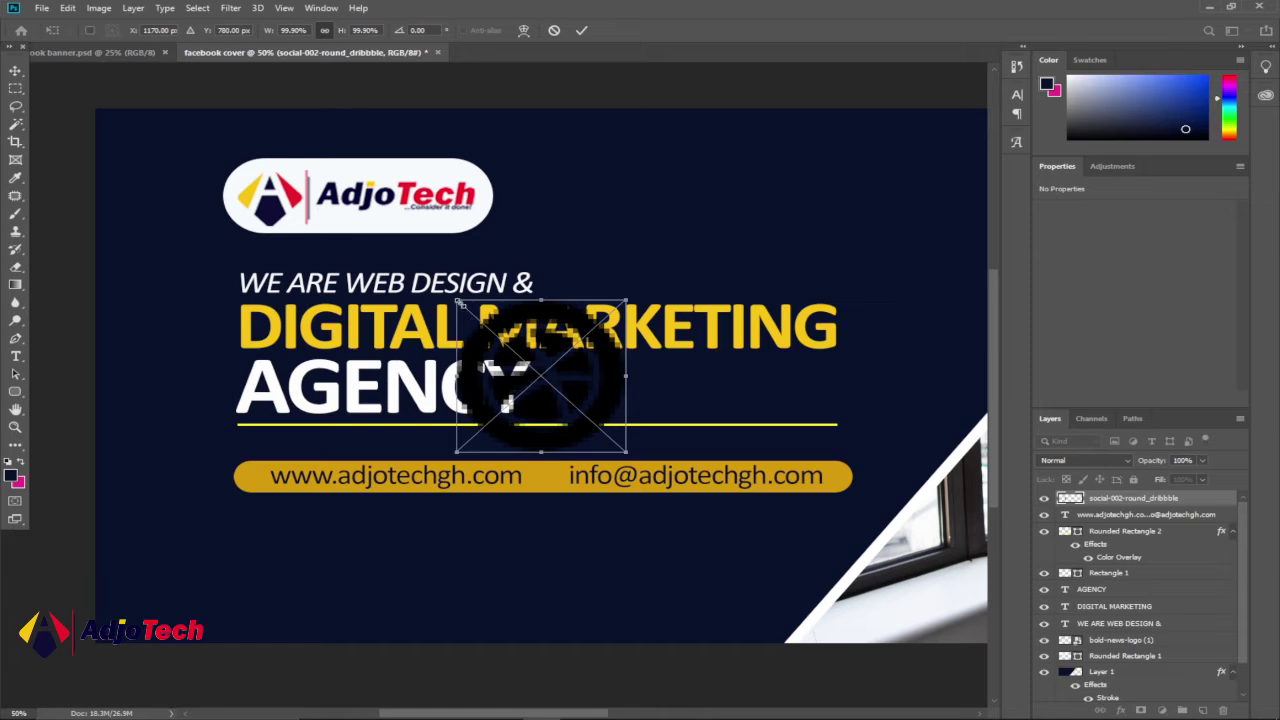
drag(460, 300, 258, 476)
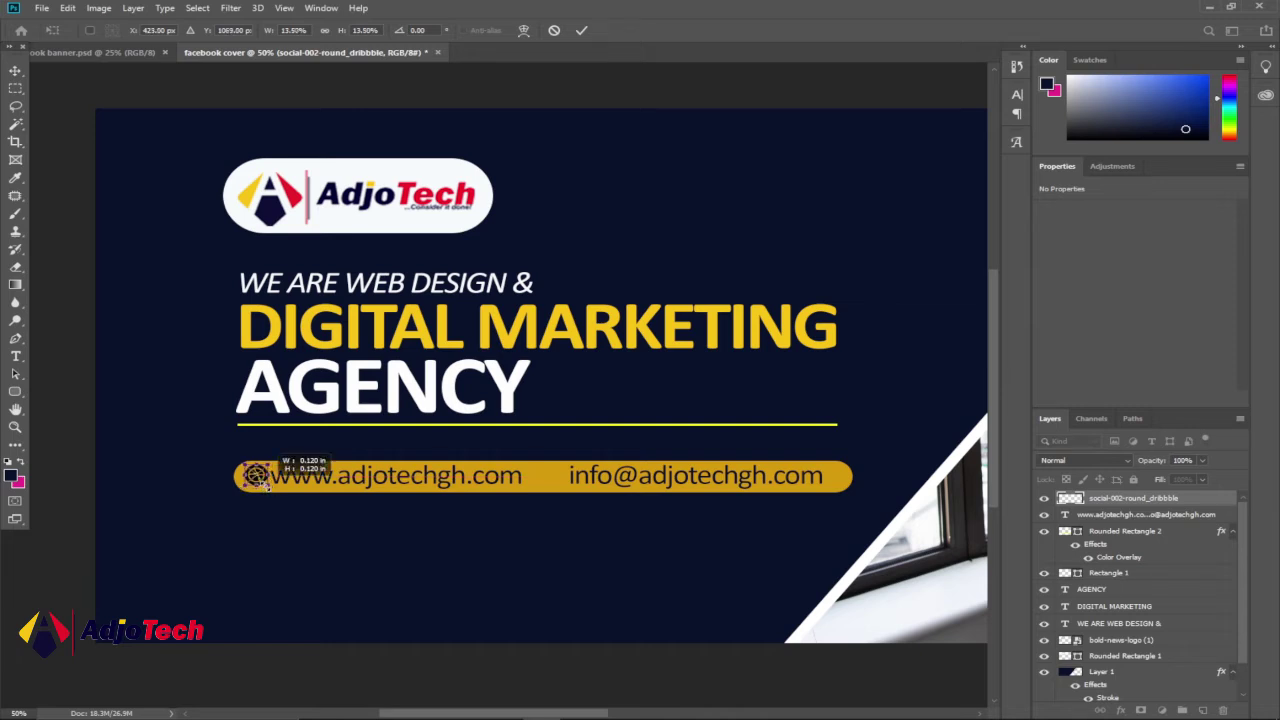
key(Return)
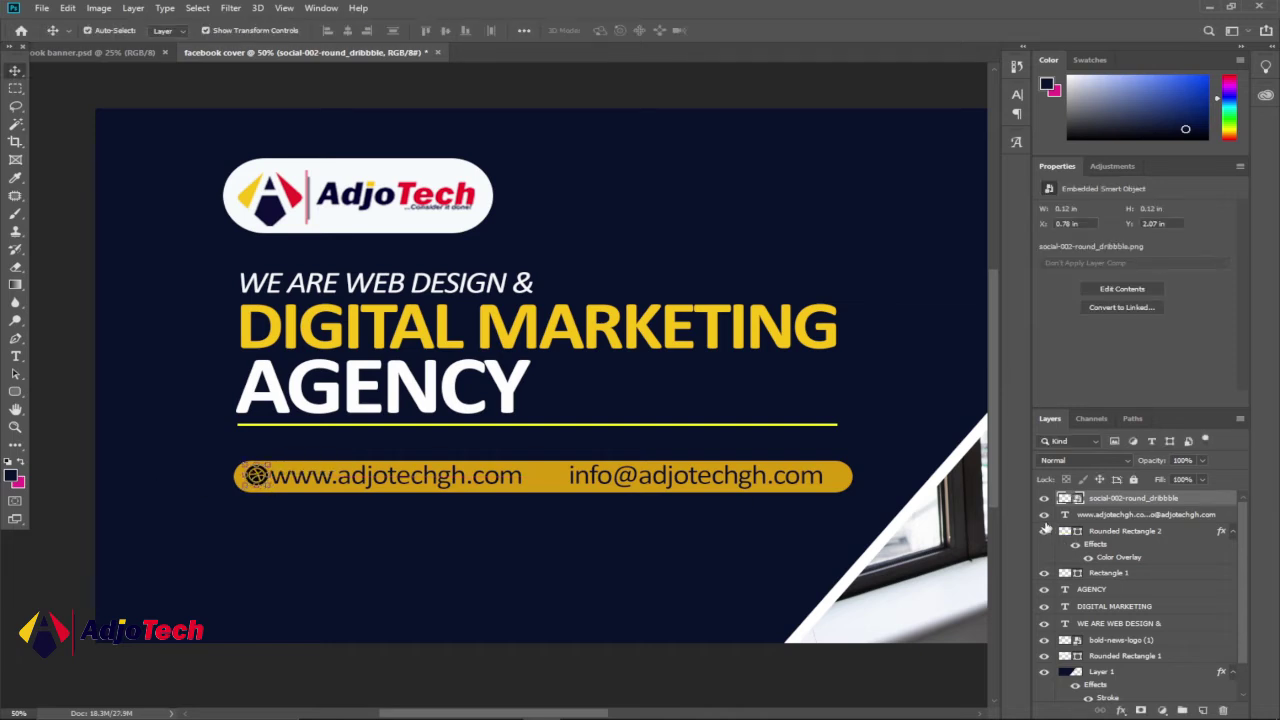
- Give the dribbble icon a red eb1d2a Color Overlay sampled from the logo, then deselect it
double_click(1213, 500)
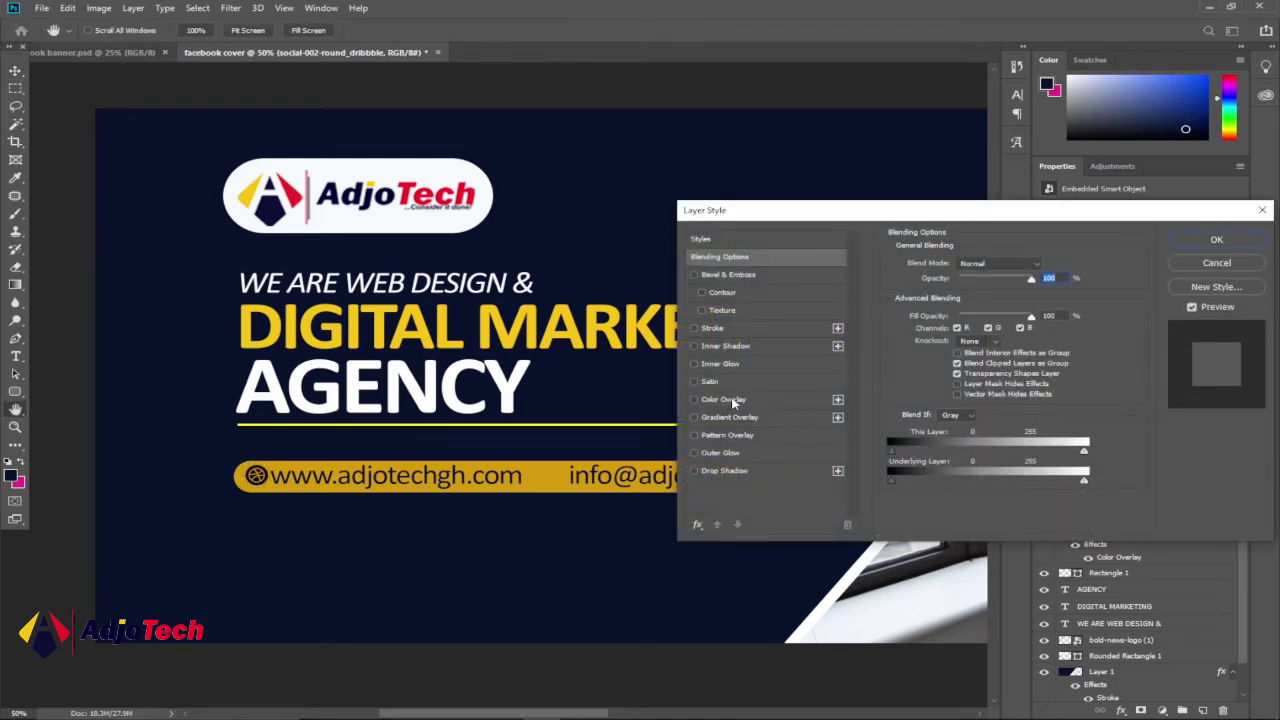
click(724, 399)
click(1045, 265)
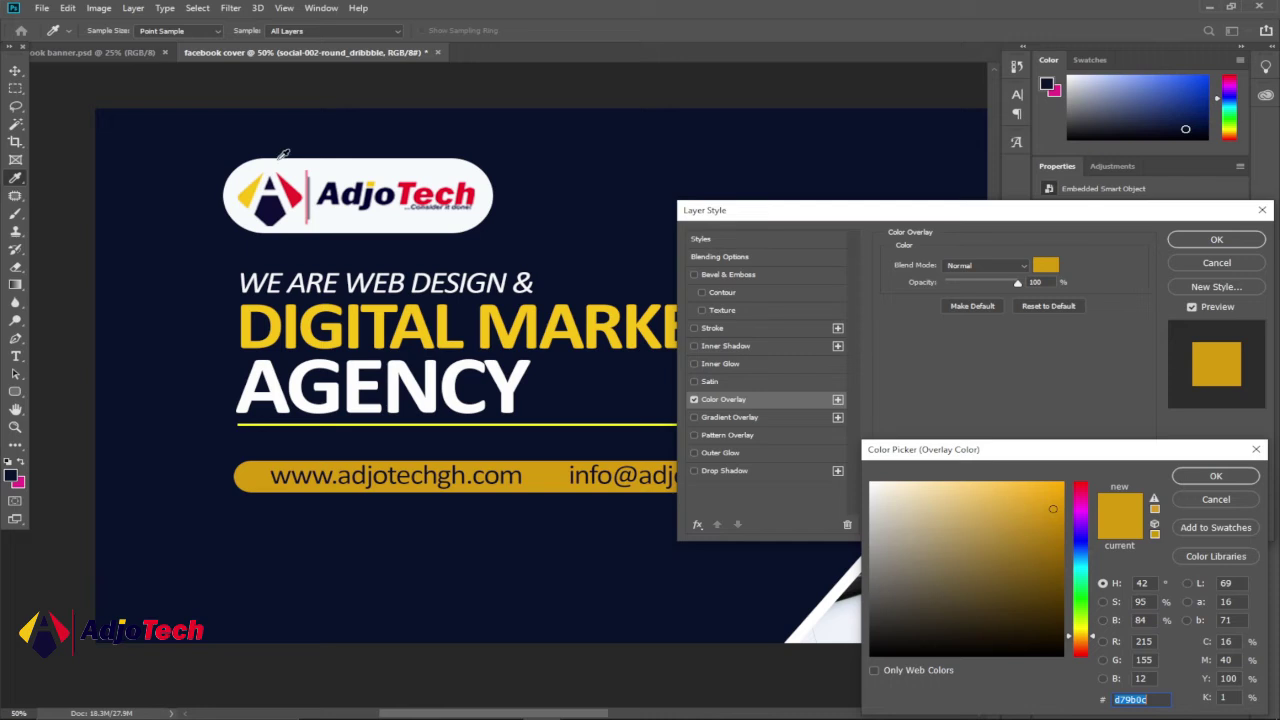
click(297, 190)
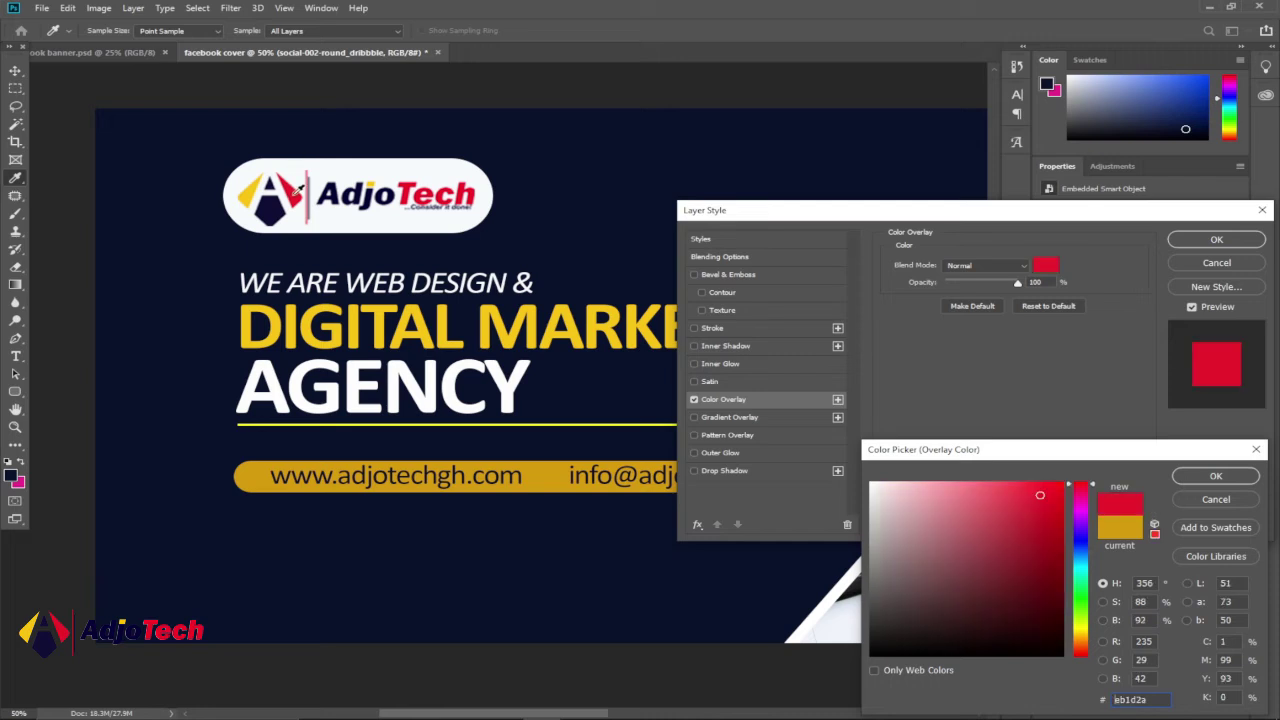
click(1216, 477)
click(1214, 239)
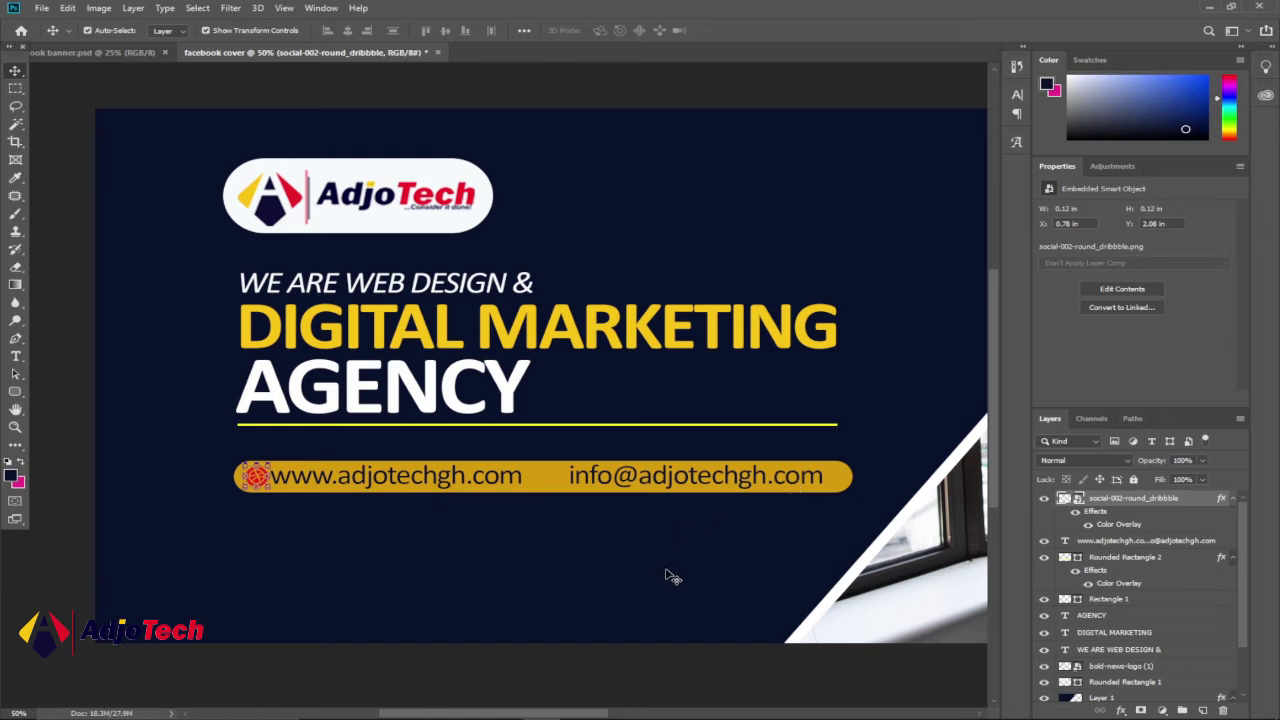
click(662, 673)
mouse_move(517, 710)
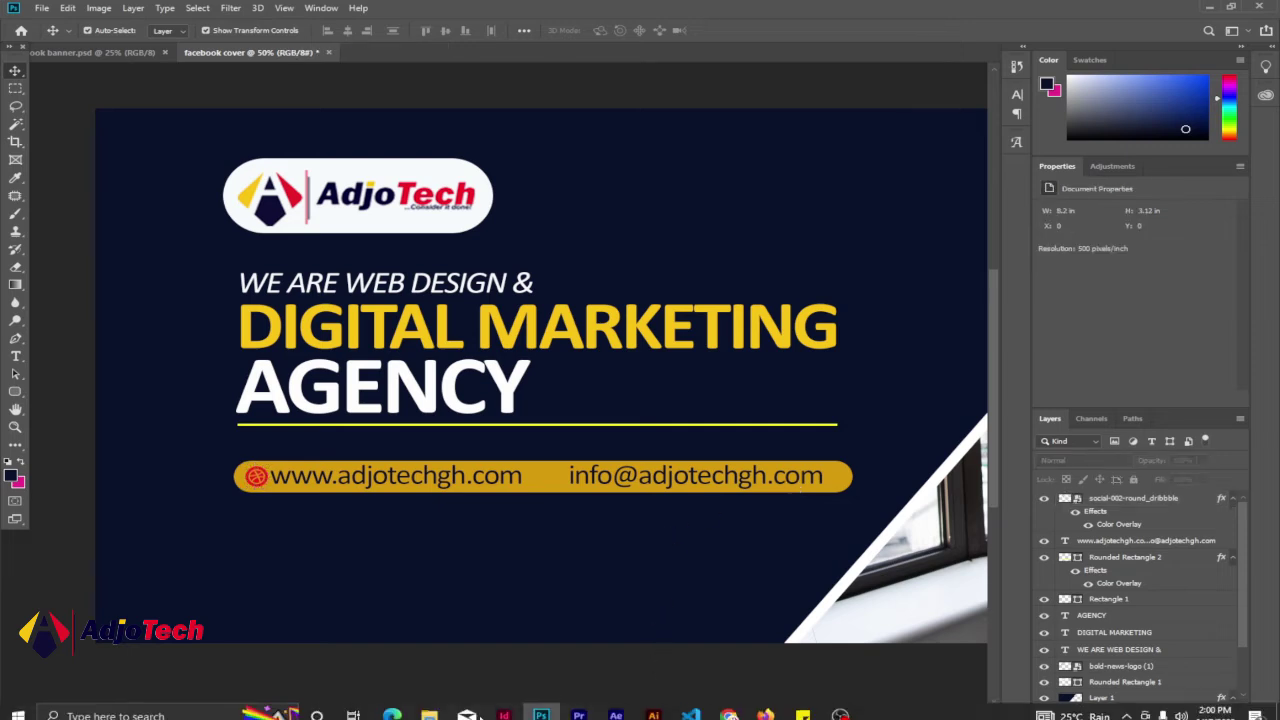
- Drag social-061-round_inbox onto the cover and scale it to 13.05% before the e-mail address
click(618, 648)
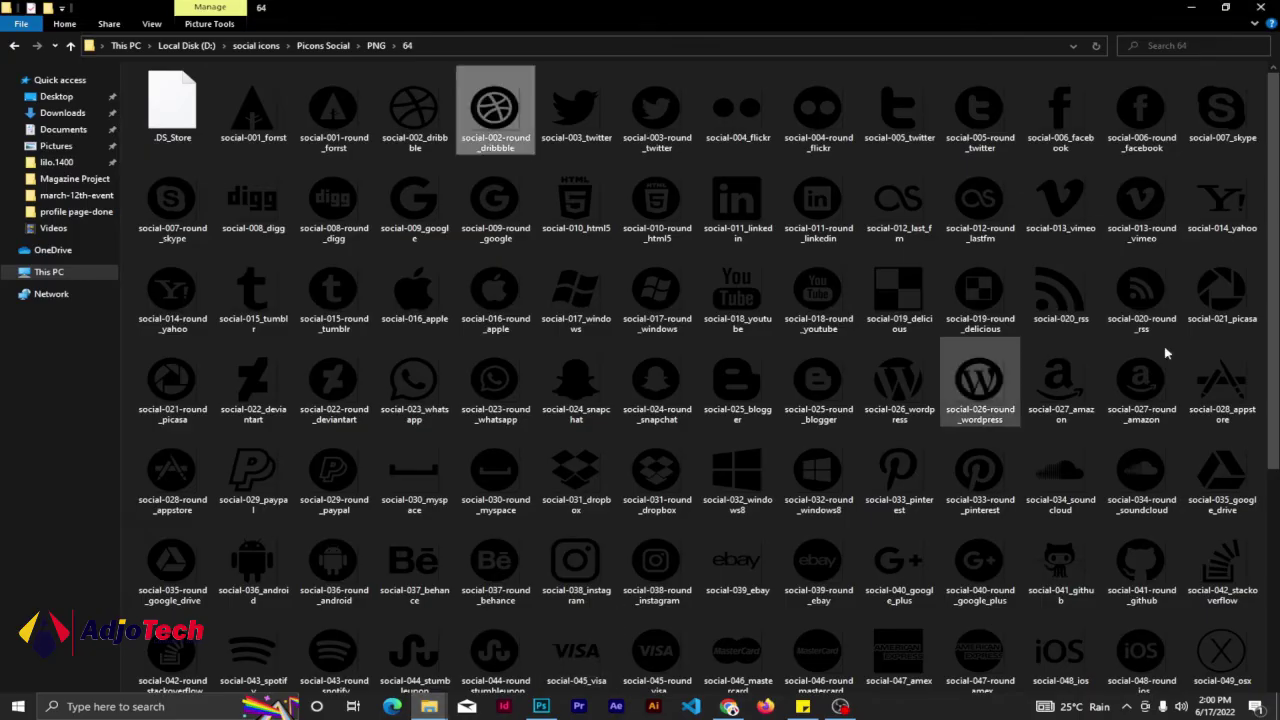
scroll(1258, 400, down, 4)
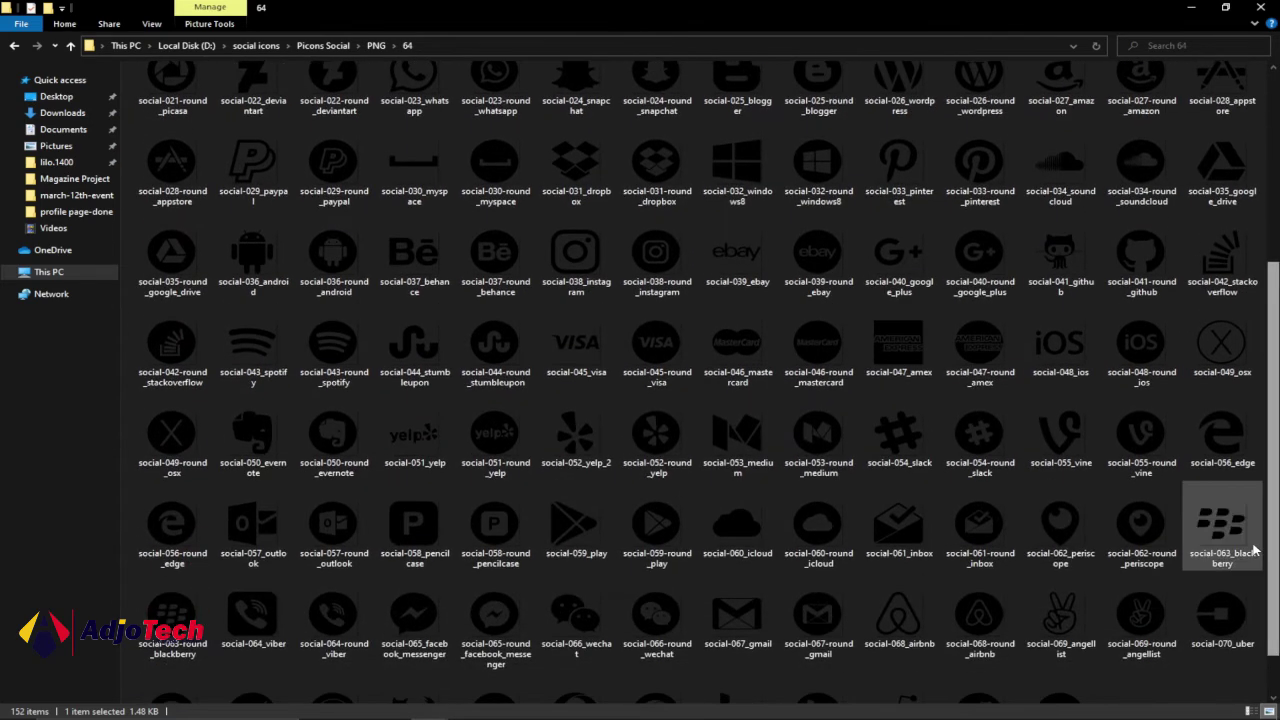
drag(979, 522, 541, 710)
drag(541, 706, 543, 480)
drag(455, 299, 558, 477)
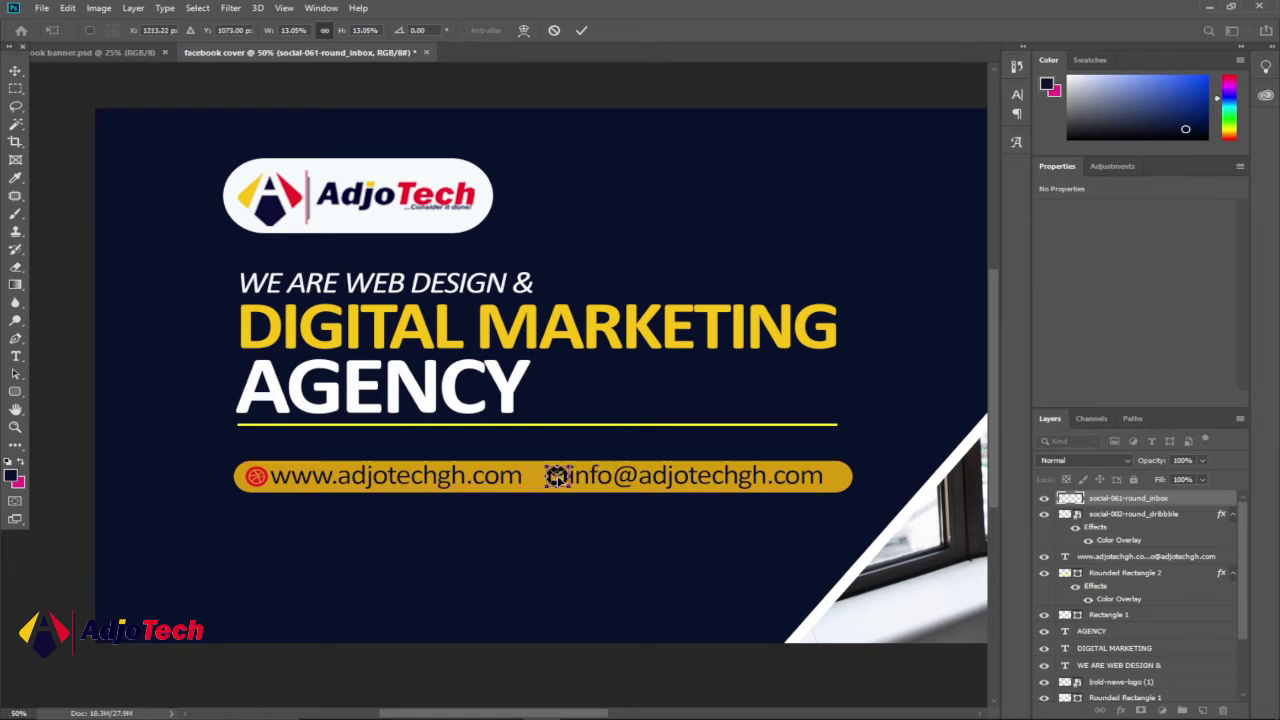
- Commit the inbox icon, tint it with a red Color Overlay, and view the book banner.psd reference
click(580, 32)
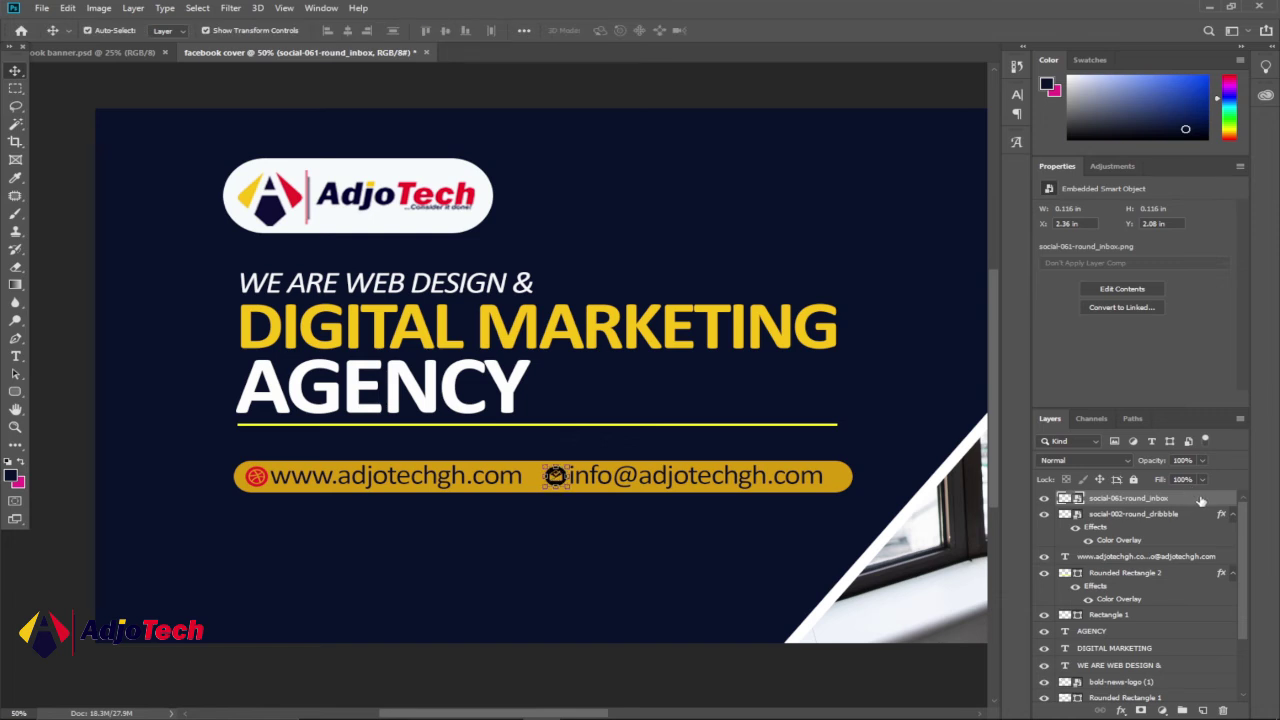
double_click(1201, 500)
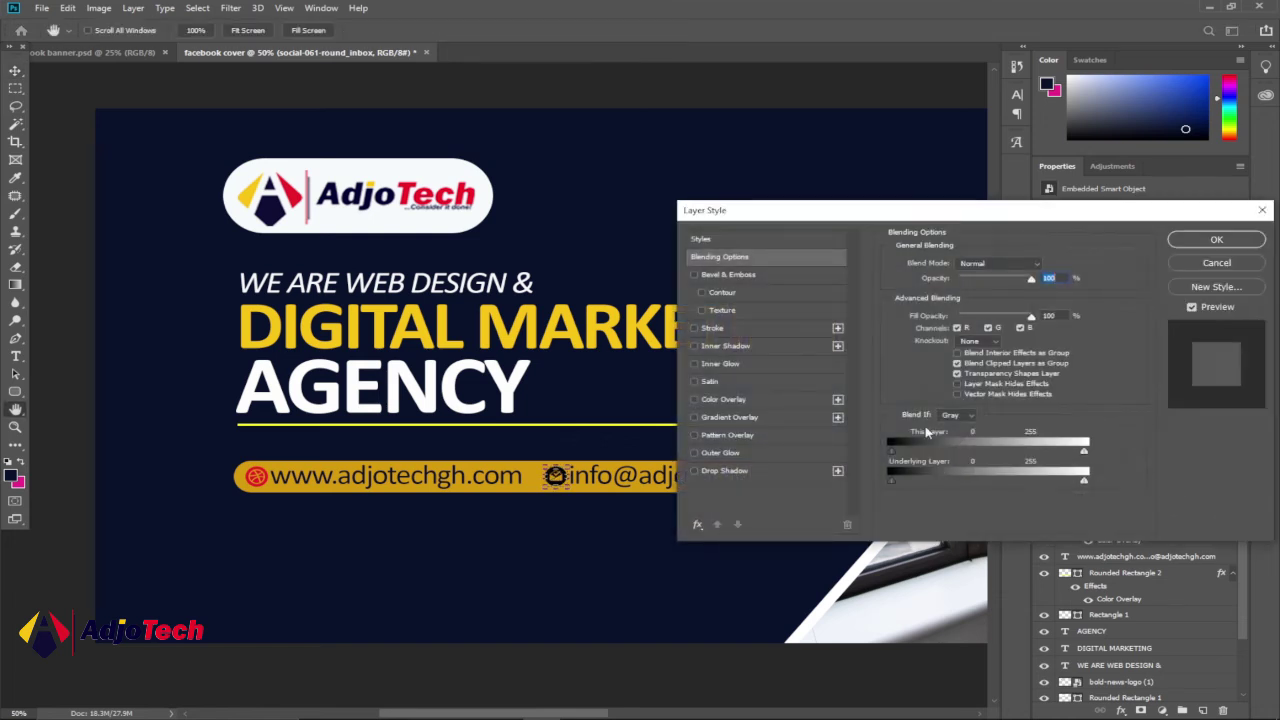
click(726, 400)
click(1217, 241)
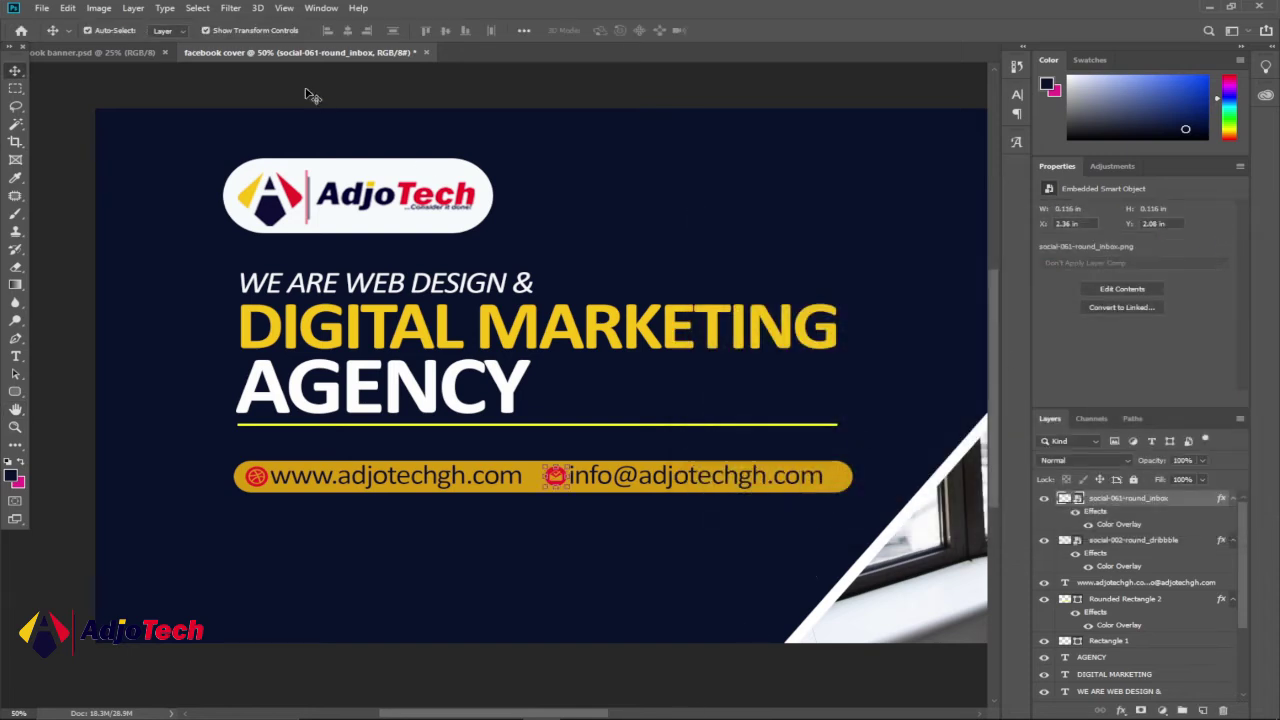
click(92, 53)
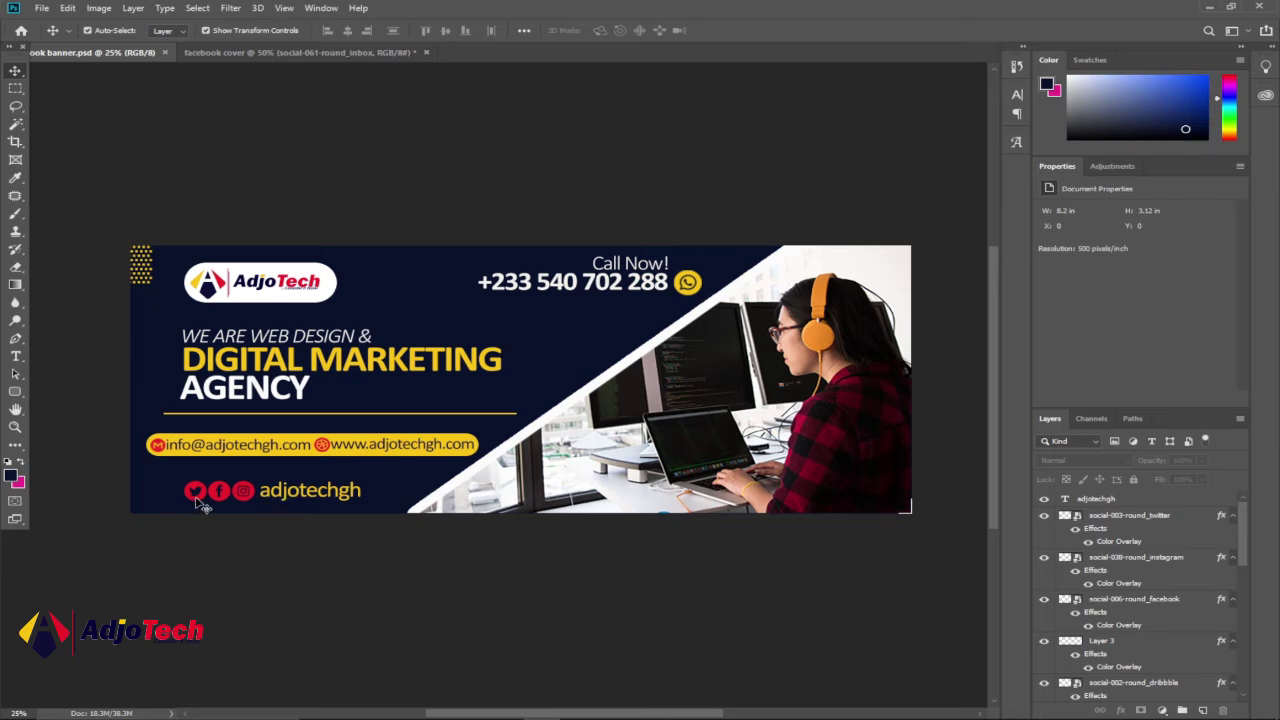
- Bring File Explorer's Picons Social PNG 64 folder back in front
mouse_move(500, 714)
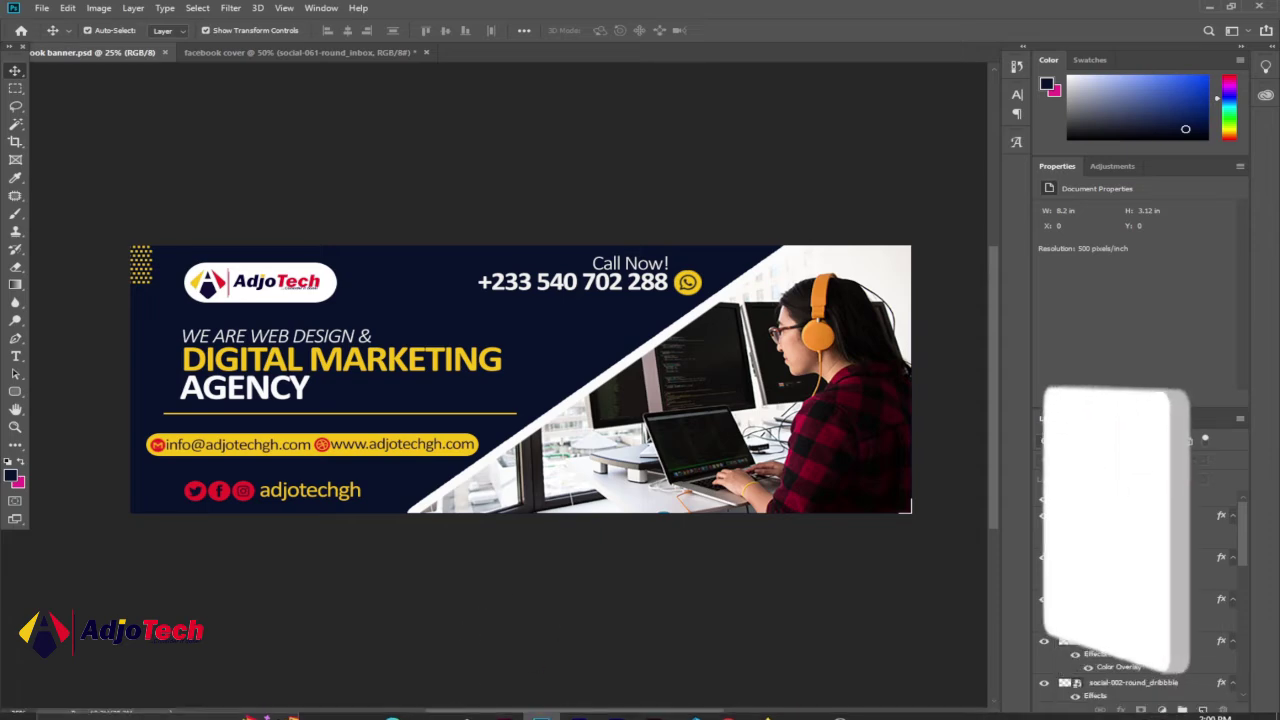
mouse_move(430, 706)
click(595, 650)
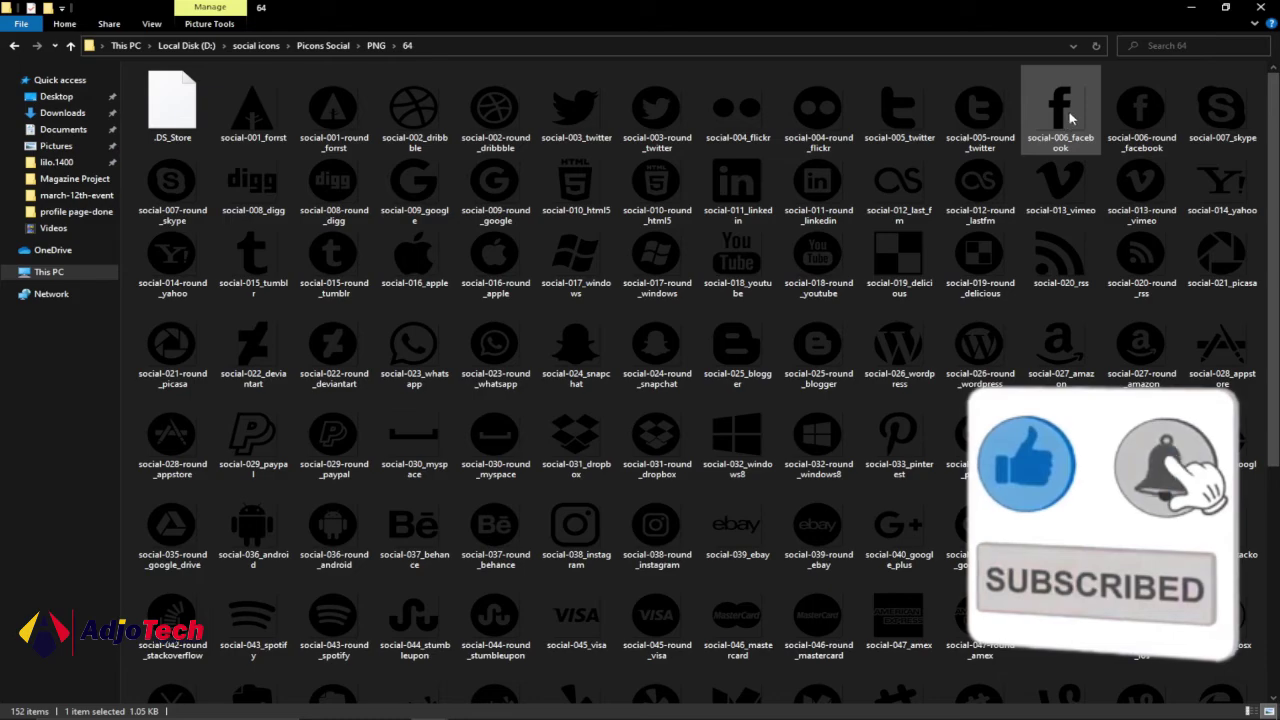
- Place a shrunken social-006-round_facebook icon below the contact bar and give it a red Color Overlay
drag(1141, 108, 336, 566)
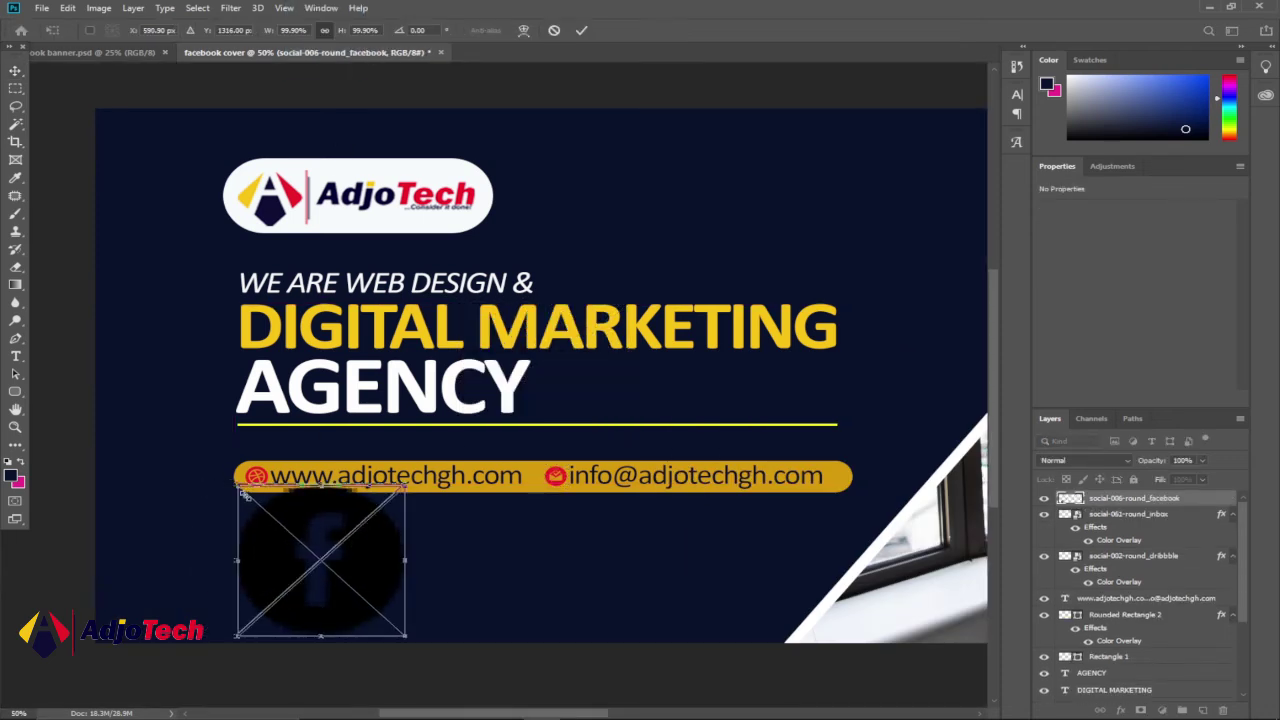
drag(238, 490, 315, 573)
key(Return)
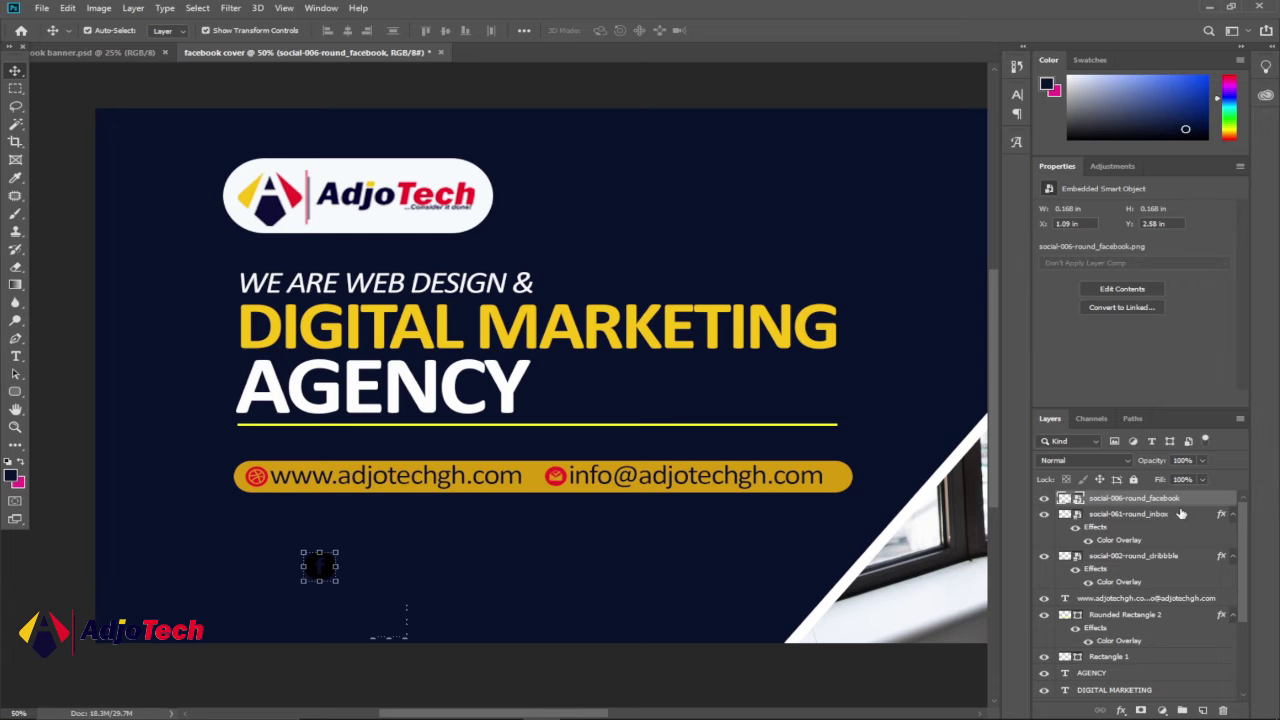
double_click(1200, 505)
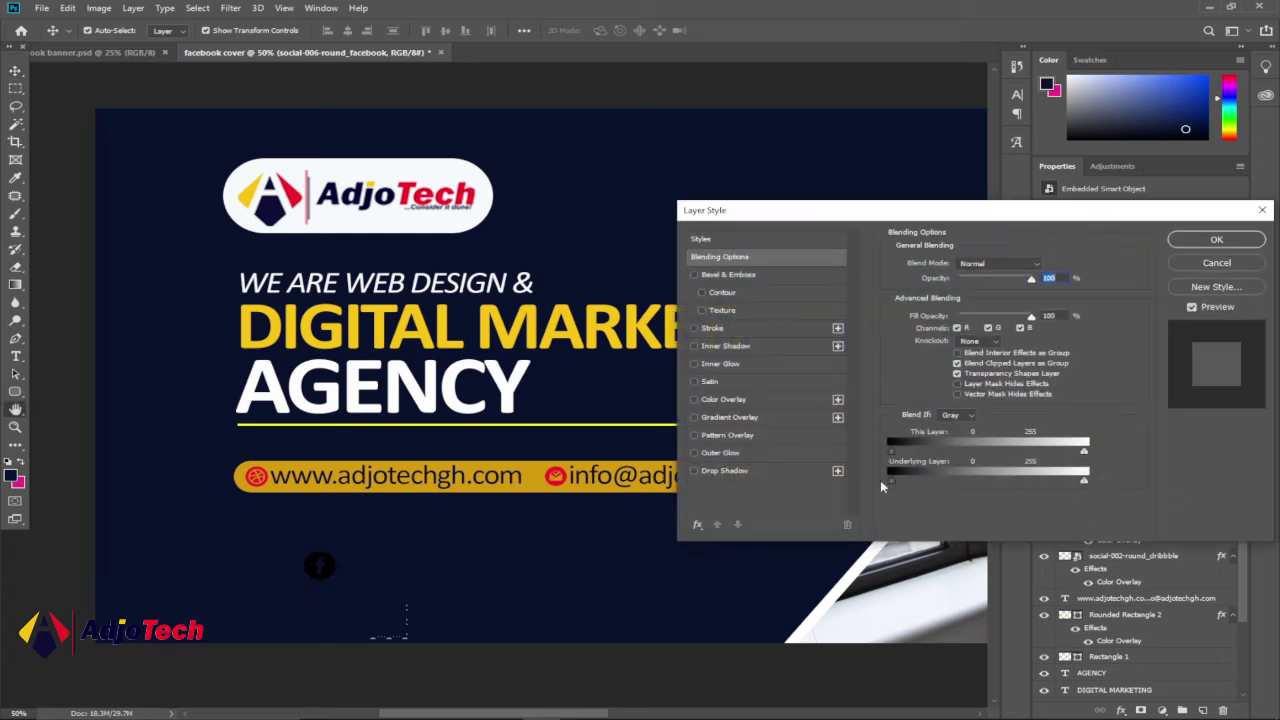
click(730, 400)
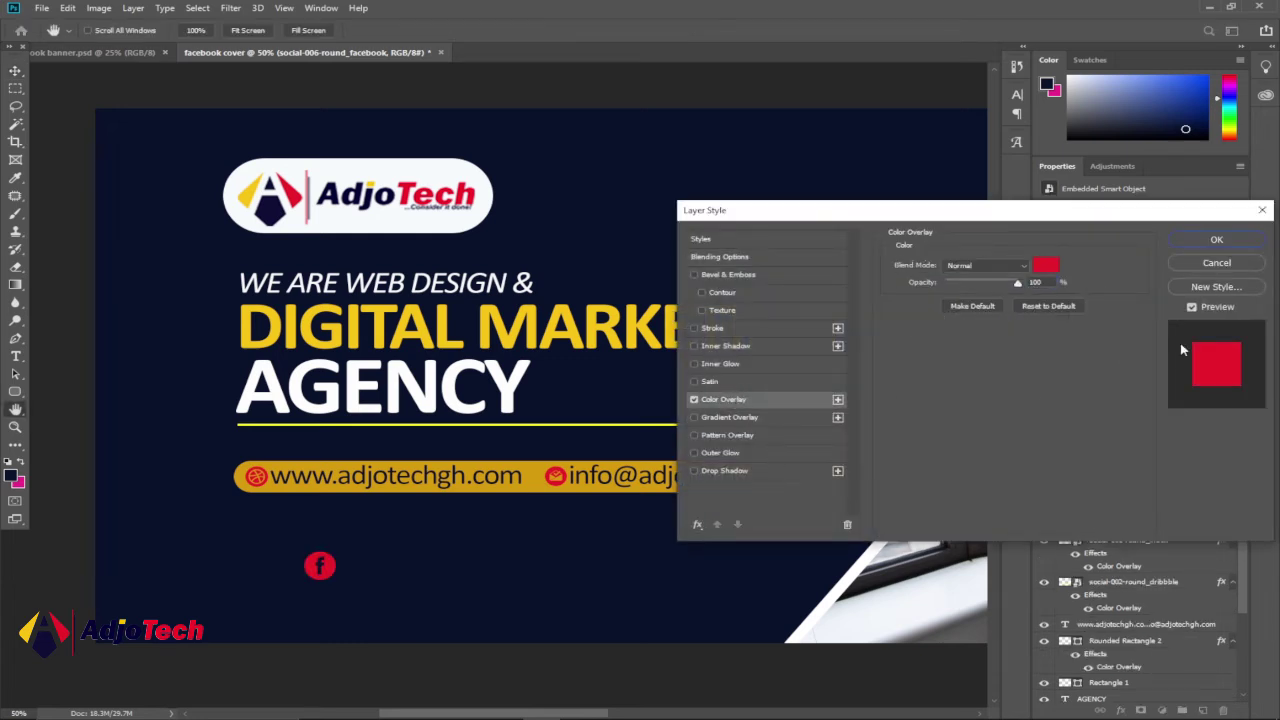
click(1224, 243)
- Drag social-003-round_twitter from the 64 folder onto the cover and shrink it beside the Facebook icon
mouse_move(434, 710)
click(615, 625)
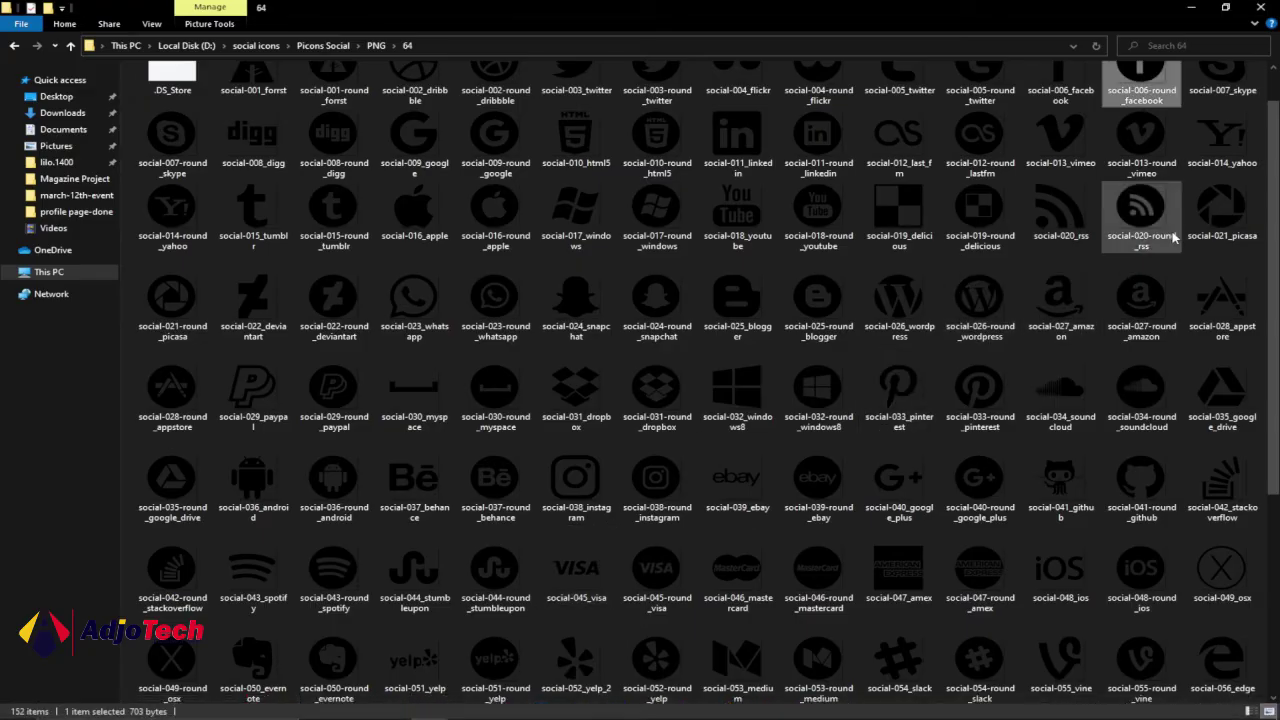
scroll(1167, 232, up, 1)
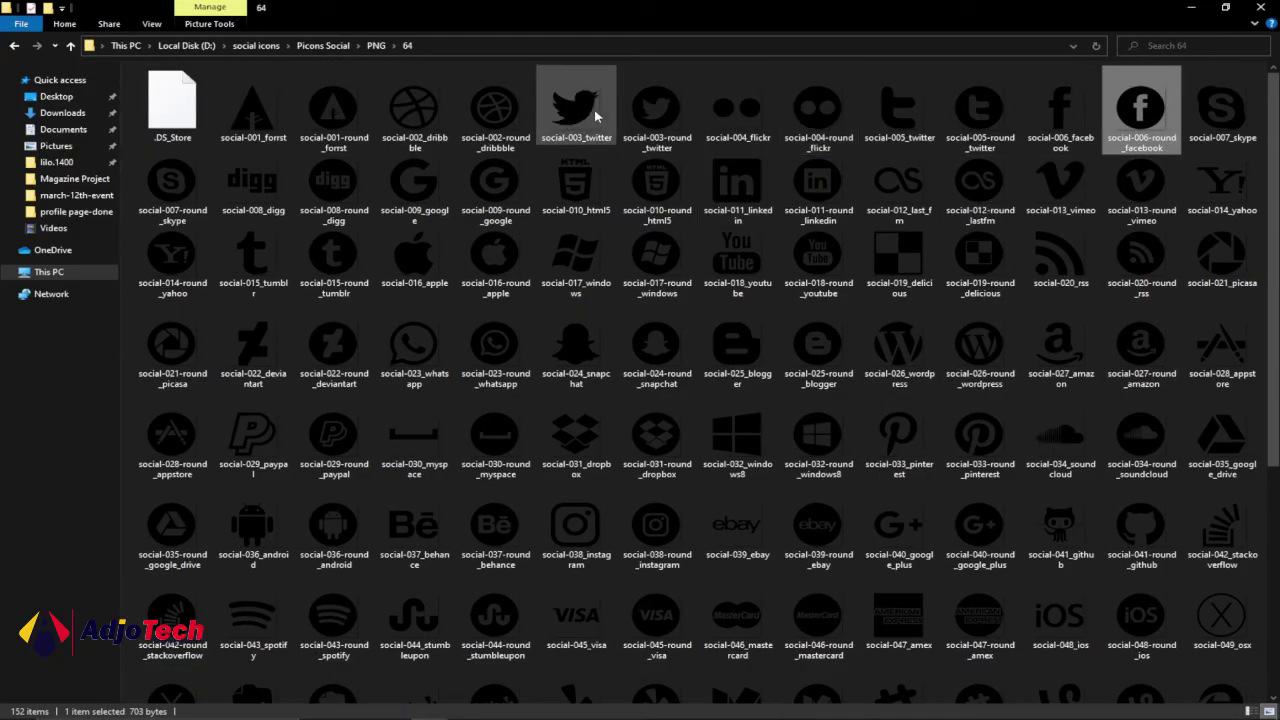
click(655, 118)
drag(655, 118, 389, 582)
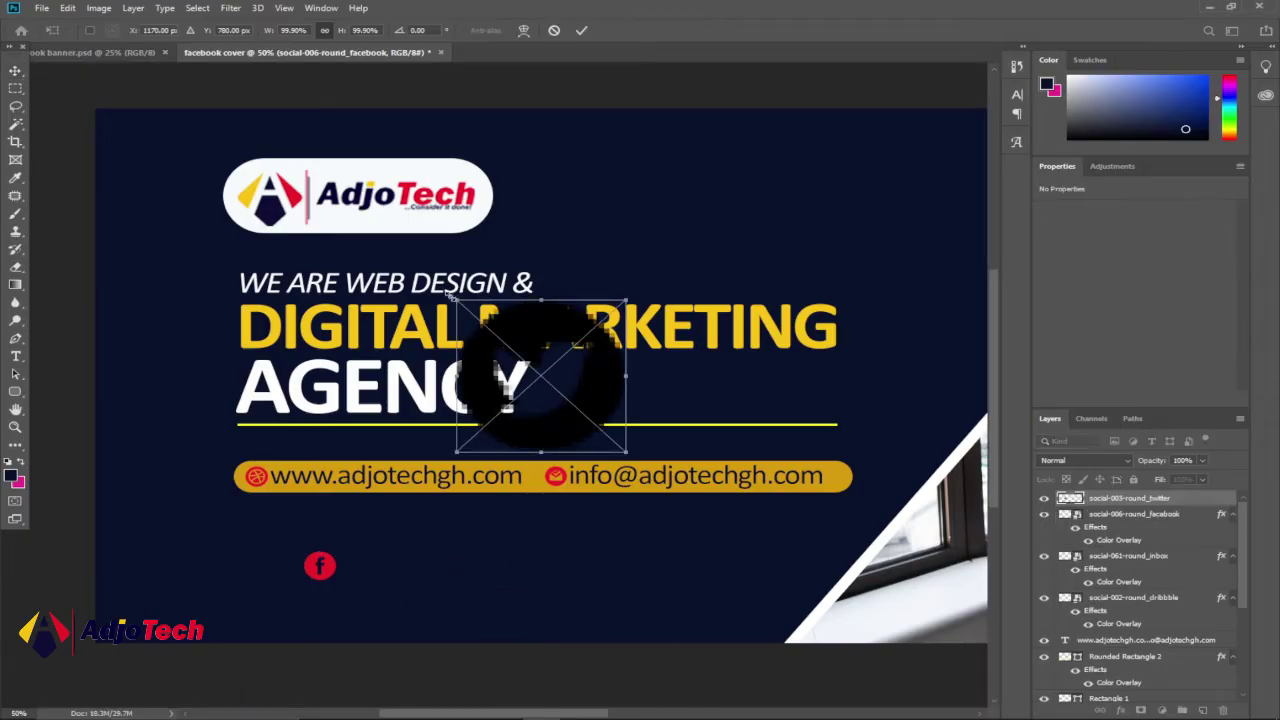
drag(457, 301, 362, 567)
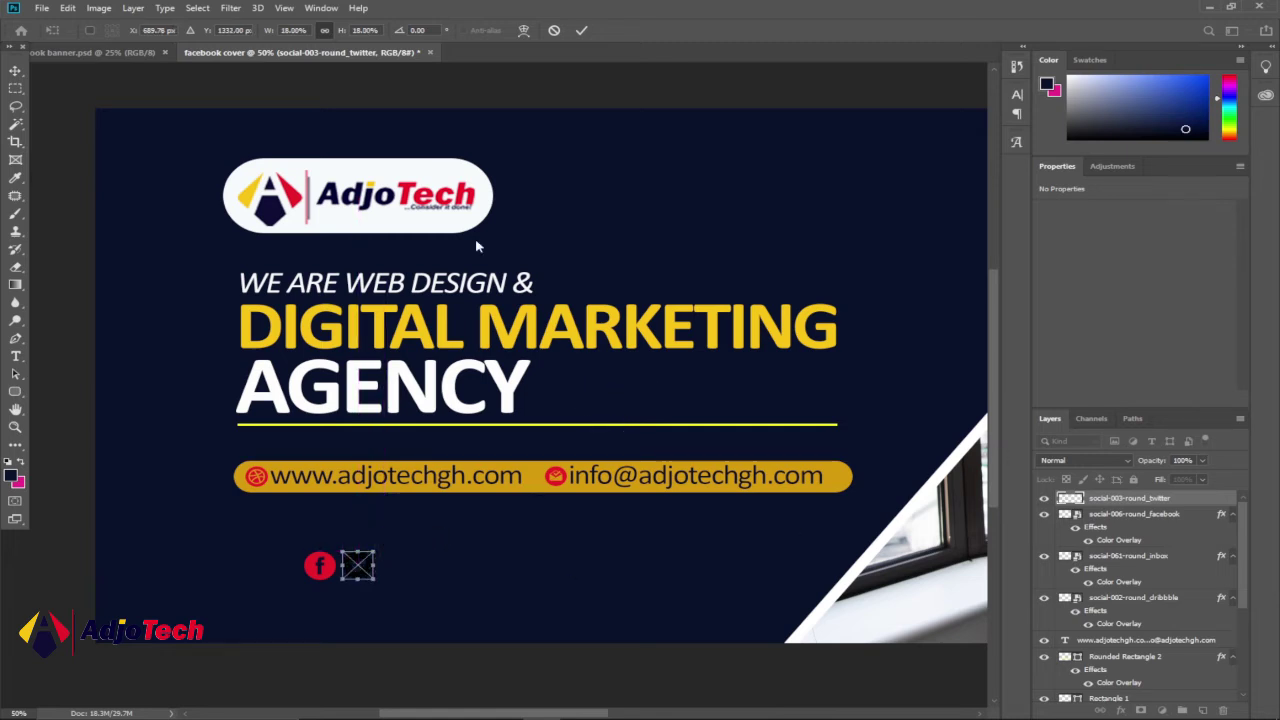
- Commit the Twitter icon, give it a red Color Overlay, and resize it to match Facebook
click(581, 30)
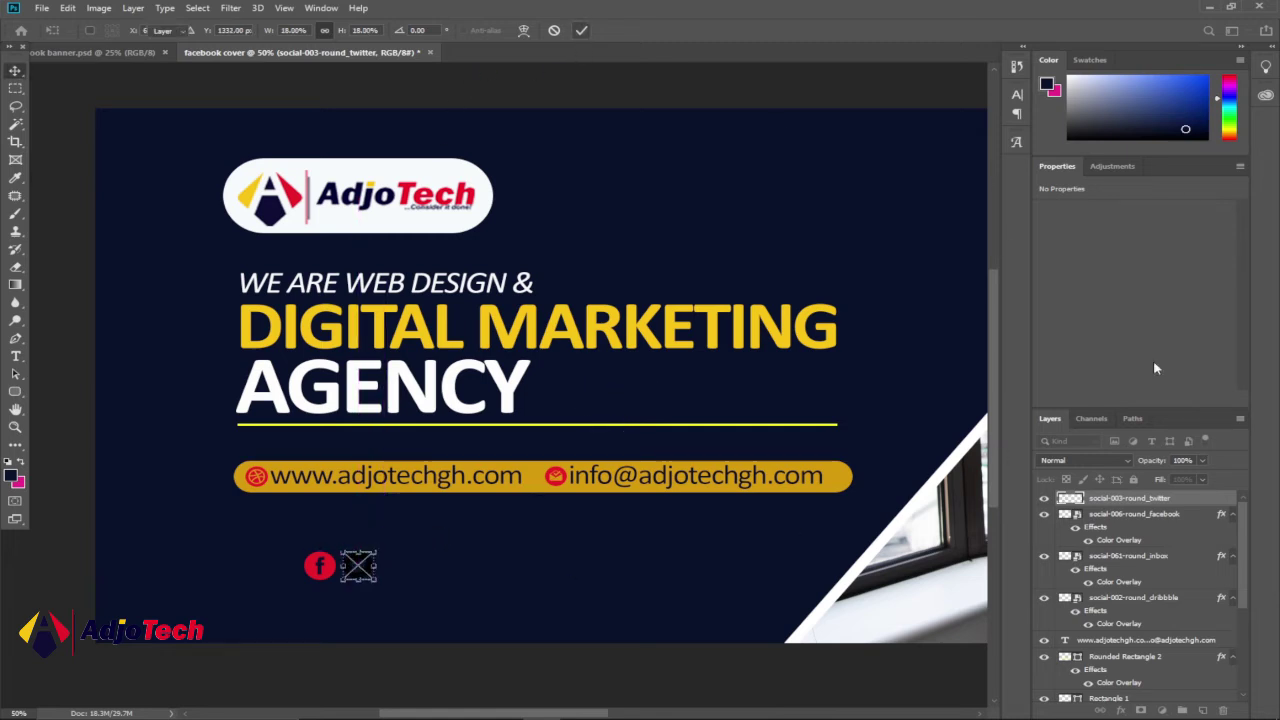
double_click(1205, 504)
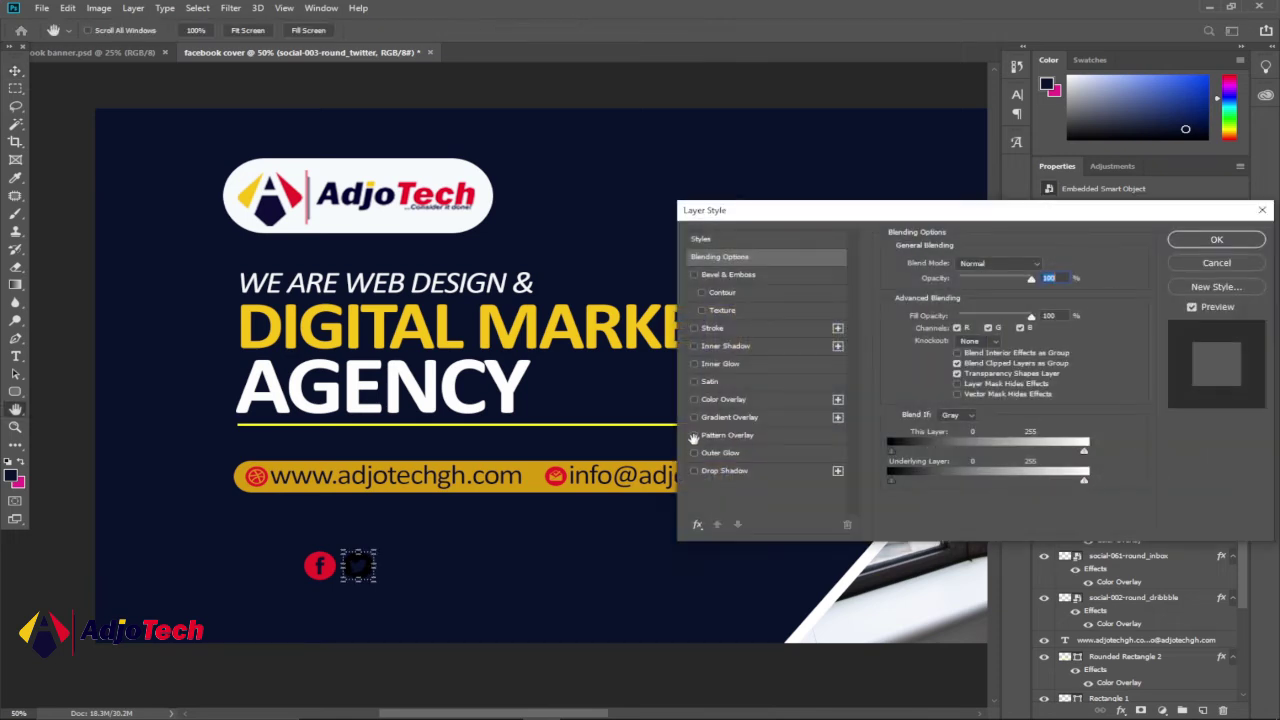
click(722, 408)
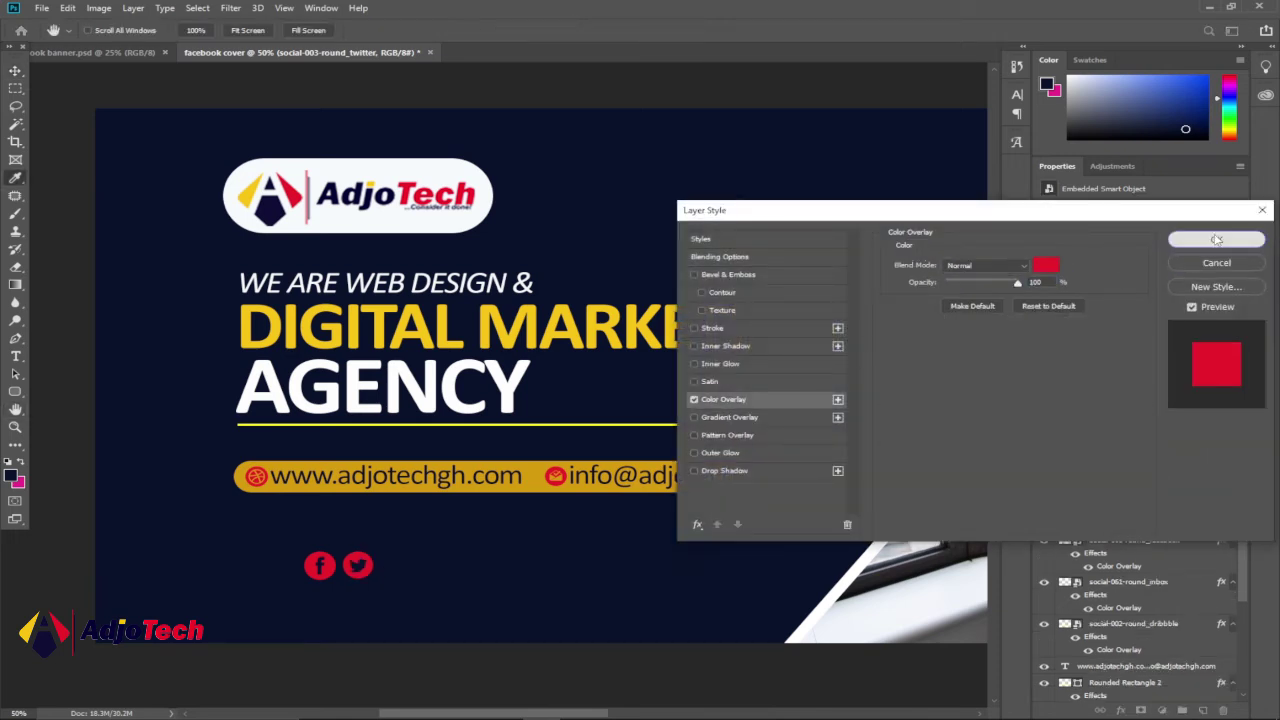
click(1216, 240)
drag(376, 580, 379, 580)
key(Return)
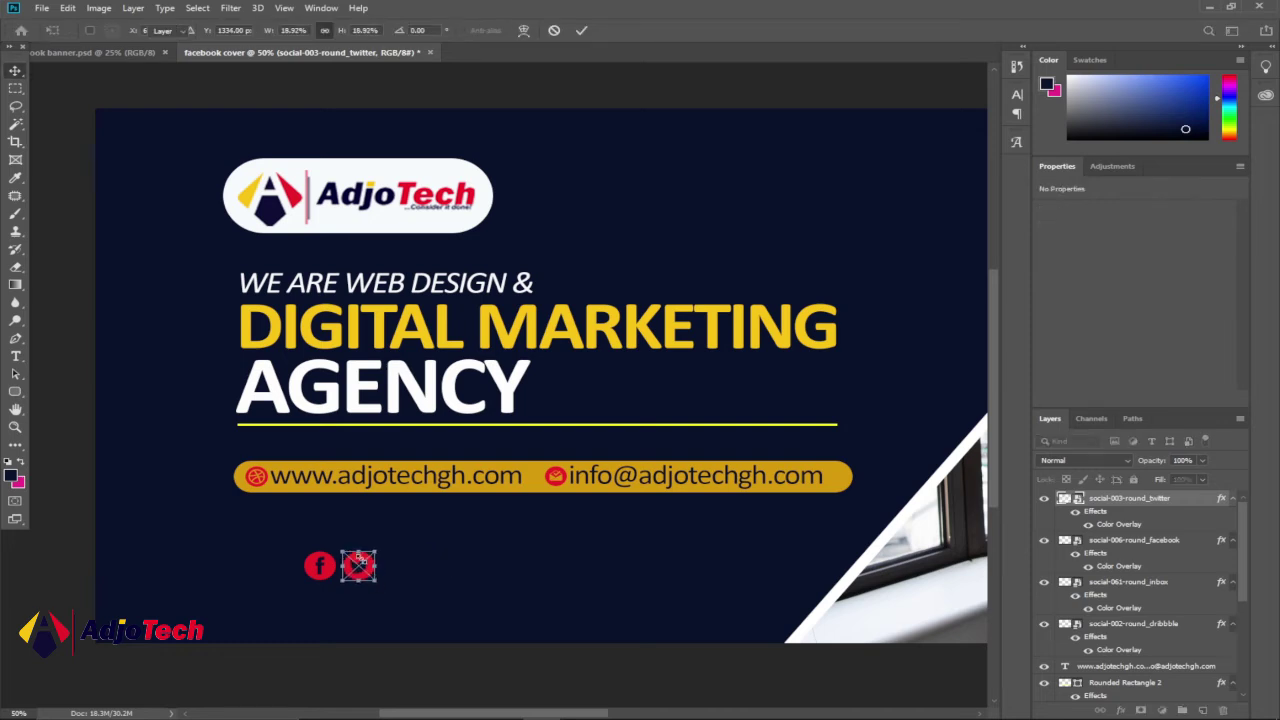
- Drop social-023-round_whatsapp from the 64 folder onto the cover
mouse_move(429, 712)
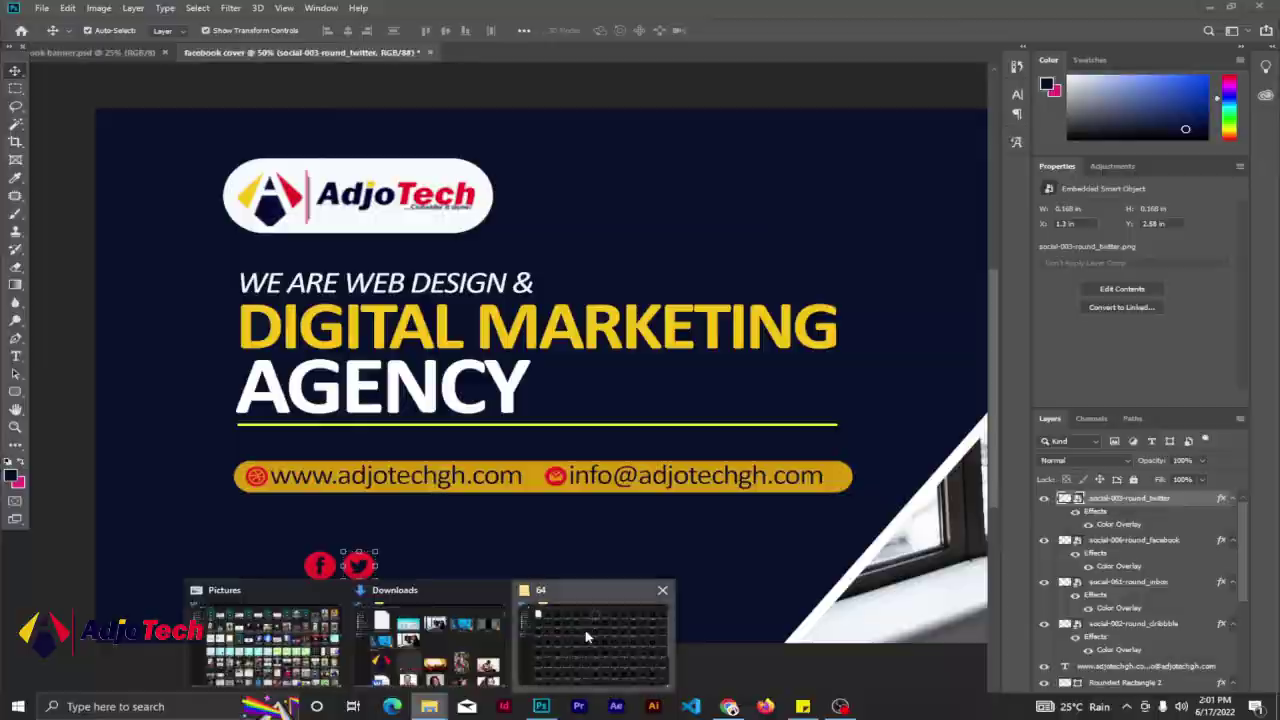
click(600, 635)
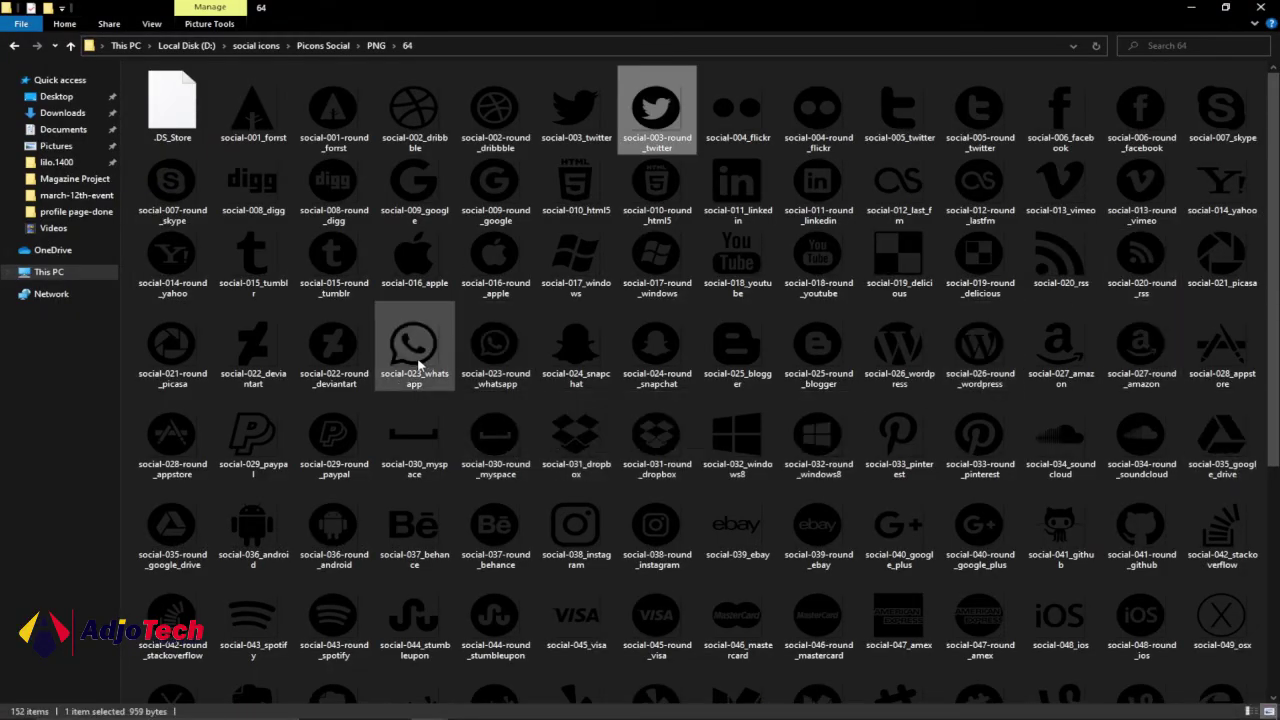
click(504, 350)
drag(504, 350, 846, 211)
- Shrink the WhatsApp icon, move it to the upper right, and commit it, checking the banner reference
drag(621, 449, 578, 386)
drag(708, 263, 757, 212)
click(582, 31)
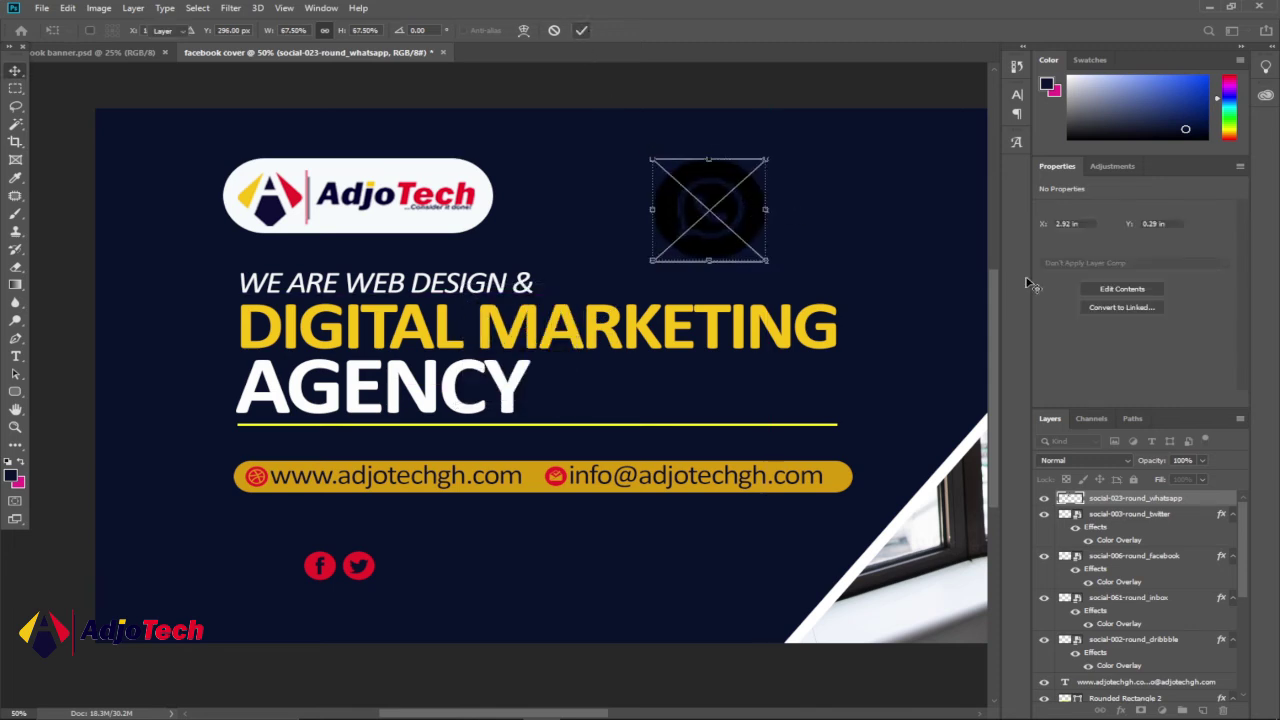
click(90, 52)
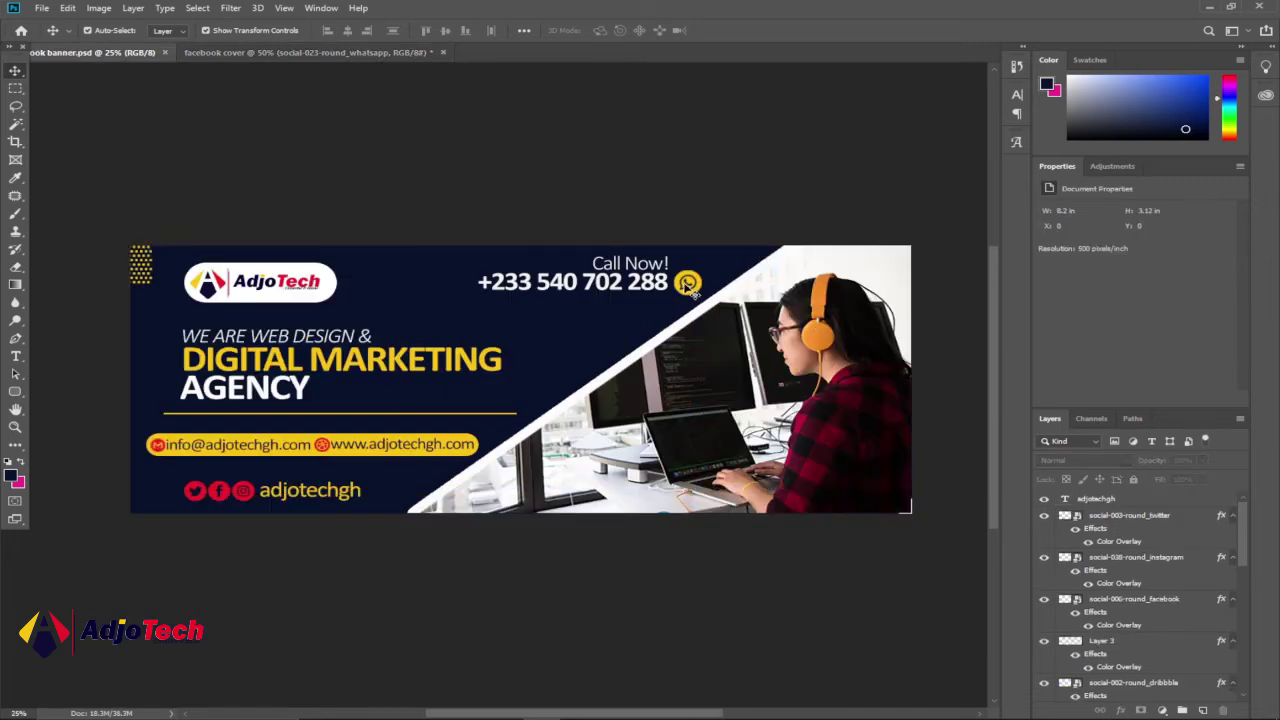
click(322, 52)
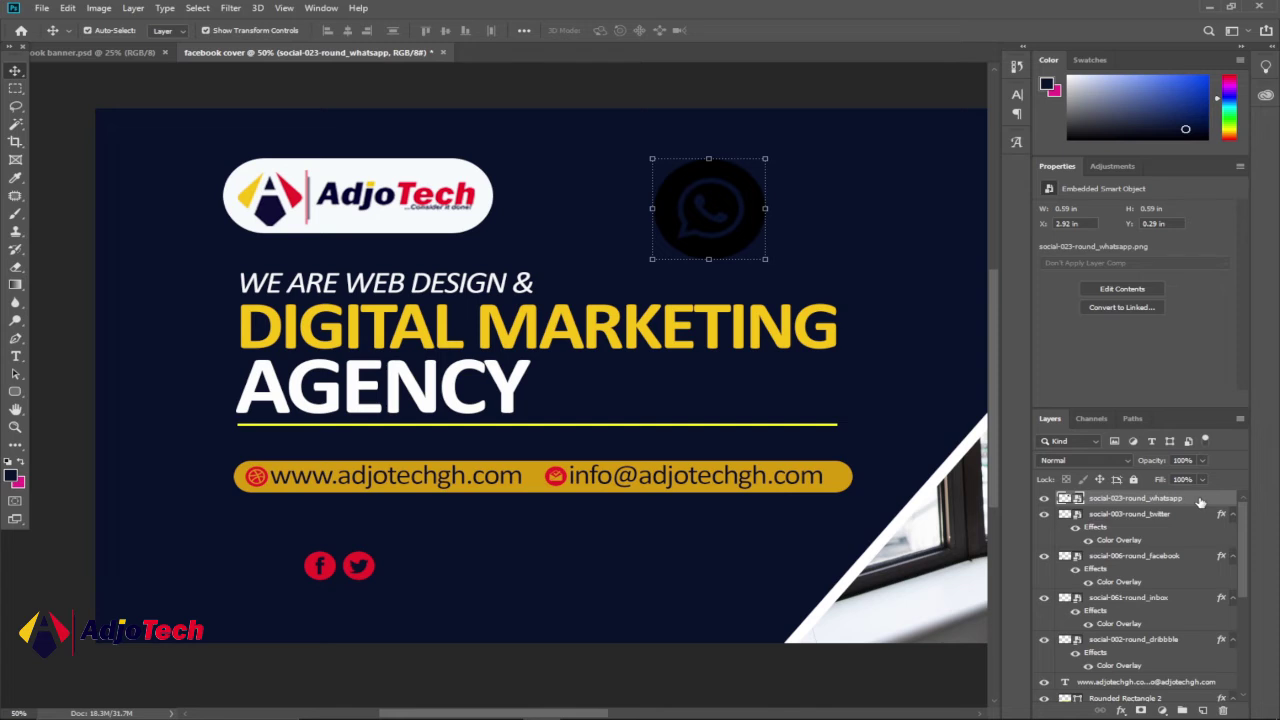
- Give the WhatsApp icon a gold Color Overlay sampled from the contact bar
double_click(1200, 502)
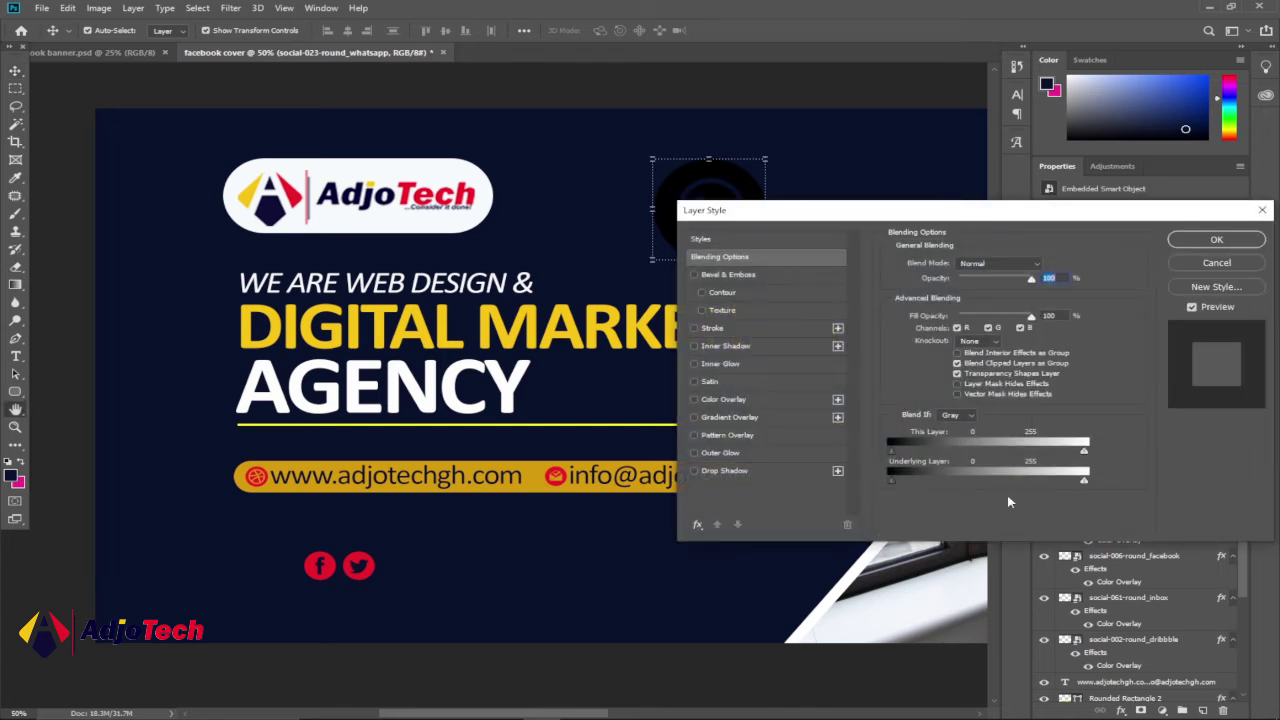
click(723, 399)
click(1042, 272)
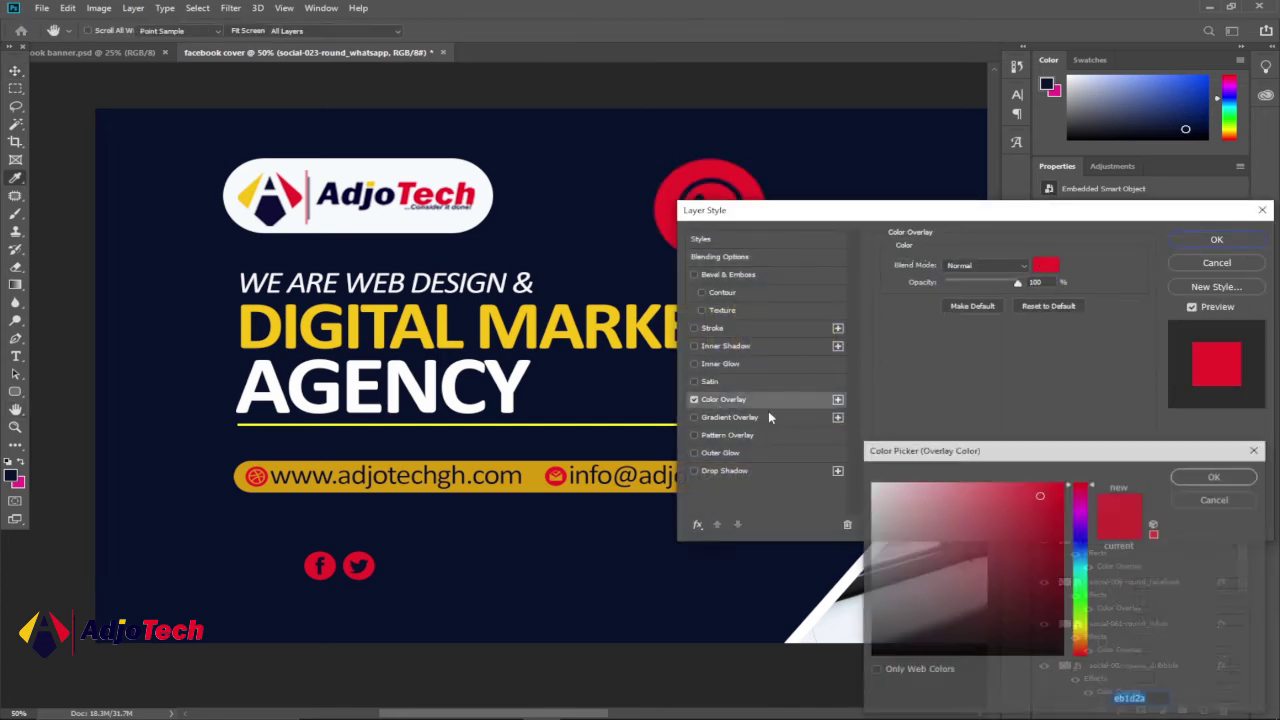
click(546, 466)
click(1216, 476)
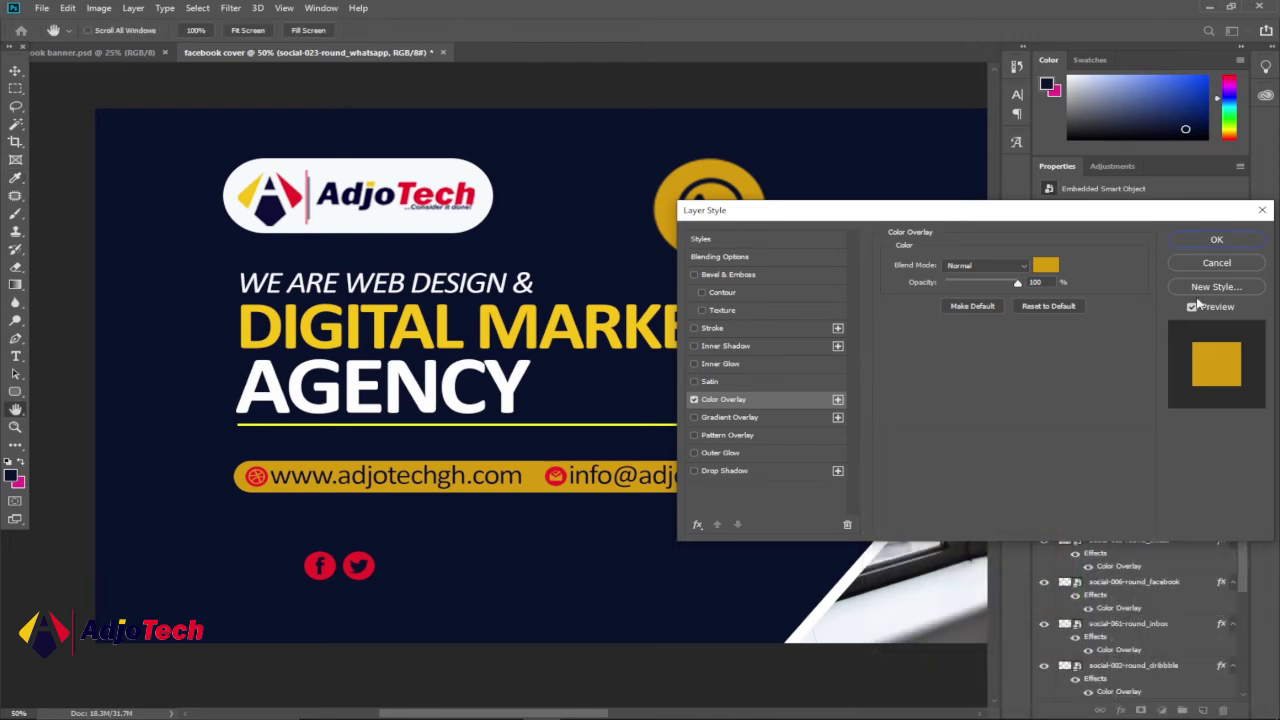
click(1201, 245)
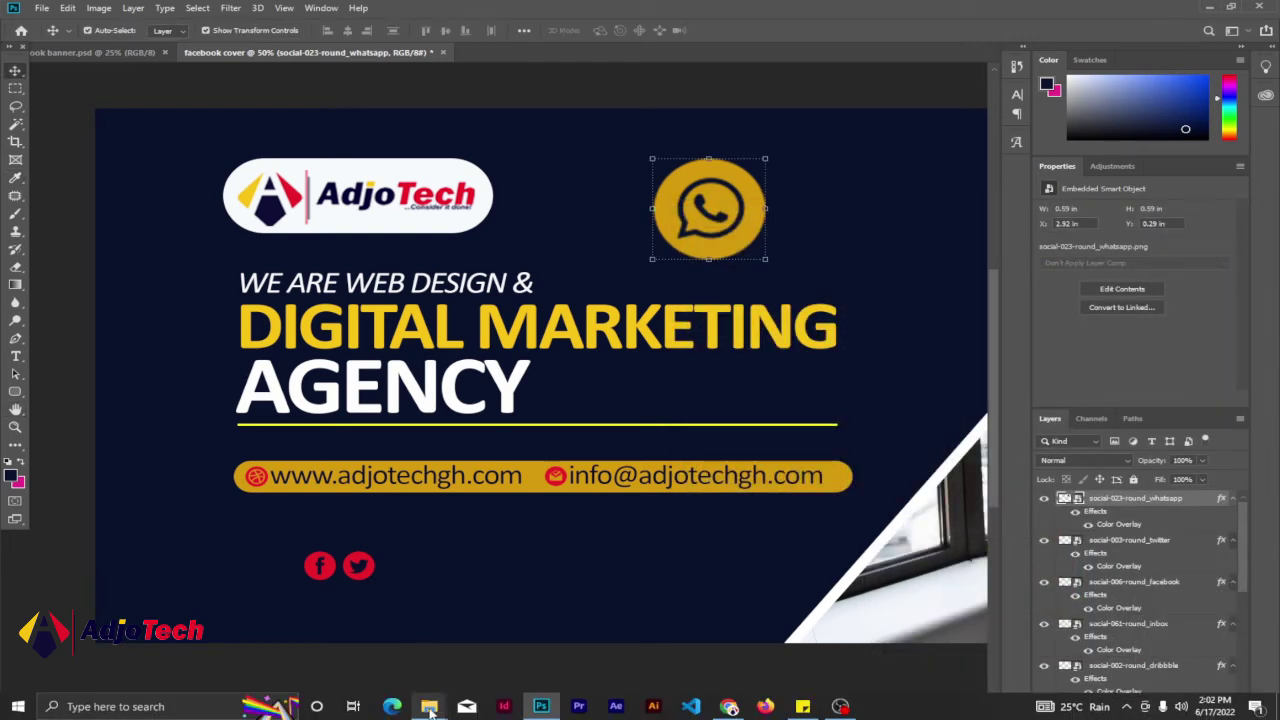
mouse_move(429, 706)
click(572, 626)
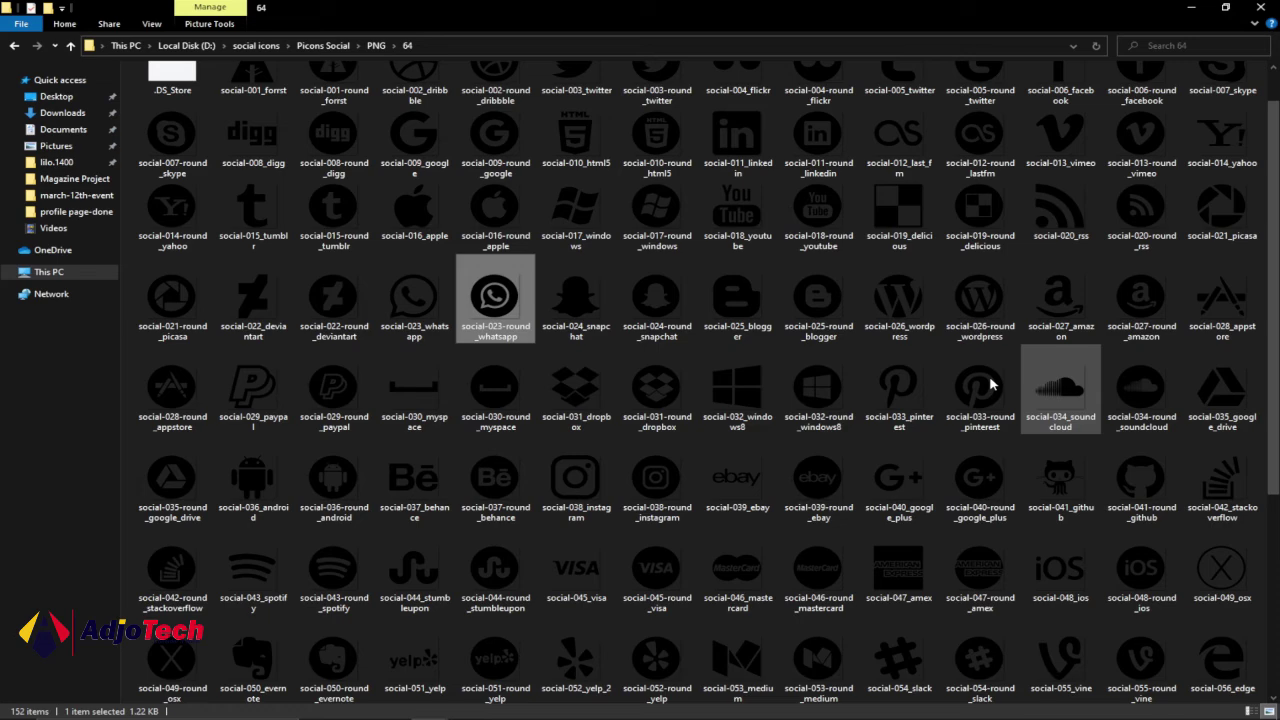
- Pick social-038-round_instagram in the 64 folder and return to the Photoshop cover
scroll(1277, 197, up, 1)
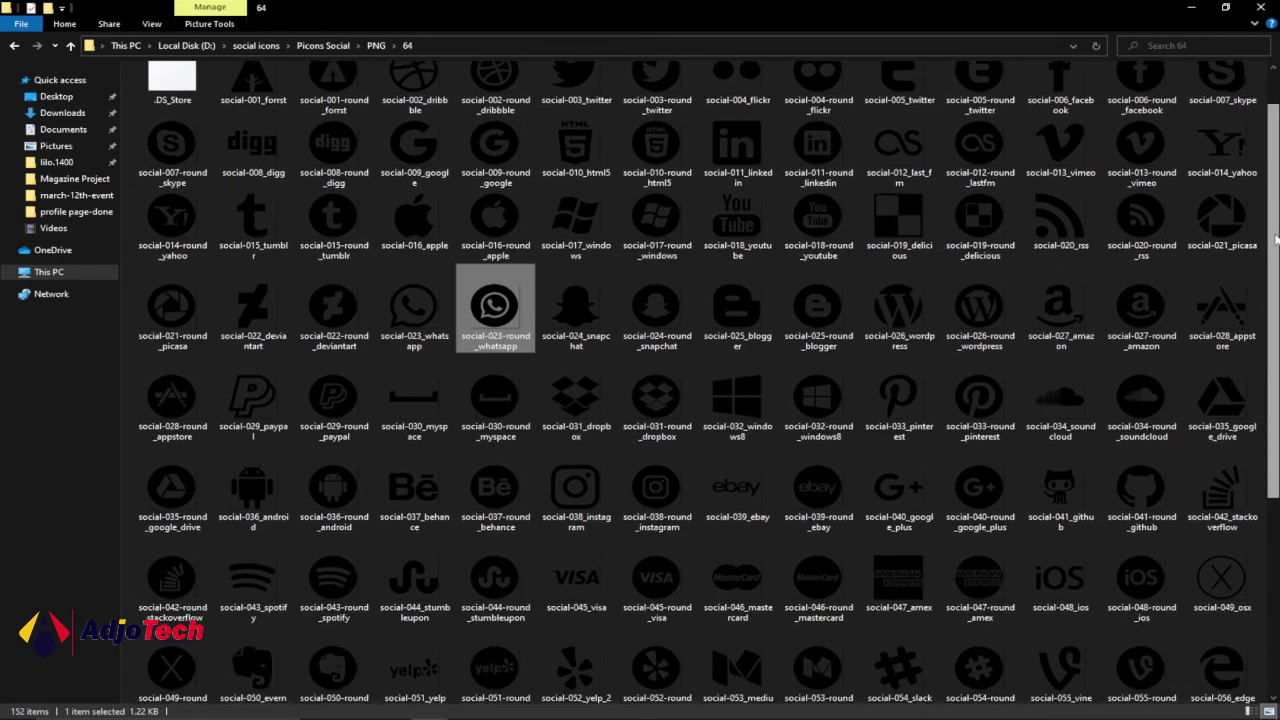
drag(1277, 197, 1268, 427)
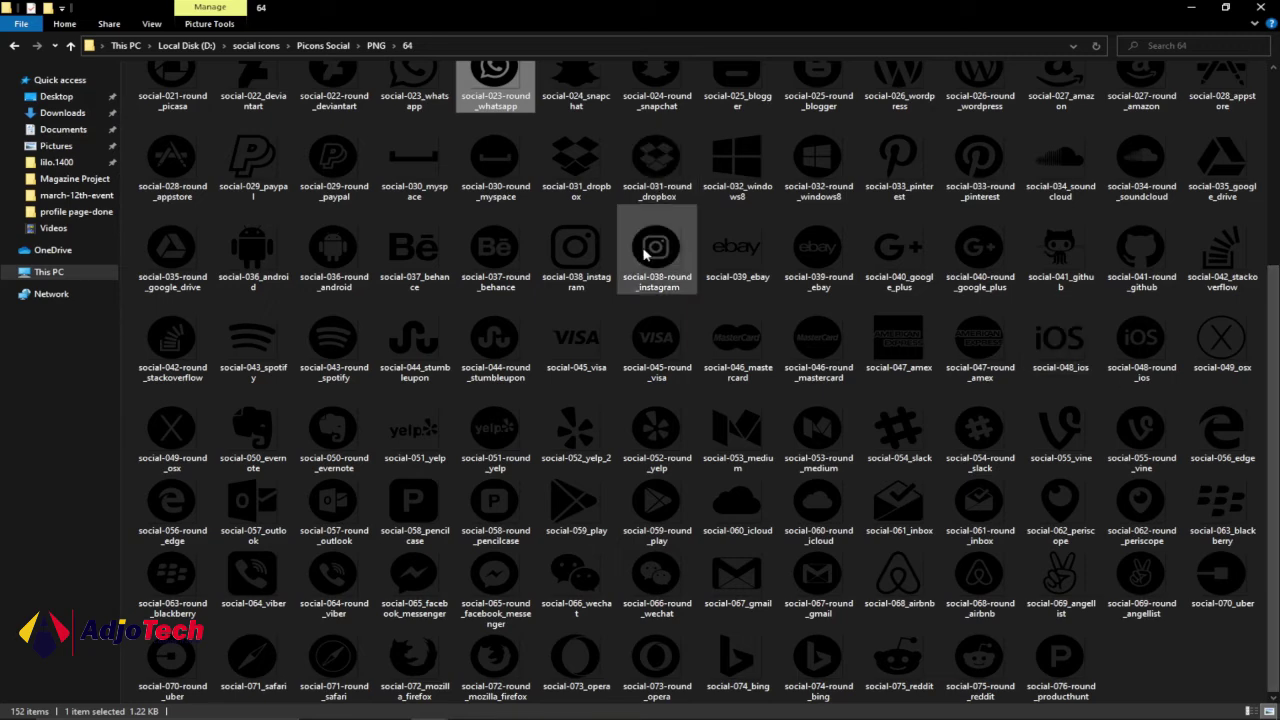
click(650, 252)
mouse_move(430, 710)
click(541, 706)
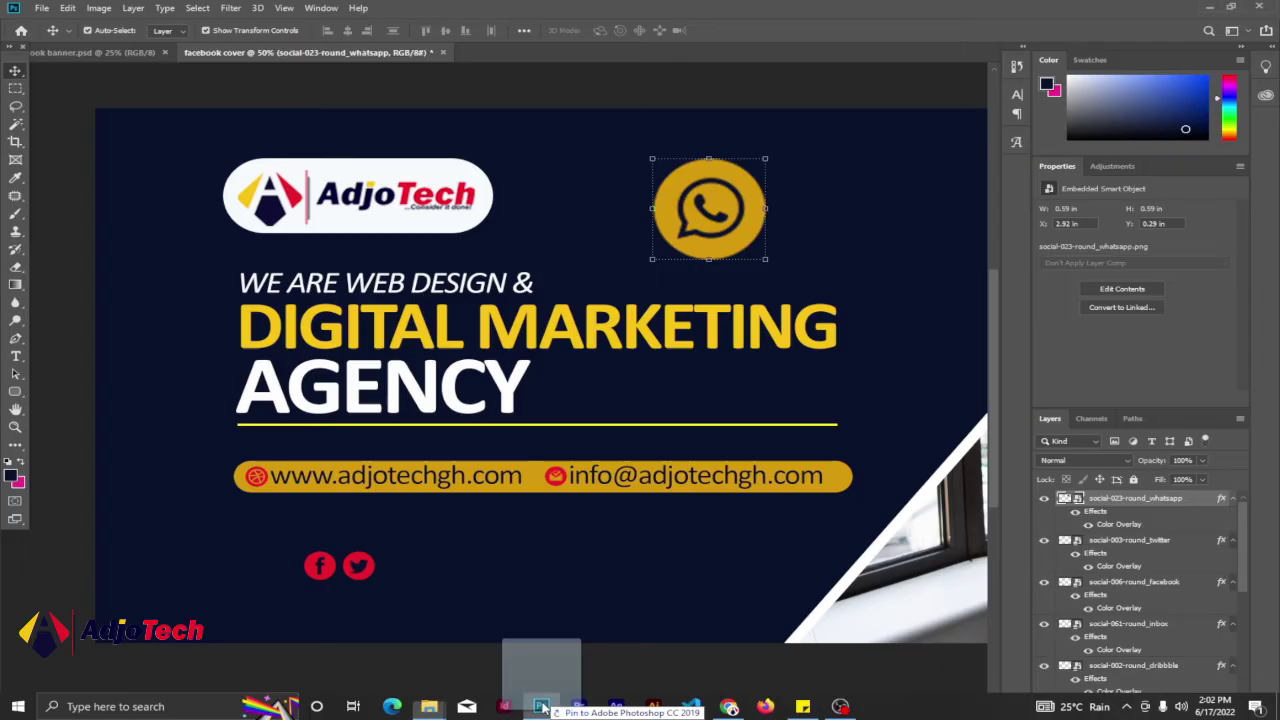
- Place the Instagram icon on the cover, scaled down beside the Twitter icon
drag(407, 575, 414, 571)
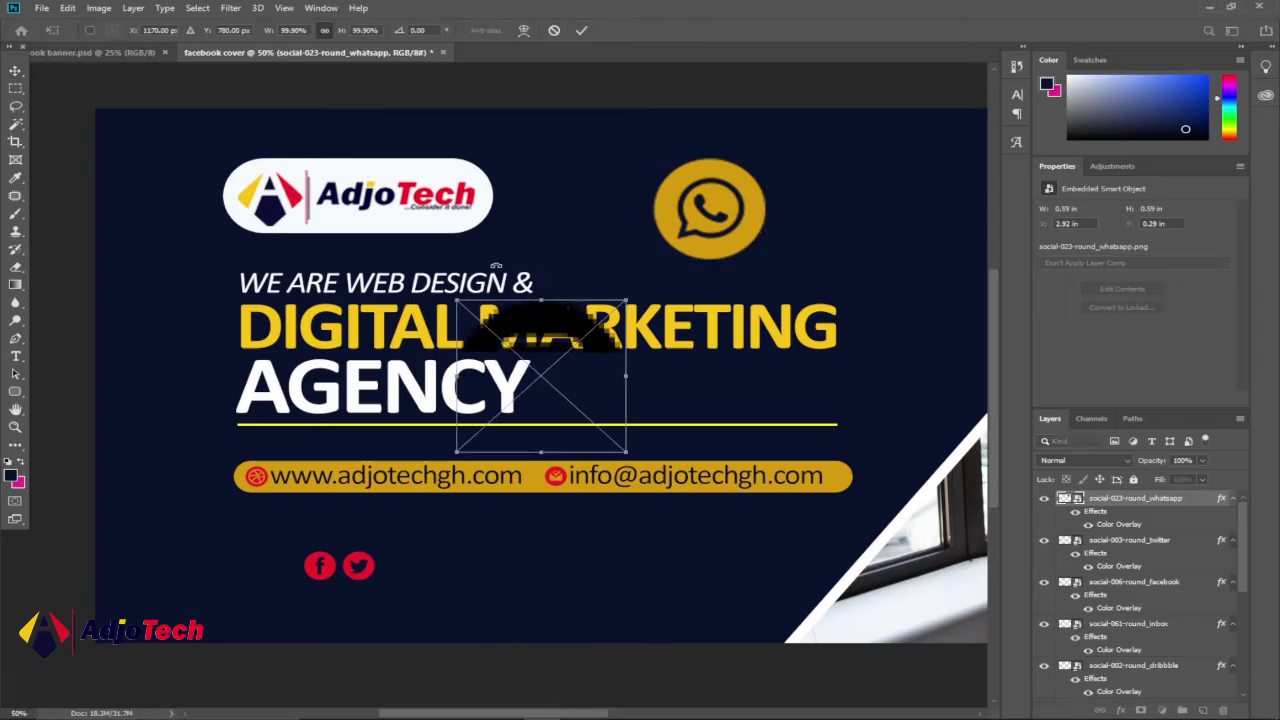
drag(457, 302, 403, 569)
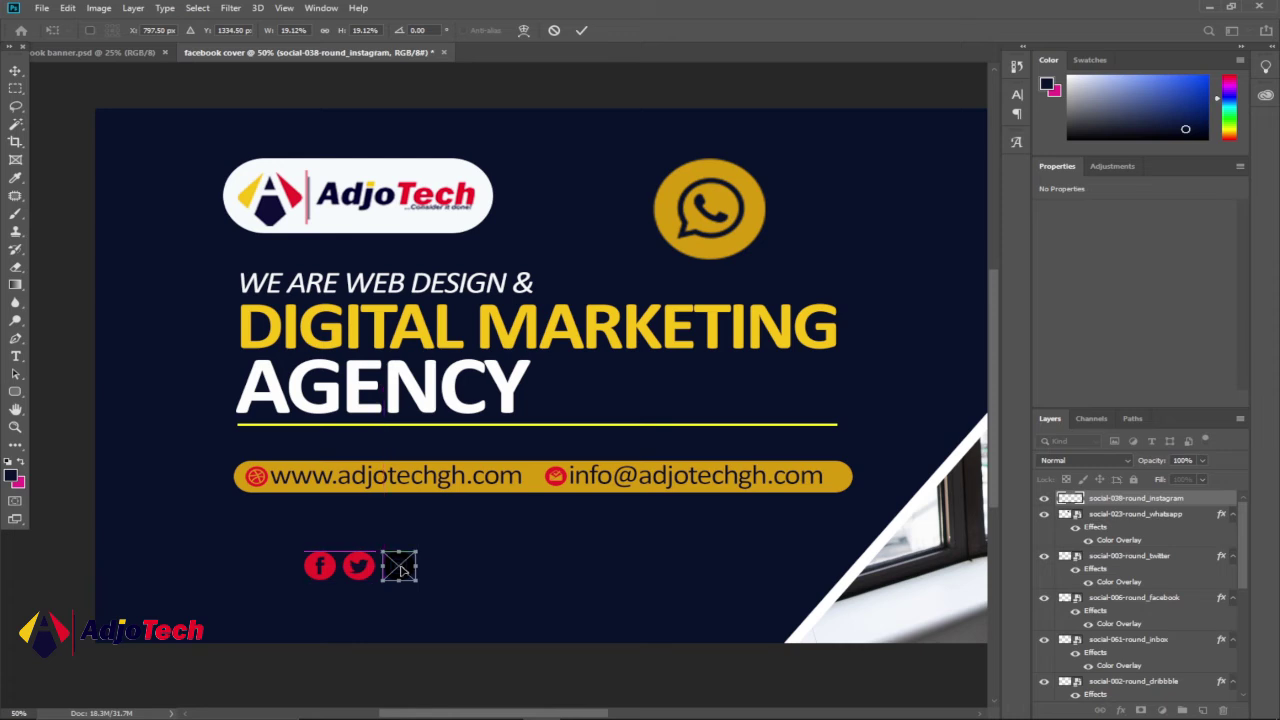
click(583, 31)
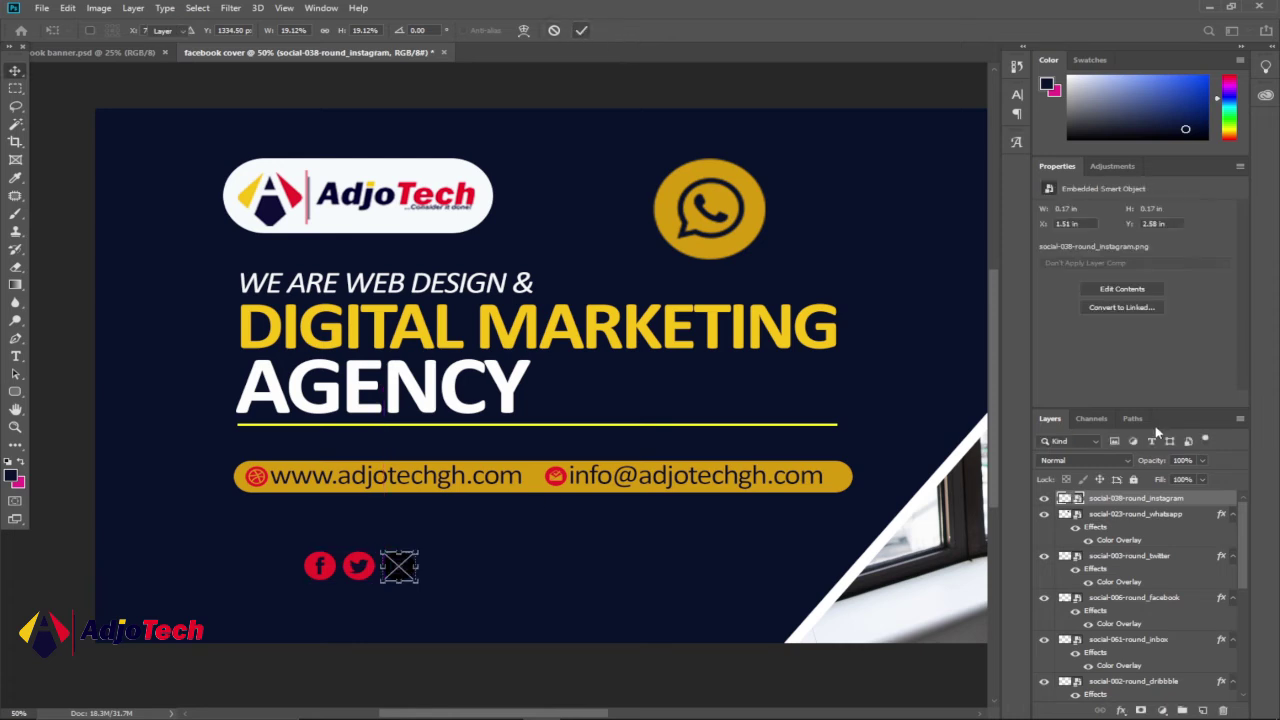
- Tint the Instagram icon with a red Color Overlay sampled from the AdjoTech logo
double_click(1190, 498)
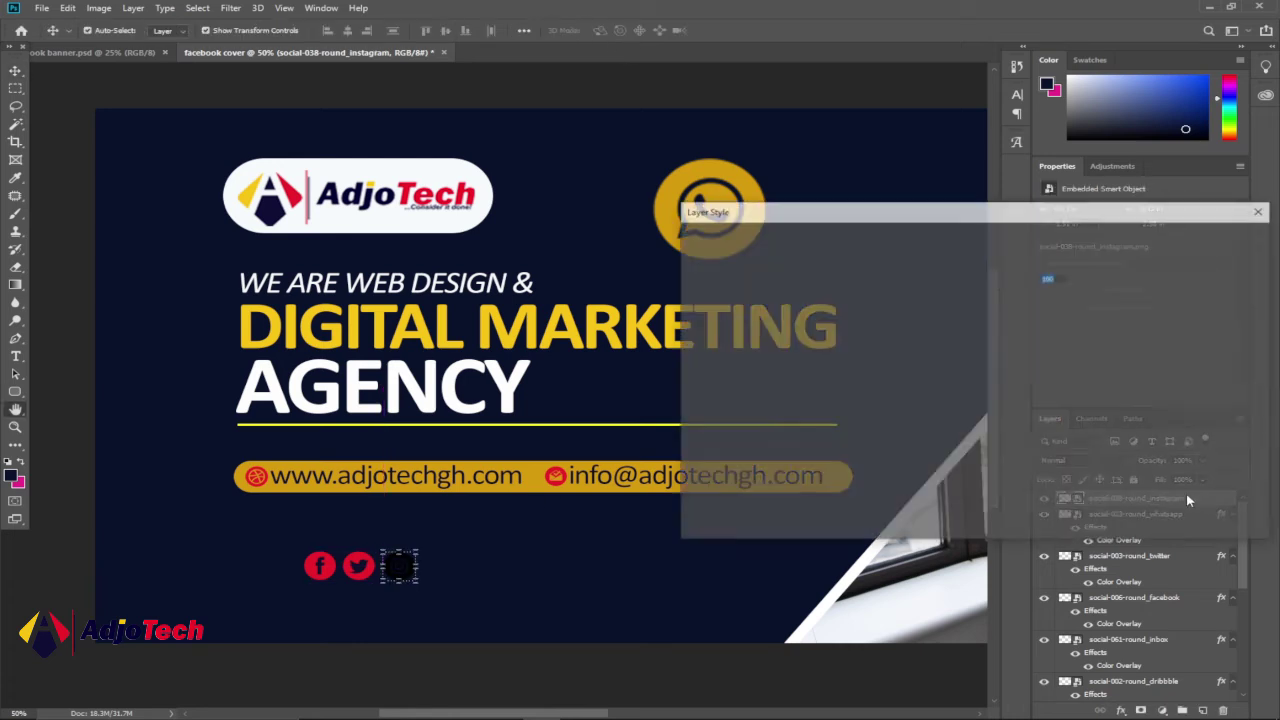
click(724, 399)
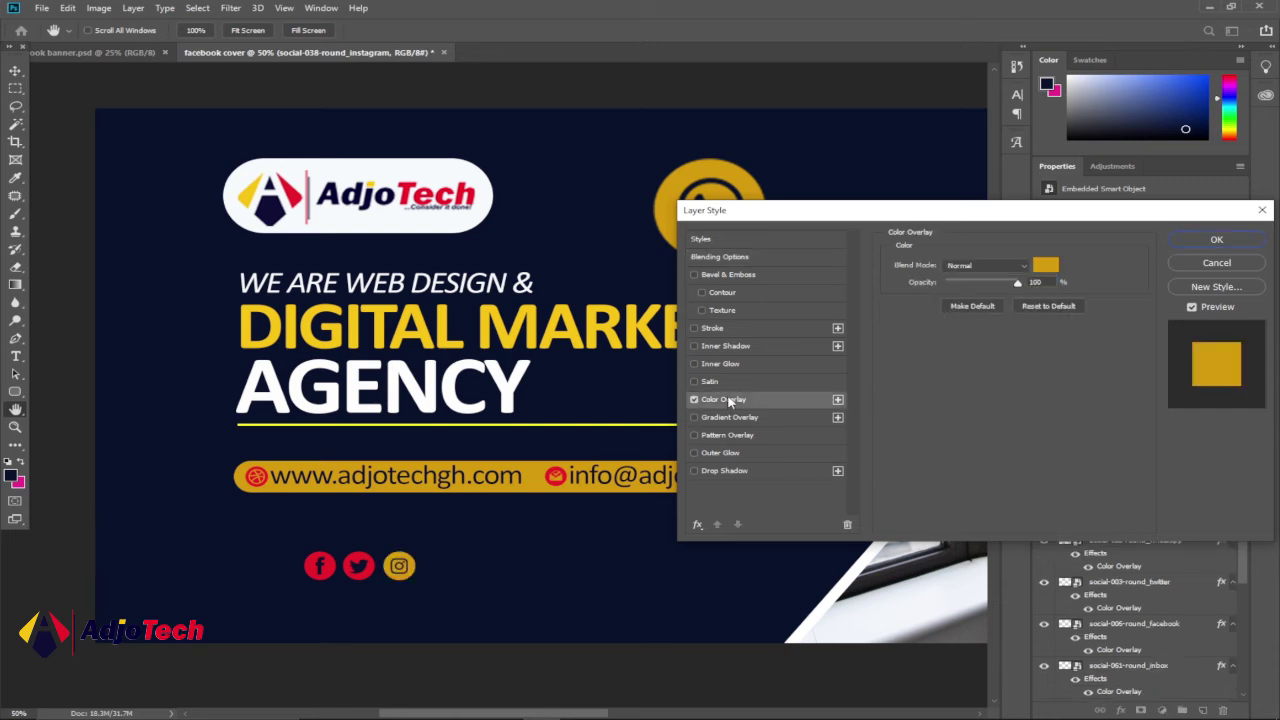
click(1043, 265)
click(479, 188)
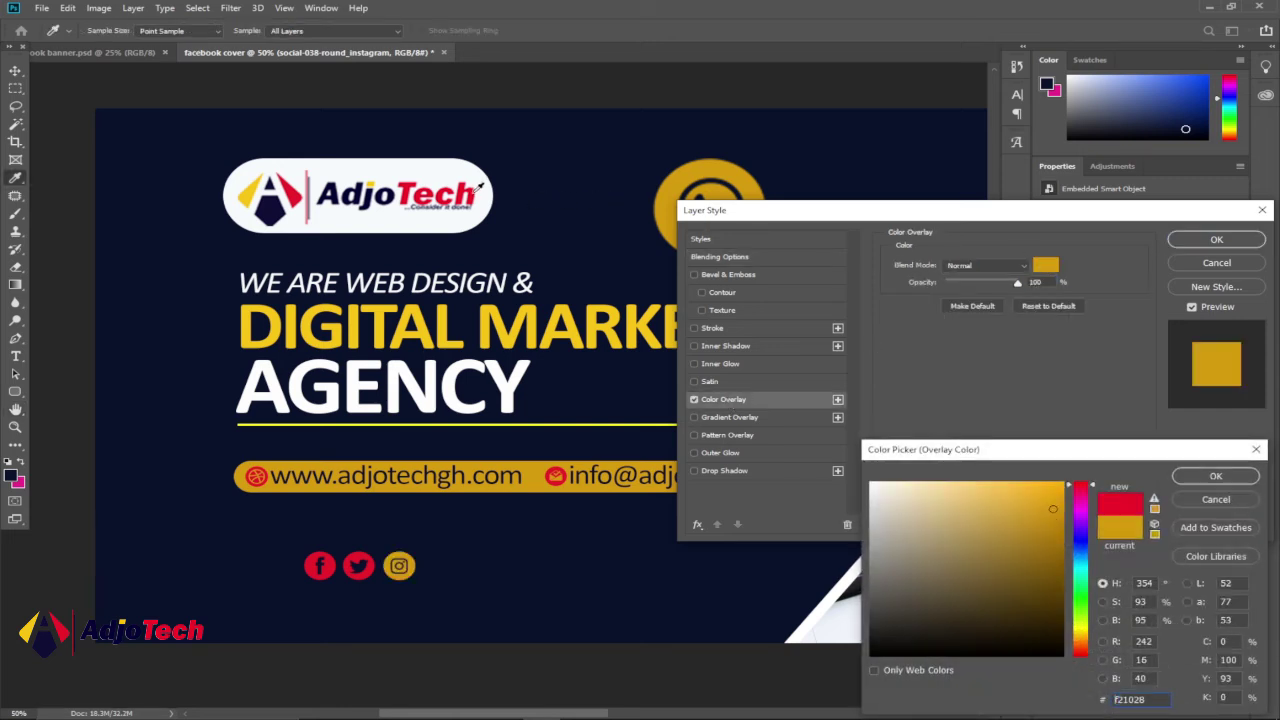
click(1213, 477)
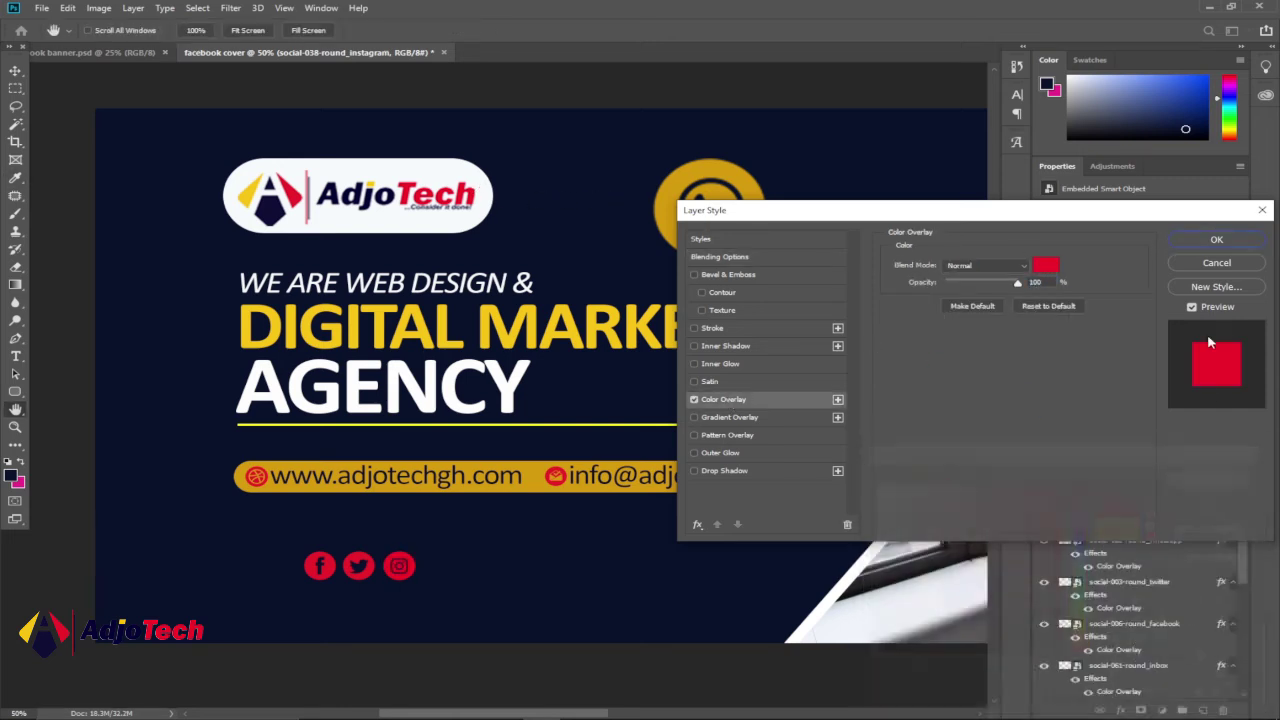
click(1216, 240)
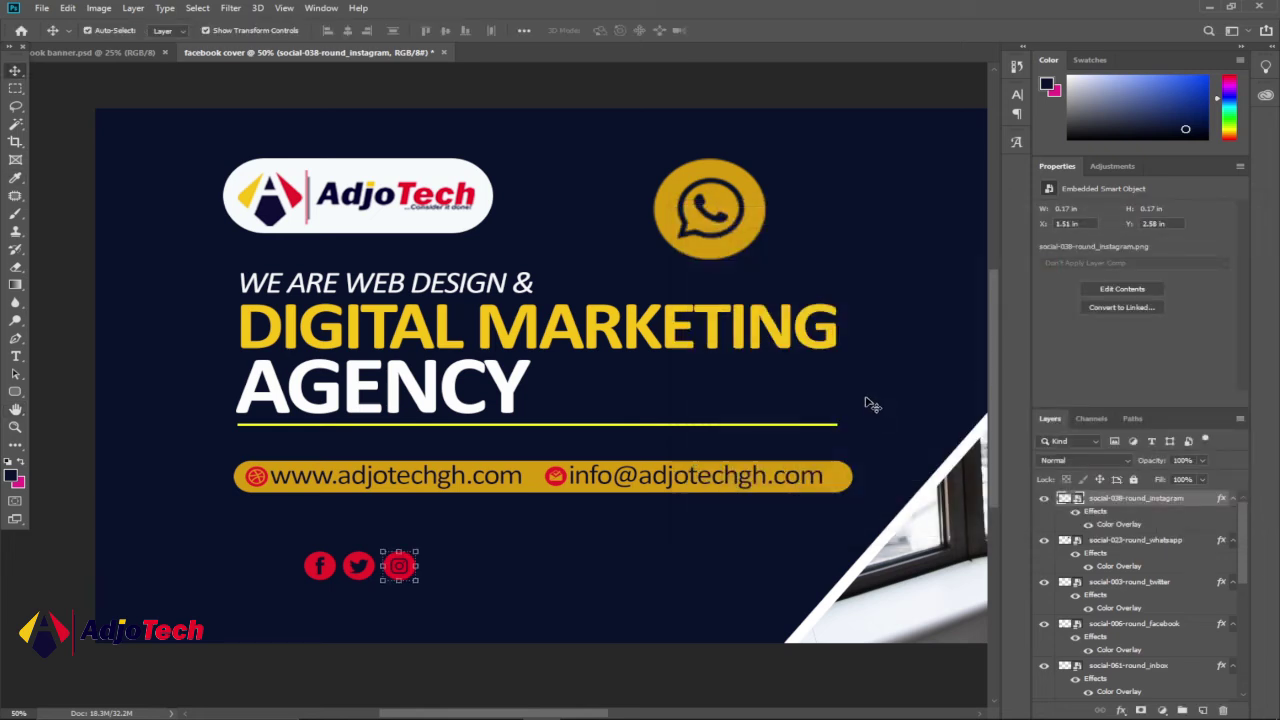
click(448, 667)
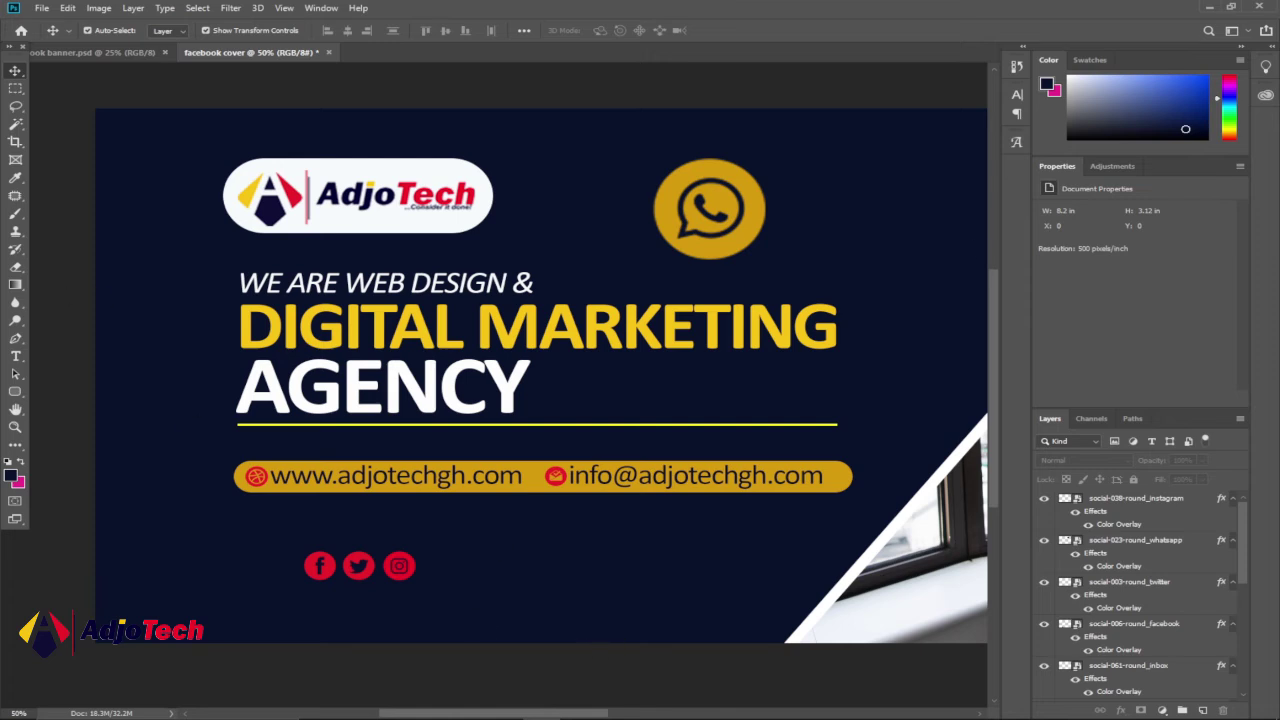
- Resample the Instagram overlay red (eb1d2a) from the Facebook icon, then view the banner reference
click(405, 575)
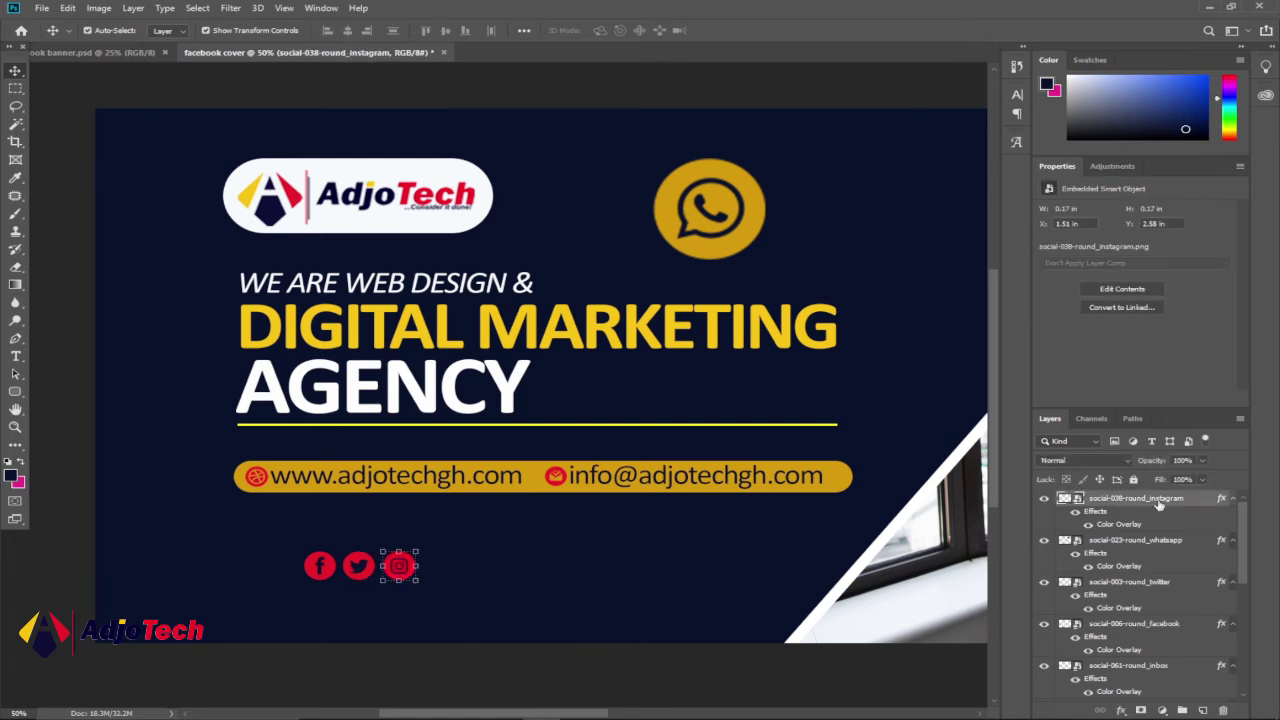
double_click(1127, 502)
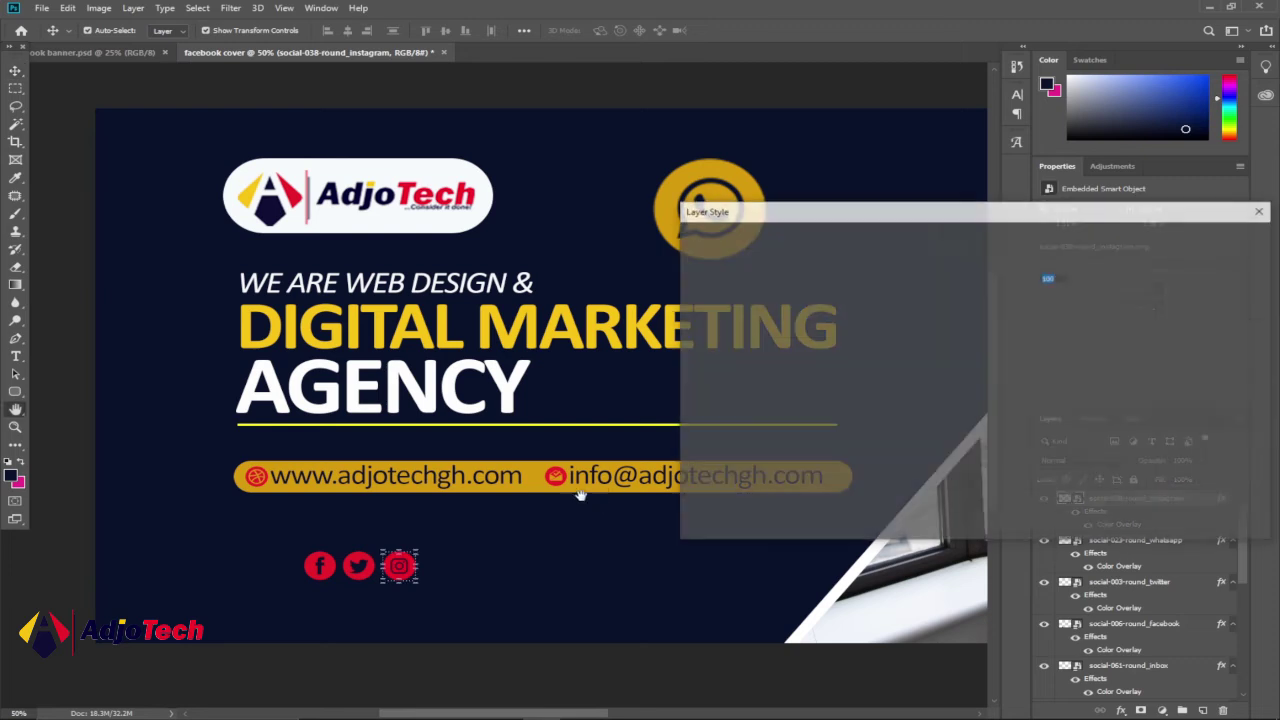
click(716, 400)
click(1045, 265)
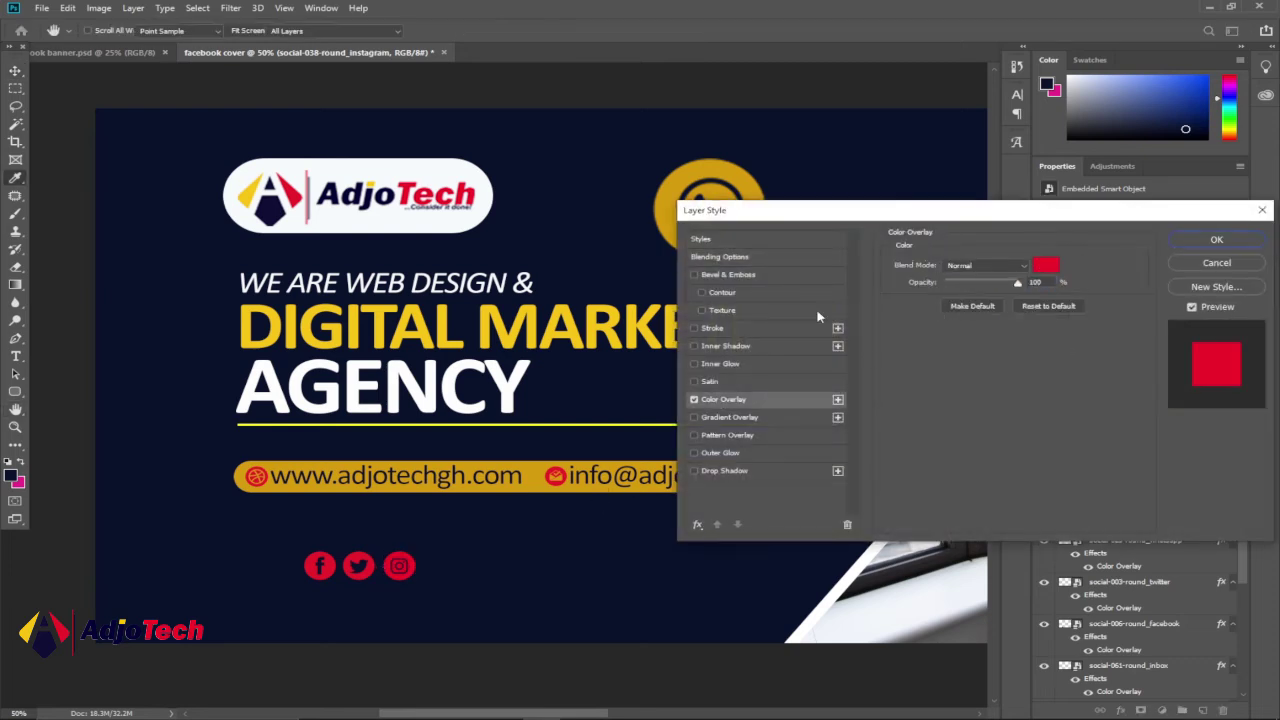
click(316, 560)
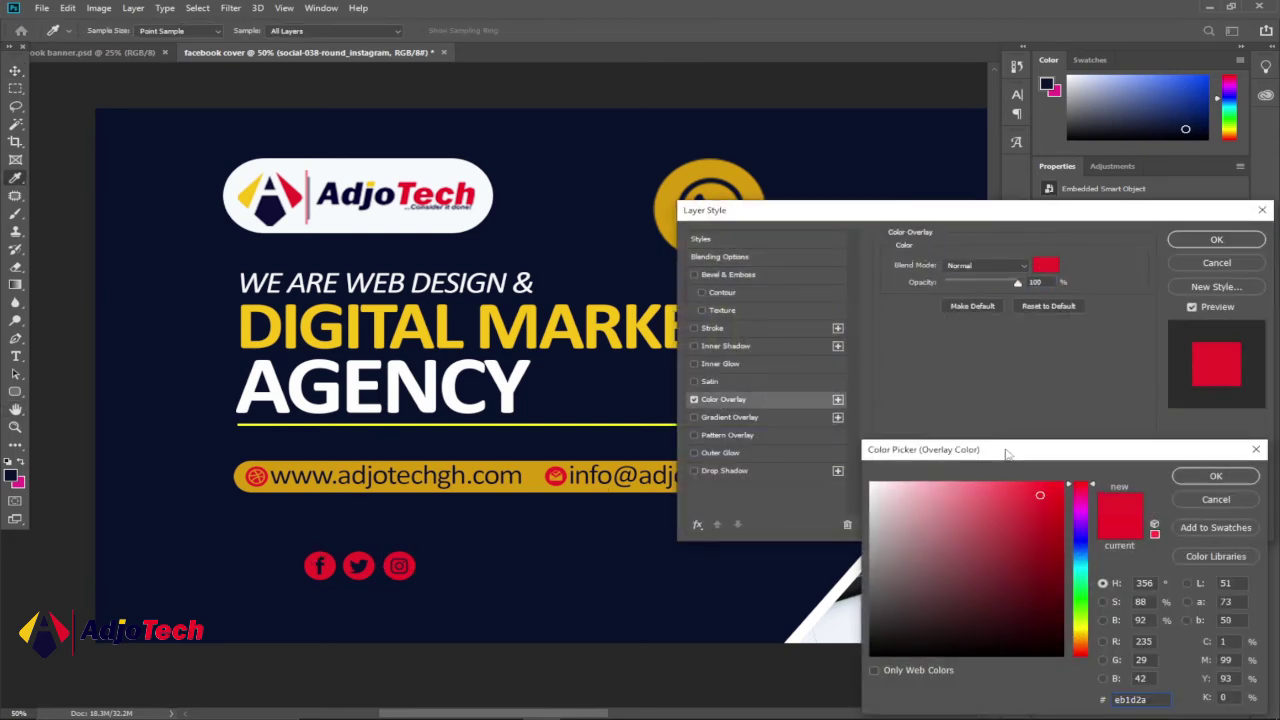
click(1196, 477)
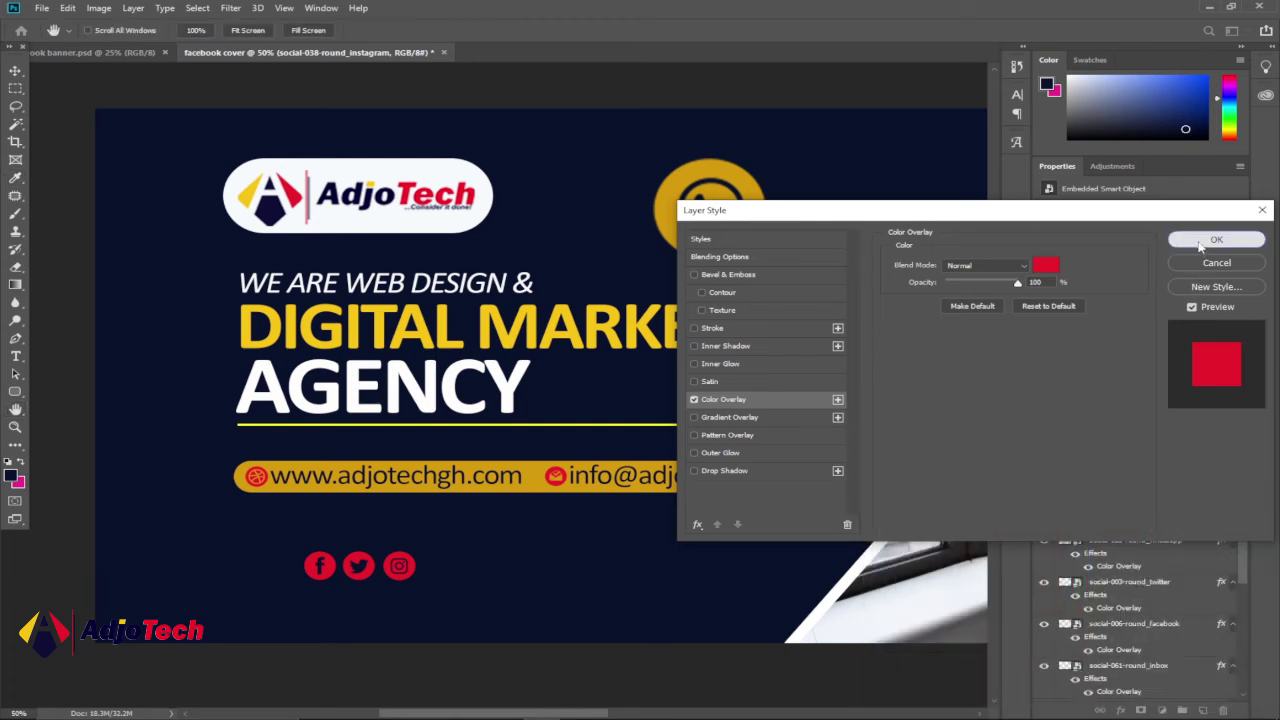
click(1214, 241)
click(95, 52)
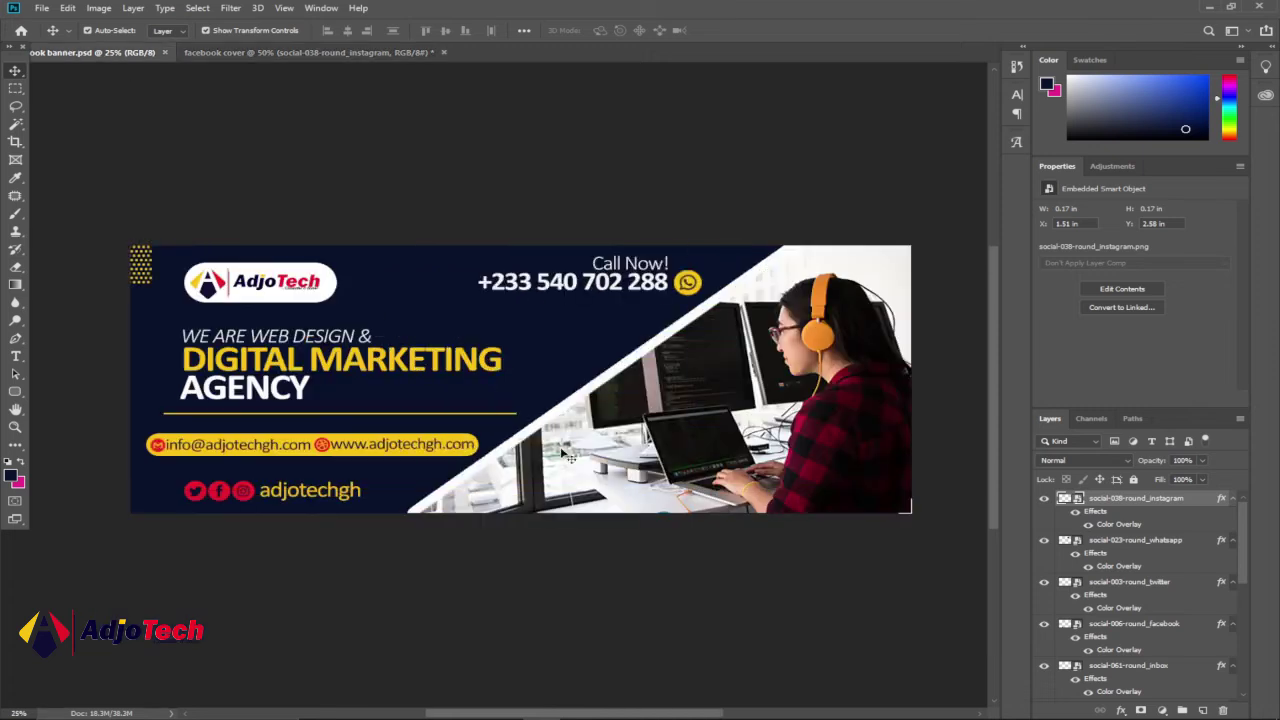
click(300, 52)
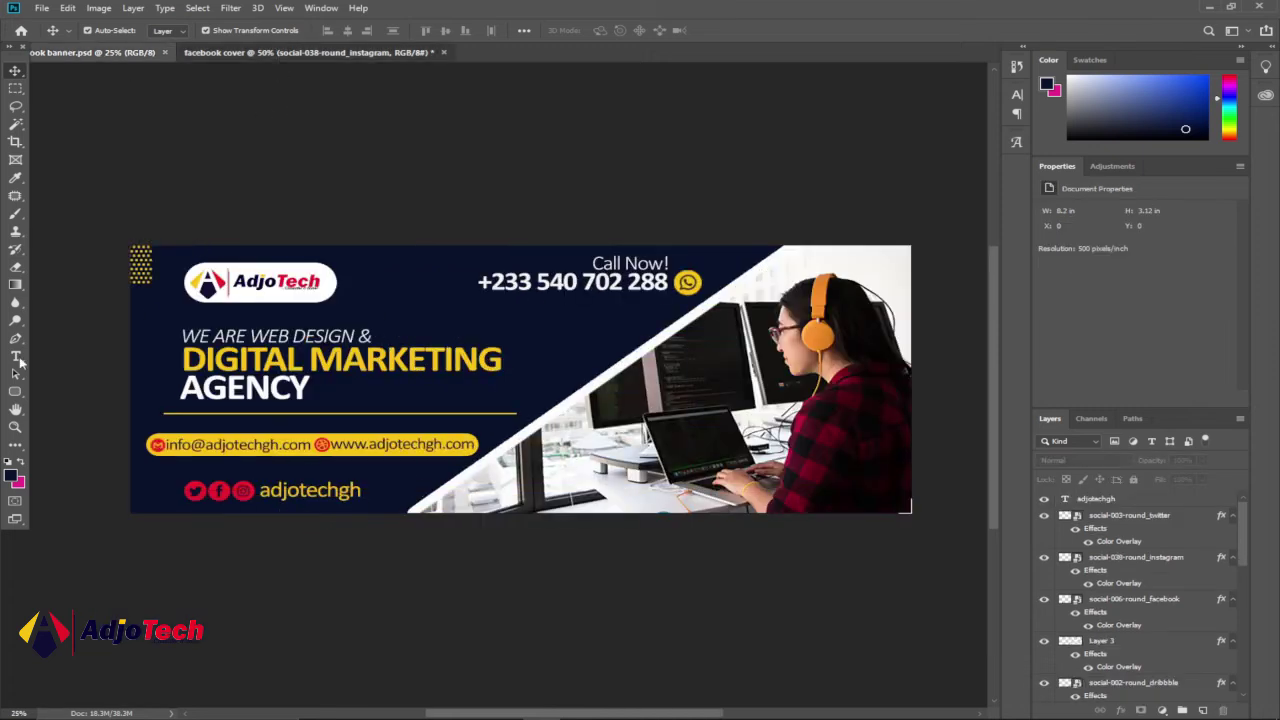
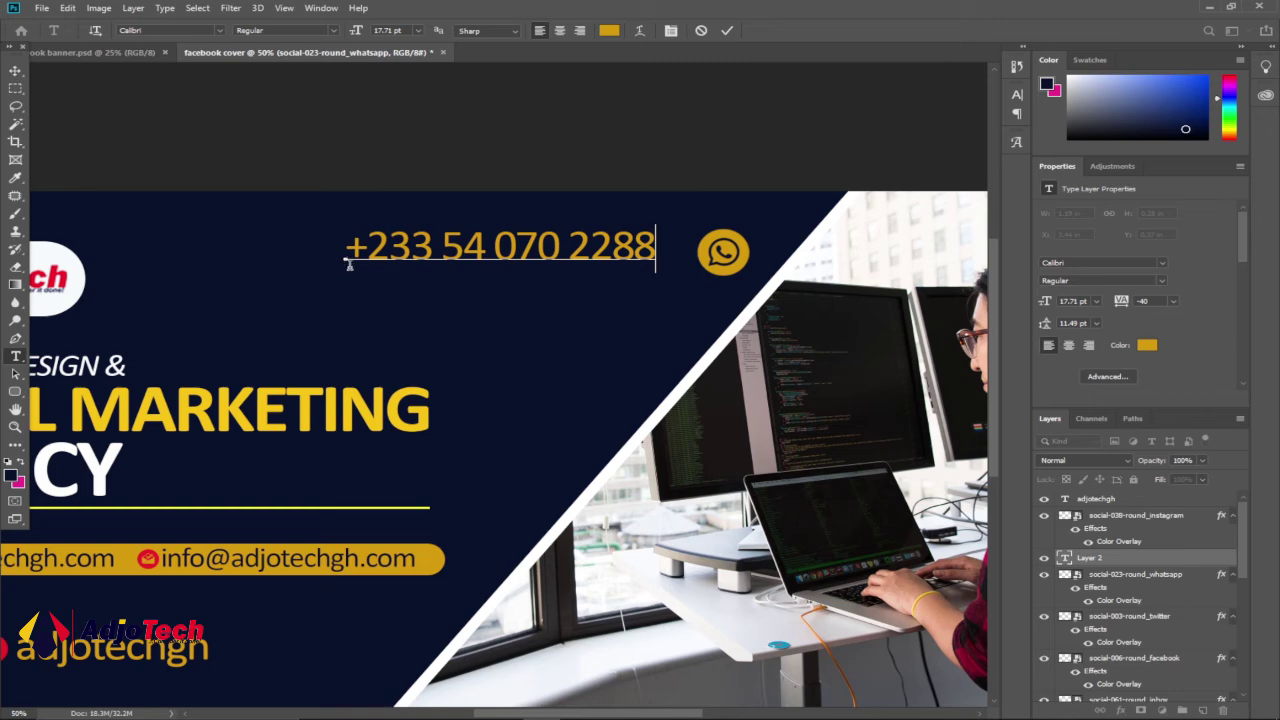
drag(343, 251, 651, 234)
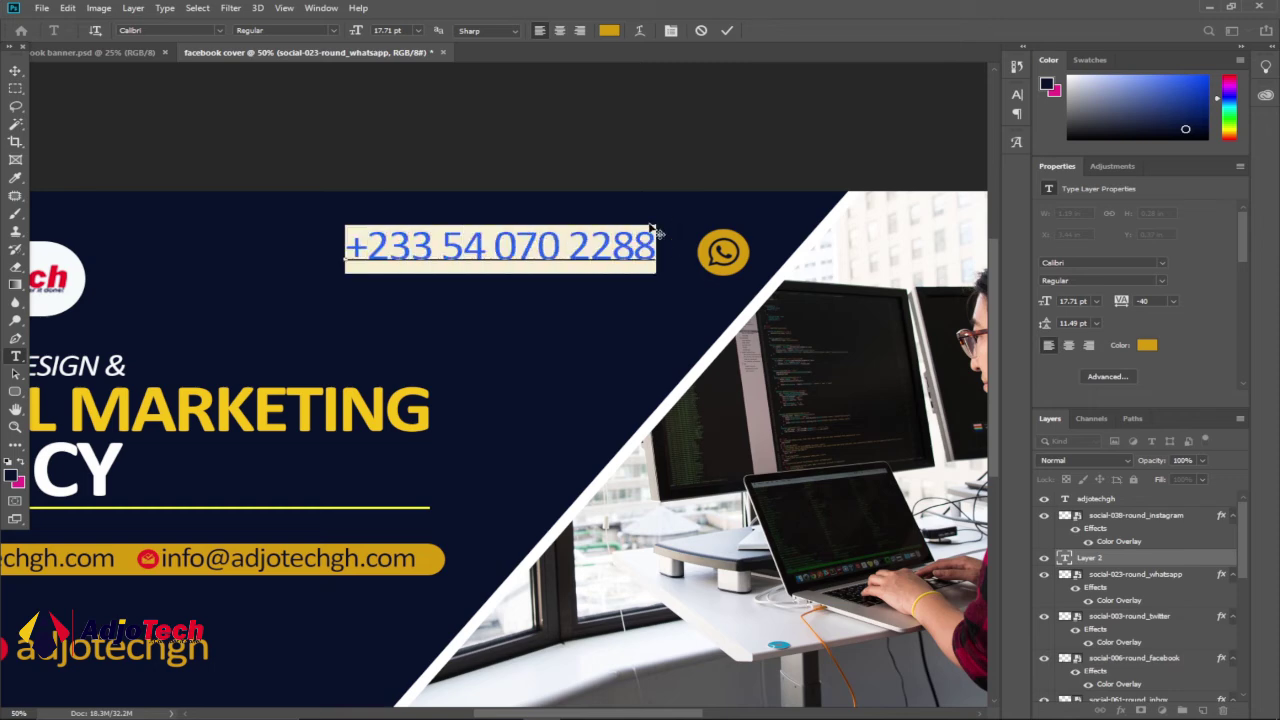
click(607, 31)
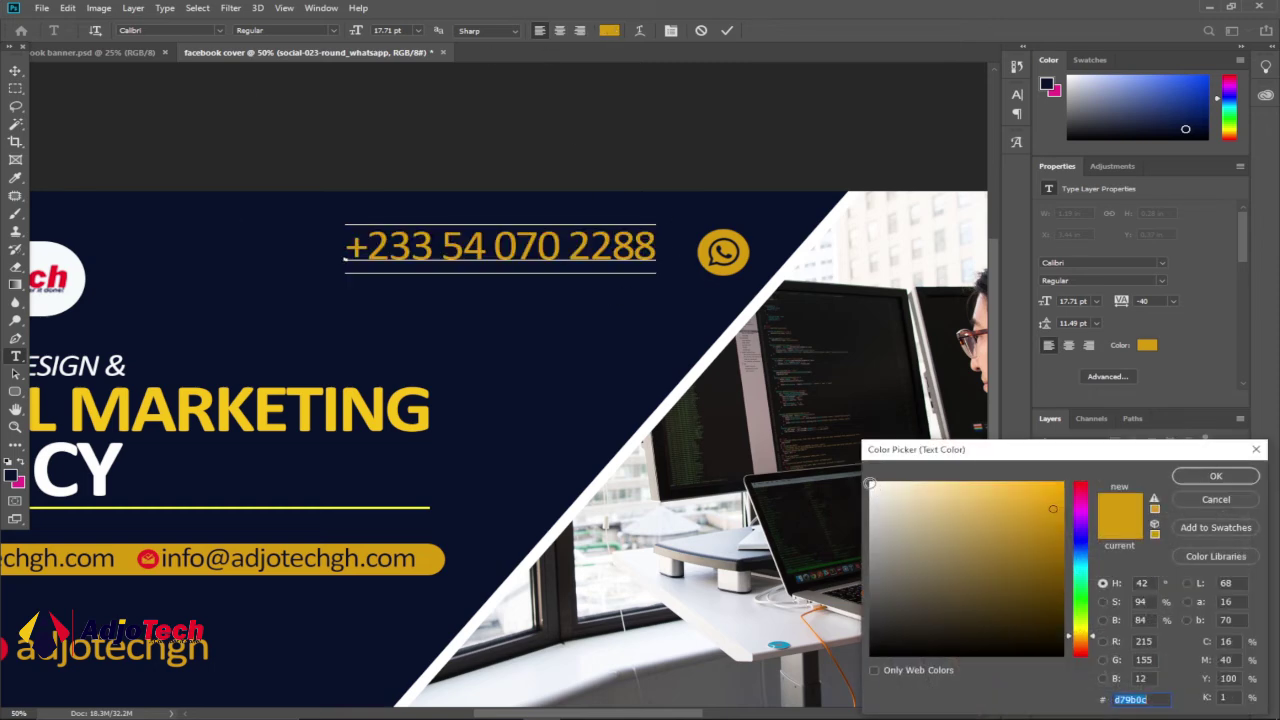
click(870, 483)
click(1216, 476)
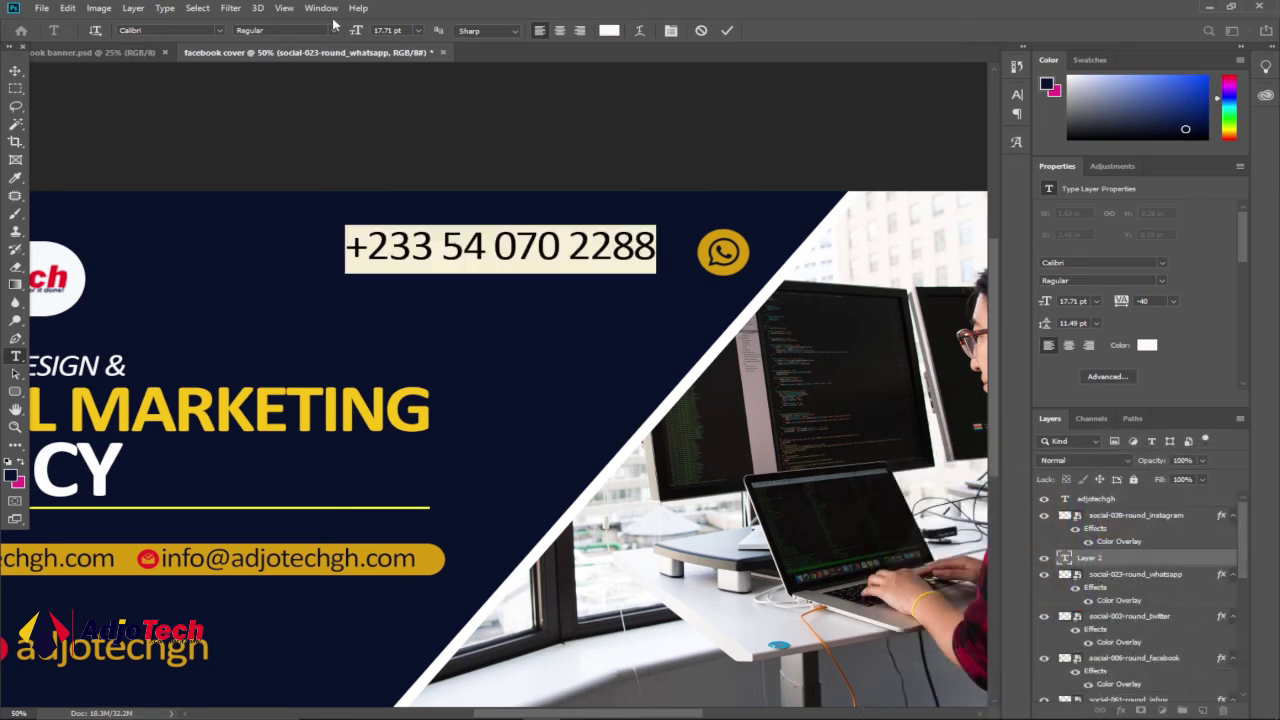
click(329, 33)
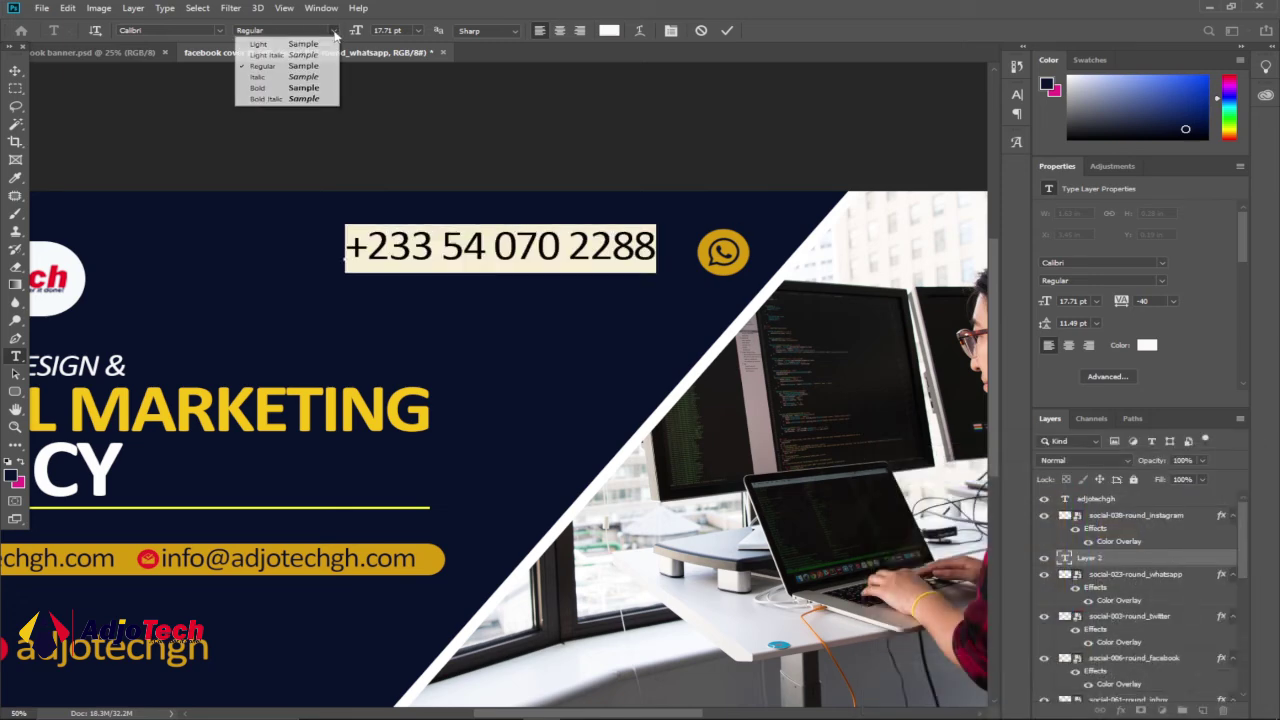
click(309, 90)
key(ctrl+Return)
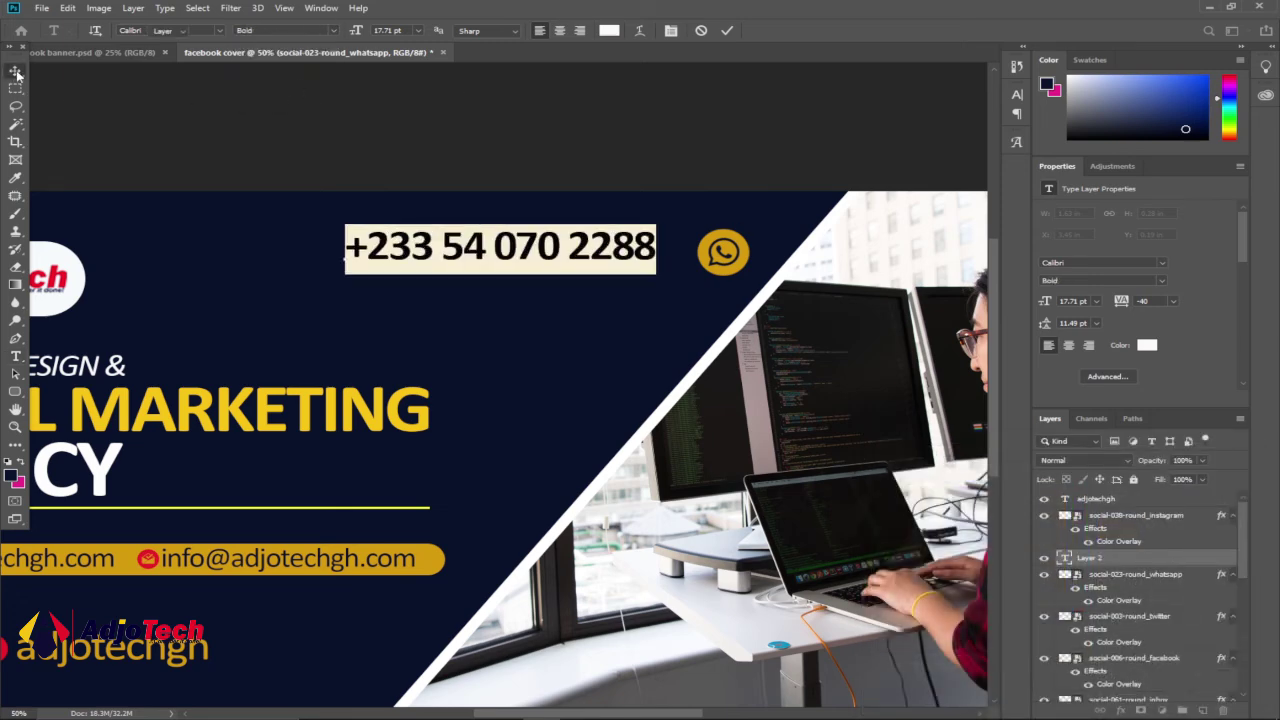
- Move the phone number beside the WhatsApp icon and check it against the reference banner
key(v)
drag(424, 246, 463, 256)
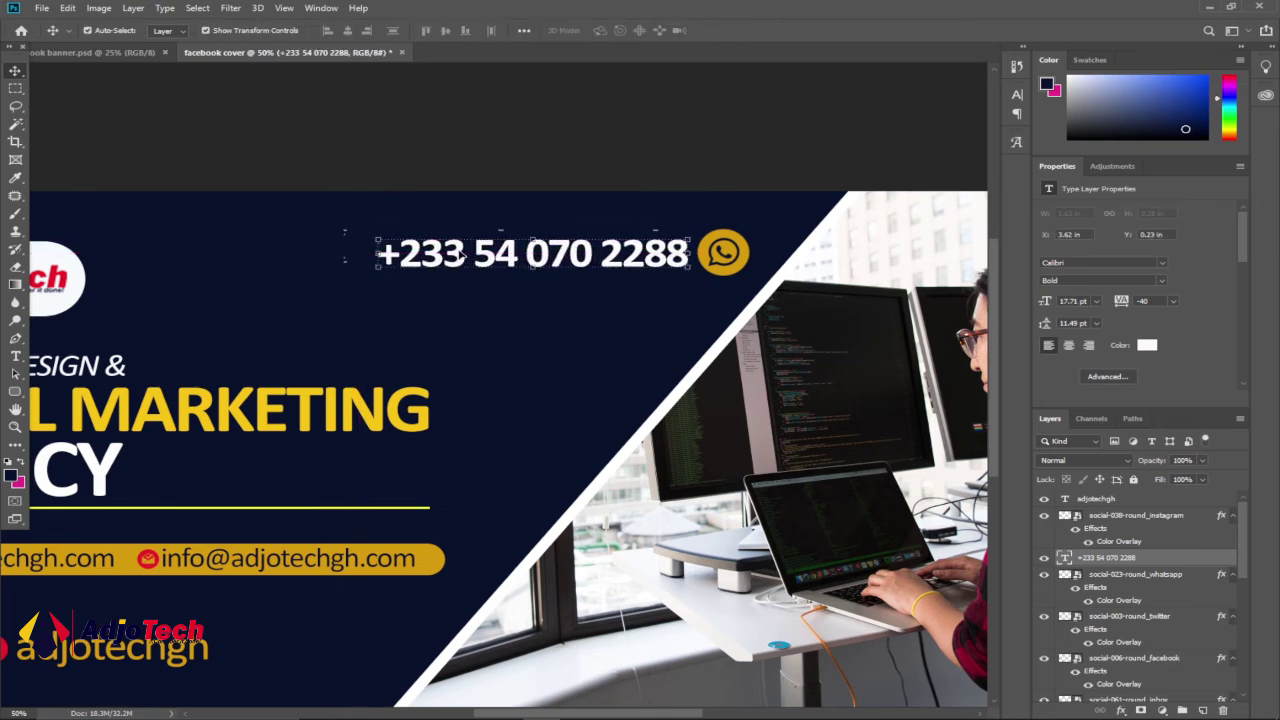
click(591, 158)
click(80, 53)
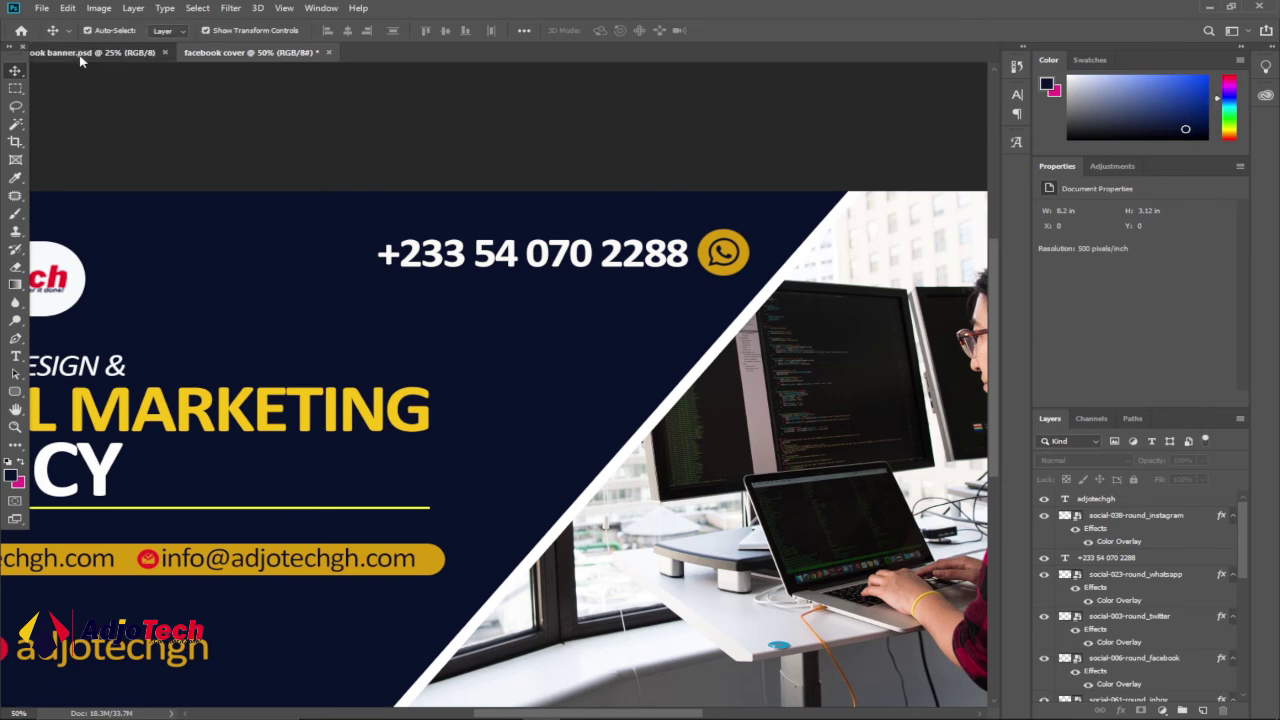
click(250, 52)
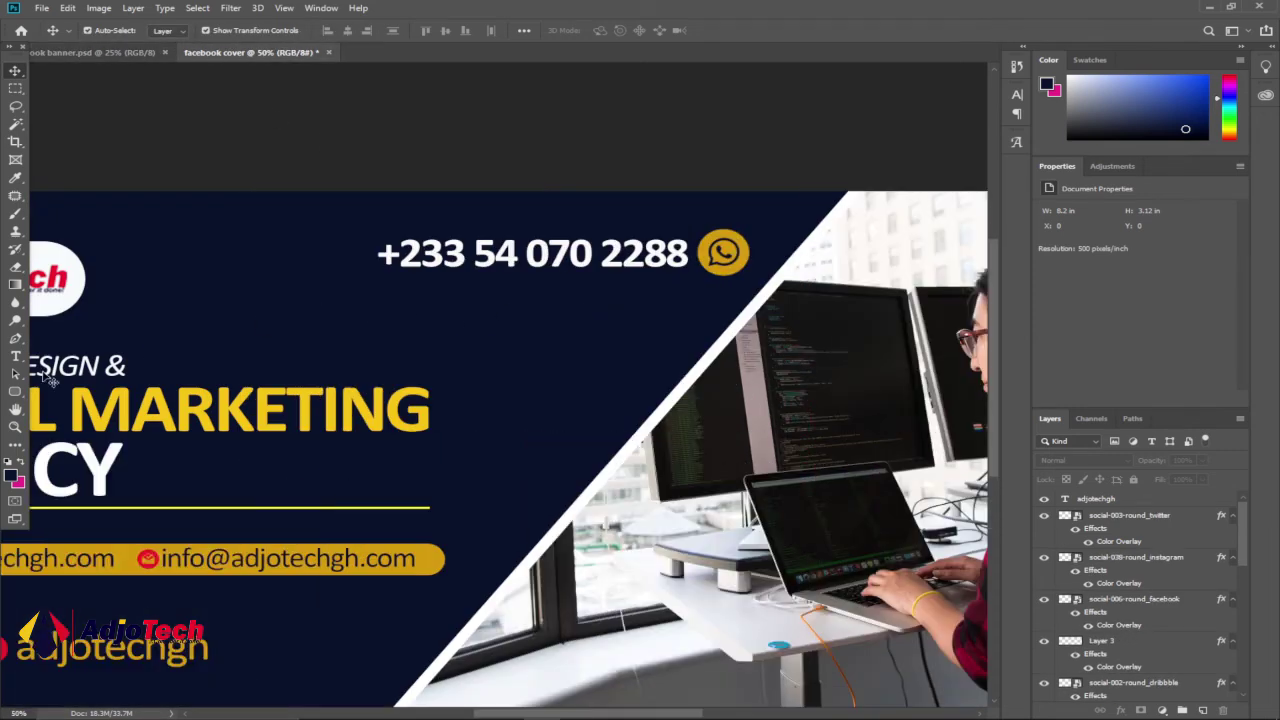
click(15, 356)
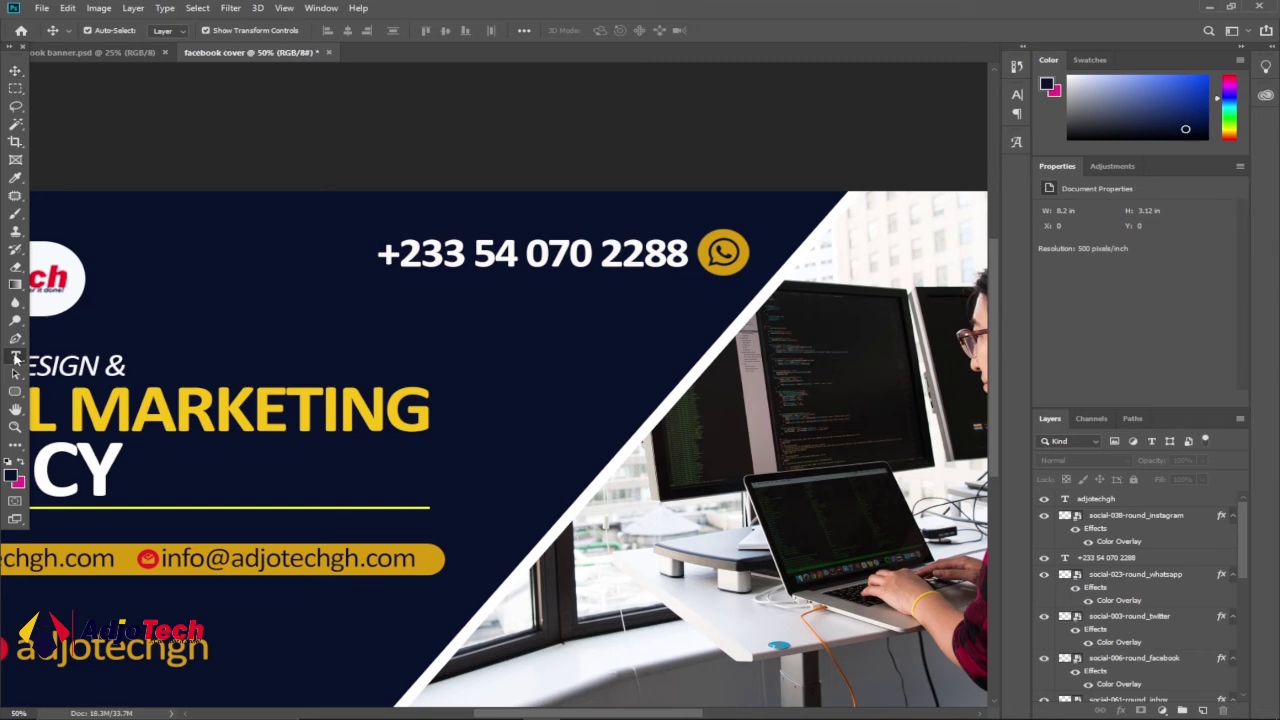
- Add a Regular-weight 'Call Now!' text line above the phone number
click(550, 217)
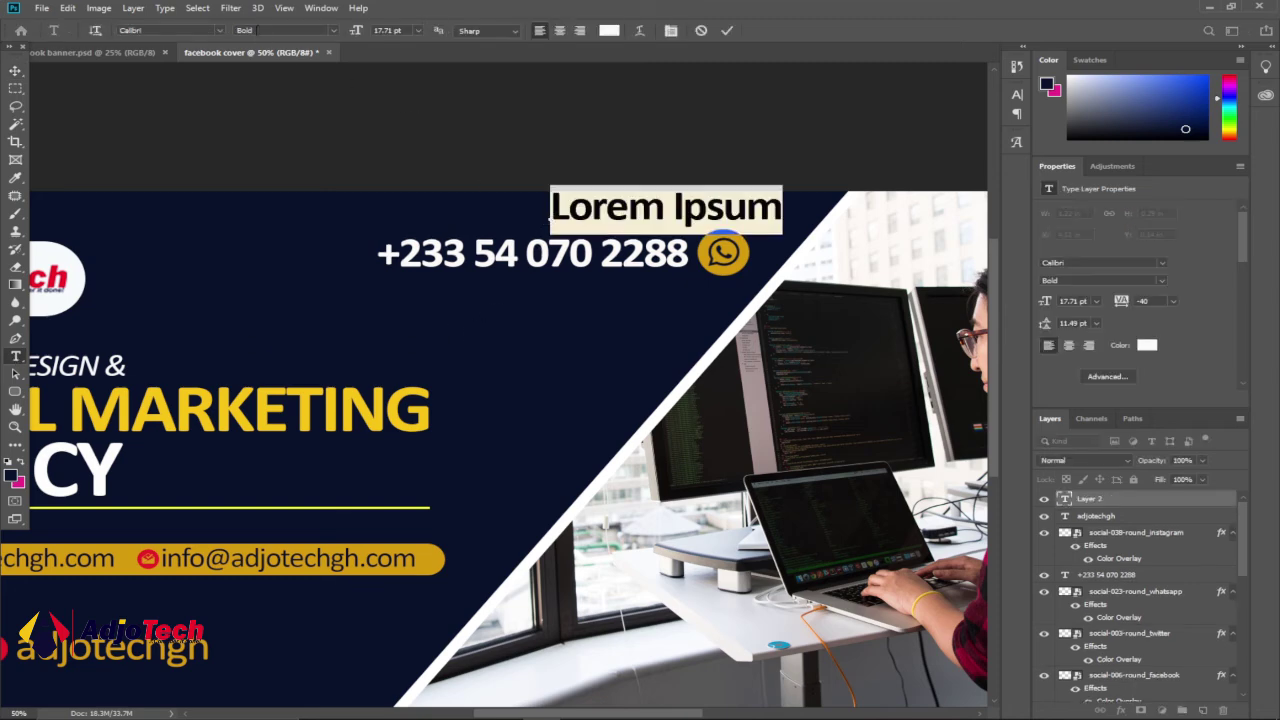
click(333, 30)
click(265, 66)
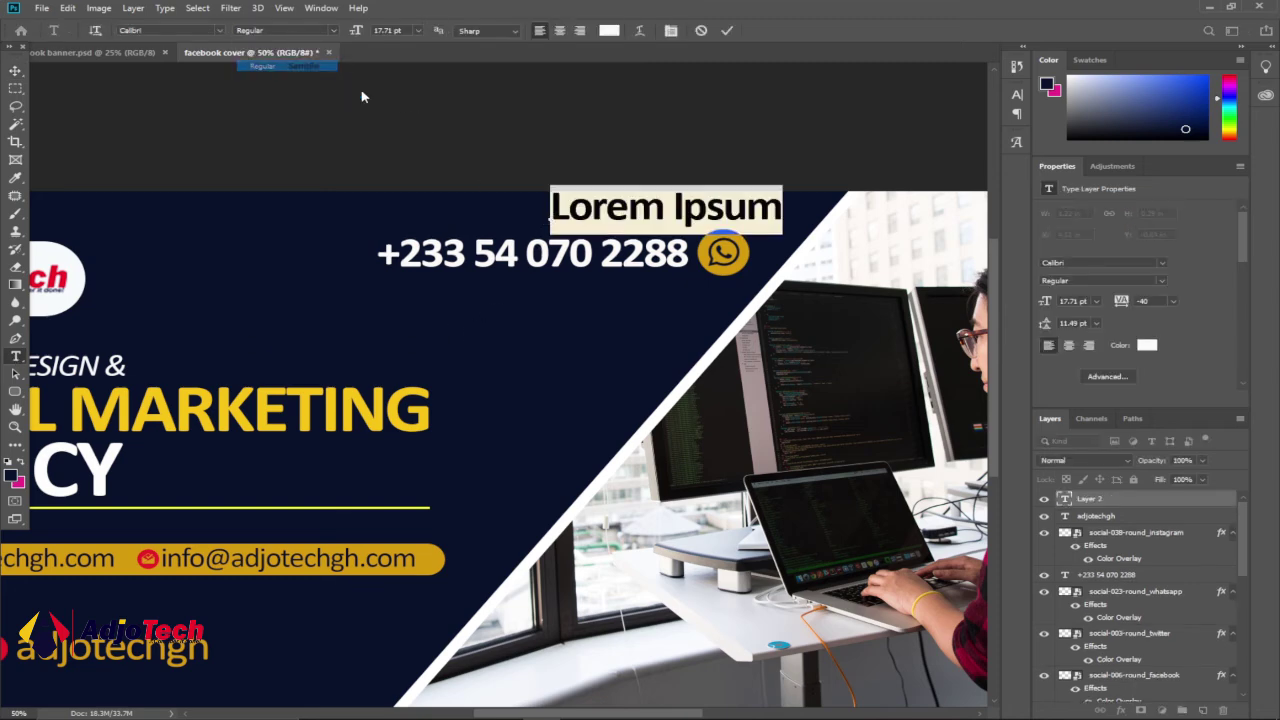
text(C)
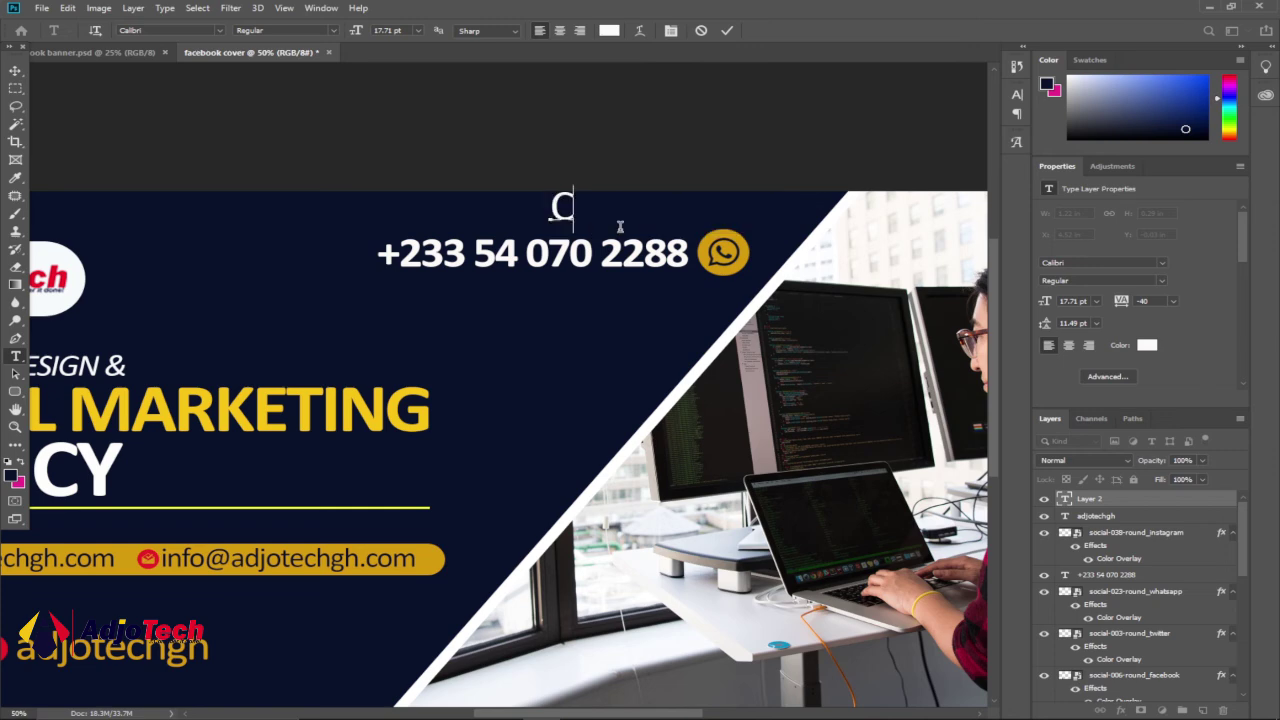
text(all Now!)
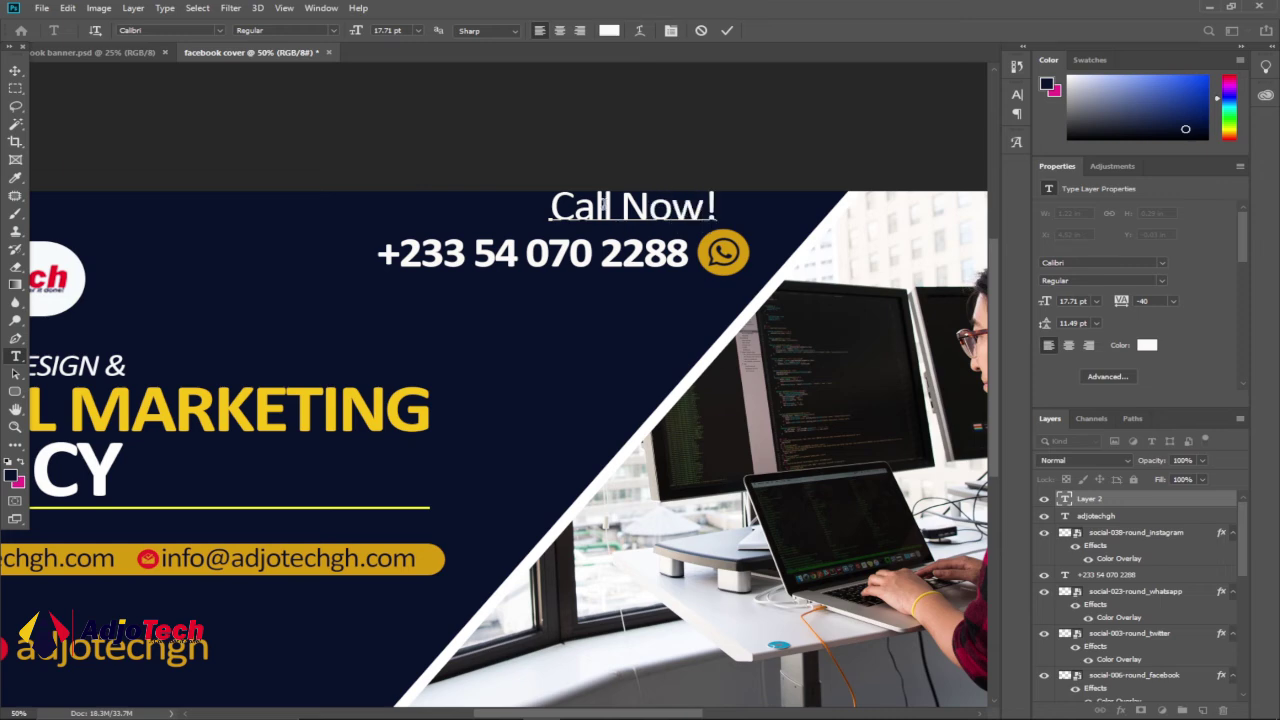
key(ctrl+Return)
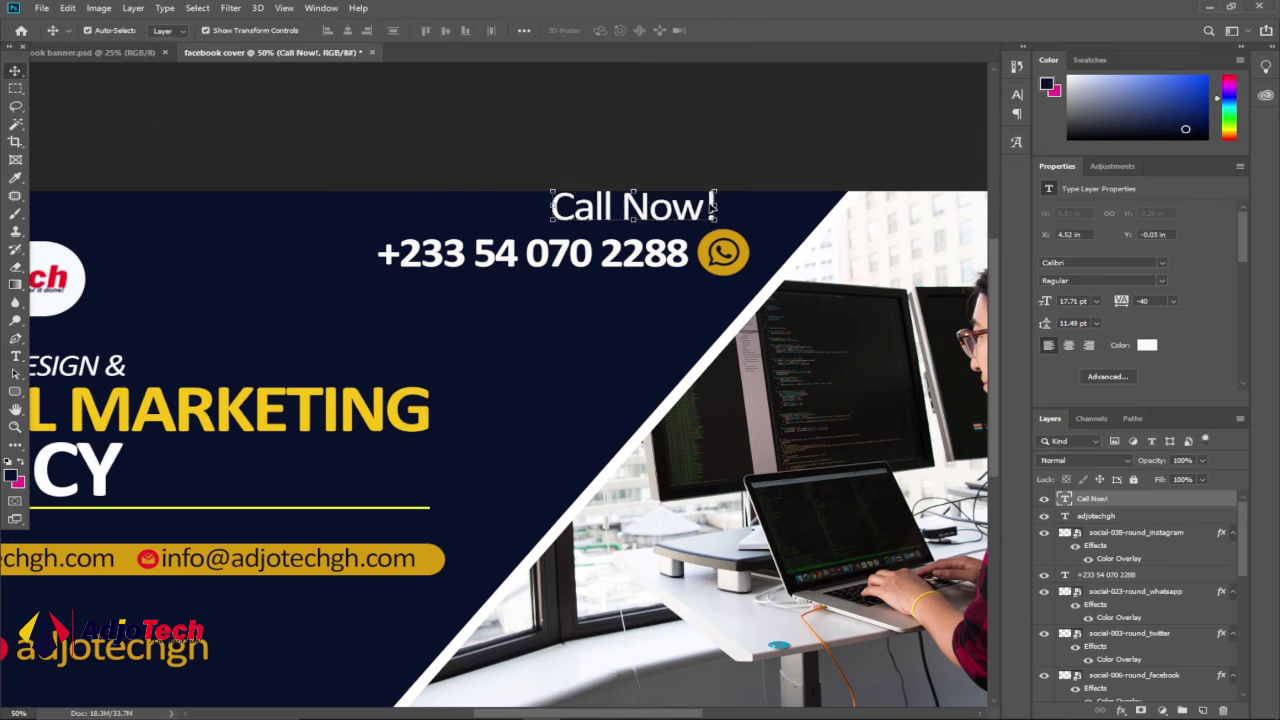
- Scale 'Call Now!' to about 83% and colour it with the logo's red
drag(716, 205, 647, 222)
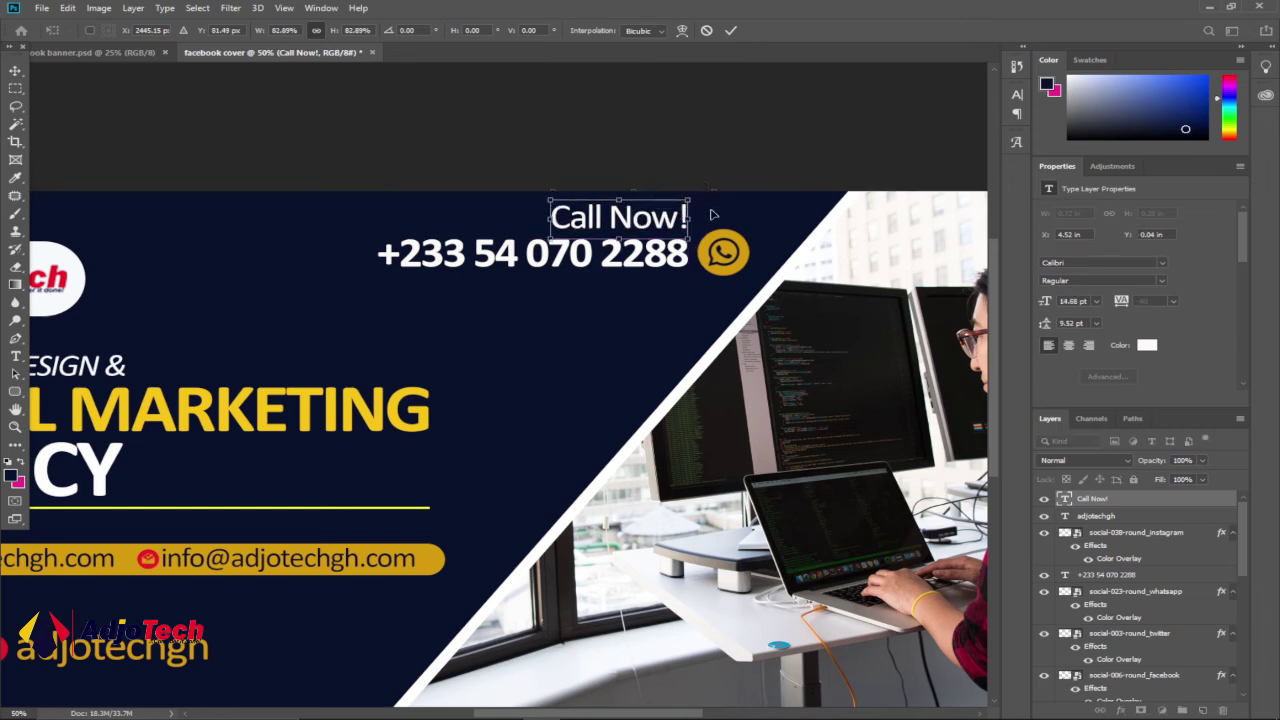
click(731, 33)
key(t)
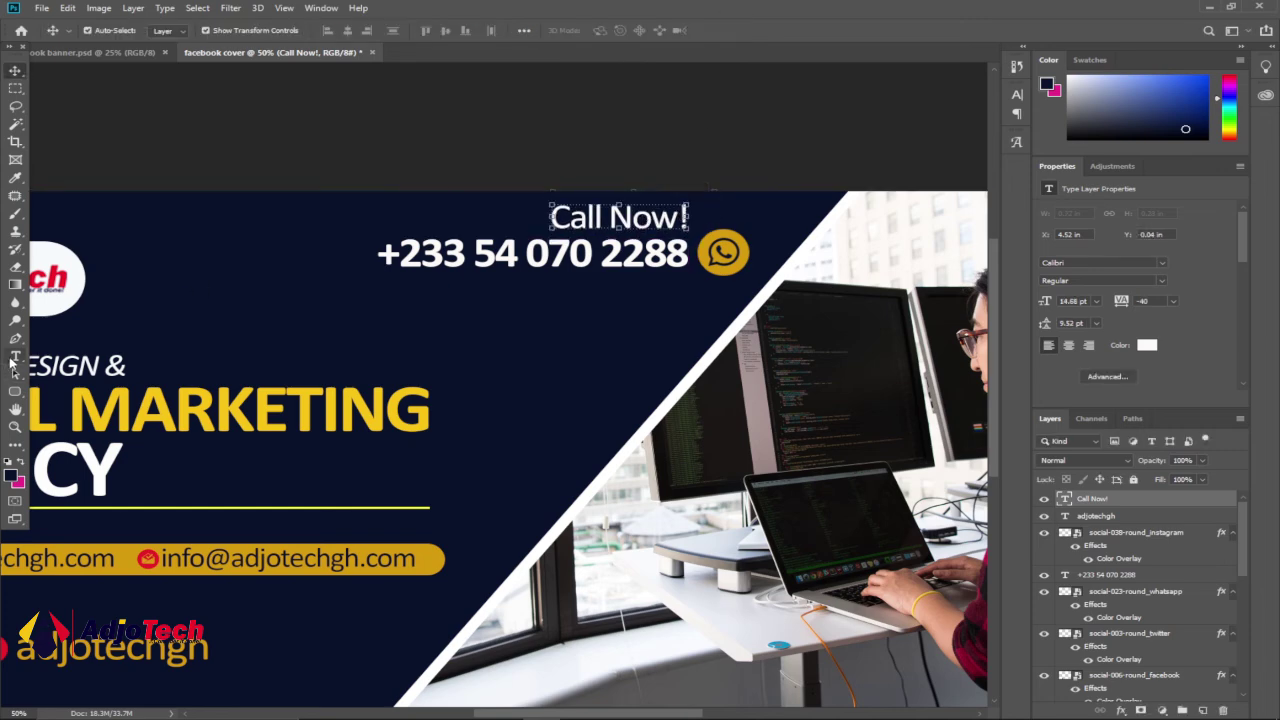
click(567, 217)
key(ctrl+a)
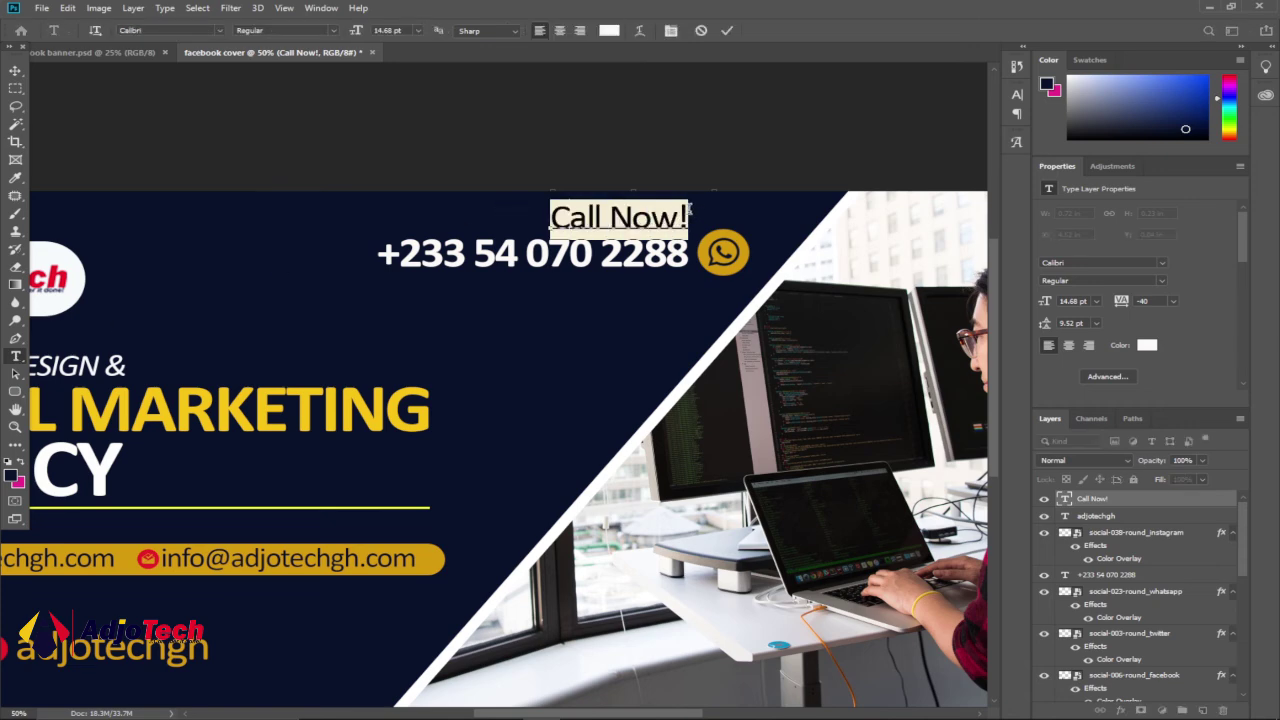
click(609, 30)
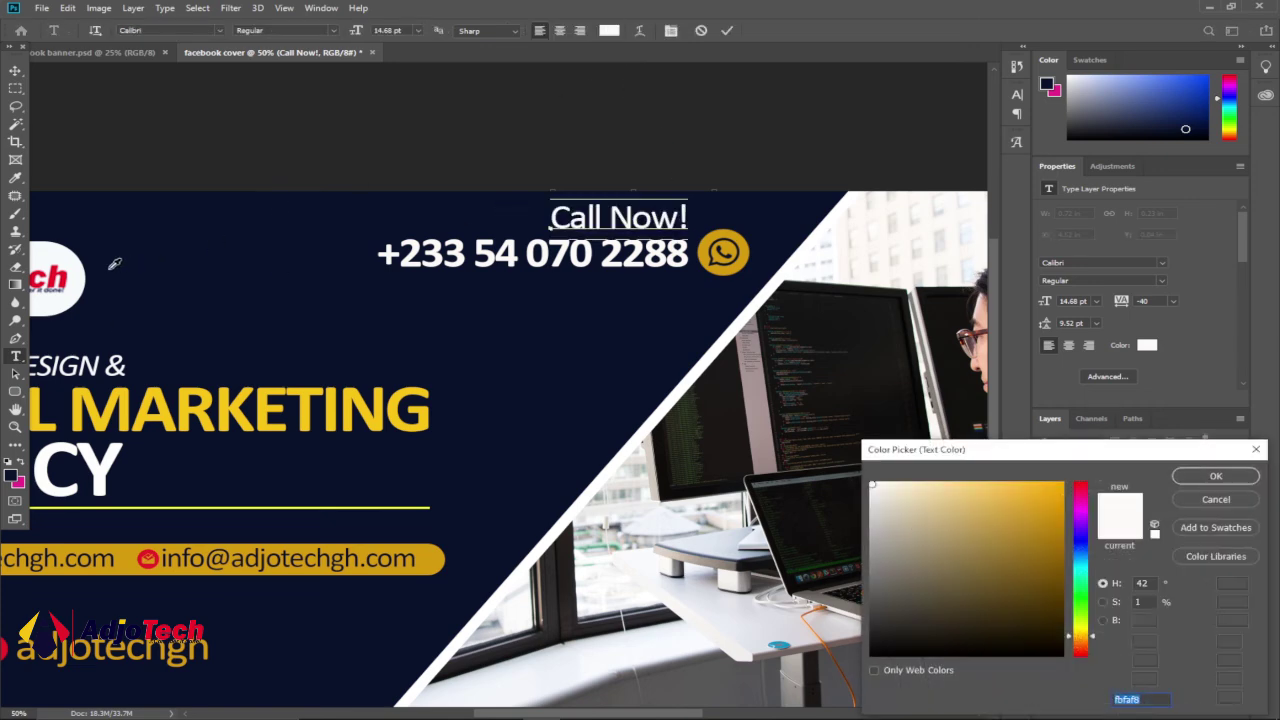
click(69, 267)
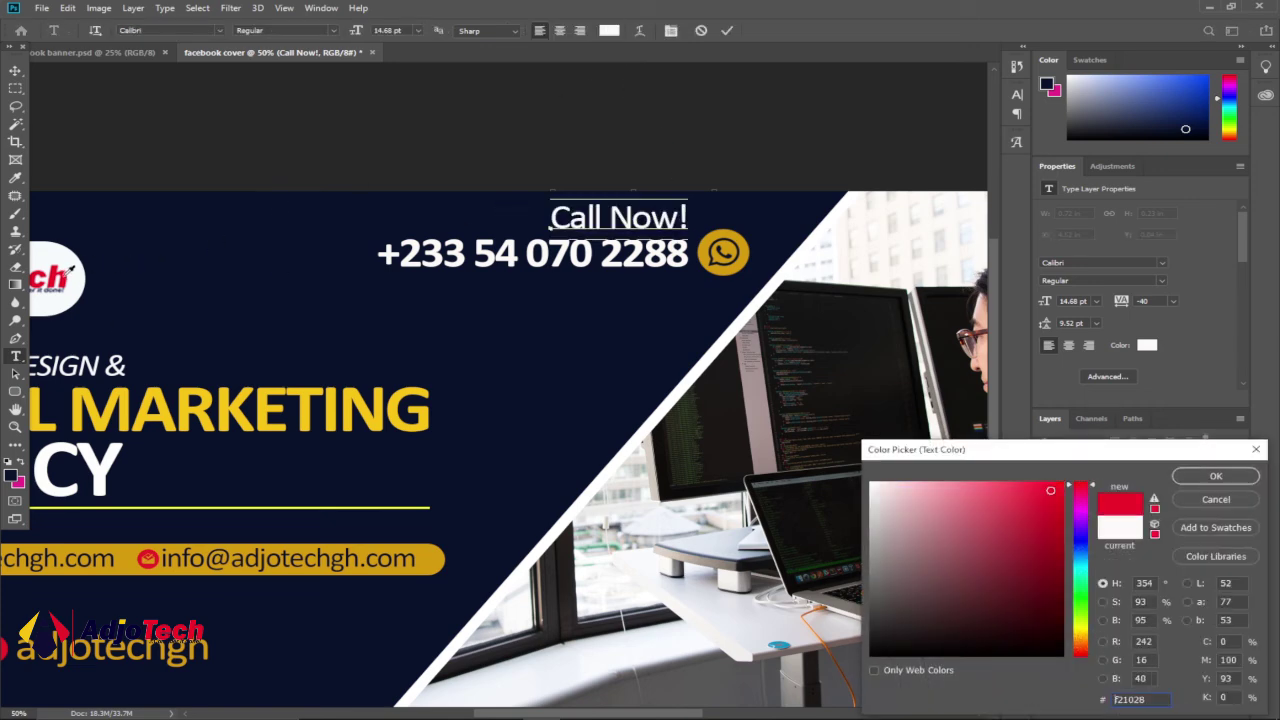
click(1215, 476)
click(15, 70)
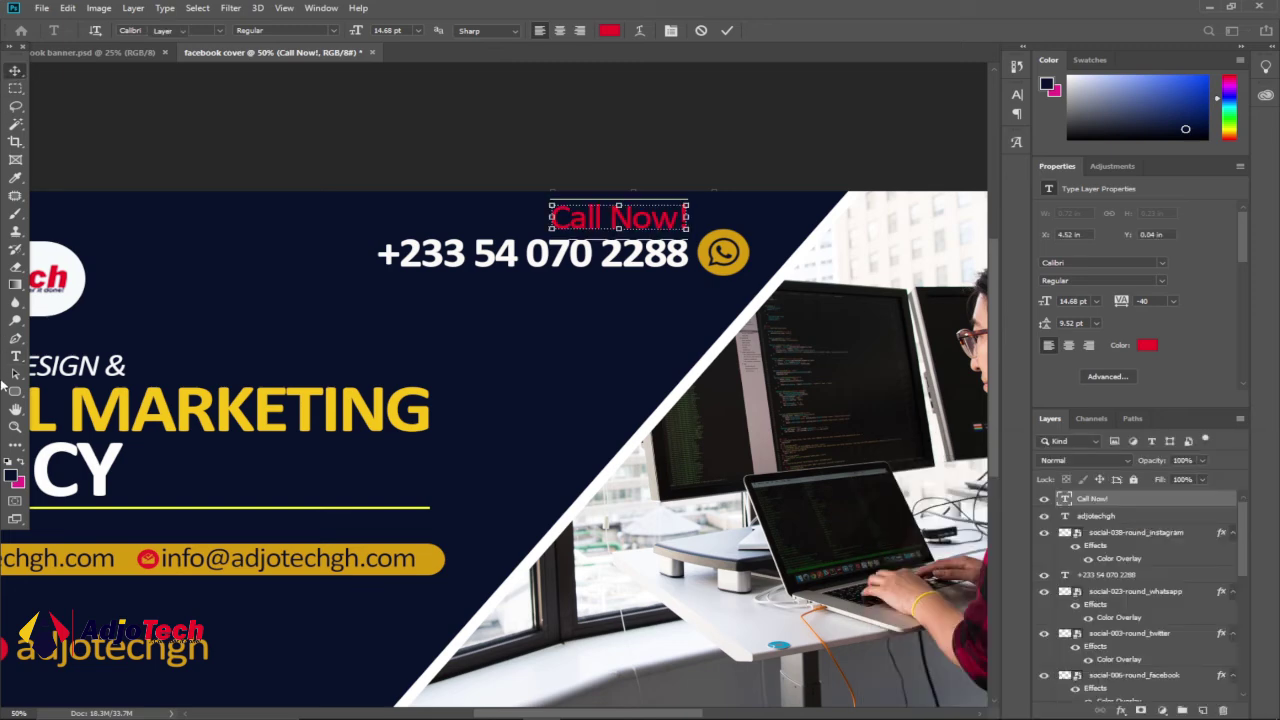
click(15, 426)
alt+click(377, 386)
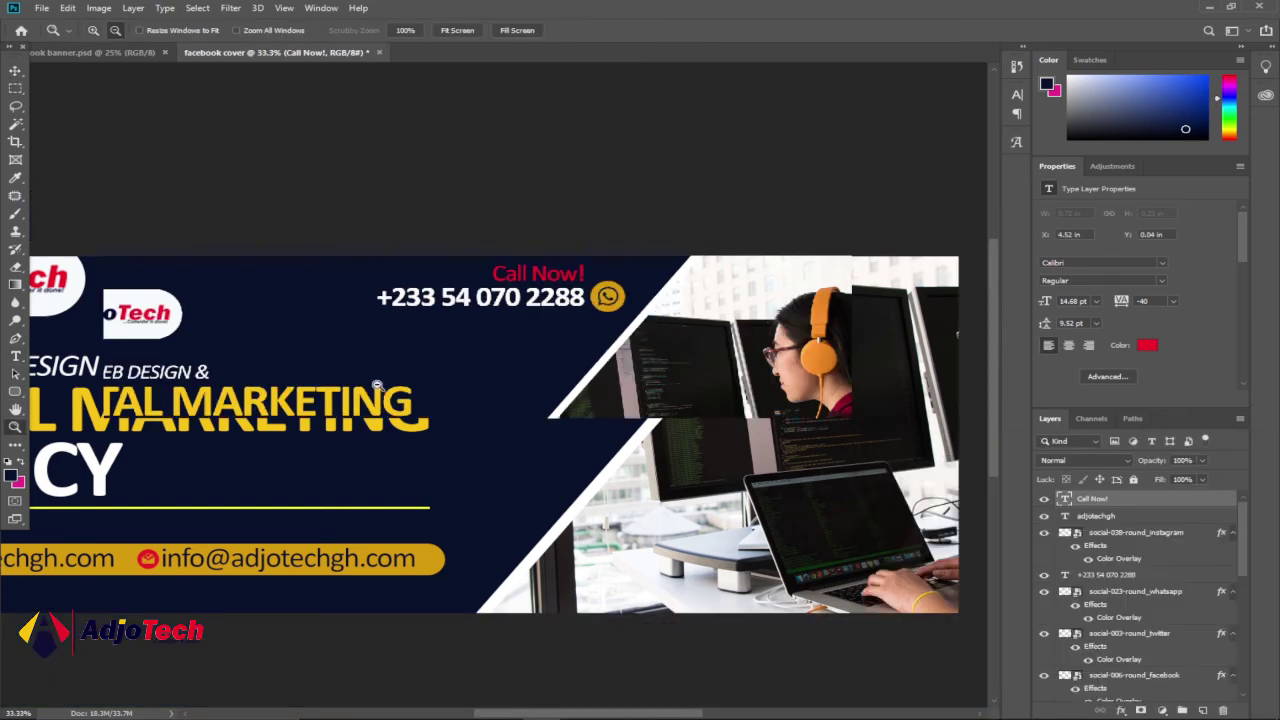
- Compare with the reference banner, then show the Calibri Glyphs panel with the Type tool
drag(612, 714, 543, 686)
click(62, 54)
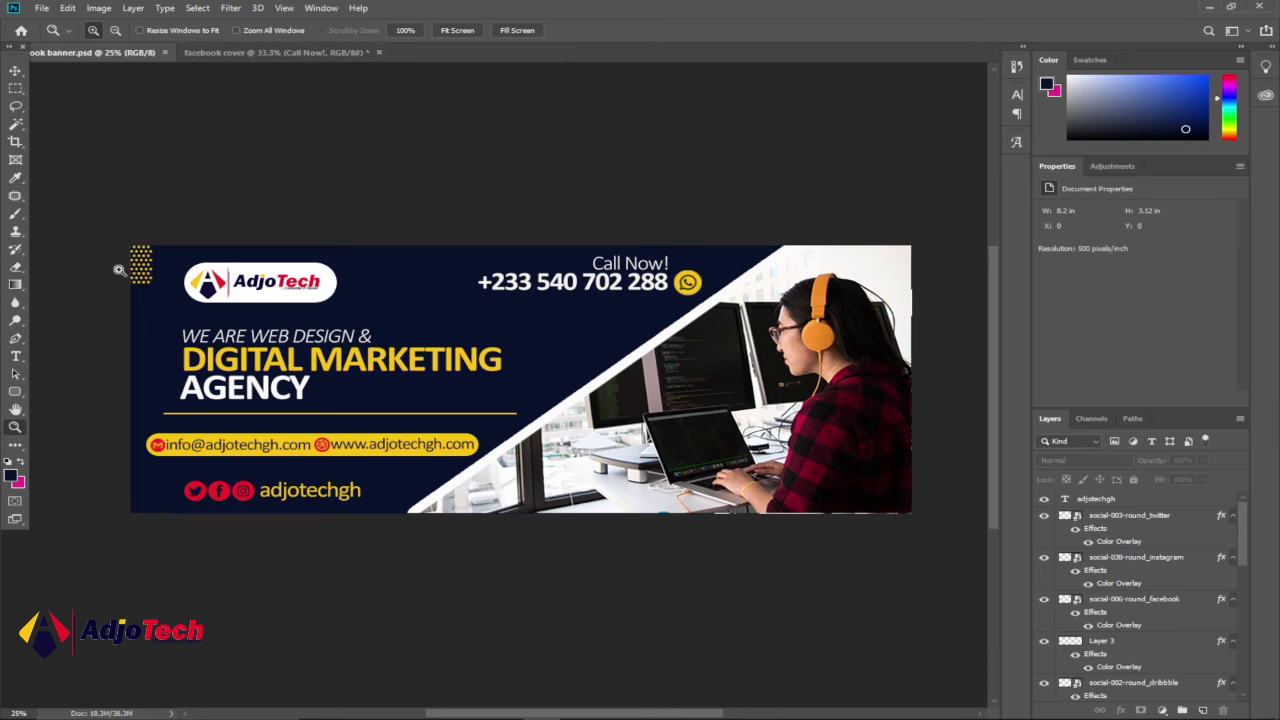
click(229, 53)
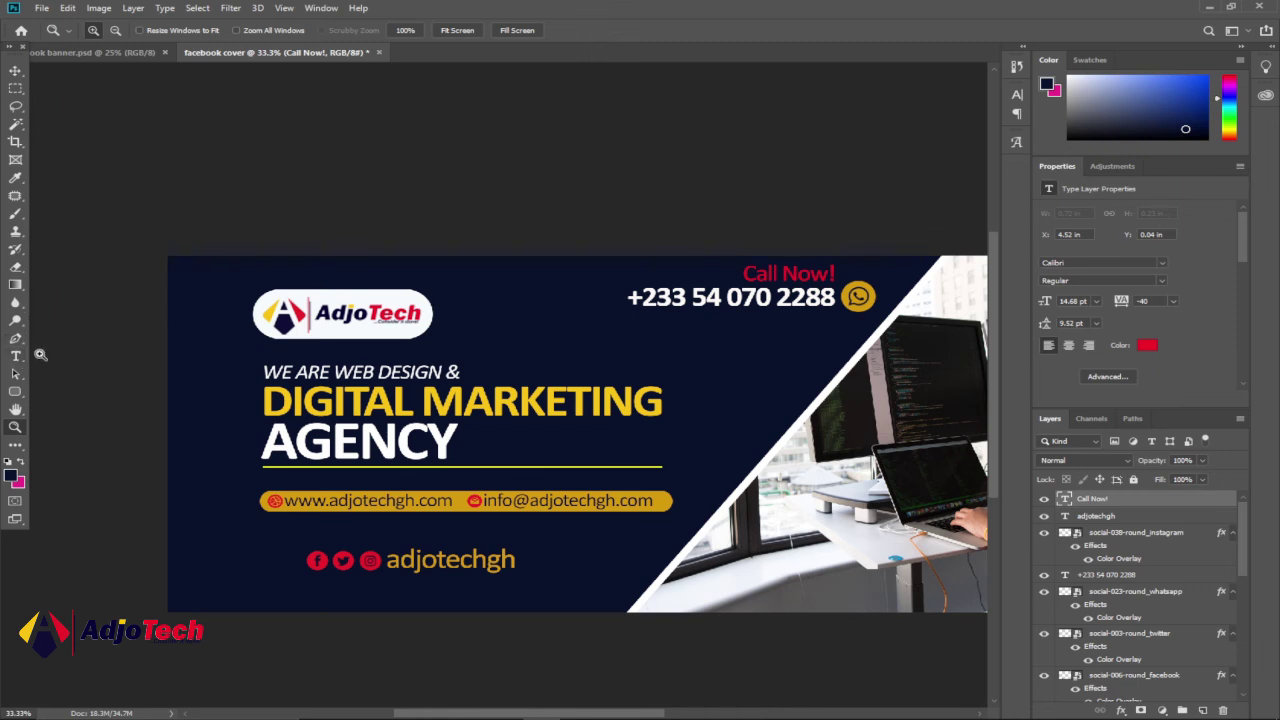
click(16, 356)
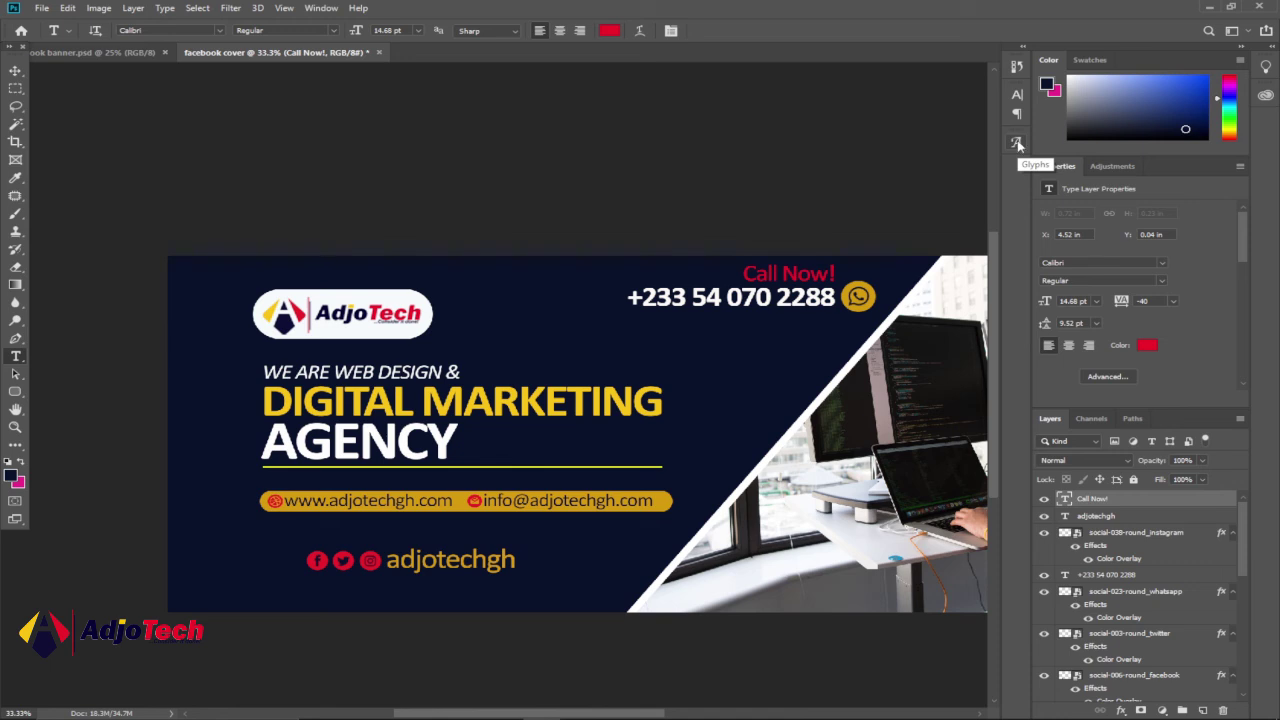
click(1017, 144)
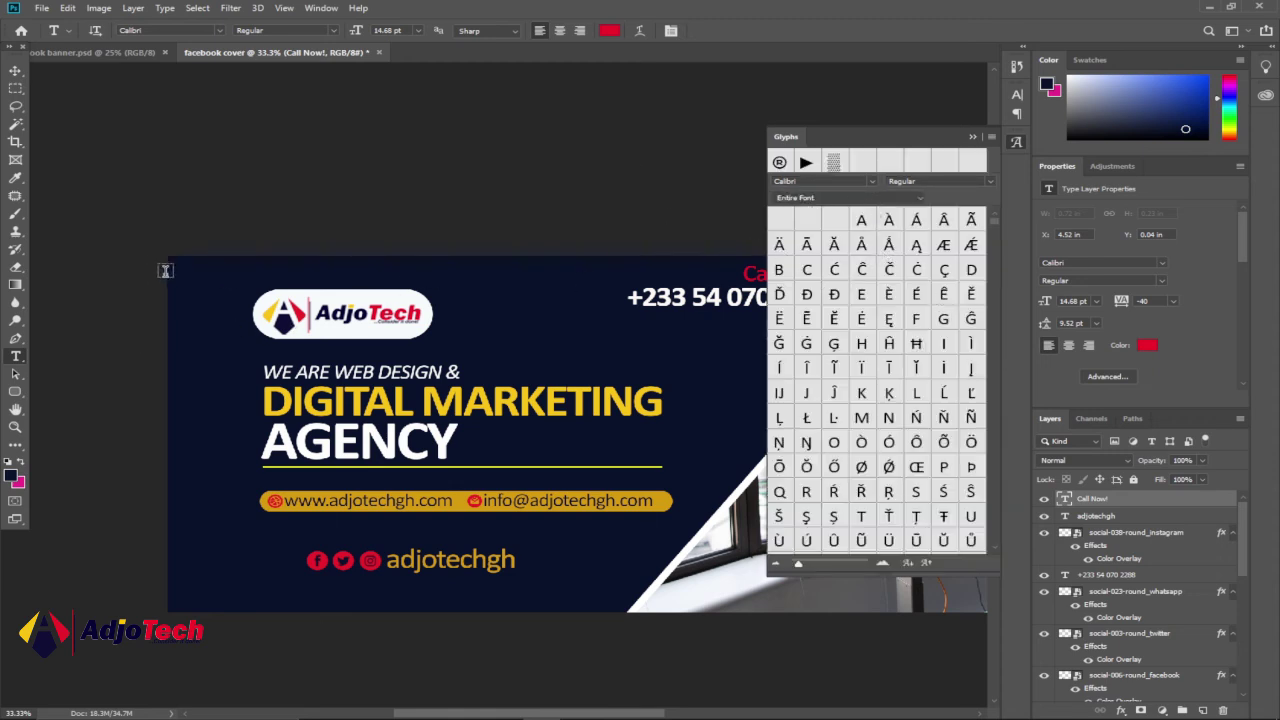
- Insert a yellow Medium Shade glyph and place it in the banner's top-left corner
click(192, 284)
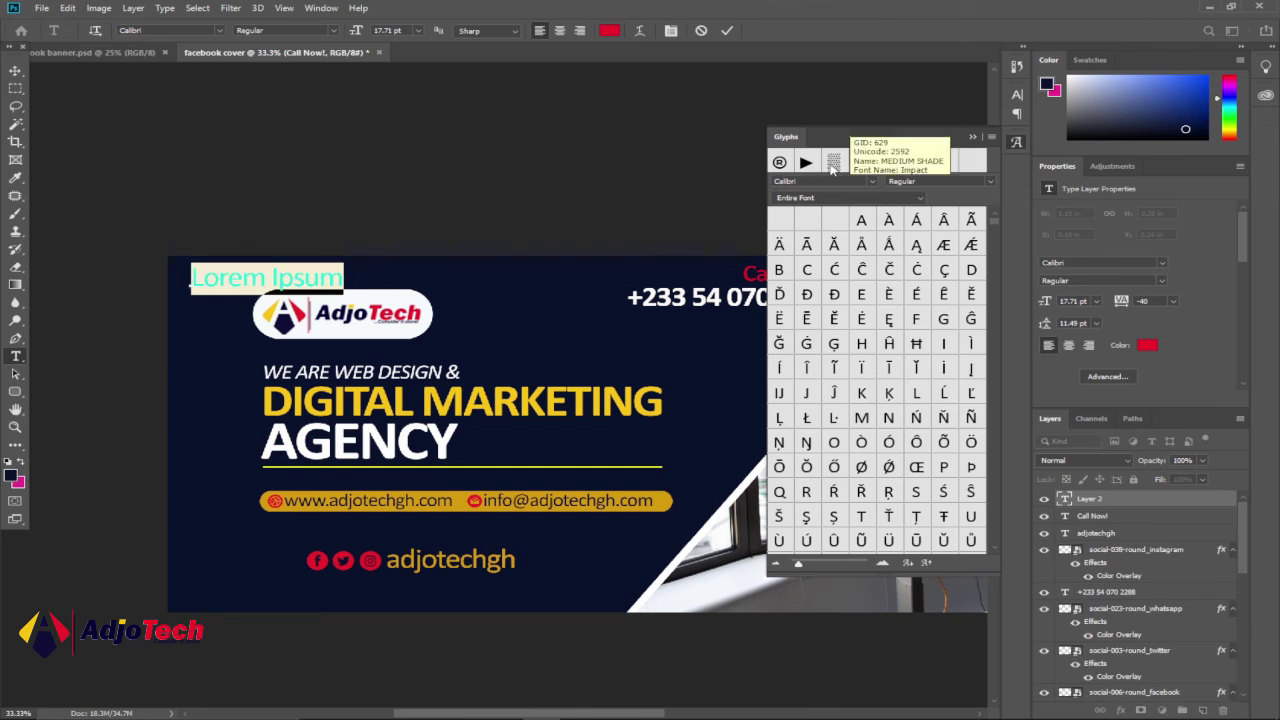
double_click(832, 163)
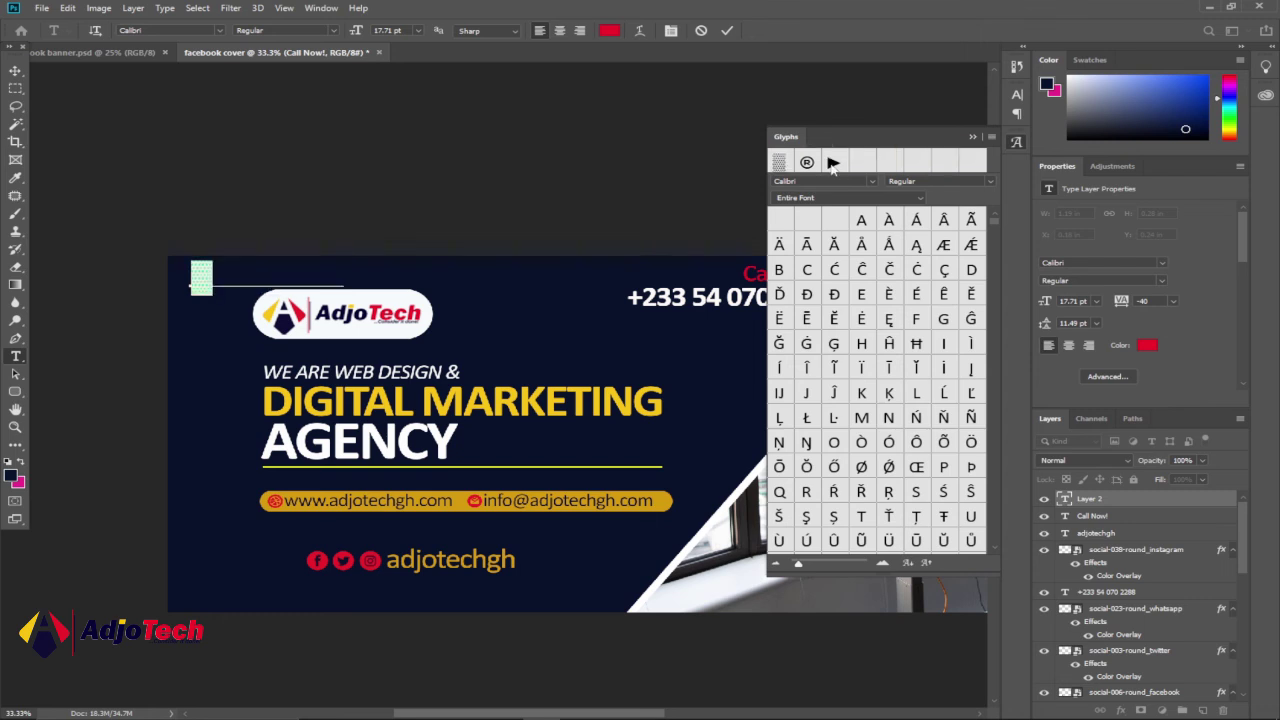
click(609, 31)
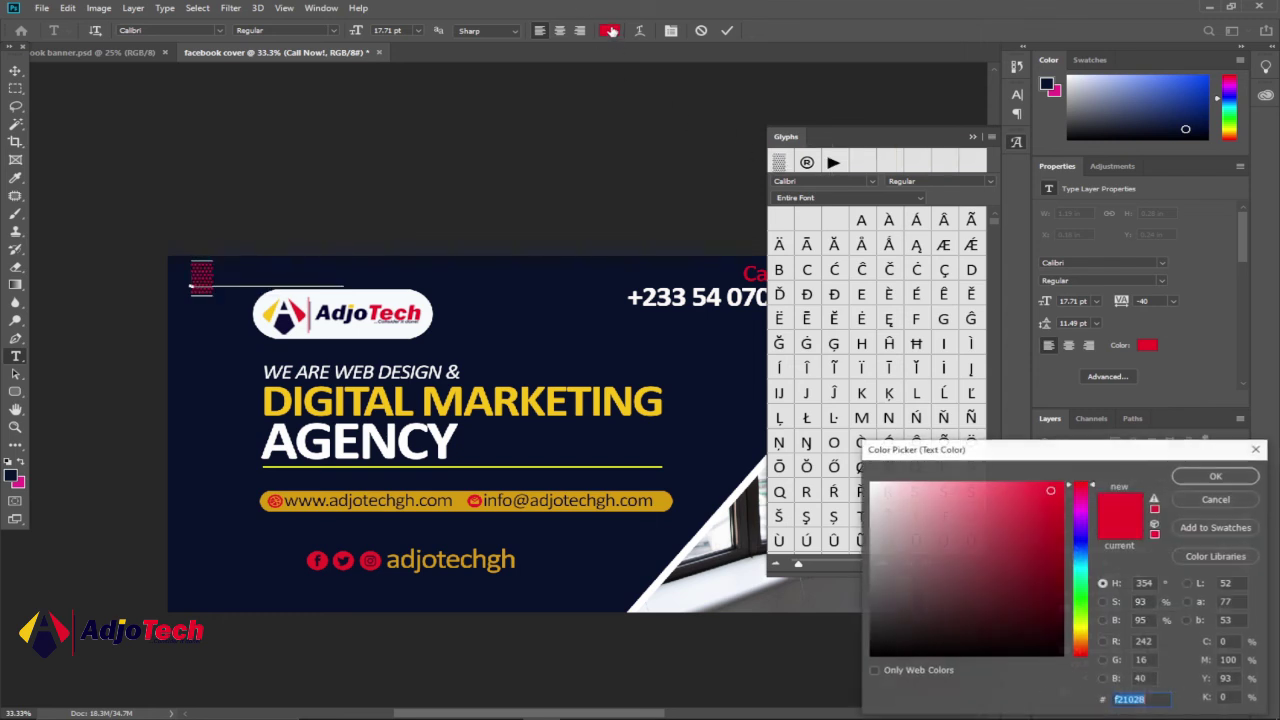
click(671, 493)
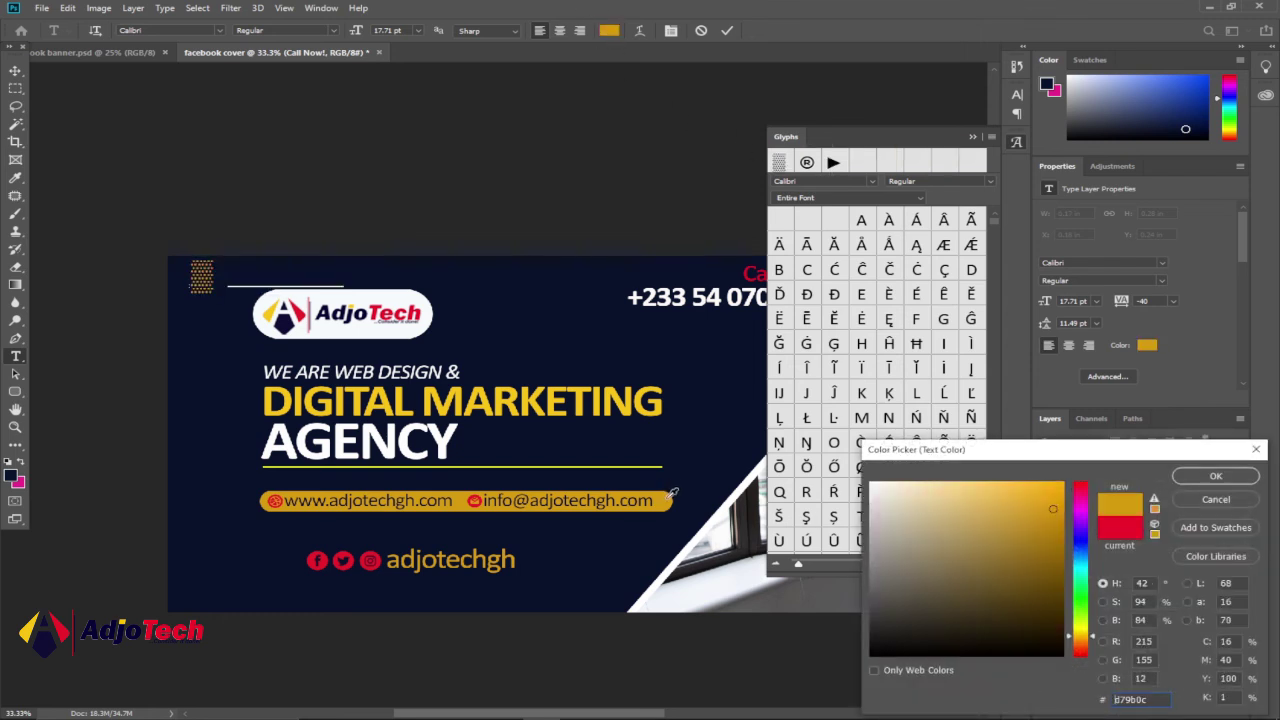
click(1215, 477)
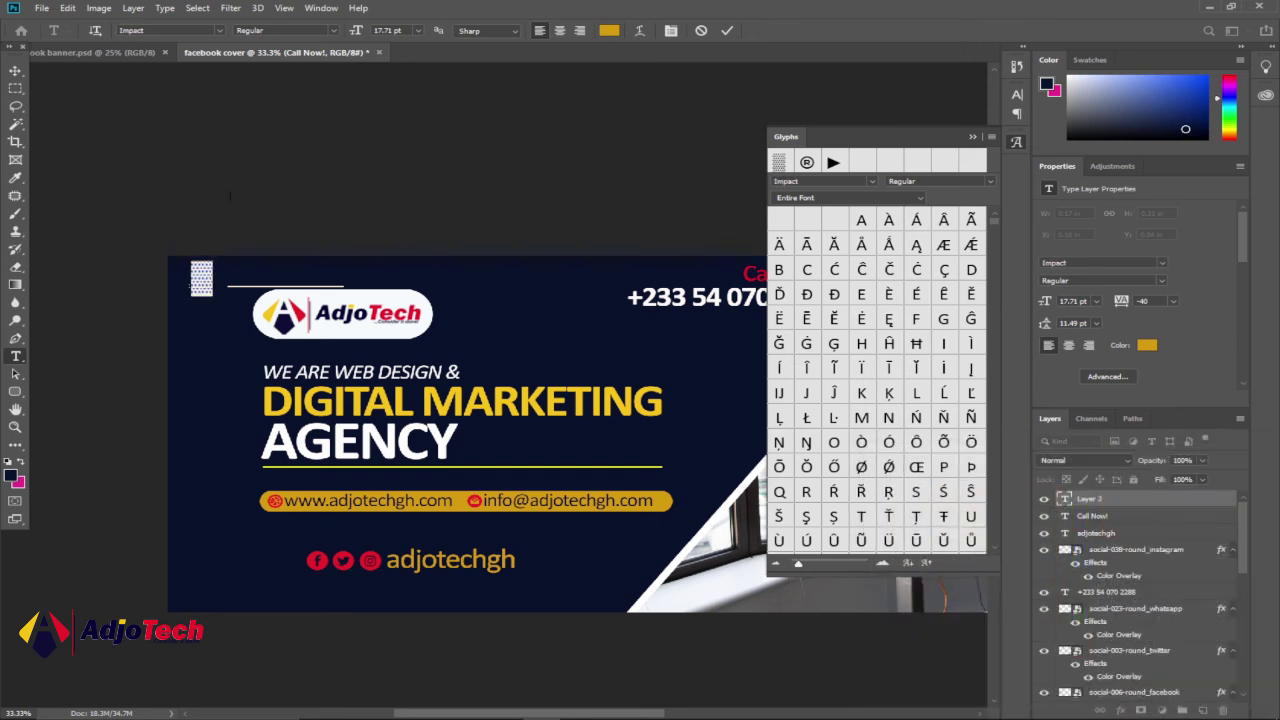
click(16, 72)
drag(205, 288, 185, 296)
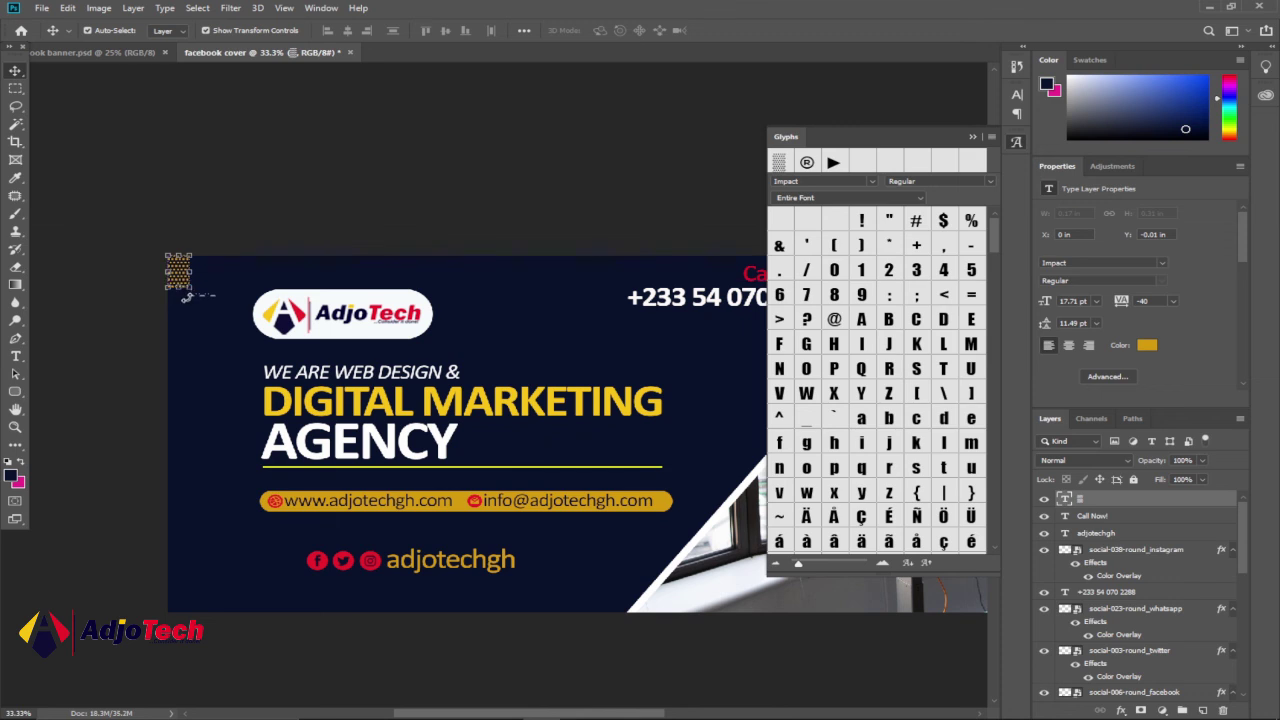
- Close the Glyphs panel after briefly hiding and restoring it
scroll(880, 373, down, 10)
scroll(880, 373, down, 5)
scroll(470, 400, down, 5)
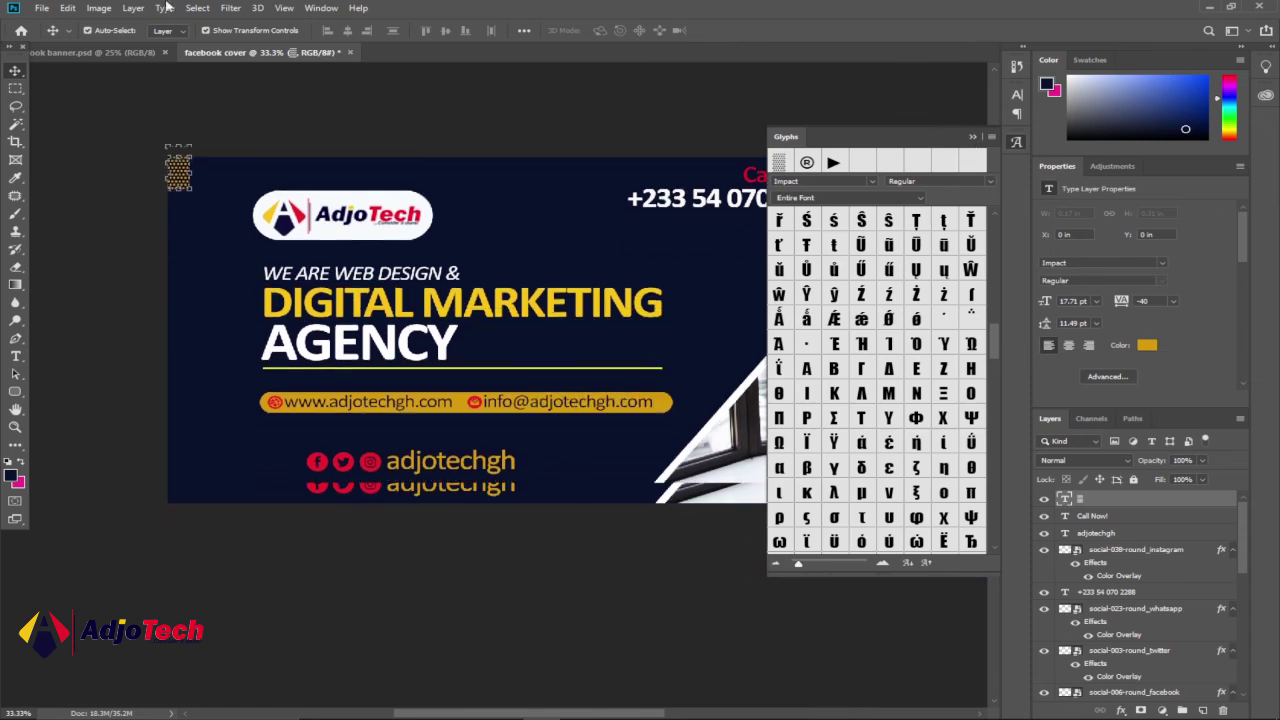
click(830, 135)
click(321, 8)
click(321, 8)
click(321, 8)
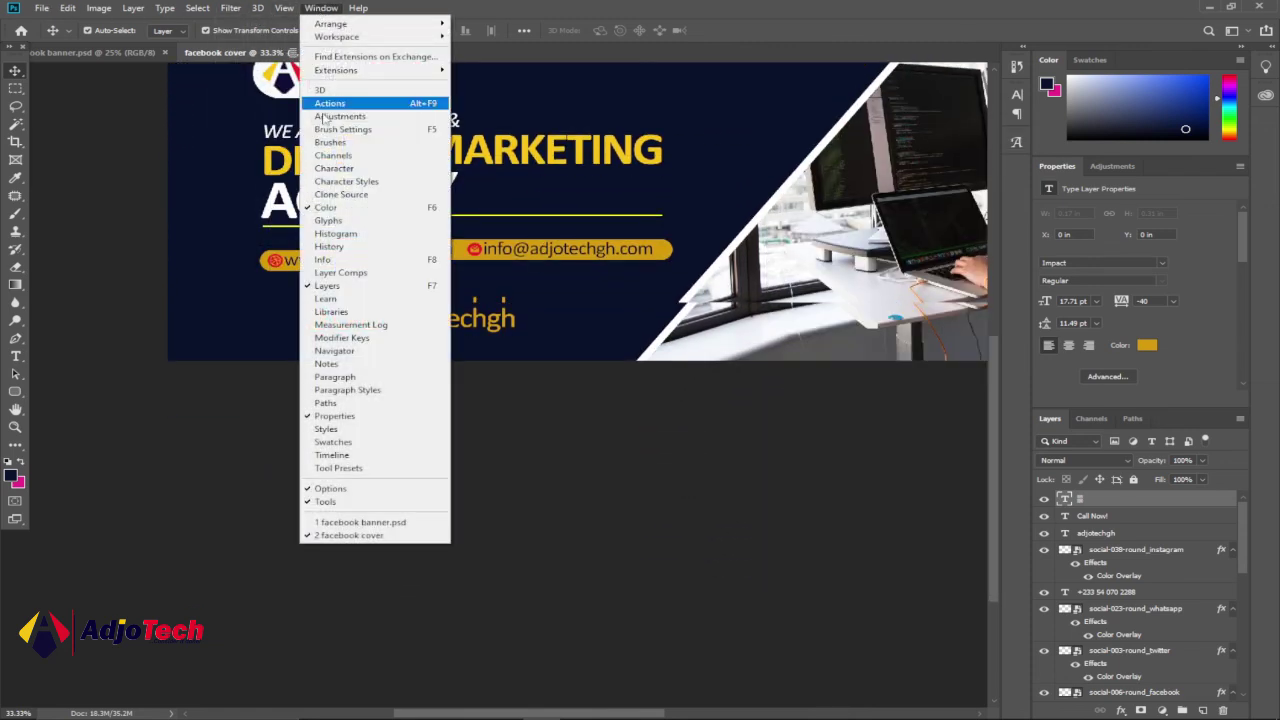
click(318, 221)
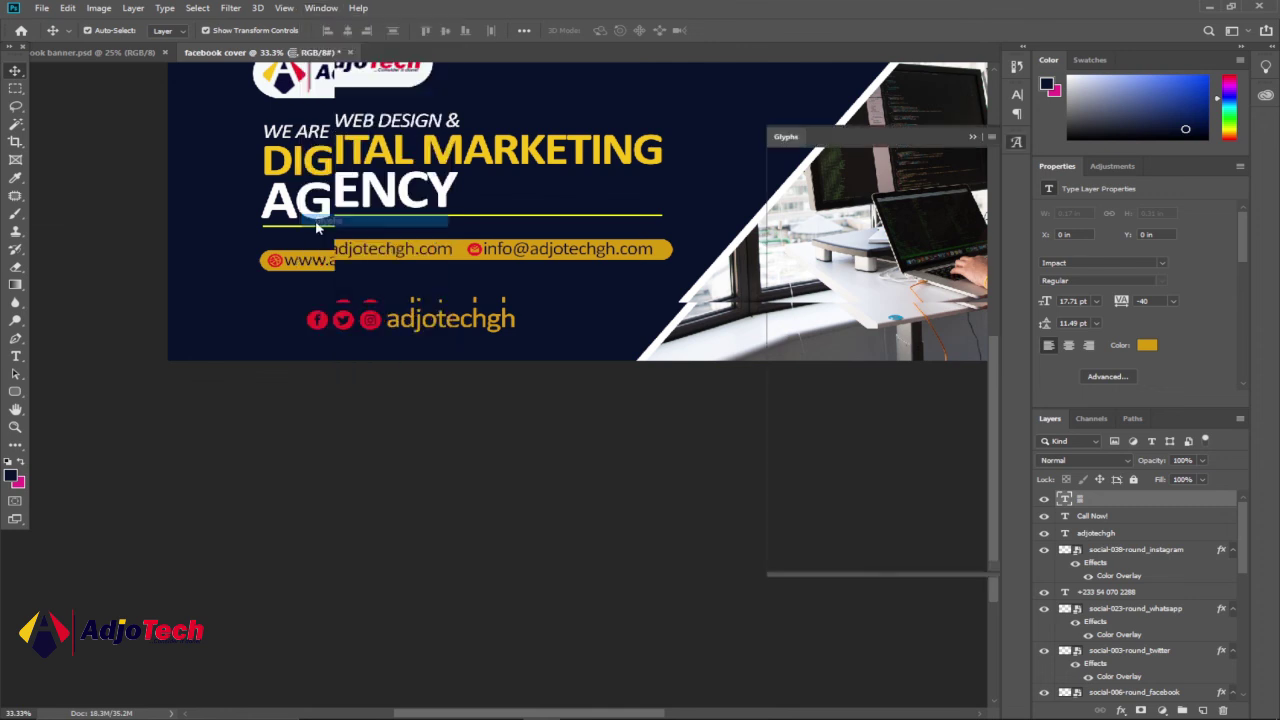
click(973, 139)
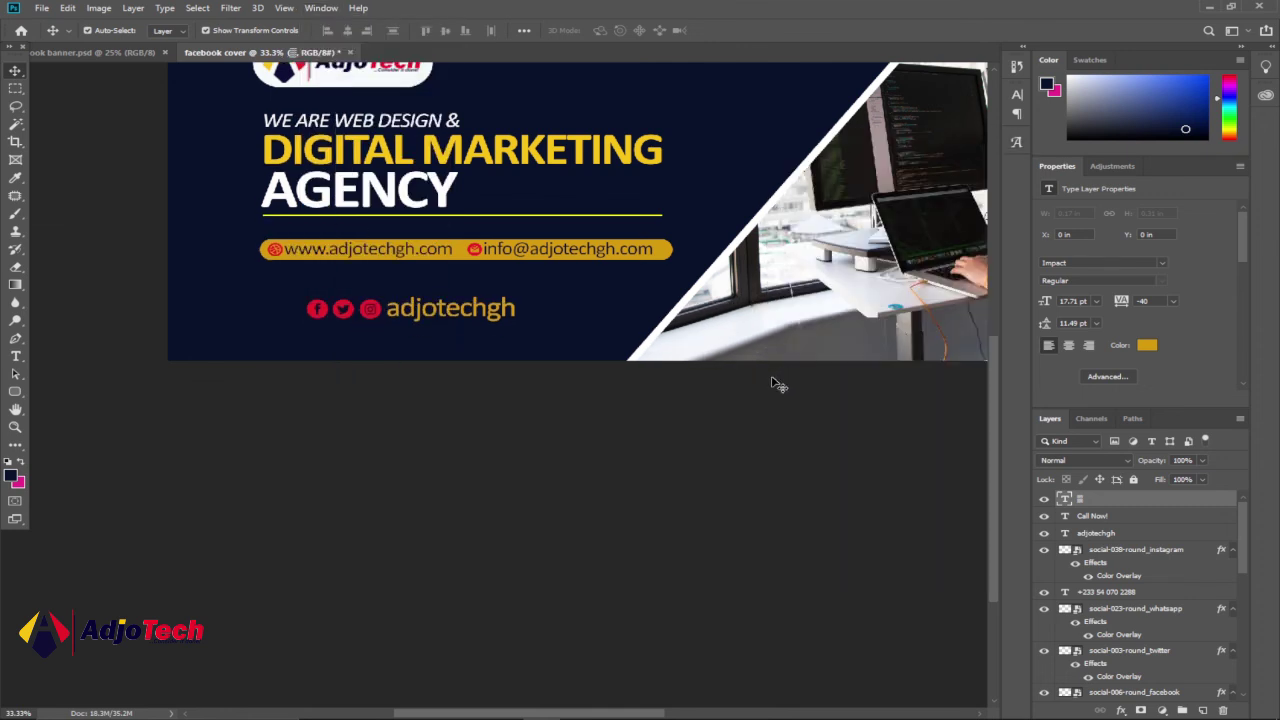
- Zoom out until the whole cover banner is visible
drag(517, 712, 560, 712)
click(16, 427)
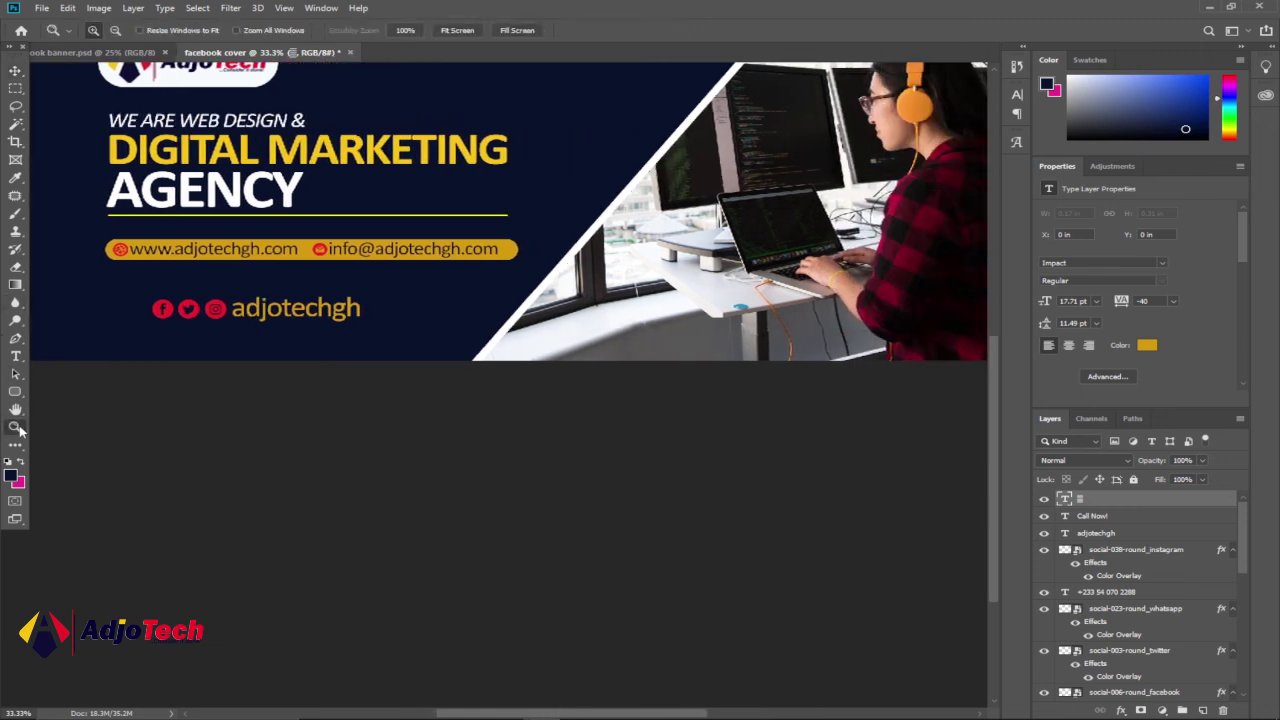
alt+click(371, 292)
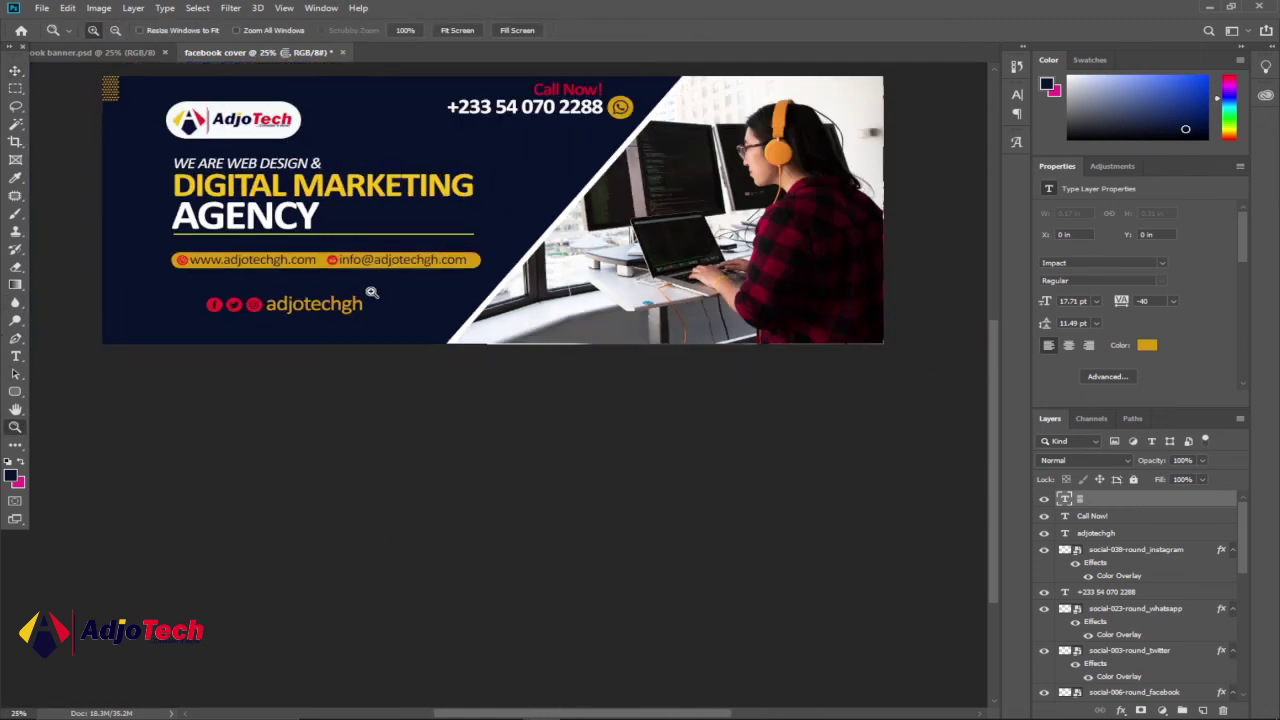
scroll(371, 292, up, 4)
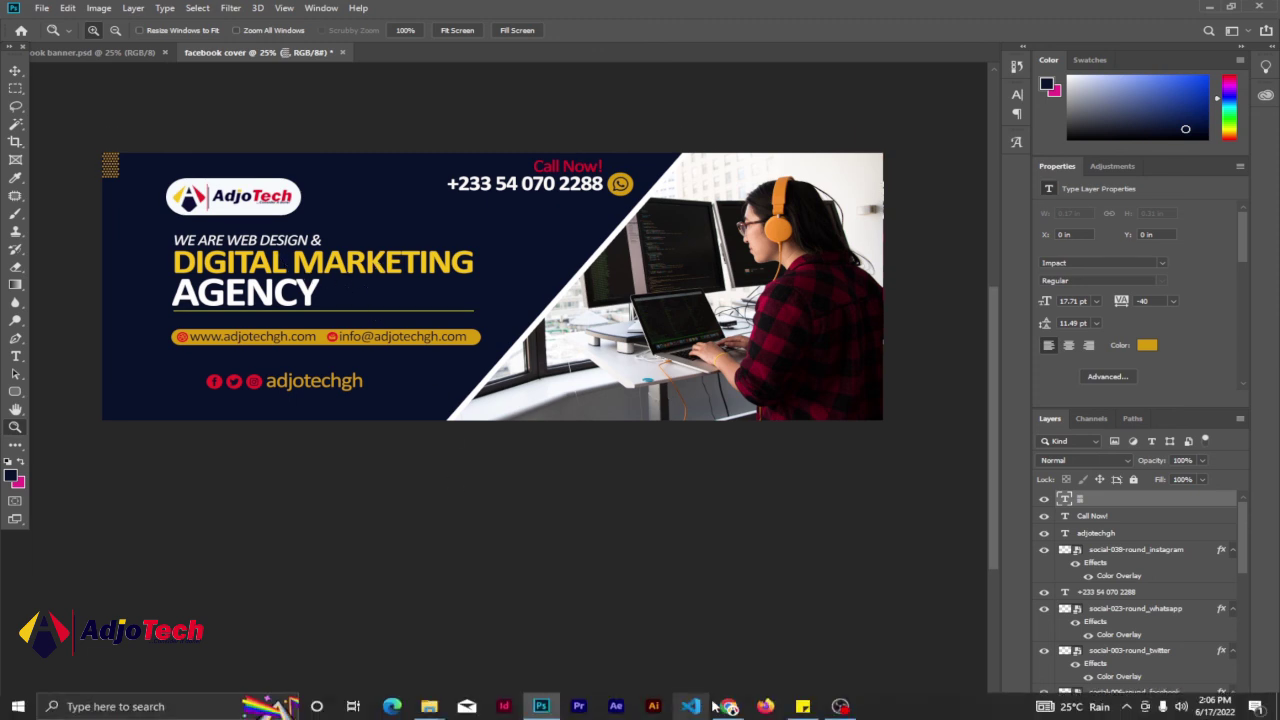
click(730, 706)
- View the live AdjoTech Facebook cover, then return to Photoshop
click(137, 11)
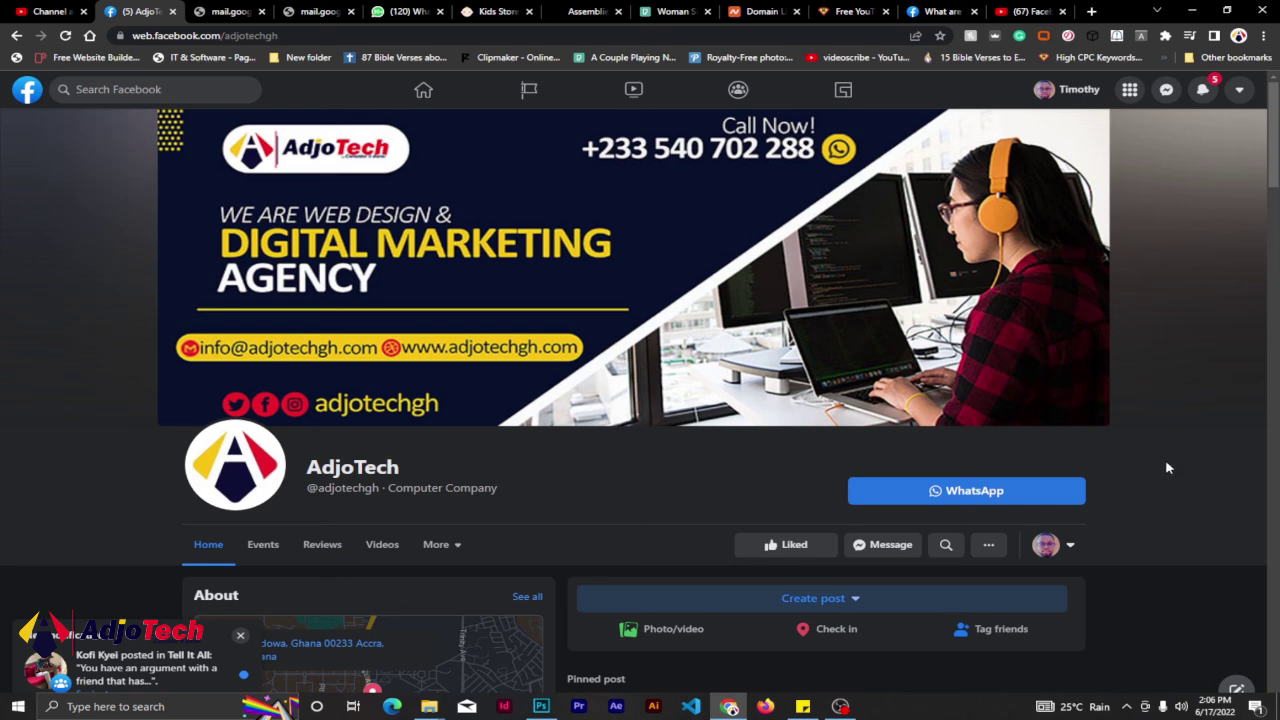
click(540, 707)
- Save the cover as the JPEG 'facebook cover1' with default JPEG options
click(38, 10)
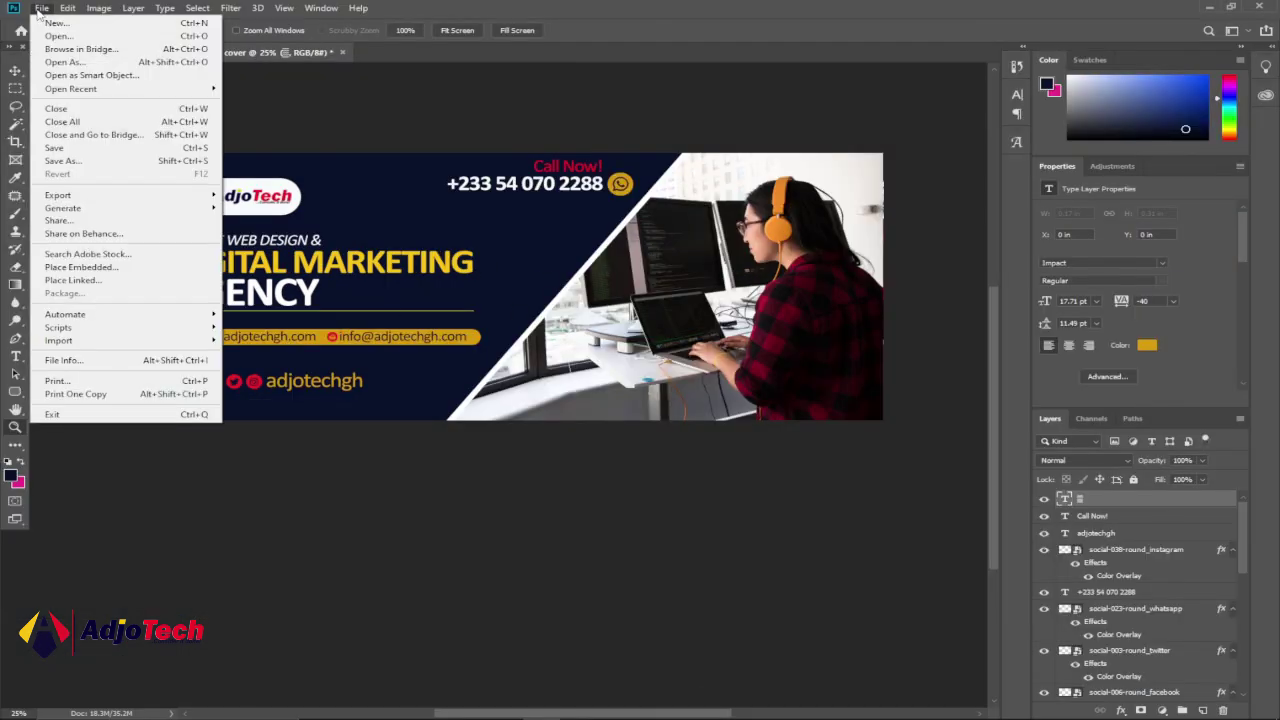
key(Escape)
key(ctrl+shift+s)
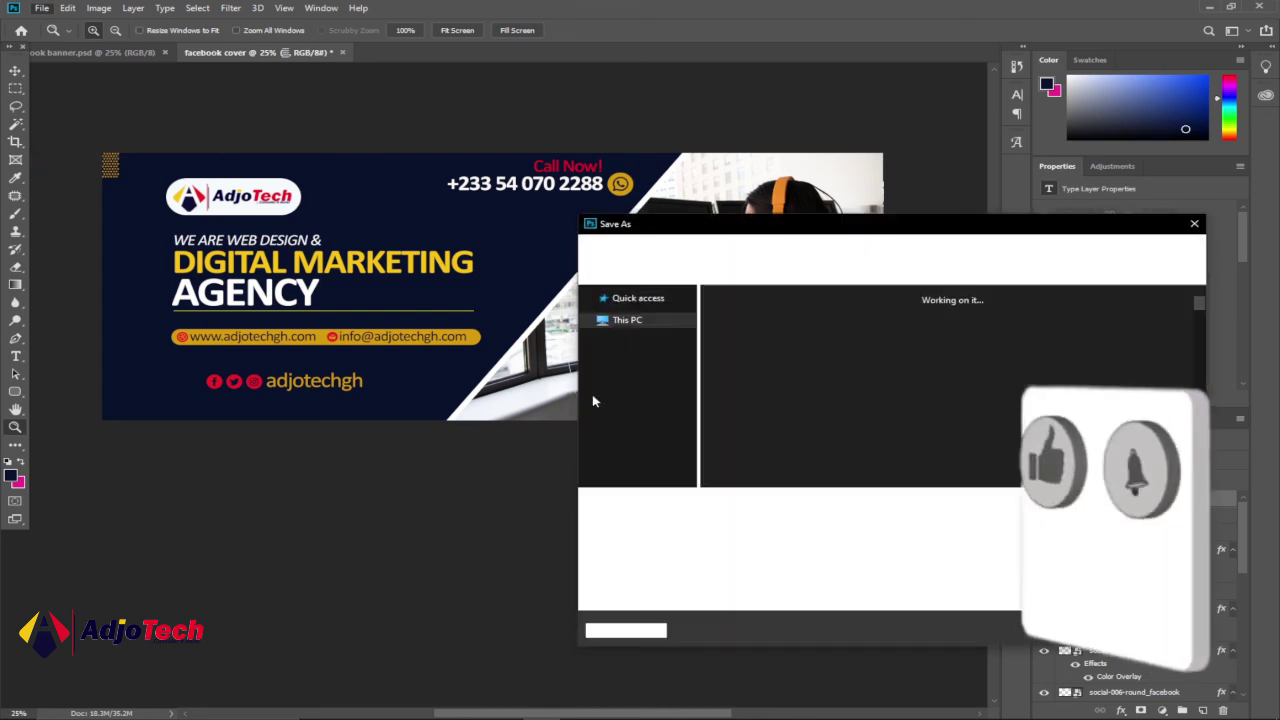
click(765, 521)
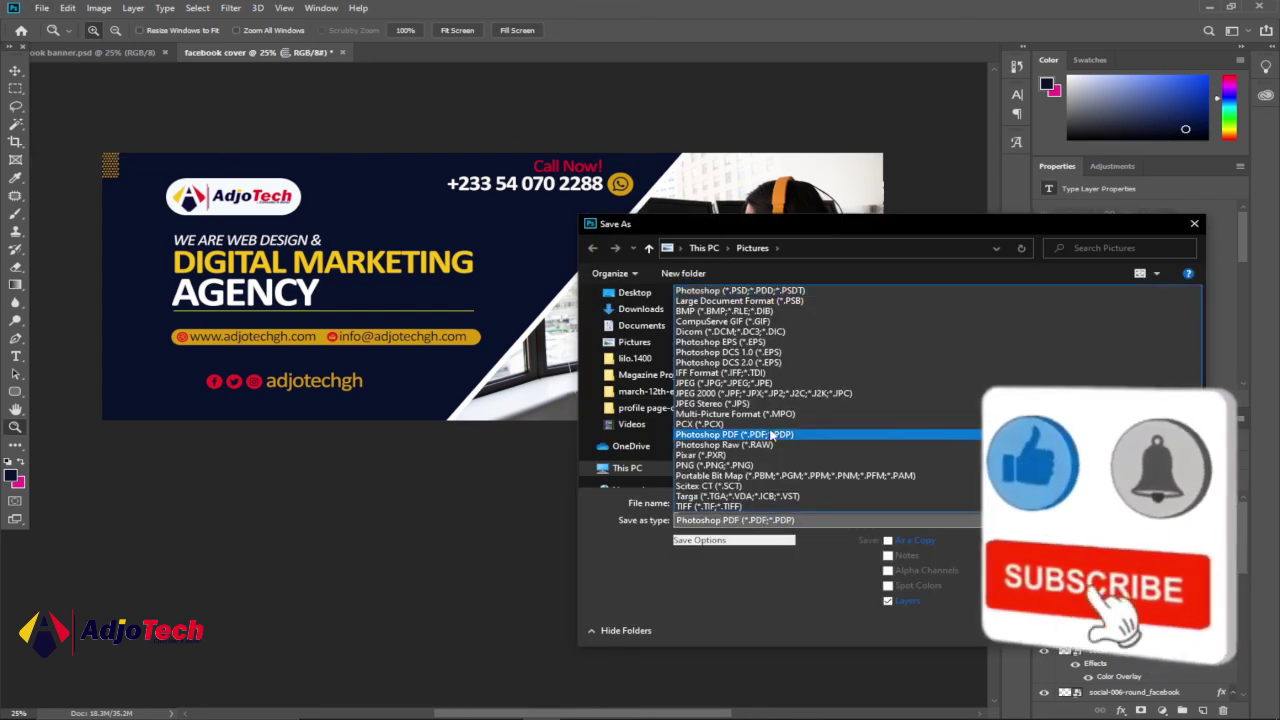
click(740, 391)
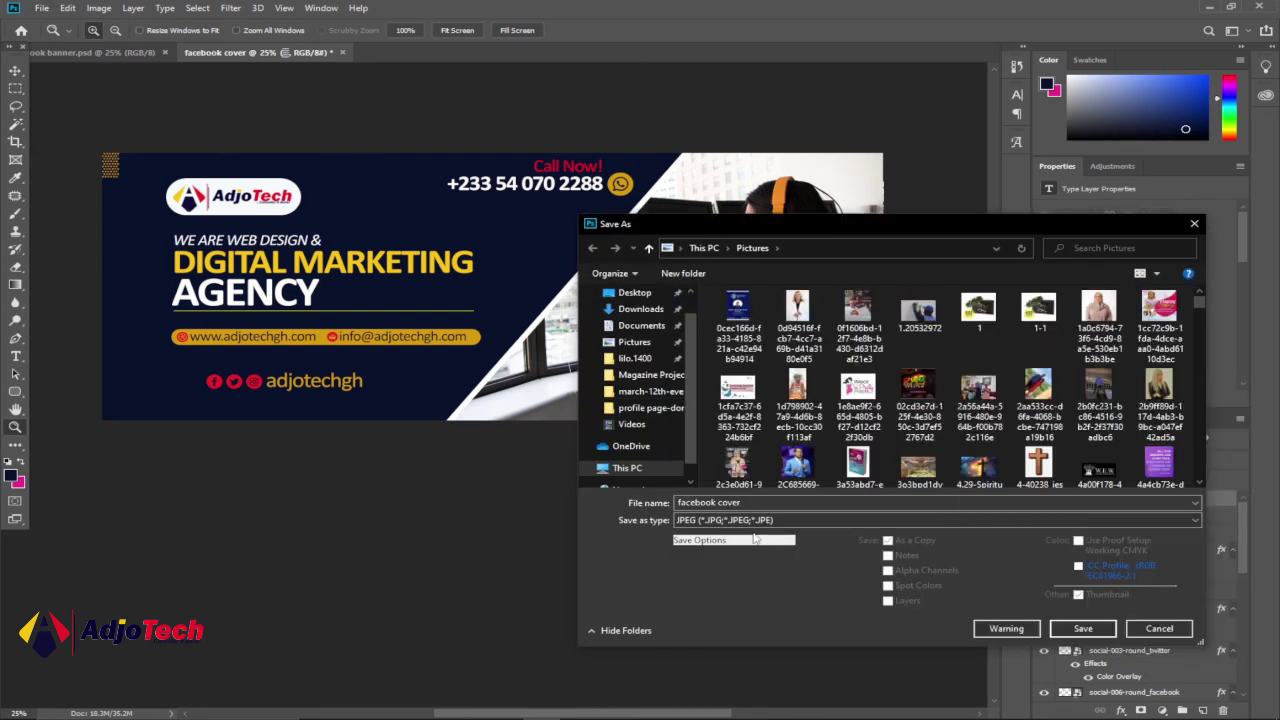
click(741, 503)
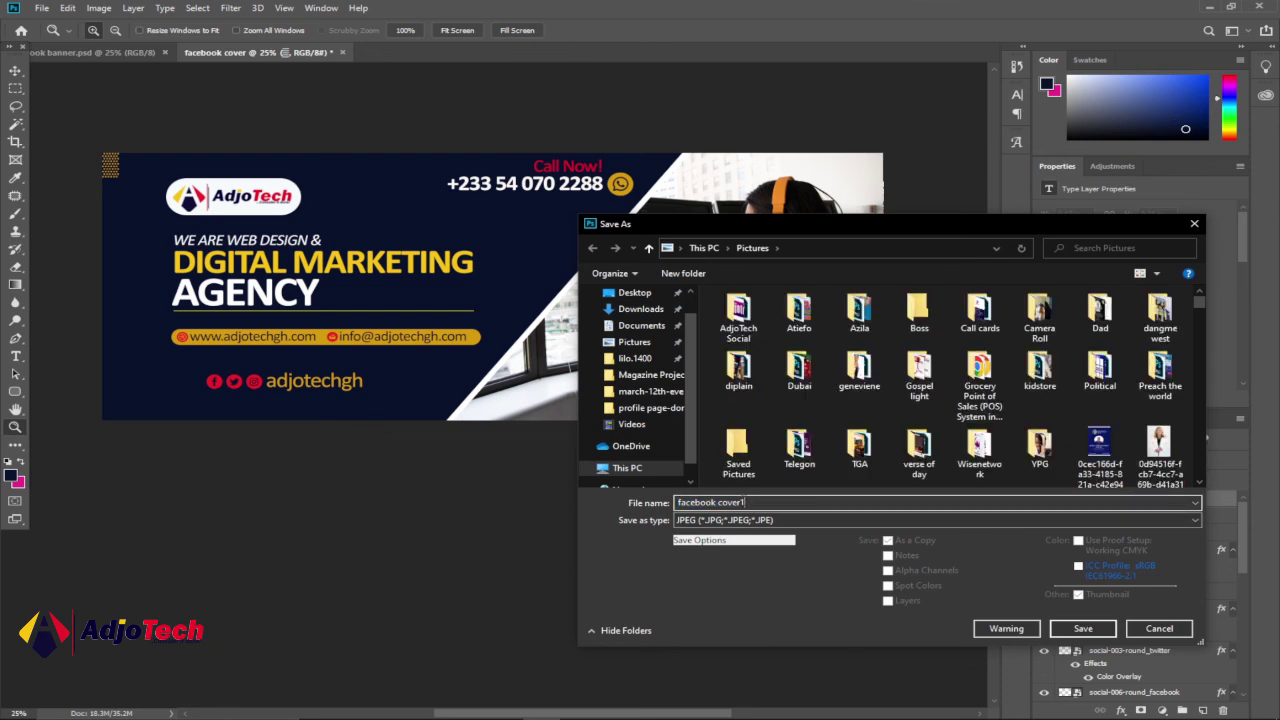
text(1)
click(1085, 634)
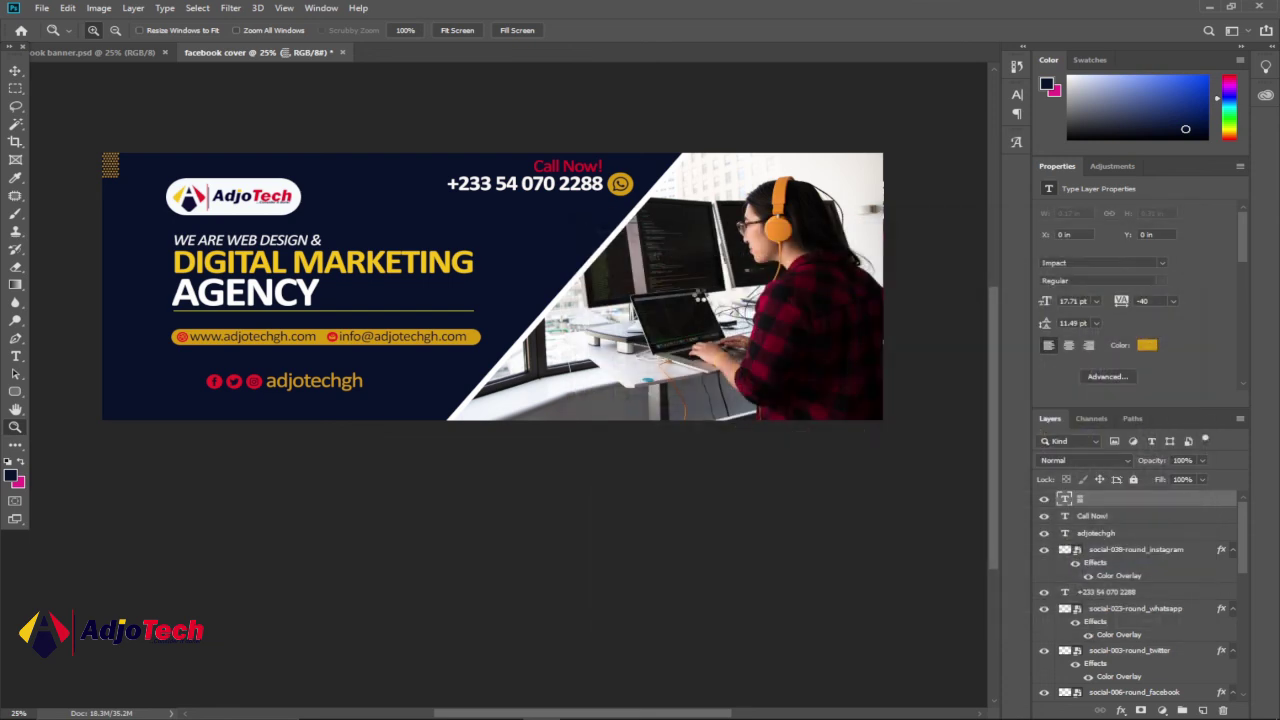
click(732, 184)
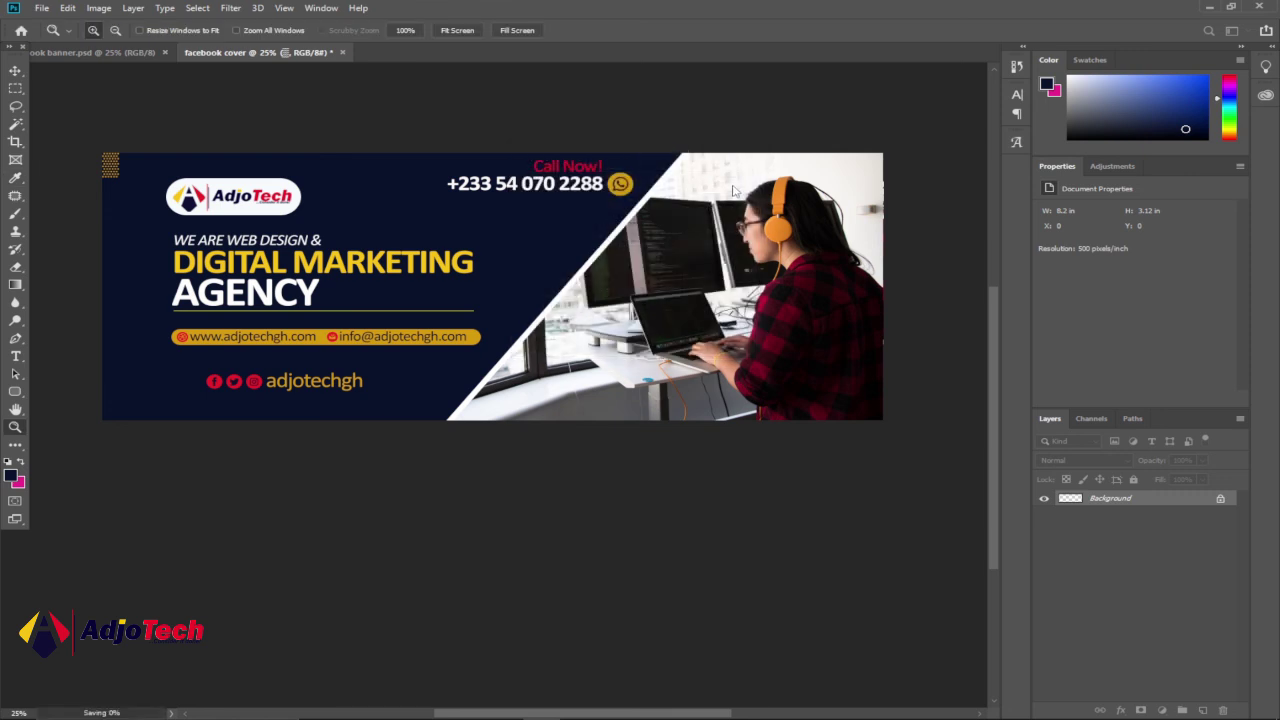
- Look over the live AdjoTech Facebook cover photo in Chrome
click(729, 706)
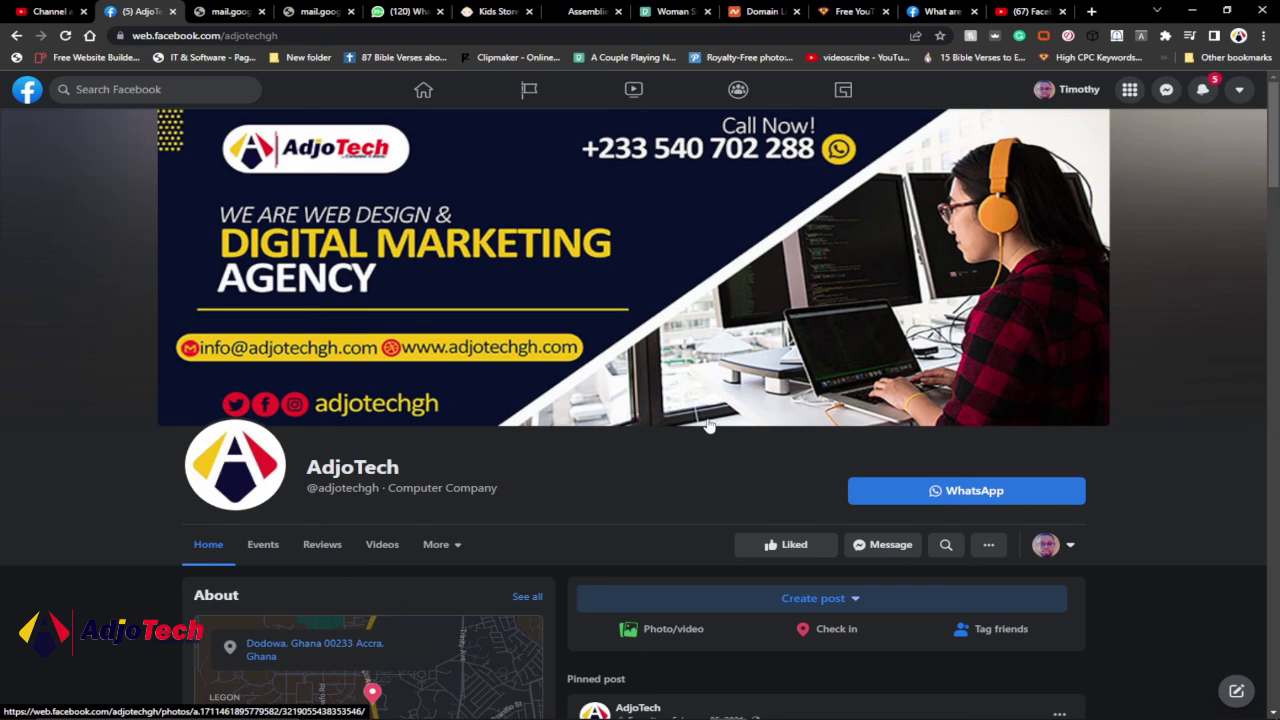
scroll(714, 415, down, 4)
scroll(714, 415, up, 4)
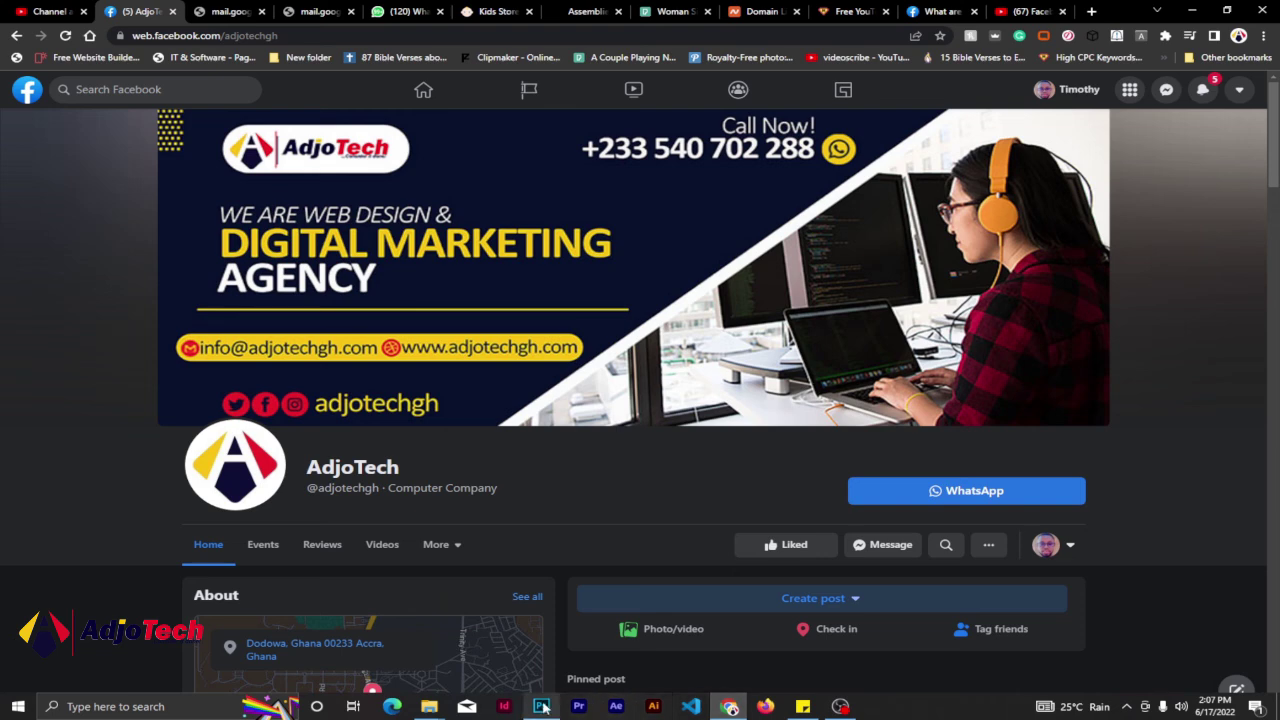
- Bring Photoshop back to the front showing the finished cover design
click(541, 706)
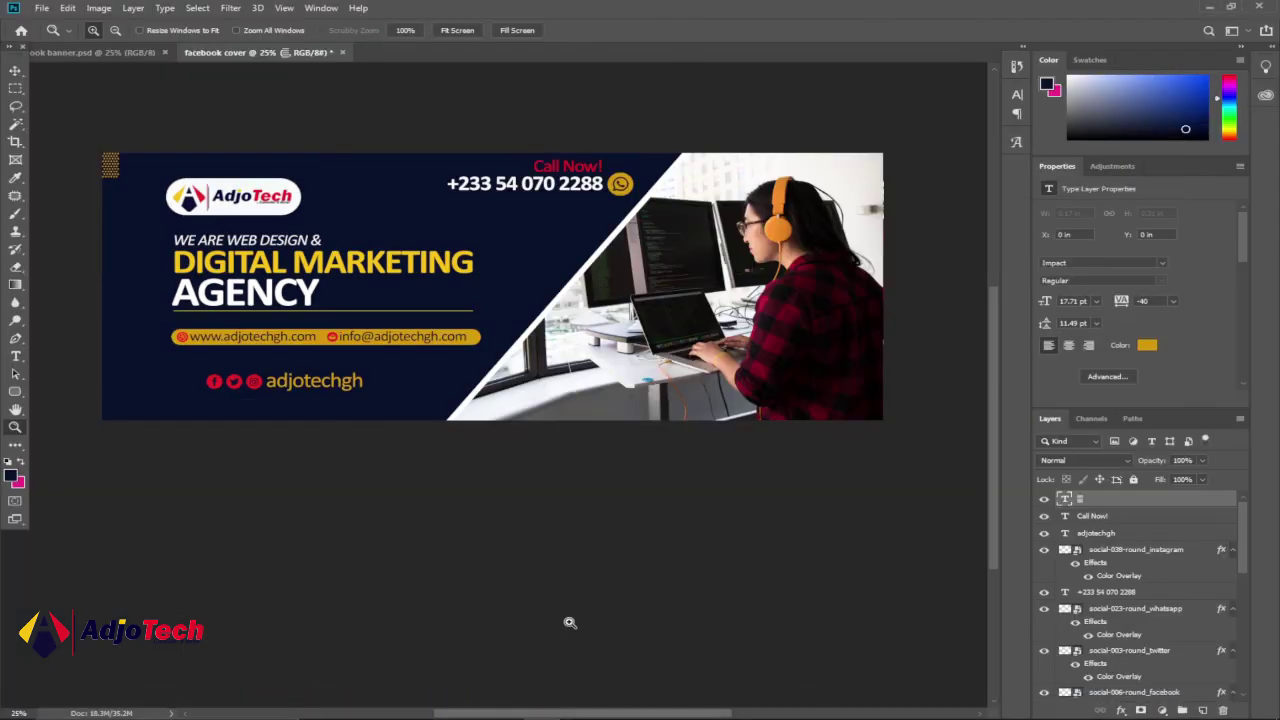
scroll(557, 593, up, 4)
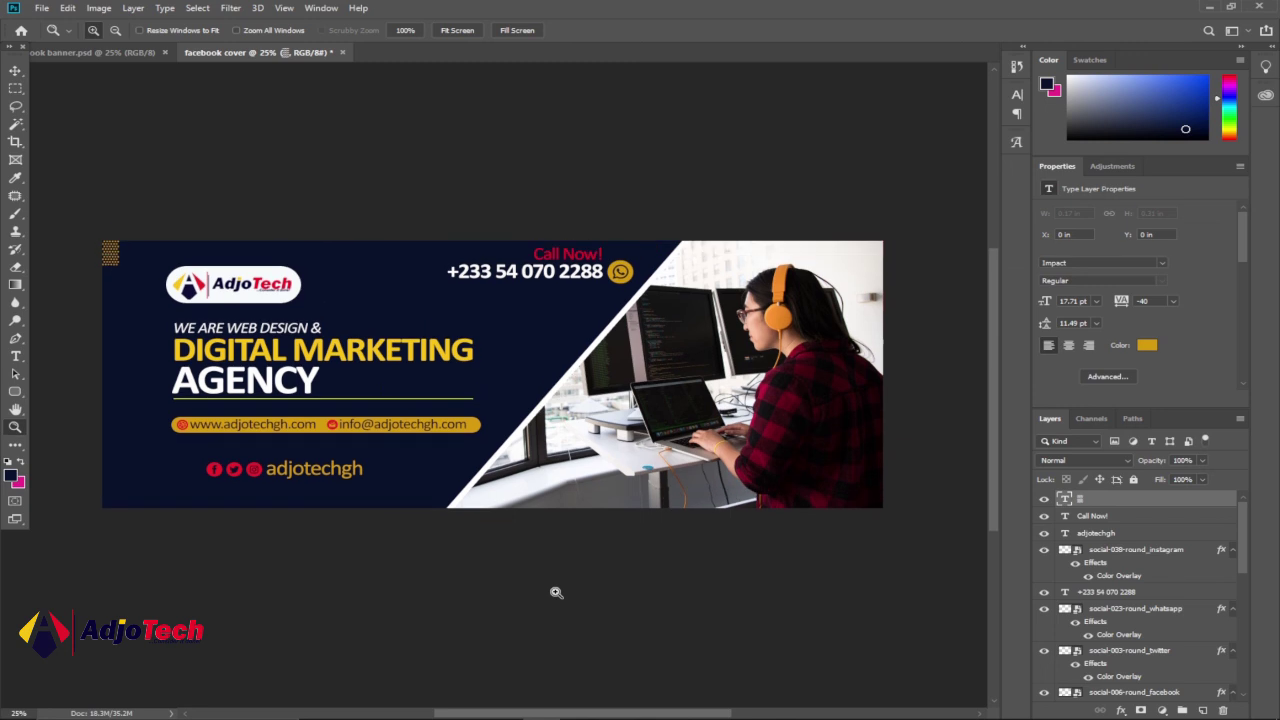